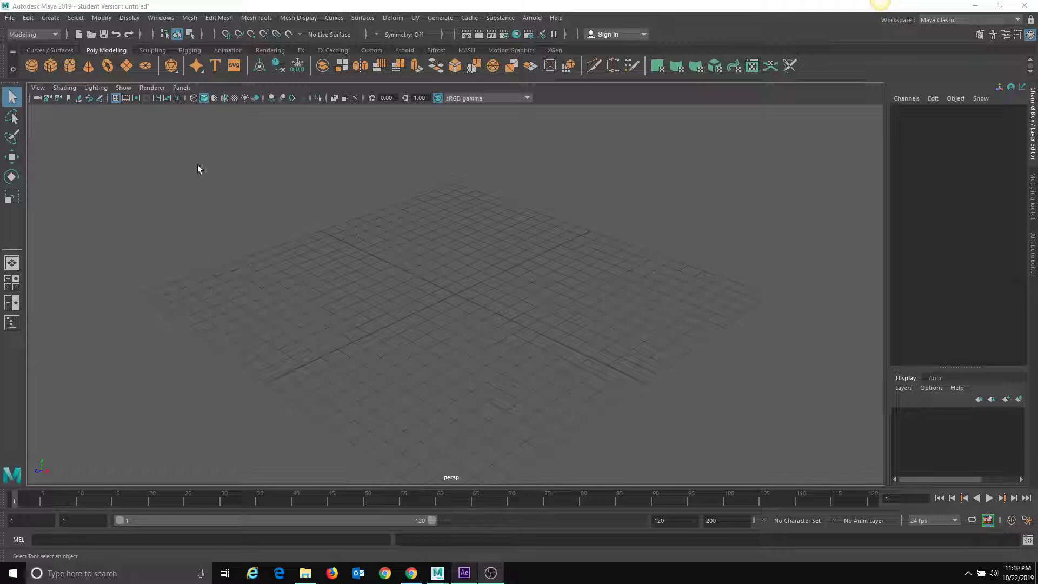
# Reference the Maya Binary version of Ultimate_Ball_v1.0.1 from the Desktop into the scene, accepting the student version notice.
pyautogui.click(13, 19)
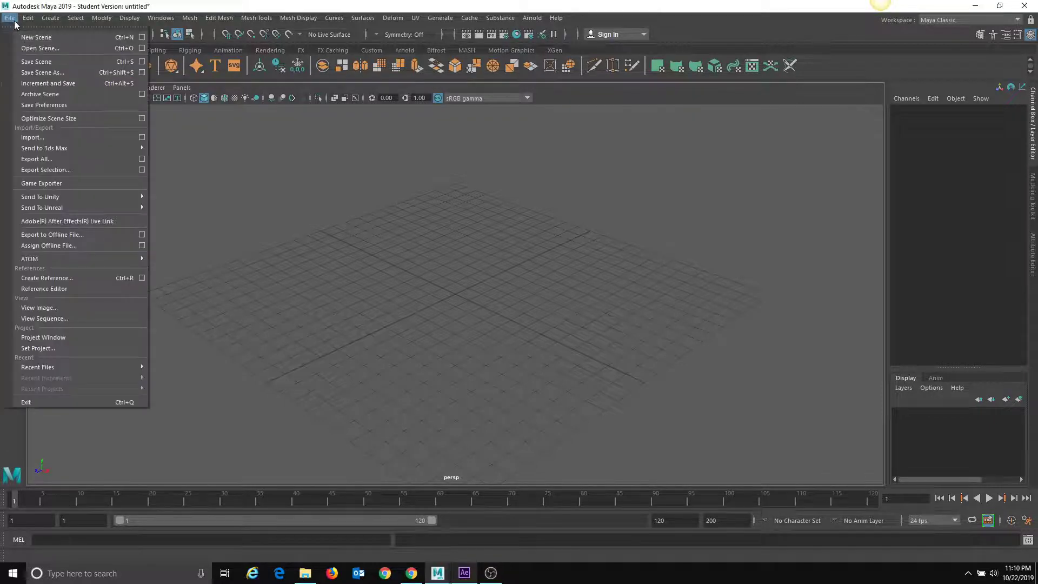
pyautogui.click(48, 278)
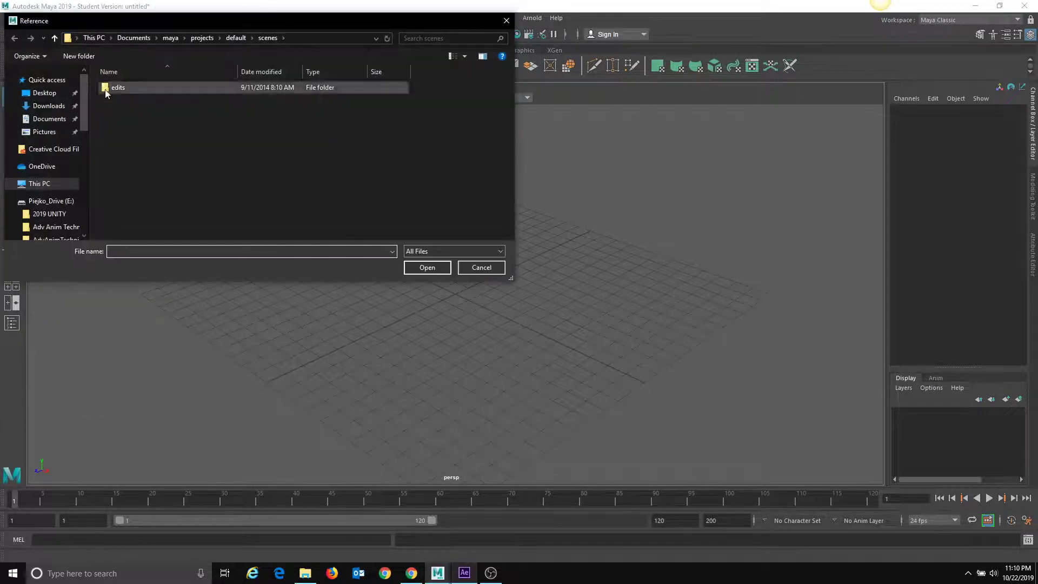
pyautogui.click(44, 93)
pyautogui.scroll(-3, 280, 192)
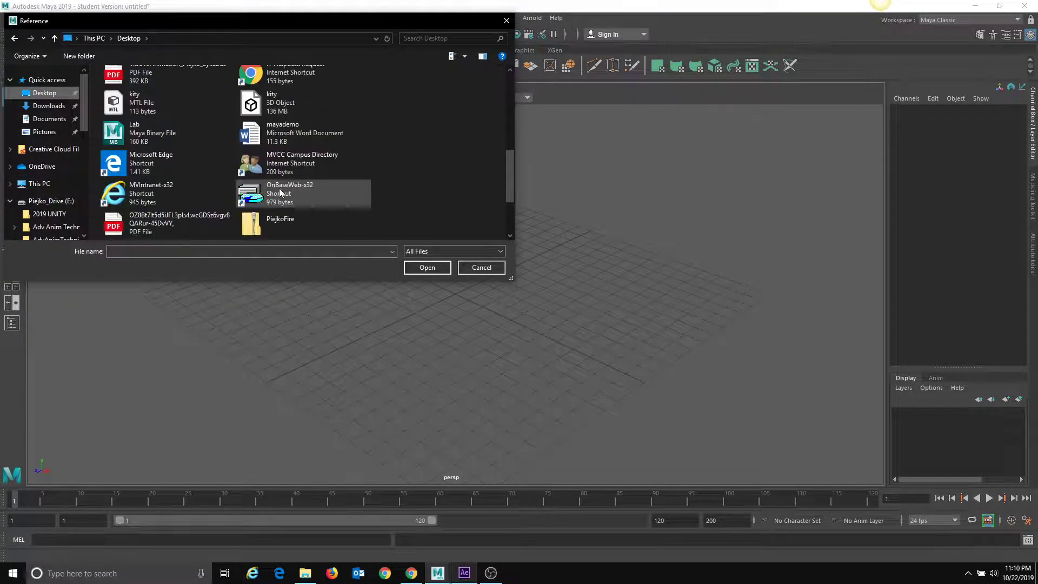
pyautogui.scroll(4, 211, 219)
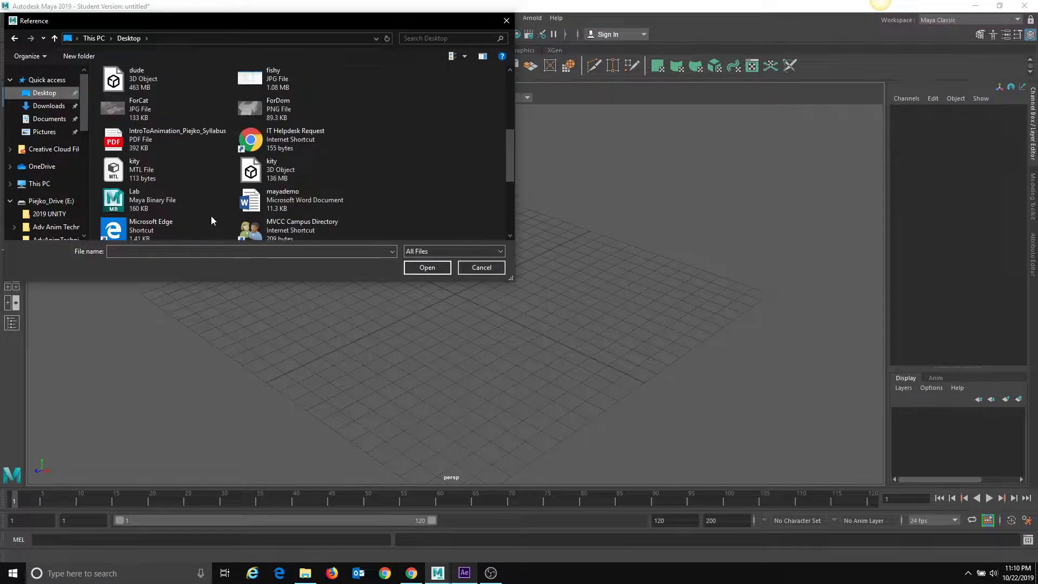
pyautogui.scroll(-5, 211, 216)
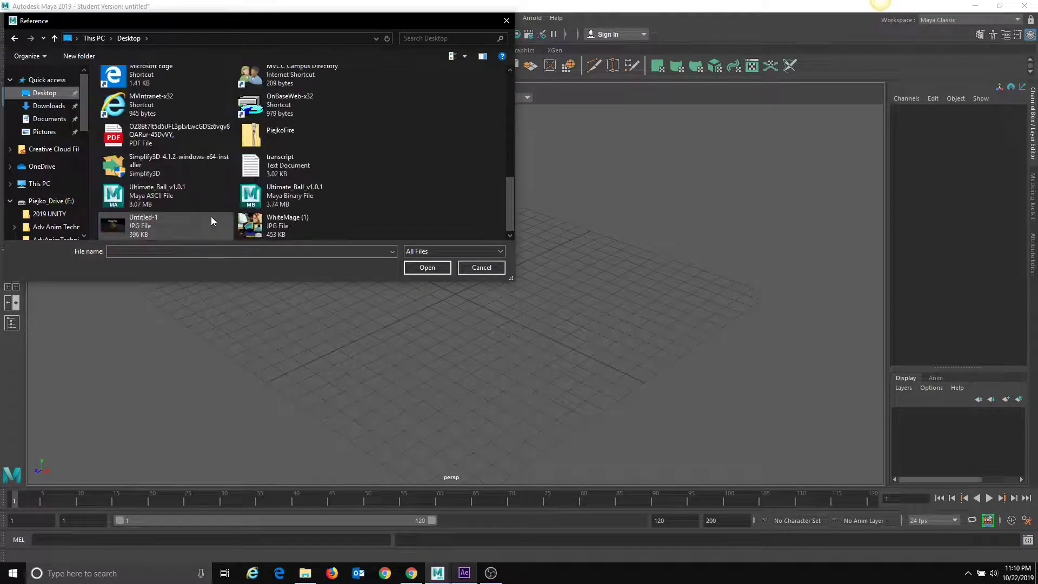
pyautogui.click(172, 199)
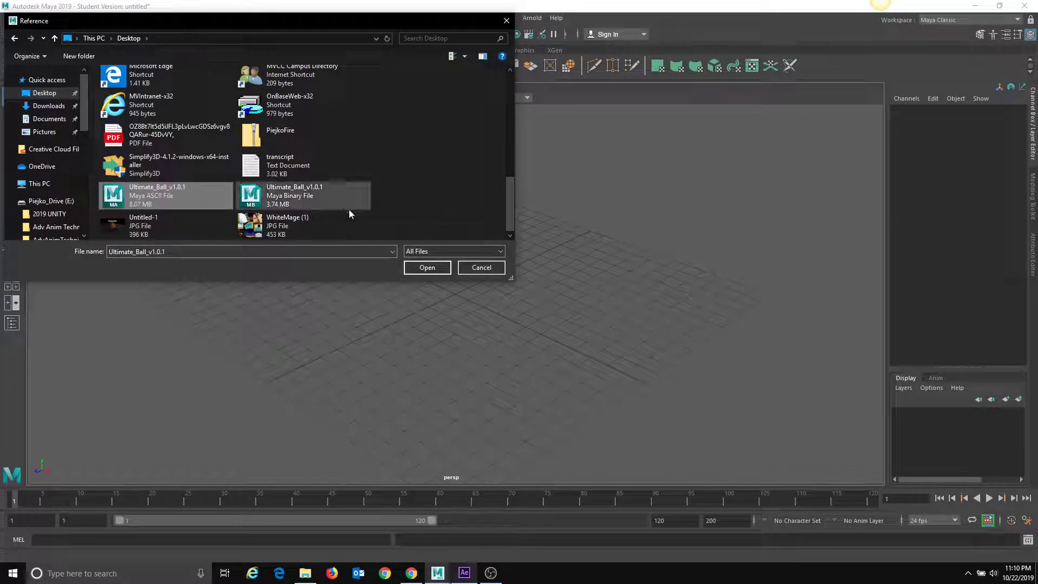
pyautogui.click(319, 208)
pyautogui.click(421, 269)
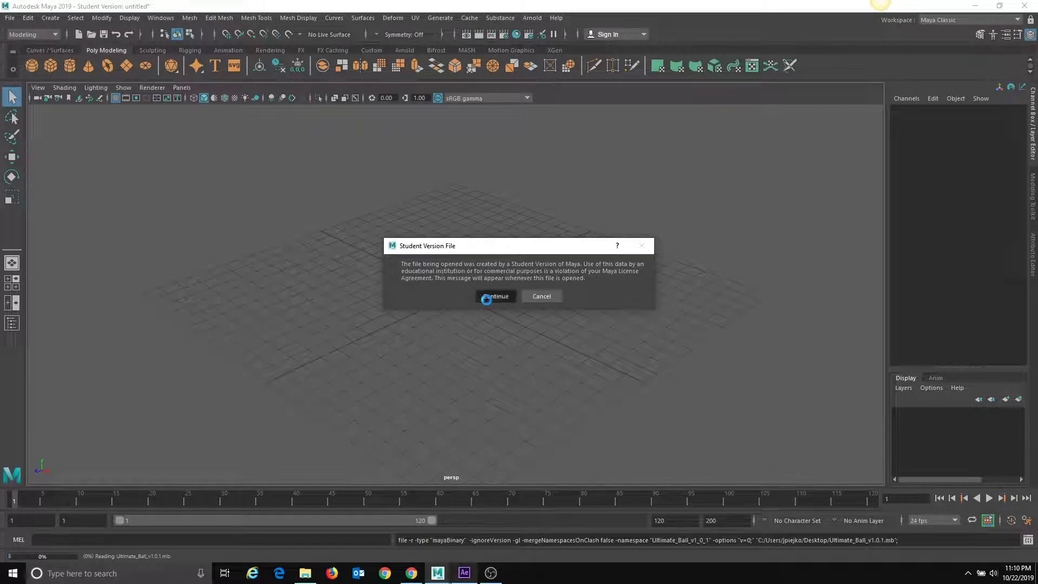
pyautogui.click(488, 297)
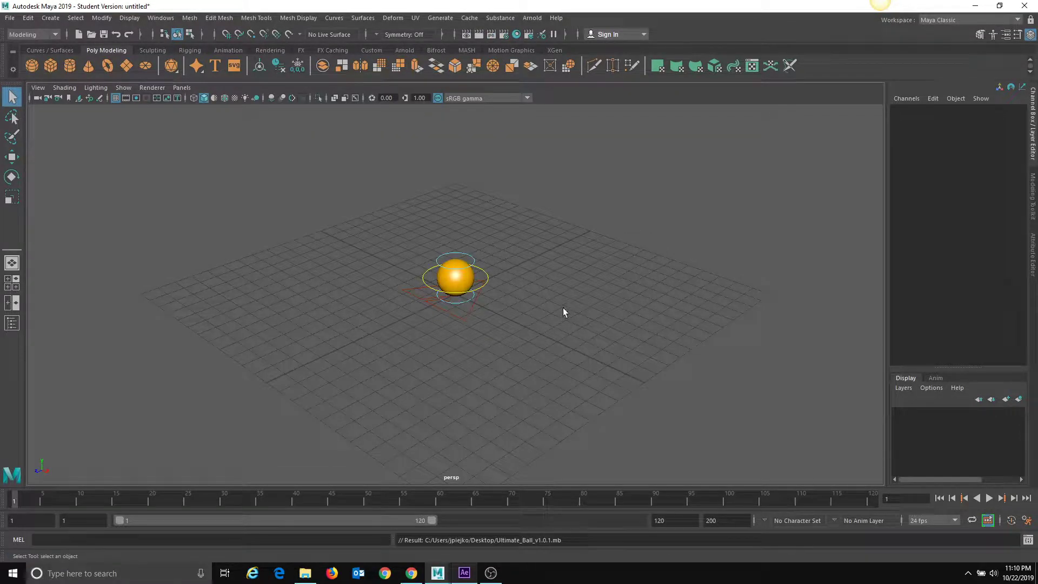
# Frame the referenced ball rig up close and show the Outliner beside the perspective view.
pyautogui.keyDown('alt'); pyautogui.moveTo(563, 307); pyautogui.dragTo(438, 287); pyautogui.keyUp('alt')
pyautogui.keyDown('alt'); pyautogui.moveTo(486, 303); pyautogui.dragTo(800, 310, button='right'); pyautogui.keyUp('alt')
pyautogui.keyDown('alt'); pyautogui.moveTo(482, 236); pyautogui.dragTo(484, 285, button='middle'); pyautogui.keyUp('alt')
pyautogui.keyDown('alt'); pyautogui.moveTo(484, 285); pyautogui.dragTo(454, 292); pyautogui.keyUp('alt')
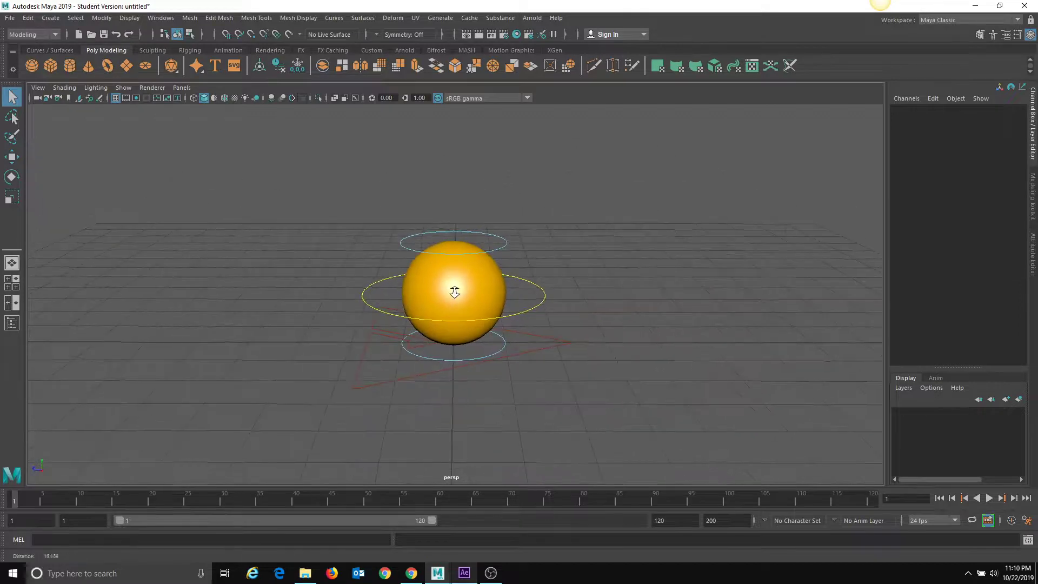
pyautogui.keyDown('alt'); pyautogui.moveTo(454, 292); pyautogui.dragTo(545, 288, button='right'); pyautogui.keyUp('alt')
pyautogui.keyDown('alt'); pyautogui.moveTo(546, 288); pyautogui.dragTo(545, 303, button='middle'); pyautogui.keyUp('alt')
pyautogui.click(12, 323)
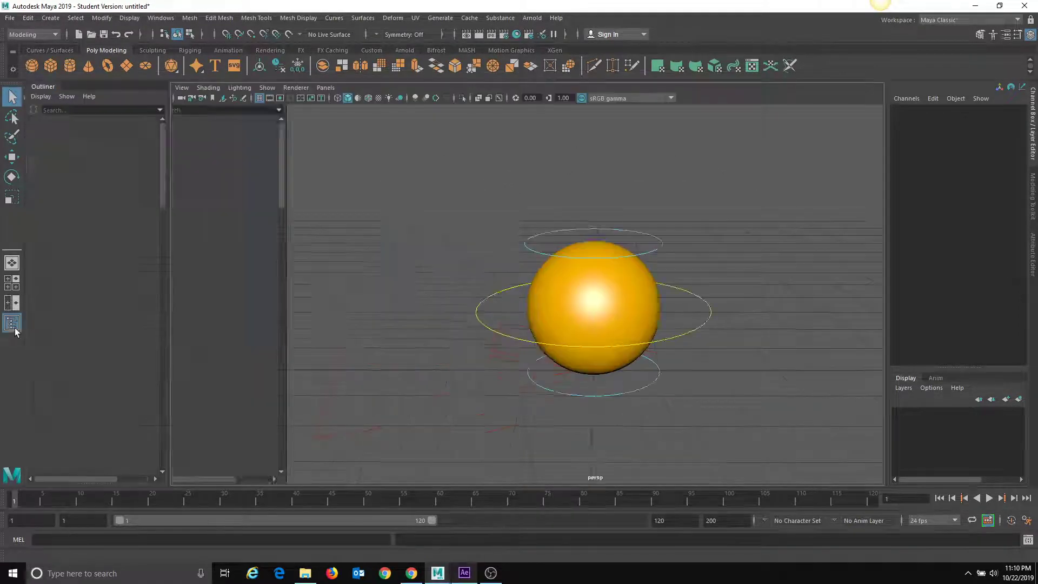
# Examine the ball rig's hierarchy in the Outliner, including the ball group, mesh group and ball types, then collapse the groups and clear the selection.
pyautogui.click(41, 165)
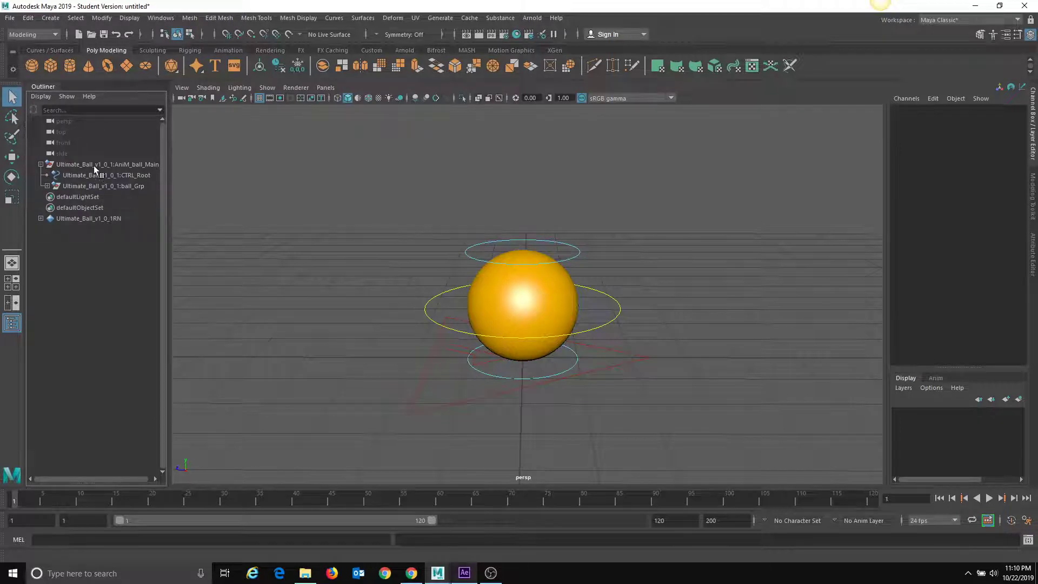
pyautogui.click(63, 164)
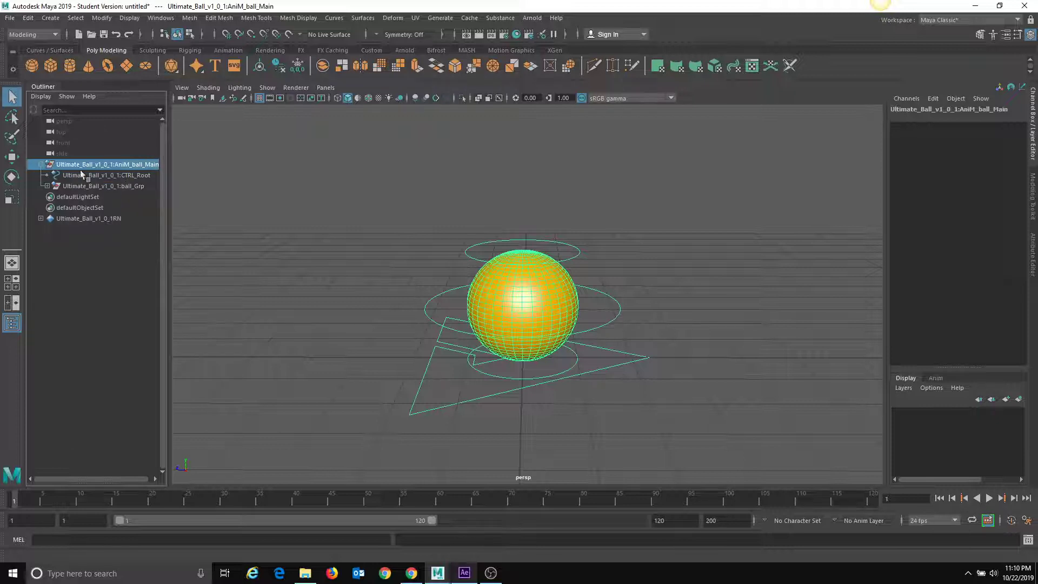
pyautogui.click(47, 186)
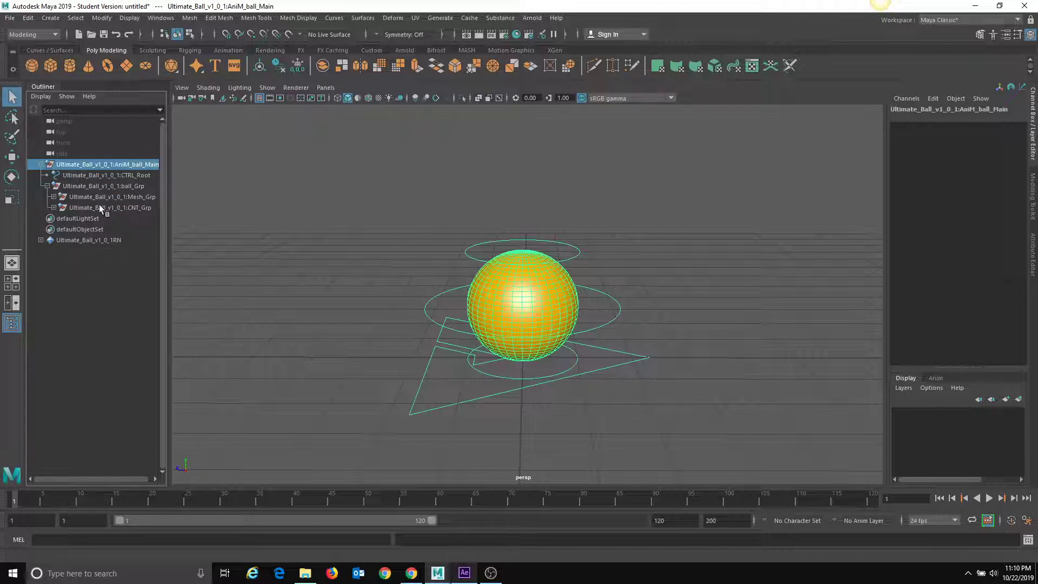
pyautogui.click(53, 197)
pyautogui.click(60, 218)
pyautogui.click(60, 208)
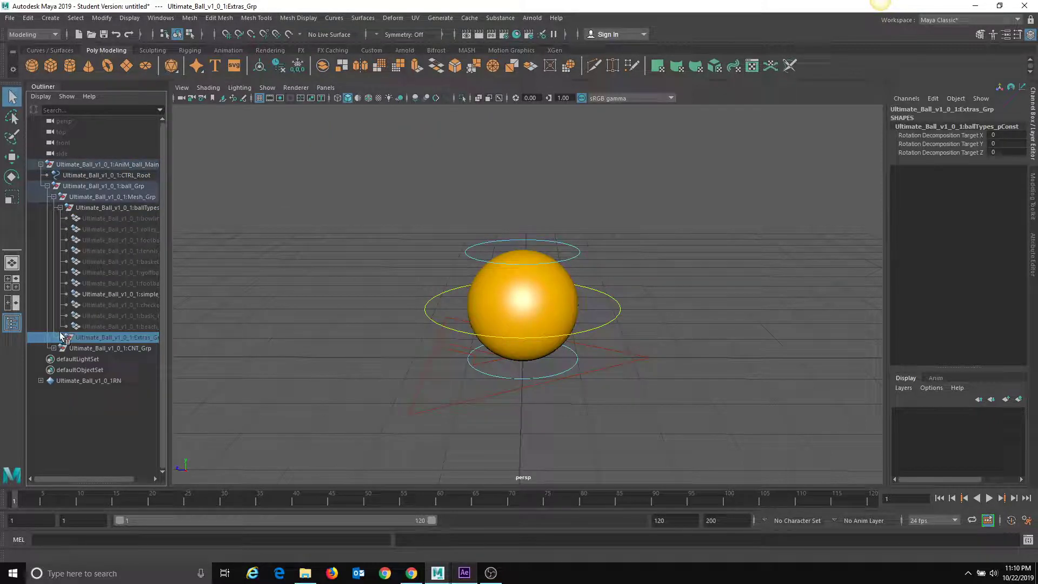
pyautogui.click(59, 208)
pyautogui.click(54, 197)
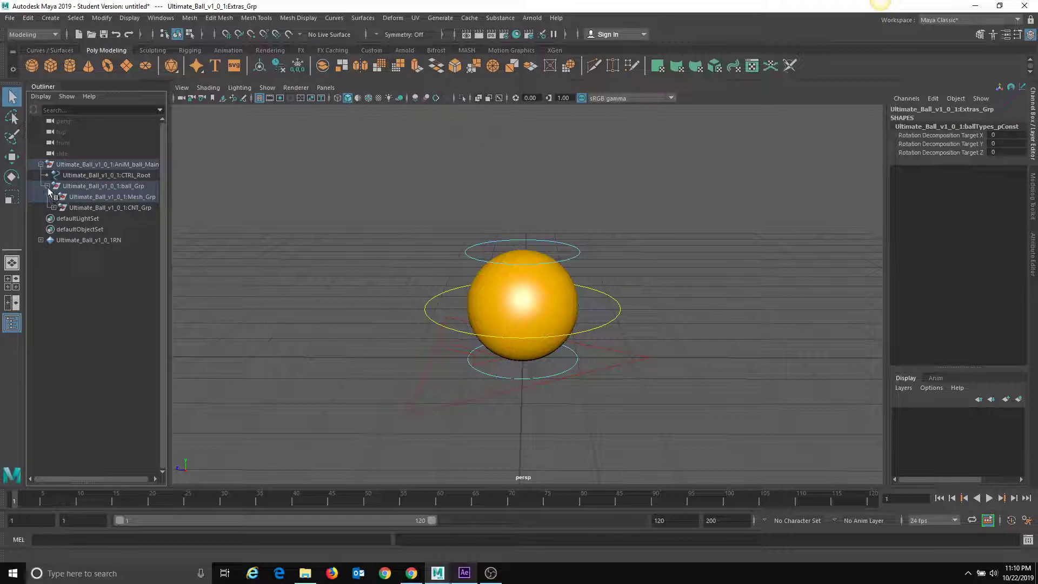
pyautogui.click(47, 186)
pyautogui.click(621, 216)
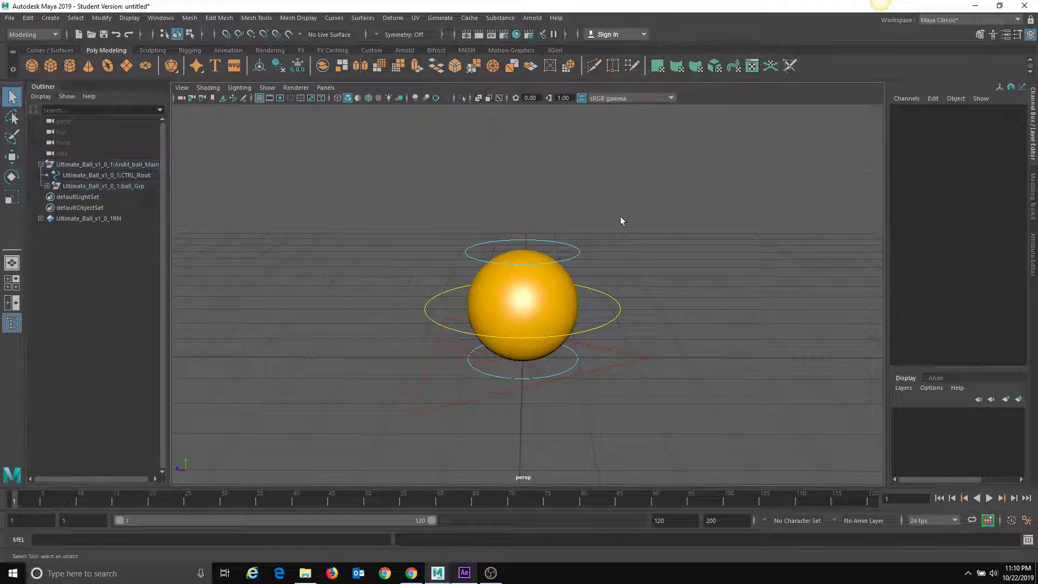
# Try moving the whole ball upward with the CTRL_Main ring around its middle, and undo the moves.
pyautogui.keyDown('alt'); pyautogui.moveTo(553, 222); pyautogui.dragTo(553, 213, button='middle'); pyautogui.keyUp('alt')
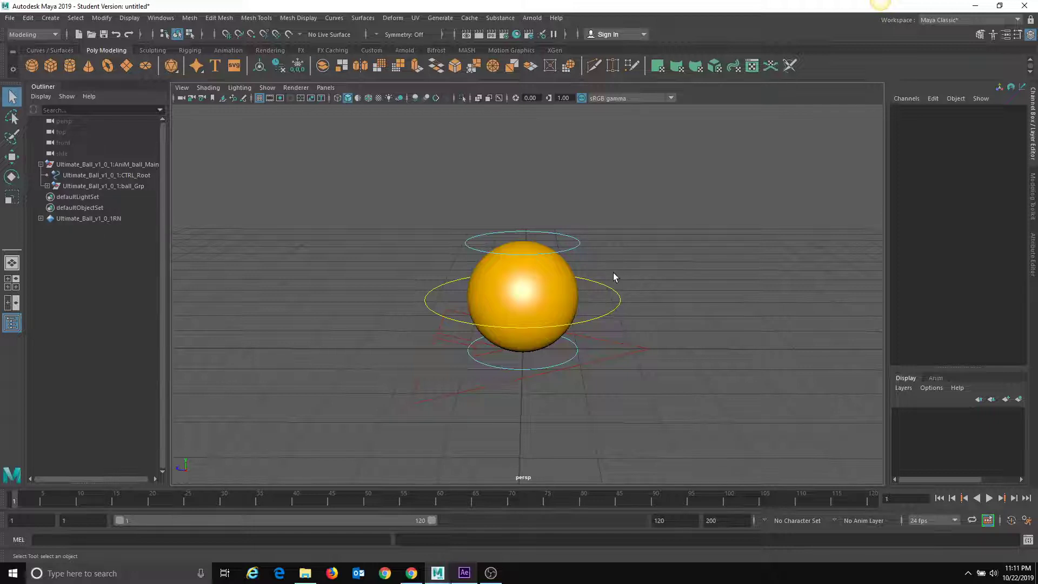
pyautogui.moveTo(566, 227)
pyautogui.keyDown('alt'); pyautogui.mouseDown()
pyautogui.moveTo(546, 257)
pyautogui.moveTo(551, 234)
pyautogui.moveTo(565, 235)
pyautogui.mouseUp(); pyautogui.keyUp('alt')
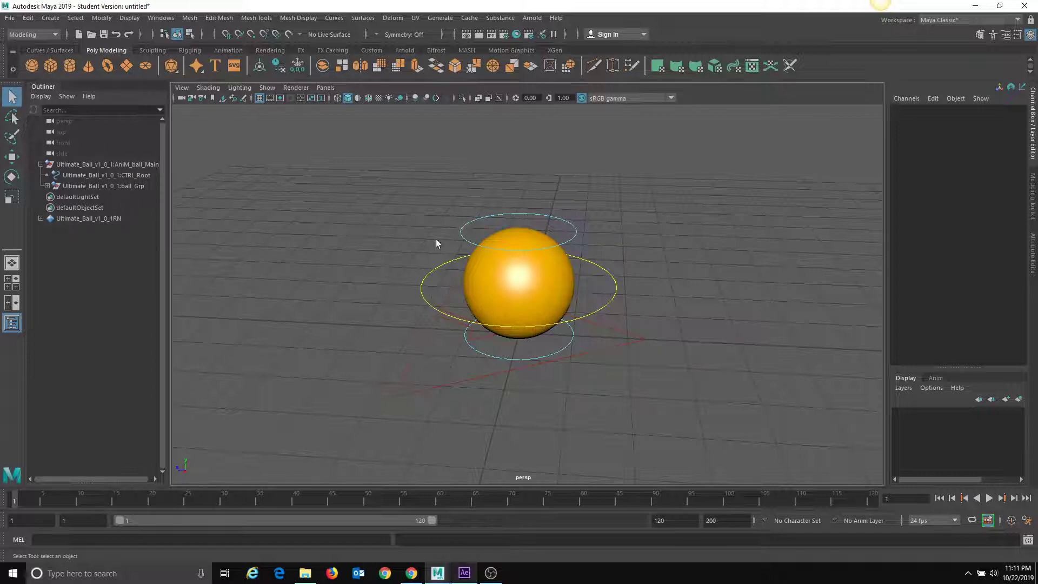
pyautogui.keyDown('alt'); pyautogui.moveTo(437, 244); pyautogui.dragTo(639, 308); pyautogui.keyUp('alt')
pyautogui.click(638, 306)
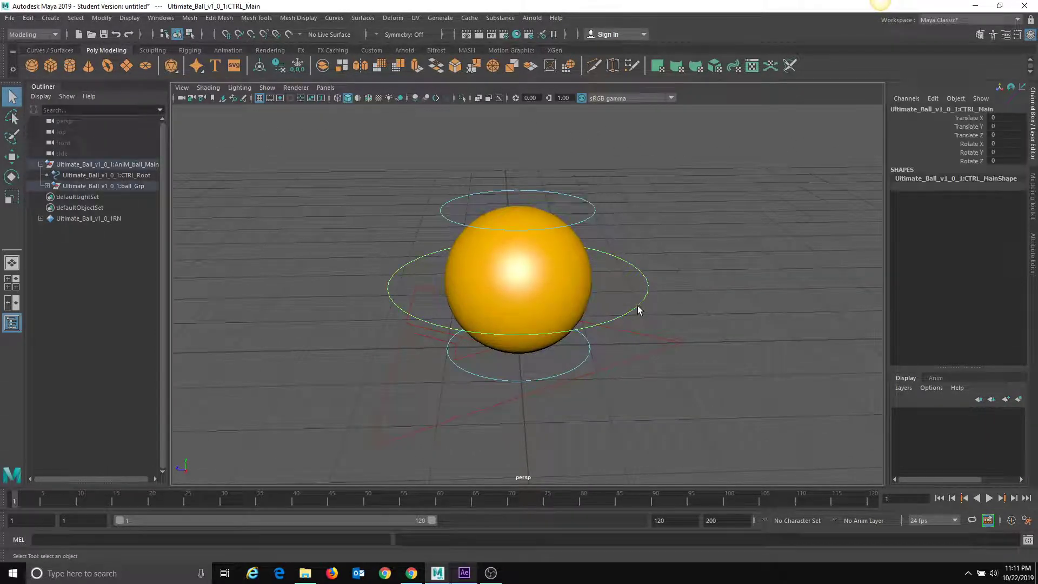
pyautogui.press('w')
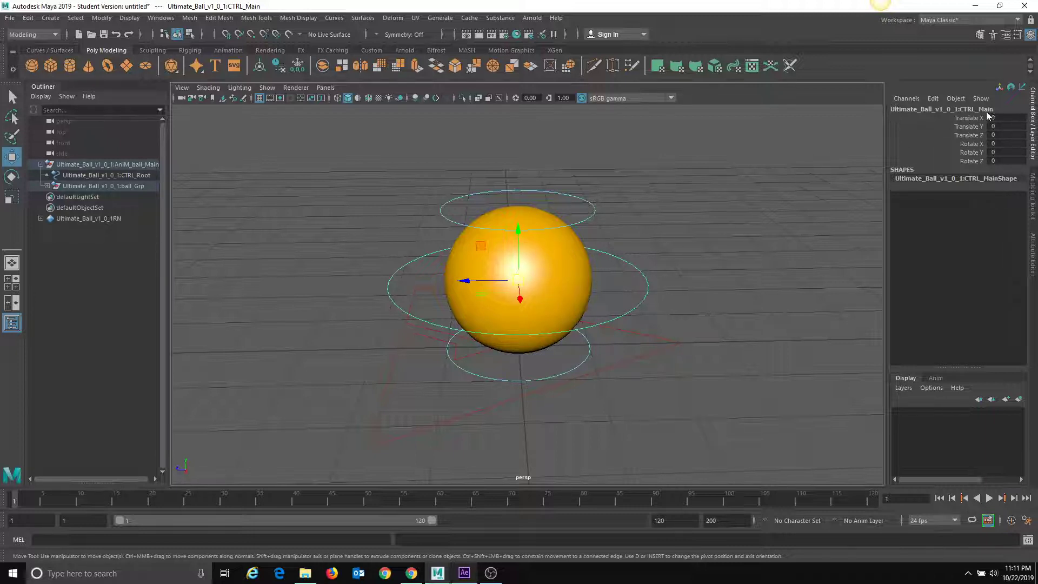
pyautogui.moveTo(516, 231); pyautogui.dragTo(585, 129)
pyautogui.moveTo(517, 167); pyautogui.dragTo(574, 117)
pyautogui.hotkey('ctrl', 'z')
pyautogui.hotkey('ctrl', 'z')
pyautogui.hotkey('ctrl', 'z')
pyautogui.hotkey('ctrl', 'z')
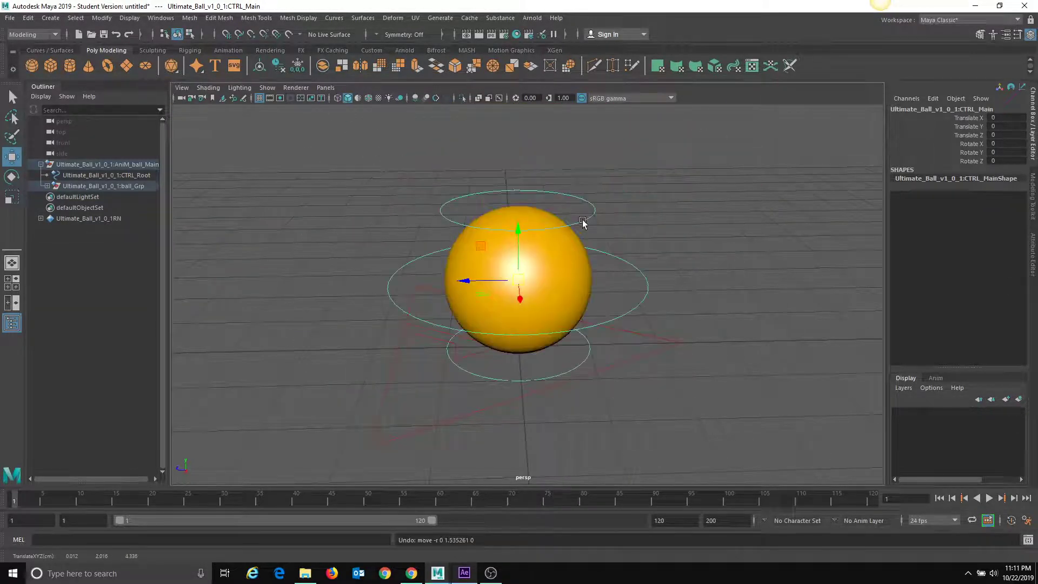
# Try deforming the ball by moving its top ring down and its bottom ring up, undoing each move.
pyautogui.click(578, 221)
pyautogui.moveTo(519, 211); pyautogui.dragTo(505, 445)
pyautogui.hotkey('ctrl', 'z')
pyautogui.click(544, 377)
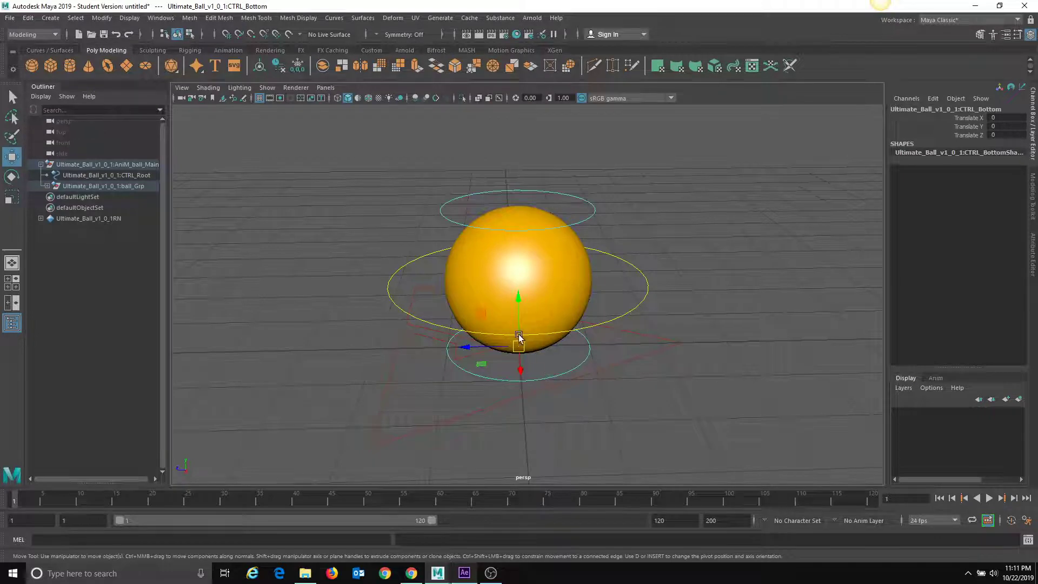
pyautogui.moveTo(519, 341); pyautogui.dragTo(499, 213)
pyautogui.hotkey('ctrl', 'z')
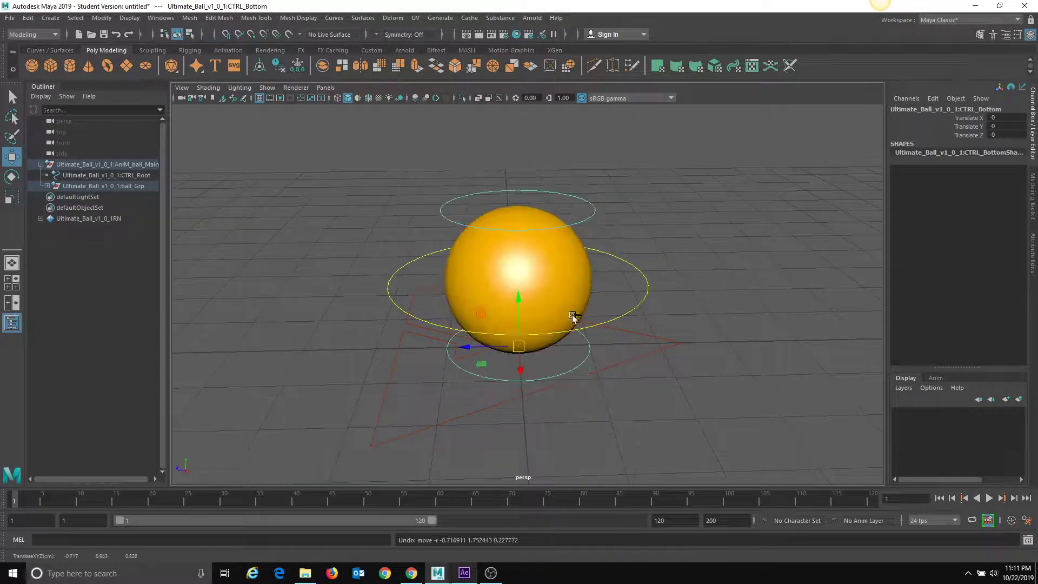
# Try moving the entire rig across the grid with the arrow-shaped CTRL_Root, undo each move and deselect the control.
pyautogui.click(633, 364)
pyautogui.click(631, 359)
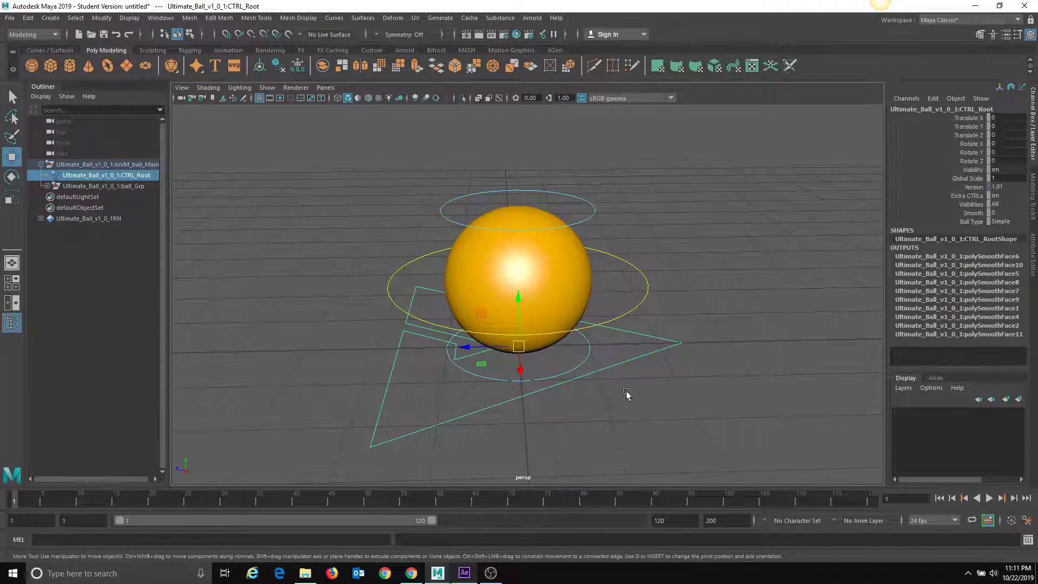
pyautogui.keyDown('alt'); pyautogui.moveTo(625, 394); pyautogui.dragTo(578, 412); pyautogui.keyUp('alt')
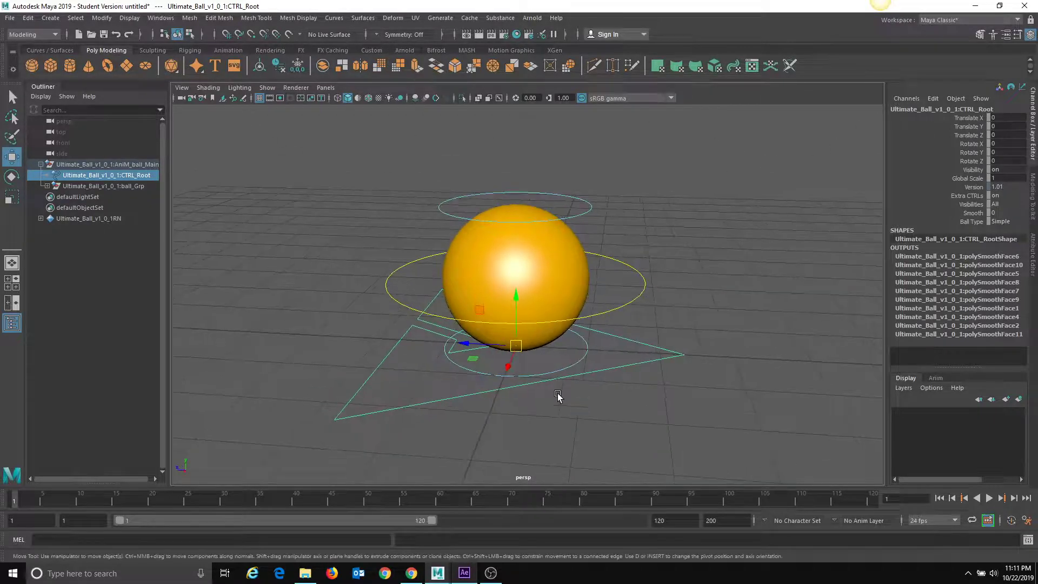
pyautogui.moveTo(517, 346); pyautogui.dragTo(592, 362)
pyautogui.hotkey('ctrl', 'z')
pyautogui.keyDown('alt'); pyautogui.moveTo(577, 364); pyautogui.dragTo(391, 330, button='right'); pyautogui.keyUp('alt')
pyautogui.keyDown('alt'); pyautogui.moveTo(390, 330); pyautogui.dragTo(380, 365); pyautogui.keyUp('alt')
pyautogui.moveTo(469, 310); pyautogui.dragTo(202, 245)
pyautogui.hotkey('ctrl', 'z')
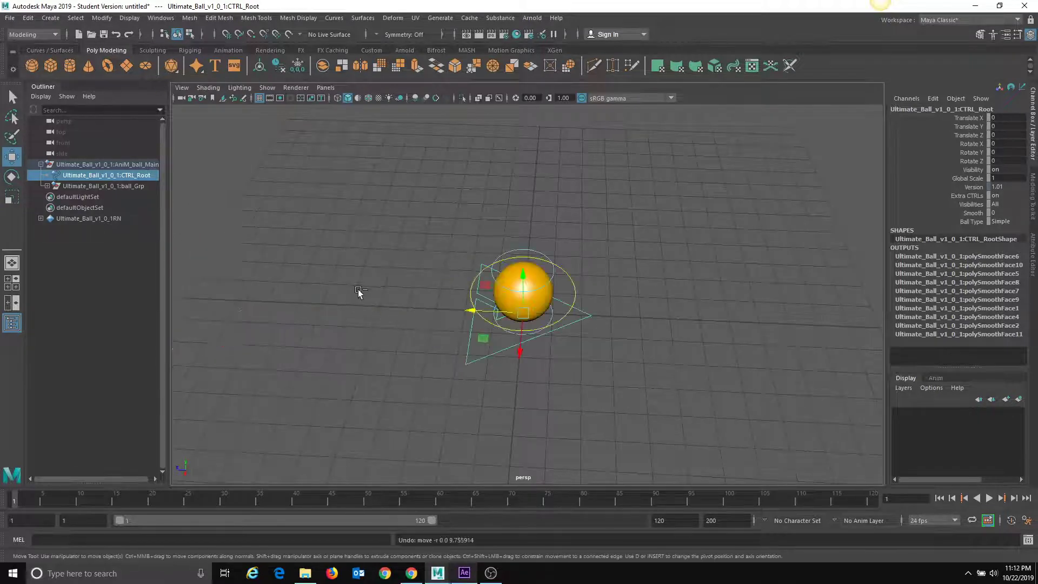
pyautogui.keyDown('alt'); pyautogui.moveTo(419, 369); pyautogui.dragTo(422, 328); pyautogui.keyUp('alt')
pyautogui.keyDown('alt'); pyautogui.moveTo(421, 329); pyautogui.dragTo(660, 371, button='right'); pyautogui.keyUp('alt')
pyautogui.keyDown('alt'); pyautogui.moveTo(660, 370); pyautogui.dragTo(660, 394); pyautogui.keyUp('alt')
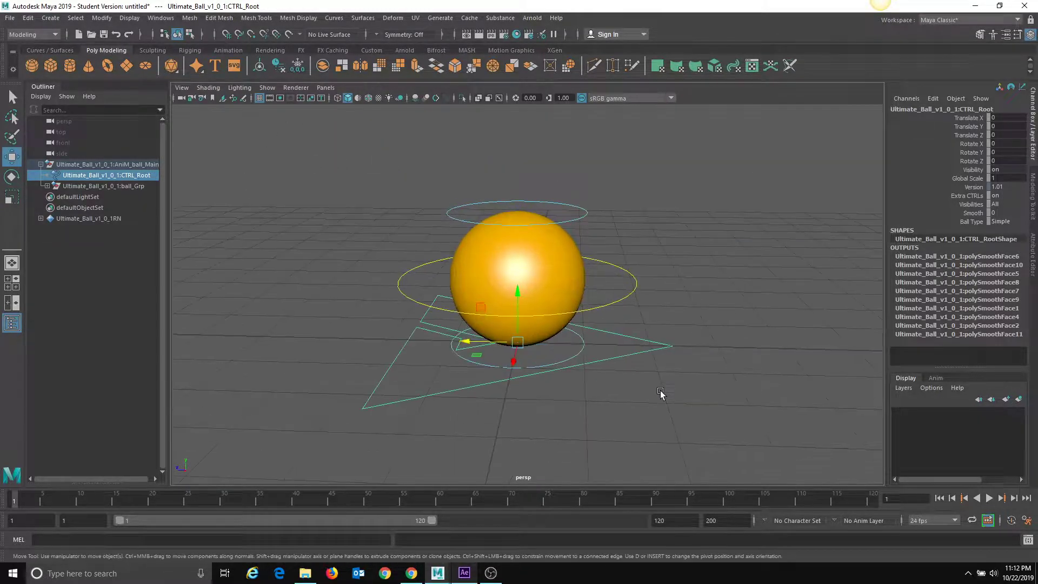
pyautogui.click(639, 396)
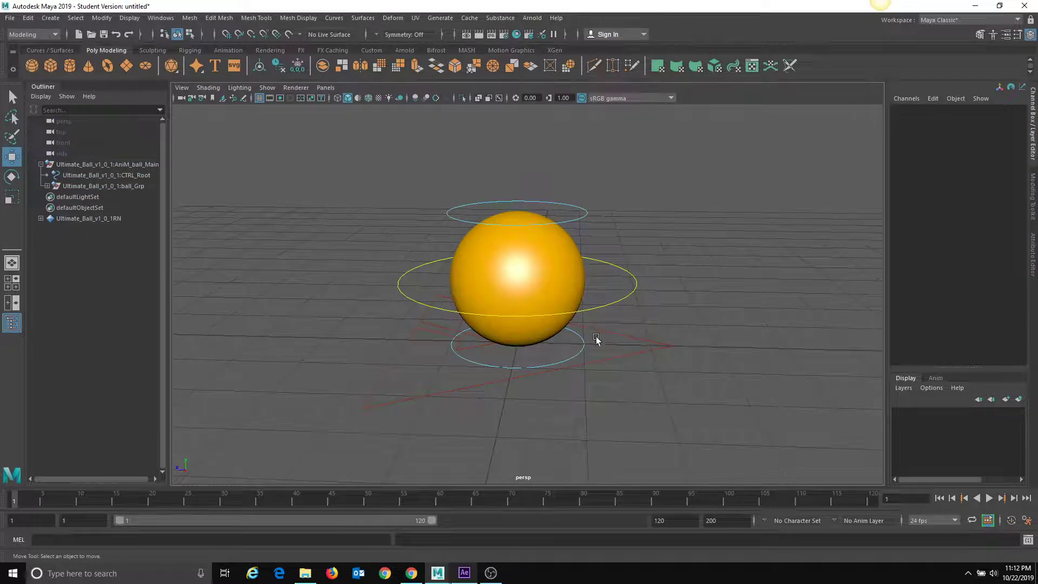
pyautogui.moveTo(608, 309)
pyautogui.keyDown('alt'); pyautogui.mouseDown()
pyautogui.moveTo(607, 338)
pyautogui.moveTo(591, 297)
pyautogui.mouseUp(); pyautogui.keyUp('alt')
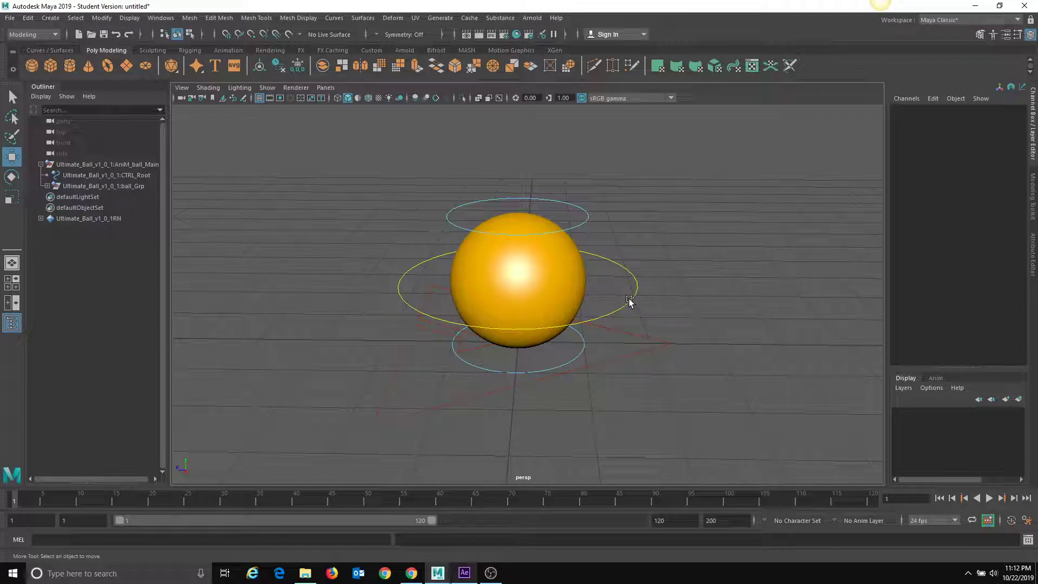
pyautogui.keyDown('alt'); pyautogui.moveTo(567, 273); pyautogui.dragTo(563, 326, button='middle'); pyautogui.keyUp('alt')
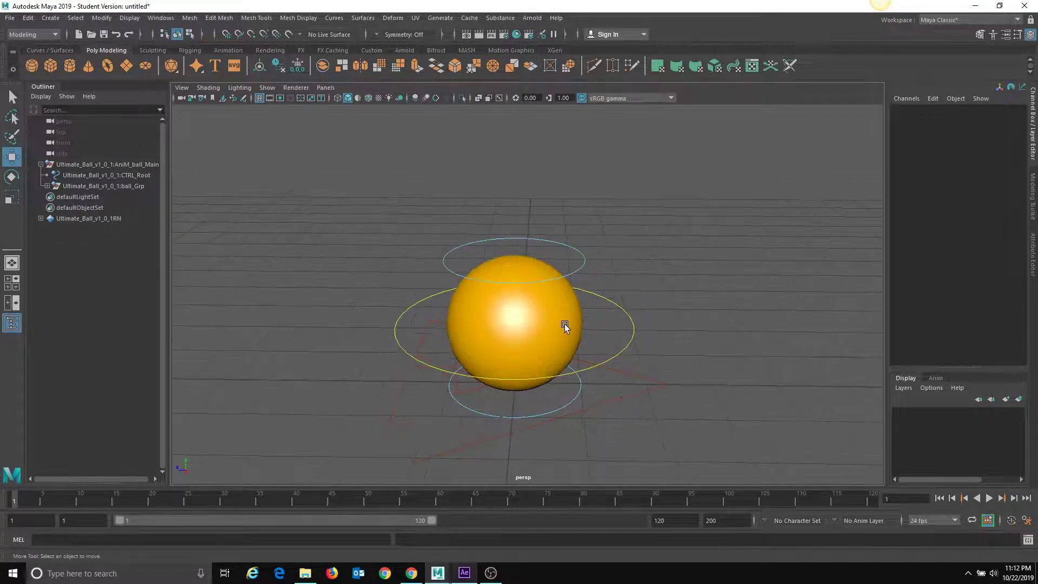
pyautogui.keyDown('alt'); pyautogui.moveTo(563, 325); pyautogui.dragTo(435, 319, button='right'); pyautogui.keyUp('alt')
pyautogui.moveTo(436, 319)
pyautogui.keyDown('alt'); pyautogui.mouseDown(button='middle')
pyautogui.moveTo(426, 333)
pyautogui.moveTo(424, 323)
pyautogui.mouseUp(button='middle'); pyautogui.keyUp('alt')
pyautogui.moveTo(425, 323)
pyautogui.keyDown('alt'); pyautogui.mouseDown()
pyautogui.moveTo(430, 329)
pyautogui.moveTo(428, 320)
pyautogui.mouseUp(); pyautogui.keyUp('alt')
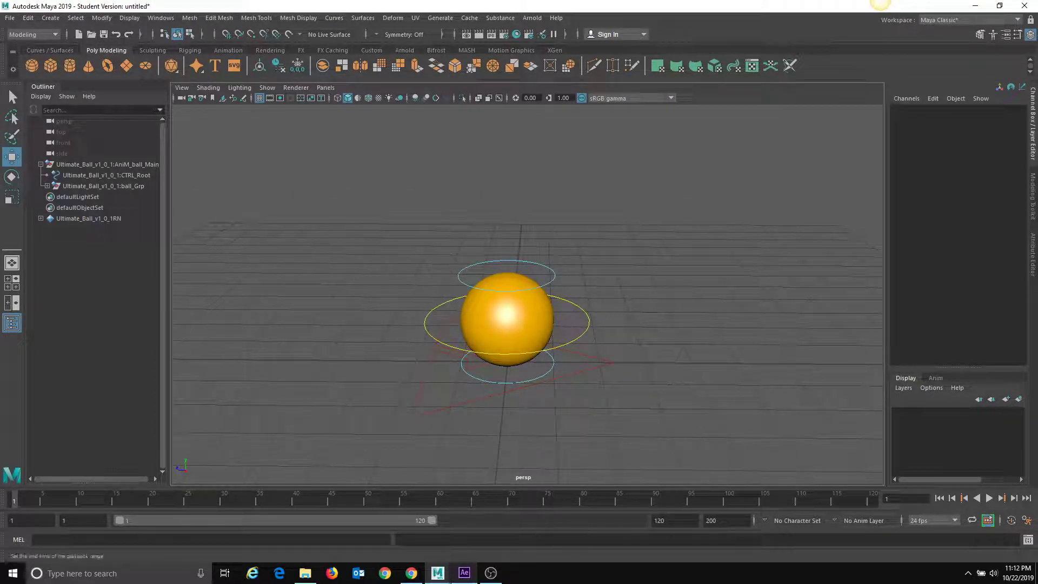
# Check the timeline's playback end and animation end frames, and keep the frame rate at 24 fps.
pyautogui.click(670, 520)
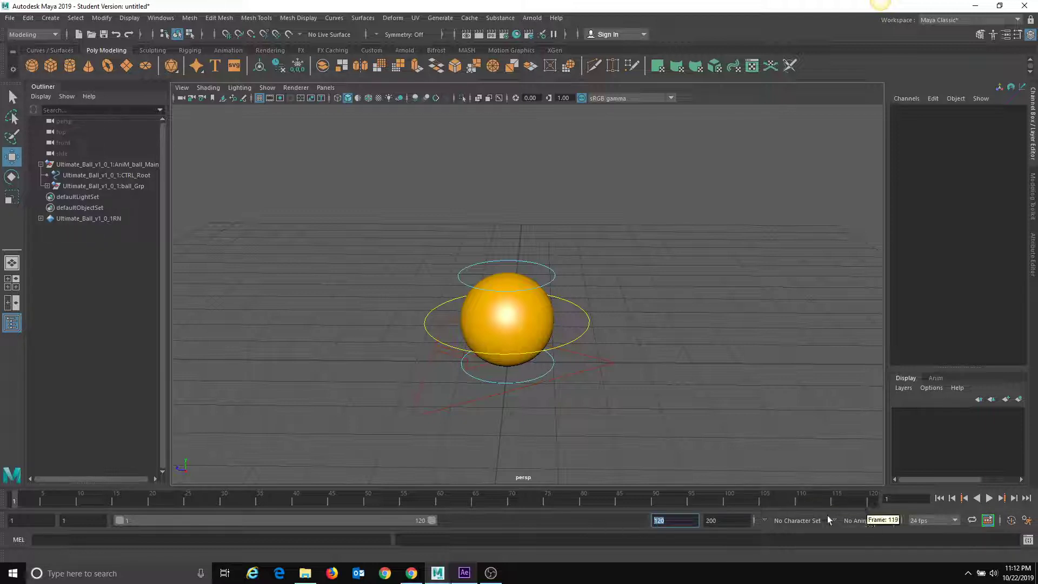
pyautogui.press('Tab')
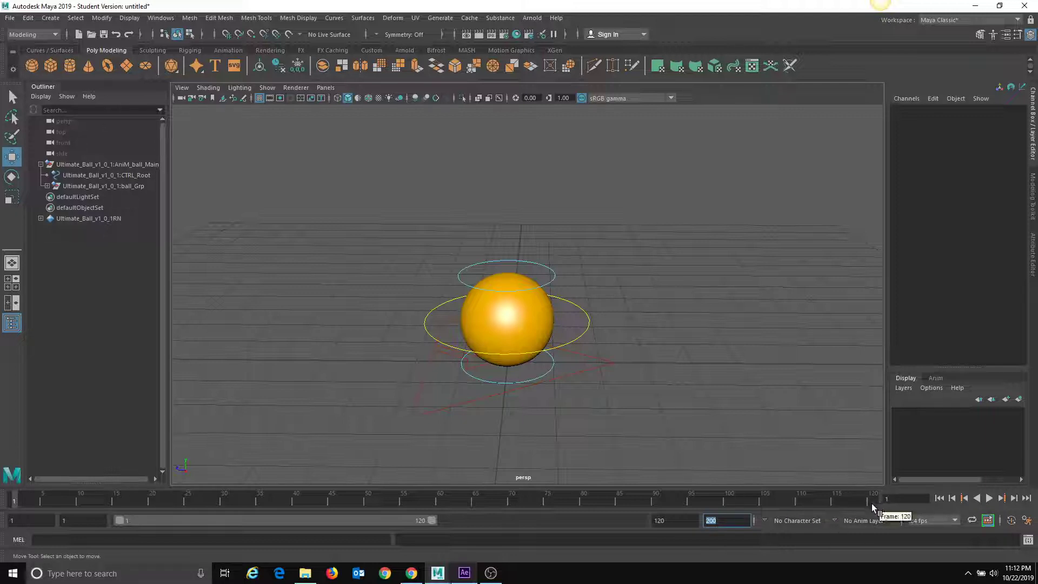
pyautogui.click(953, 521)
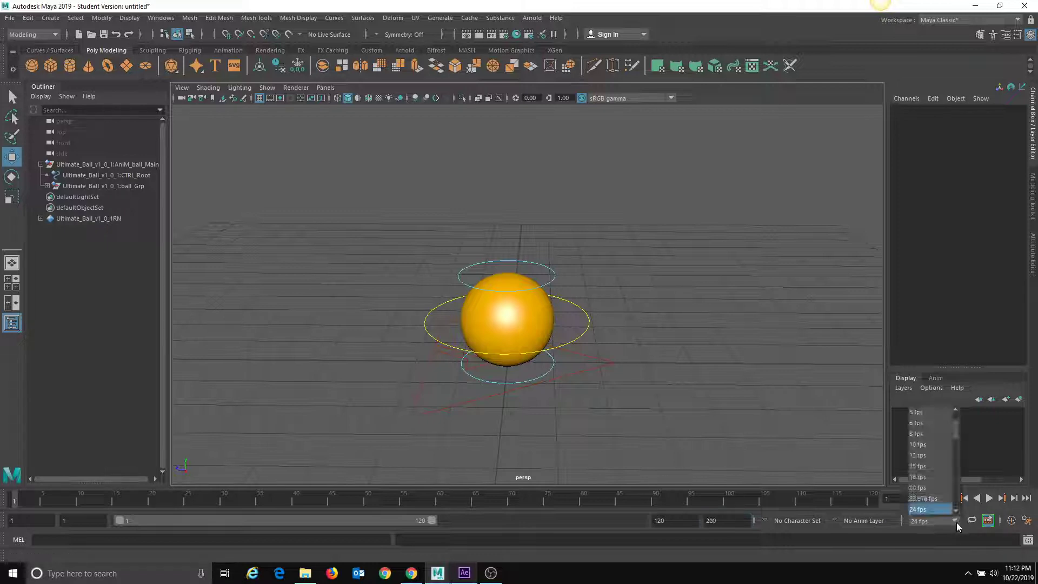
pyautogui.click(932, 510)
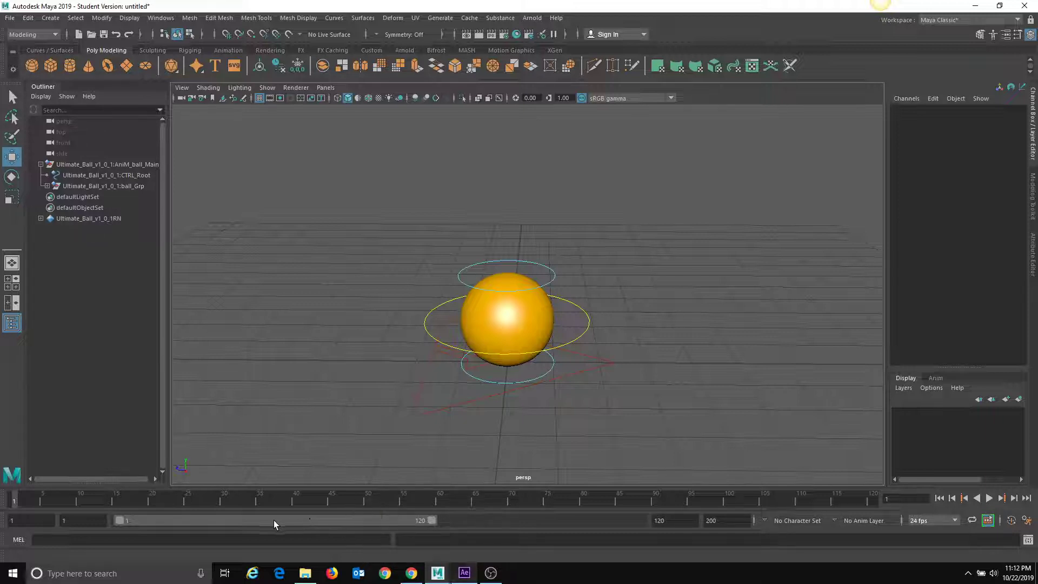
# Try shifting the timeline's visible range to frames 80–199 and back to 1–120, and extend its end to frame 200.
pyautogui.moveTo(274, 520); pyautogui.dragTo(476, 520)
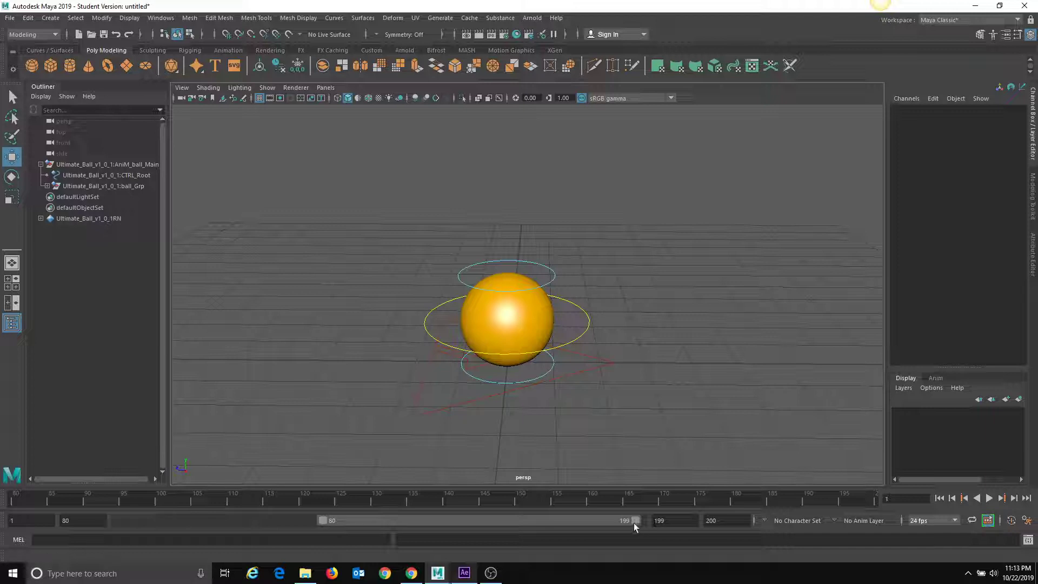
pyautogui.moveTo(634, 523); pyautogui.dragTo(342, 544)
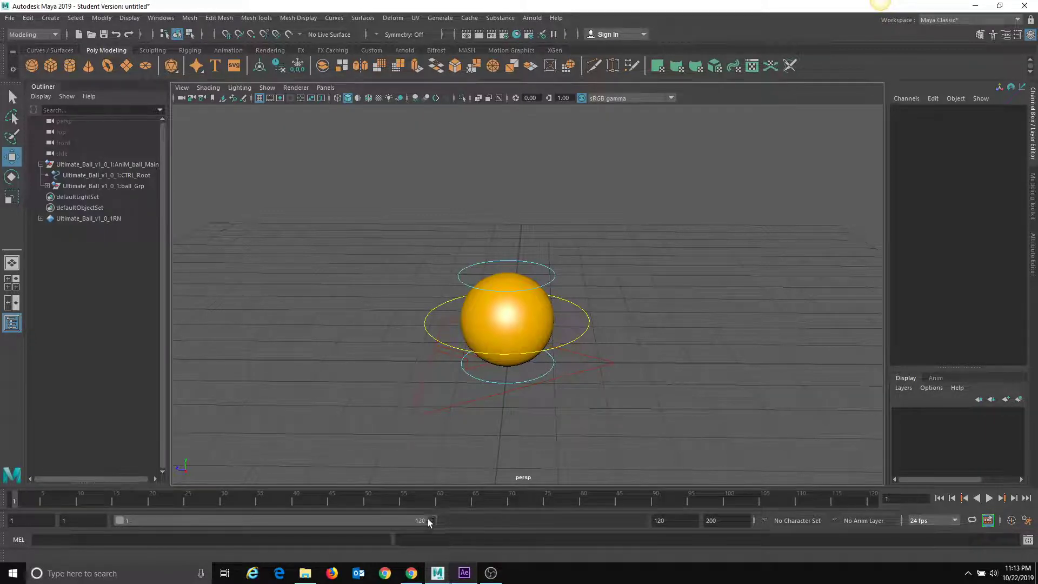
pyautogui.moveTo(432, 520); pyautogui.dragTo(638, 524)
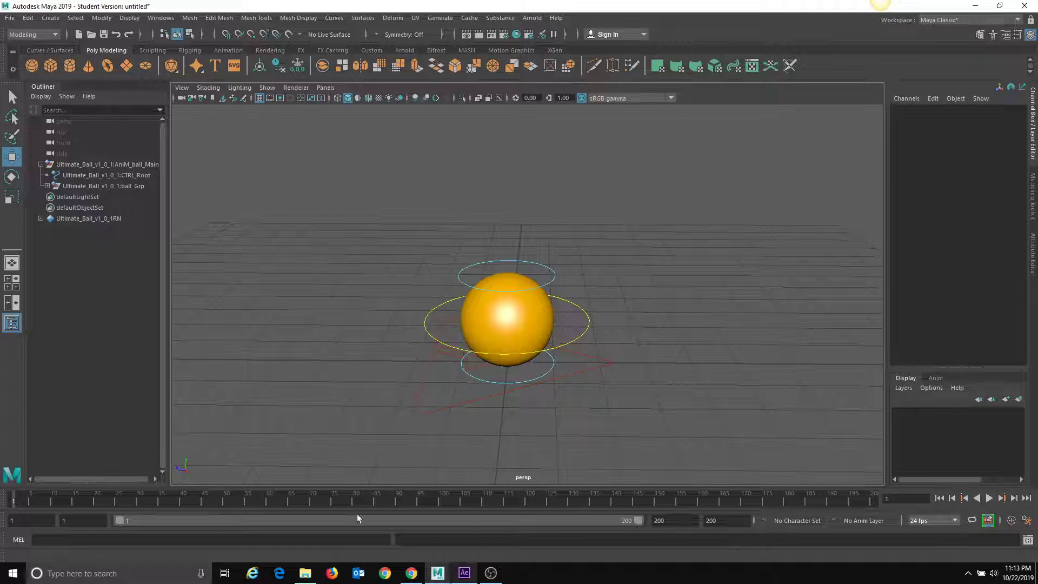
# Set the timeline's animation end frame to 24 and start playback.
pyautogui.doubleClick(724, 520)
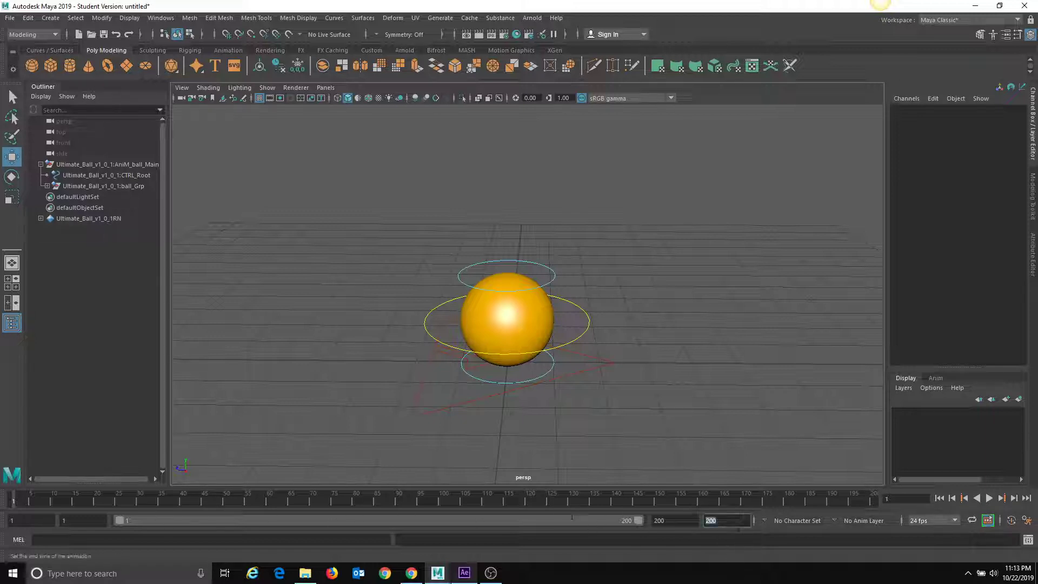
pyautogui.write('24')
pyautogui.press('Return')
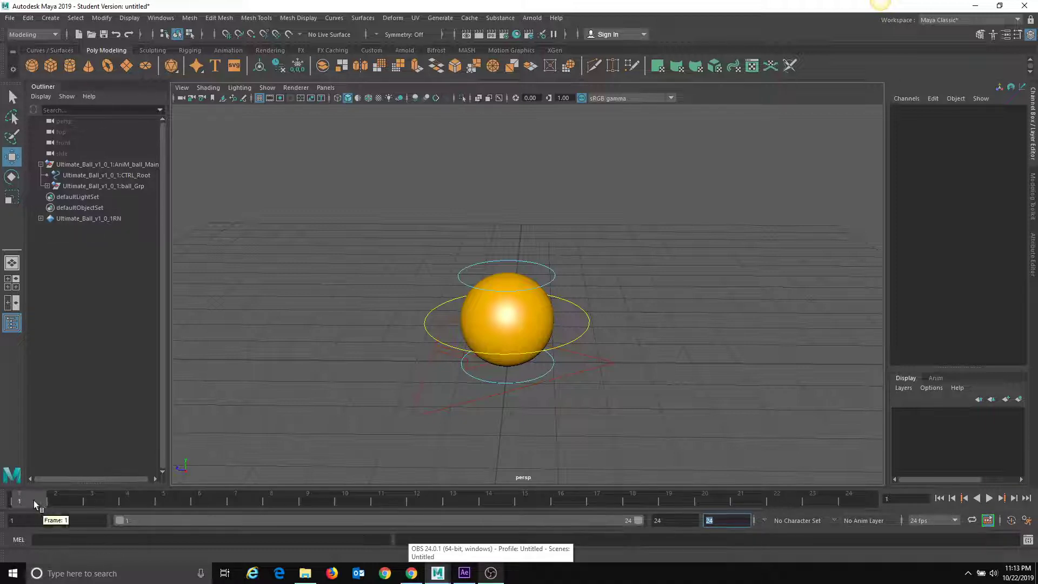
pyautogui.hotkey('alt', 'v')
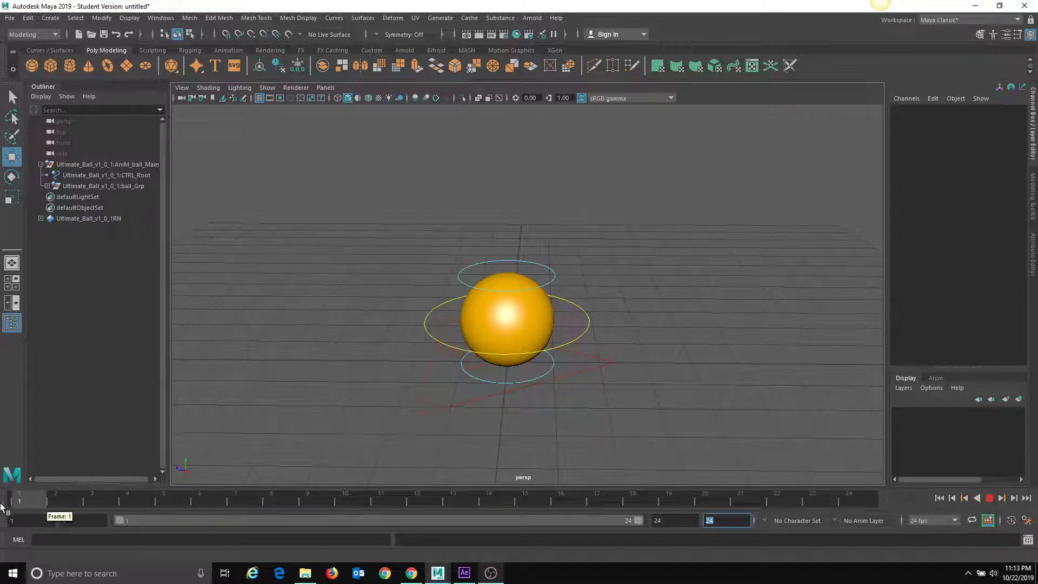
# Scrub to frame 21, try a playback end frame of 5, restore it to 24 and return to frame 1.
pyautogui.moveTo(5, 501); pyautogui.dragTo(729, 496)
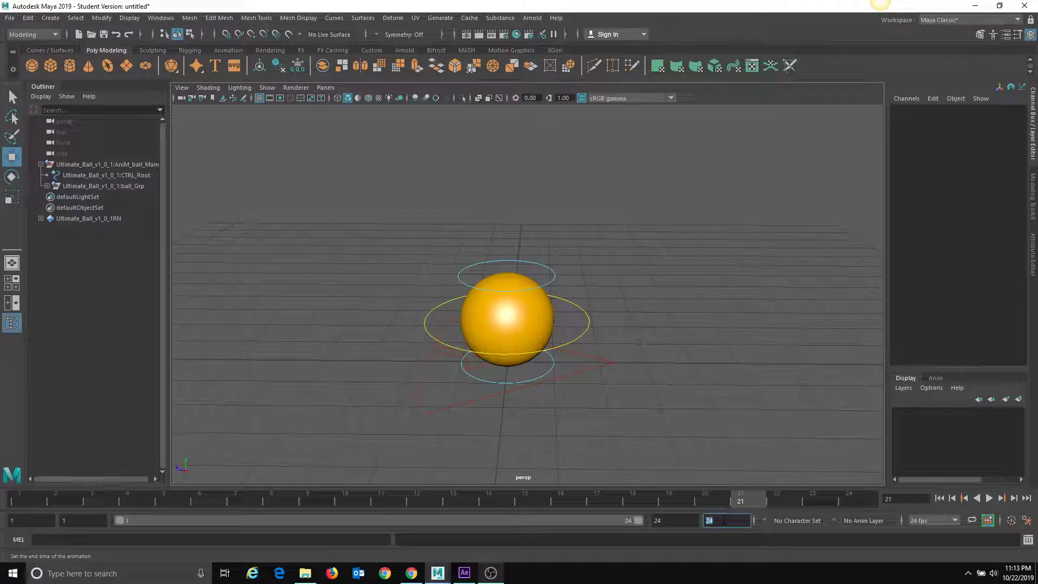
pyautogui.click(656, 520)
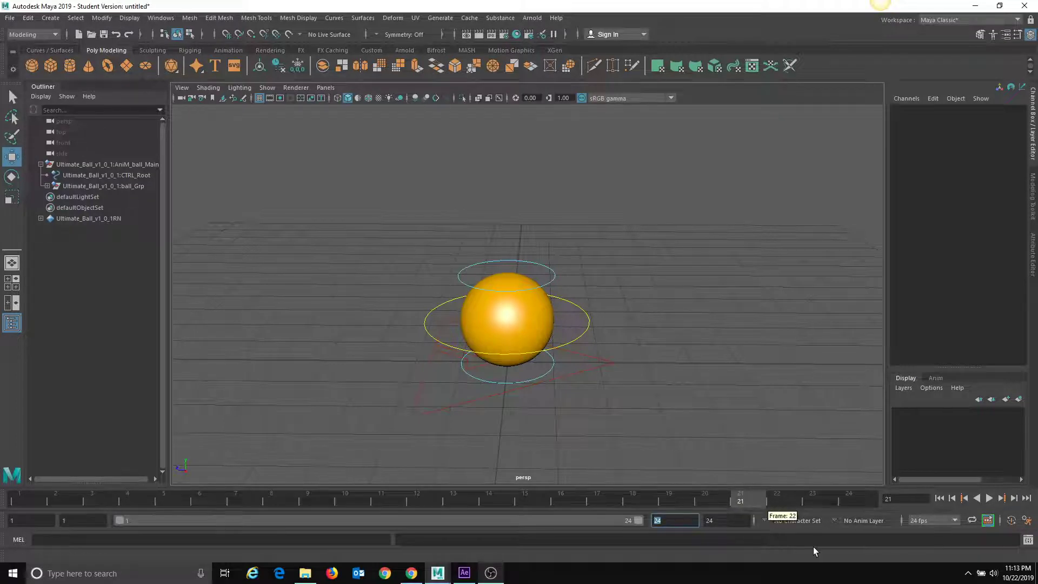
pyautogui.write('5')
pyautogui.press('Return')
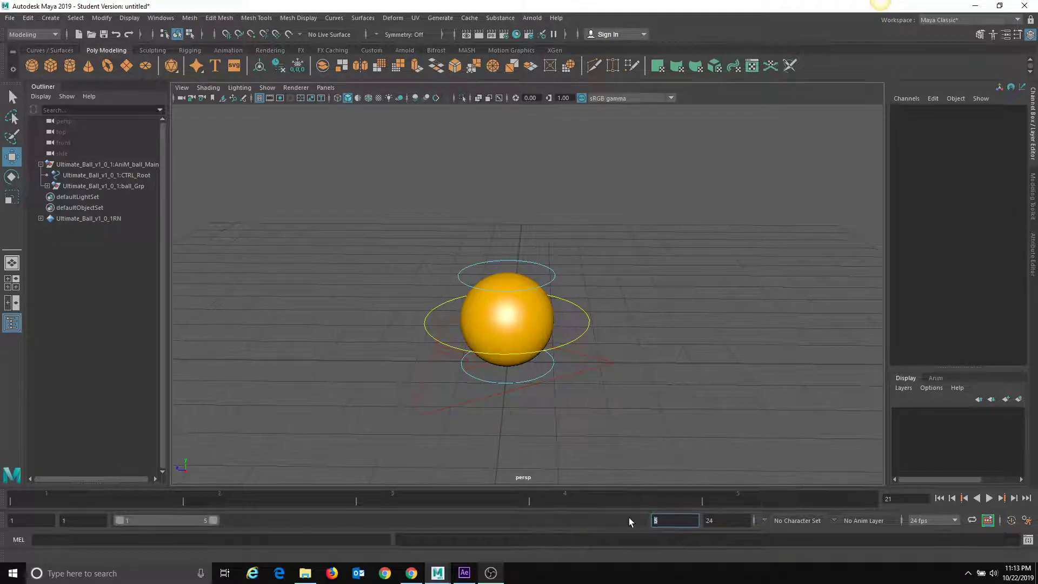
pyautogui.write('4')
pyautogui.press('Return')
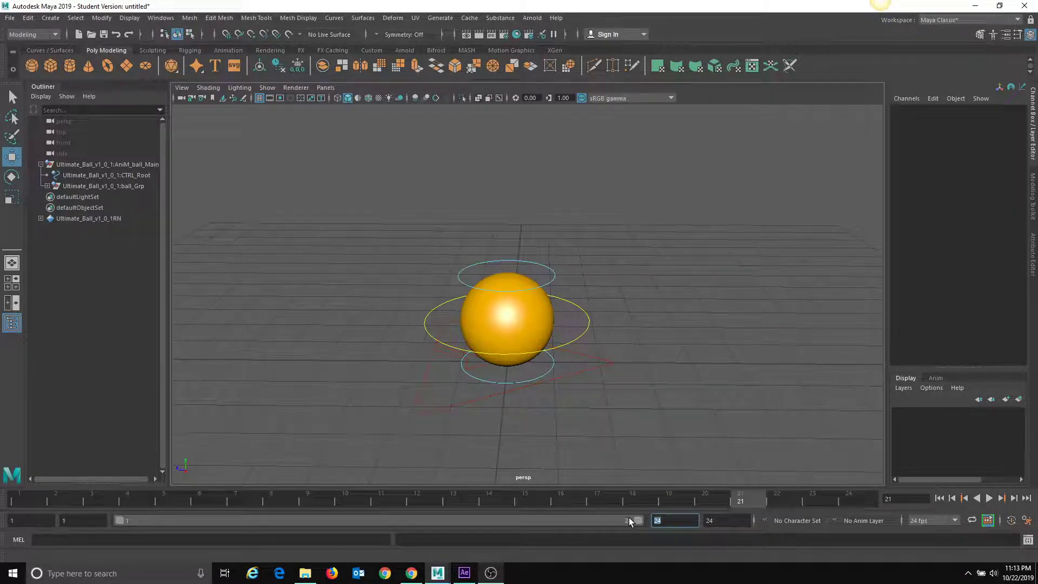
pyautogui.moveTo(741, 497)
pyautogui.mouseDown()
pyautogui.moveTo(272, 508)
pyautogui.moveTo(20, 500)
pyautogui.mouseUp()
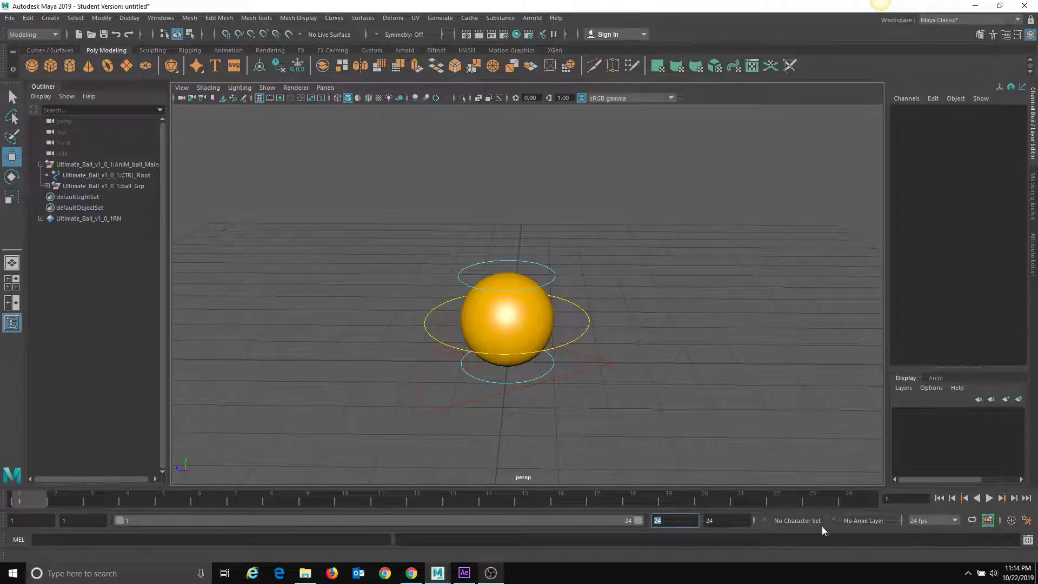
# Set the timeline's playback speed to Real-time, recheck the option and scrub back to frame 1.
pyautogui.rightClick(991, 499)
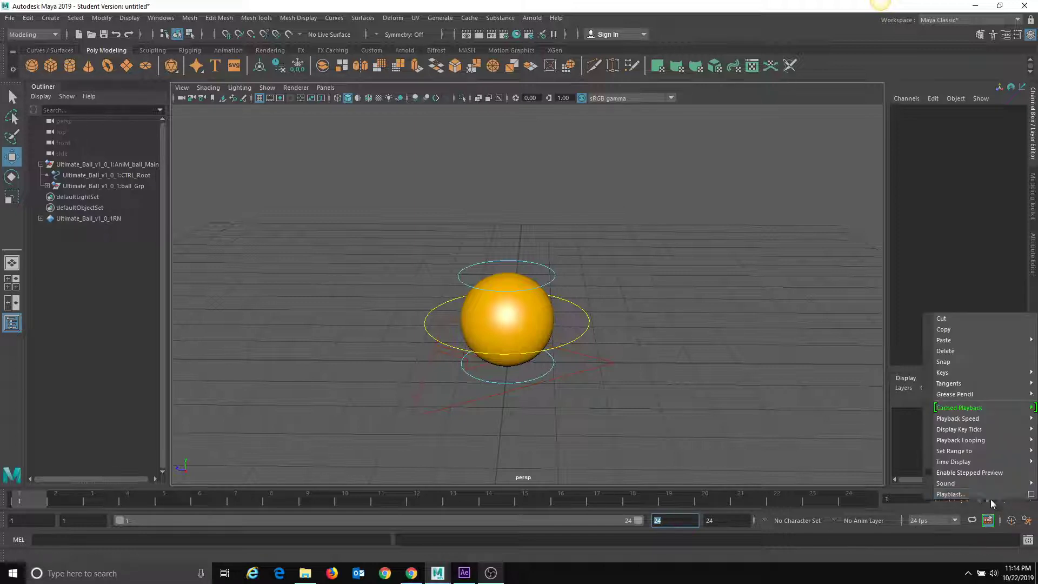
pyautogui.moveTo(978, 419)
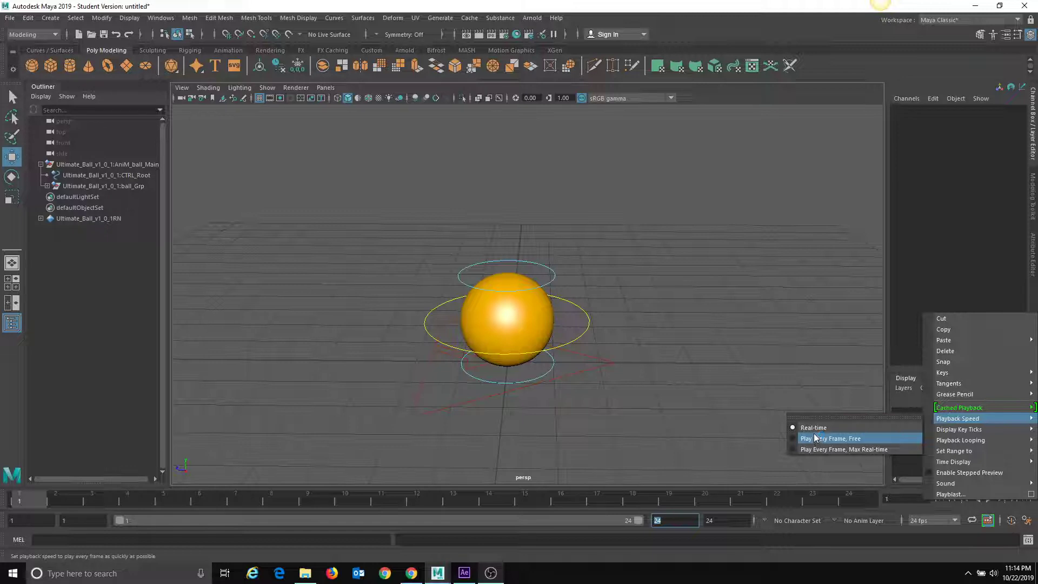
pyautogui.click(814, 428)
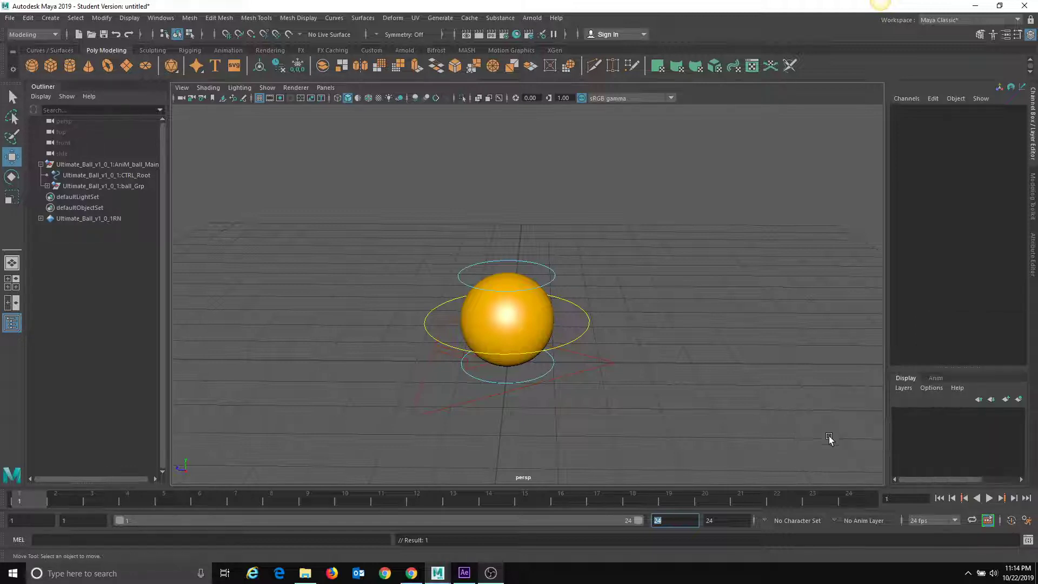
pyautogui.rightClick(991, 500)
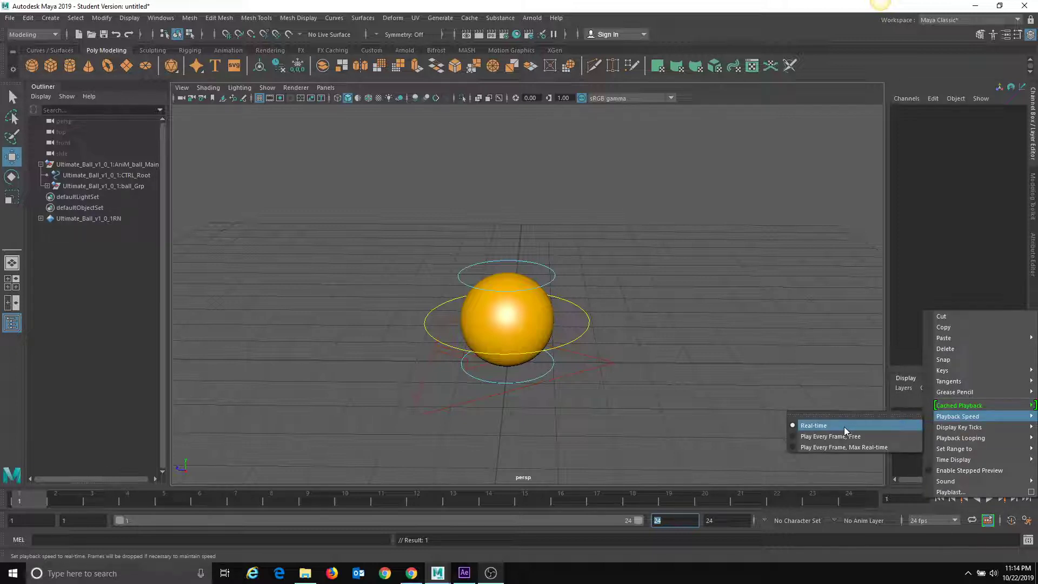
pyautogui.click(657, 505)
pyautogui.moveTo(656, 504); pyautogui.dragTo(8, 565)
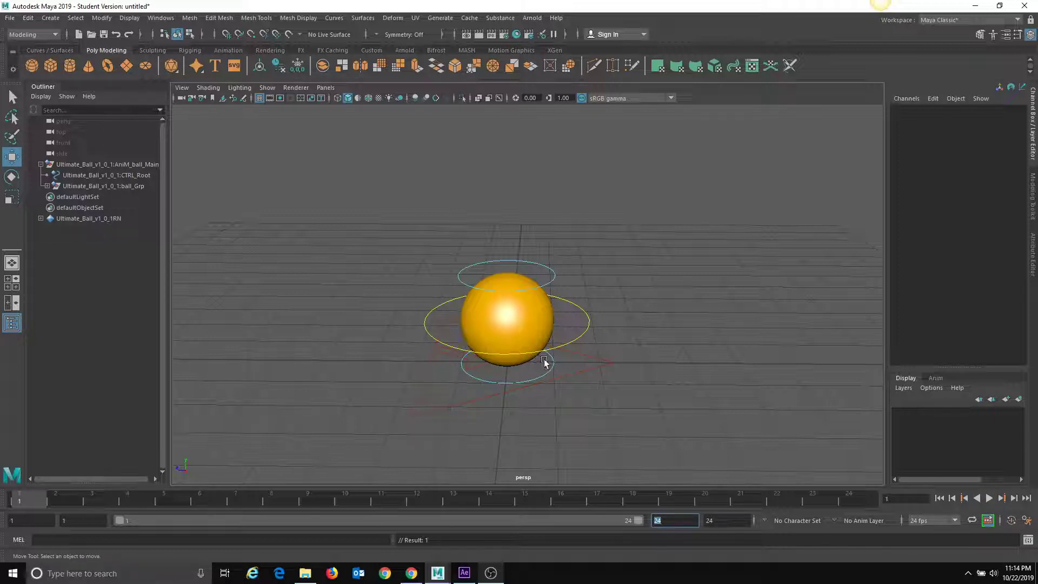
# Try unloading and reloading the Ultimate_Ball_v1.0.1.mb reference in the Reference Editor, view its file details and close the editor.
pyautogui.click(10, 18)
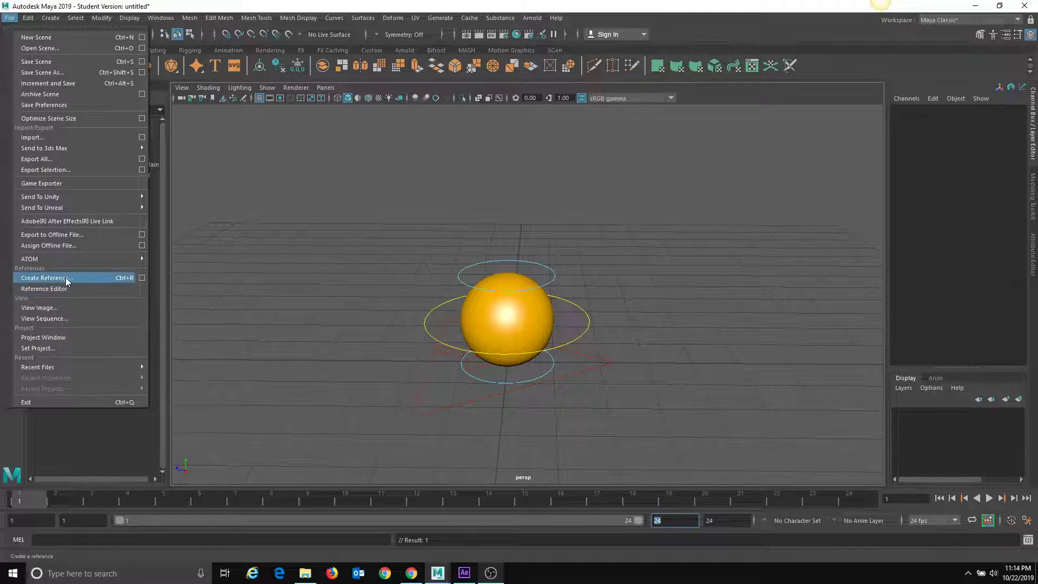
pyautogui.click(73, 289)
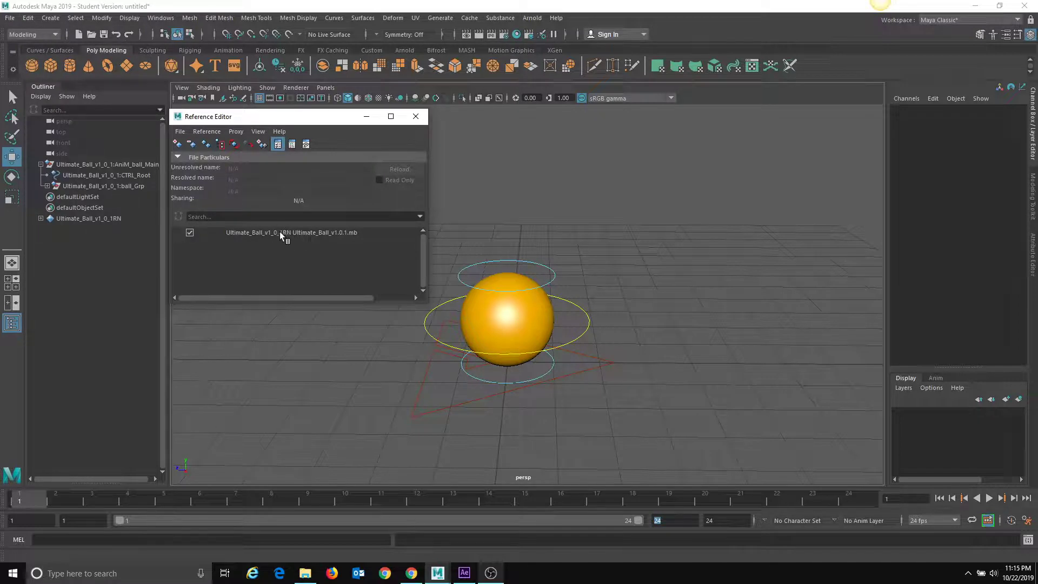
pyautogui.moveTo(246, 116); pyautogui.dragTo(264, 120)
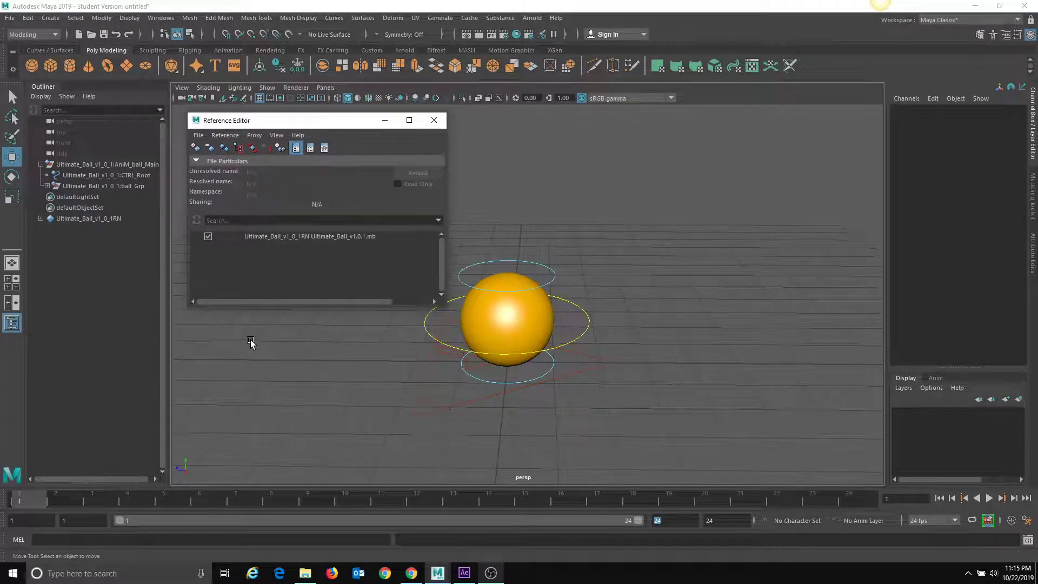
pyautogui.click(208, 236)
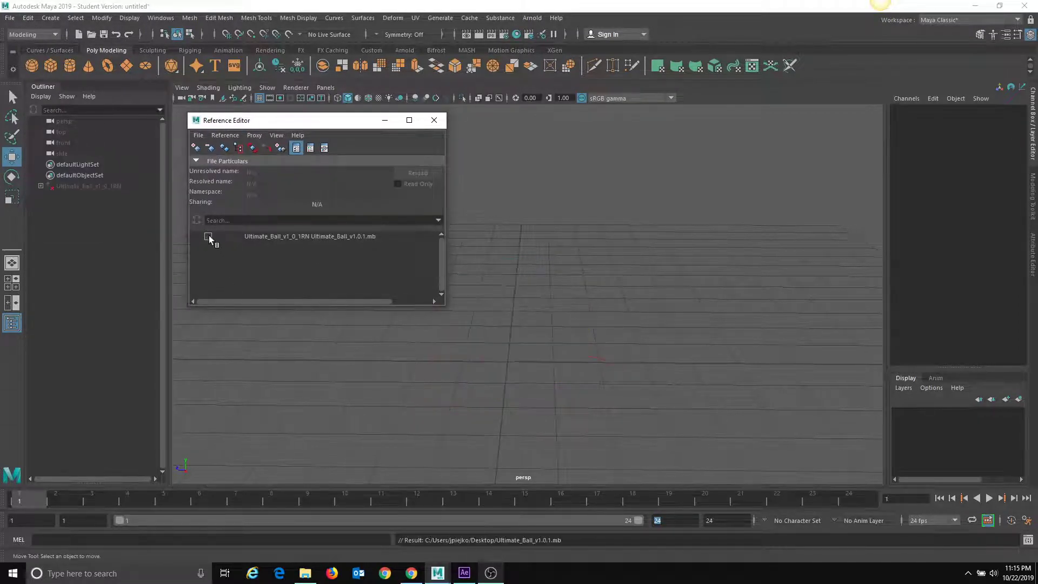
pyautogui.click(208, 237)
pyautogui.click(494, 294)
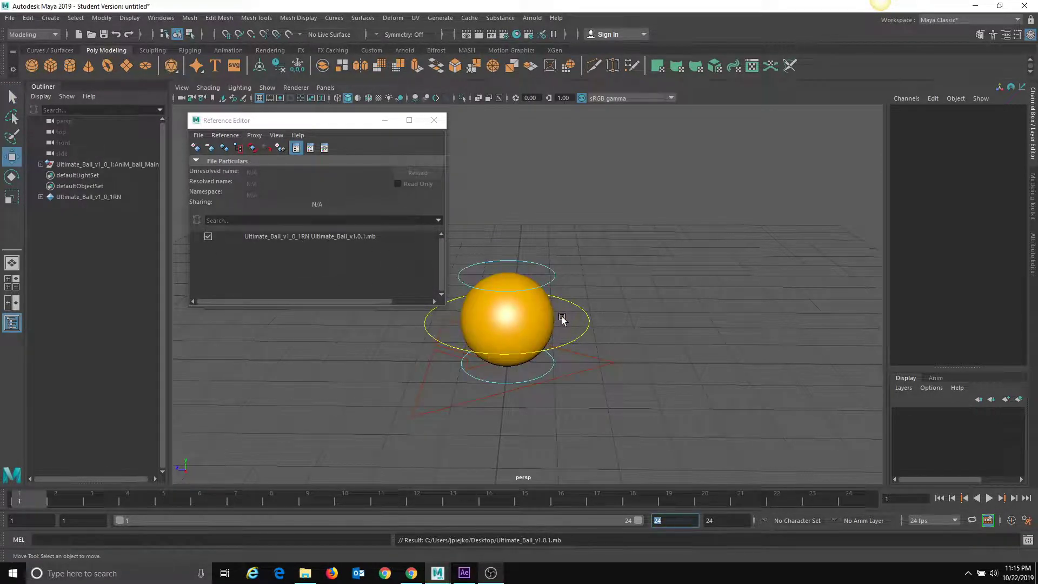
pyautogui.click(317, 237)
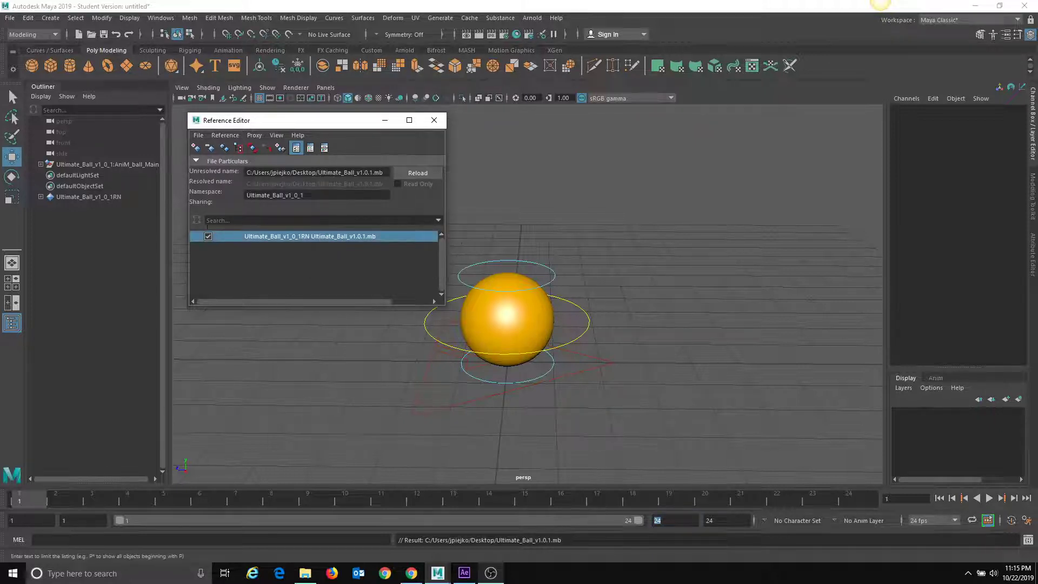
pyautogui.click(208, 236)
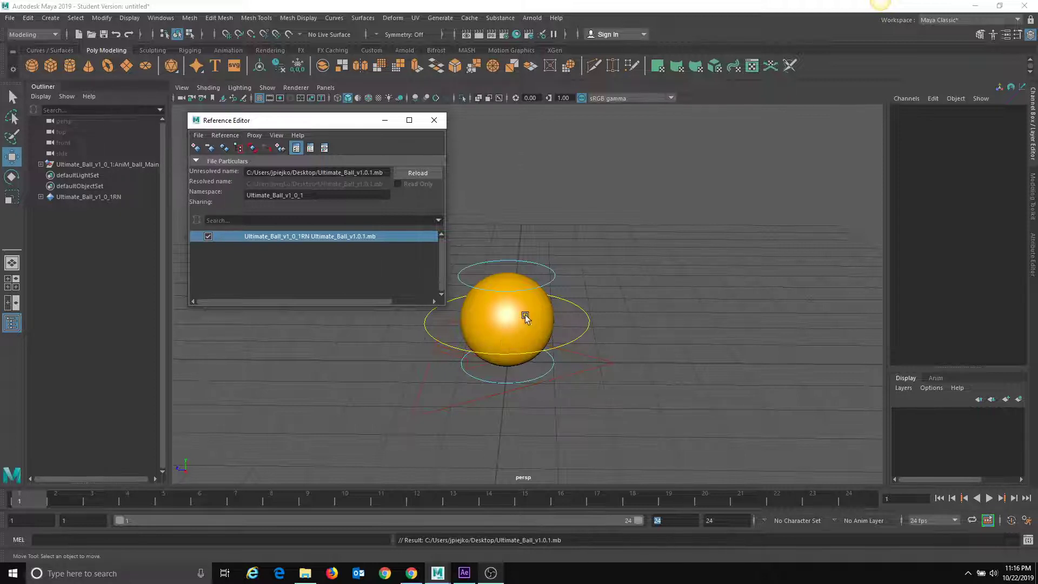
pyautogui.click(434, 120)
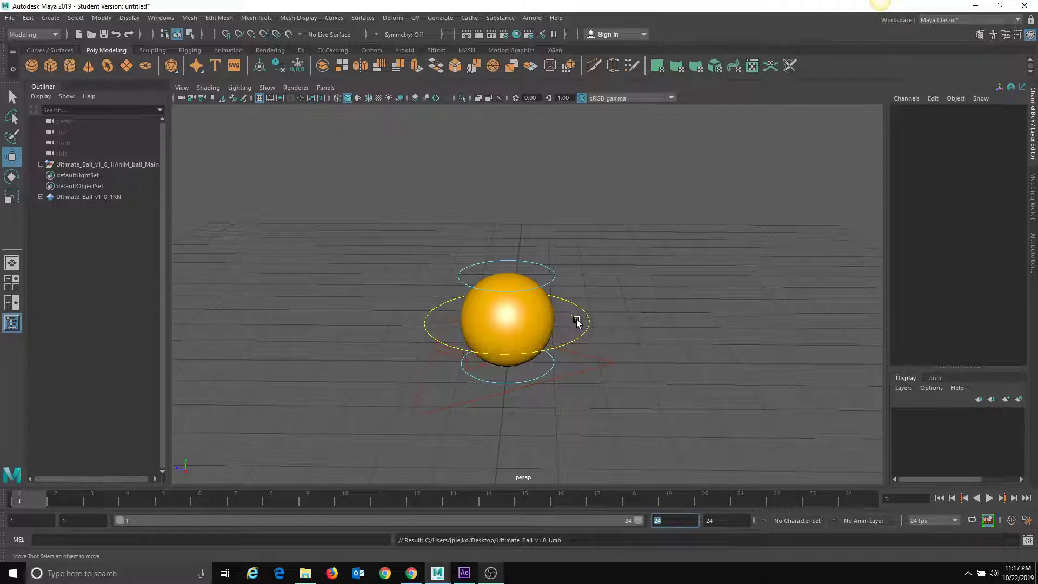
# Raise the ball with the CTRL_Main ring by setting its Translate Y to 8, and key all its channels at frame 1.
pyautogui.keyDown('alt'); pyautogui.moveTo(653, 339); pyautogui.dragTo(599, 342, button='right'); pyautogui.keyUp('alt')
pyautogui.click(576, 337)
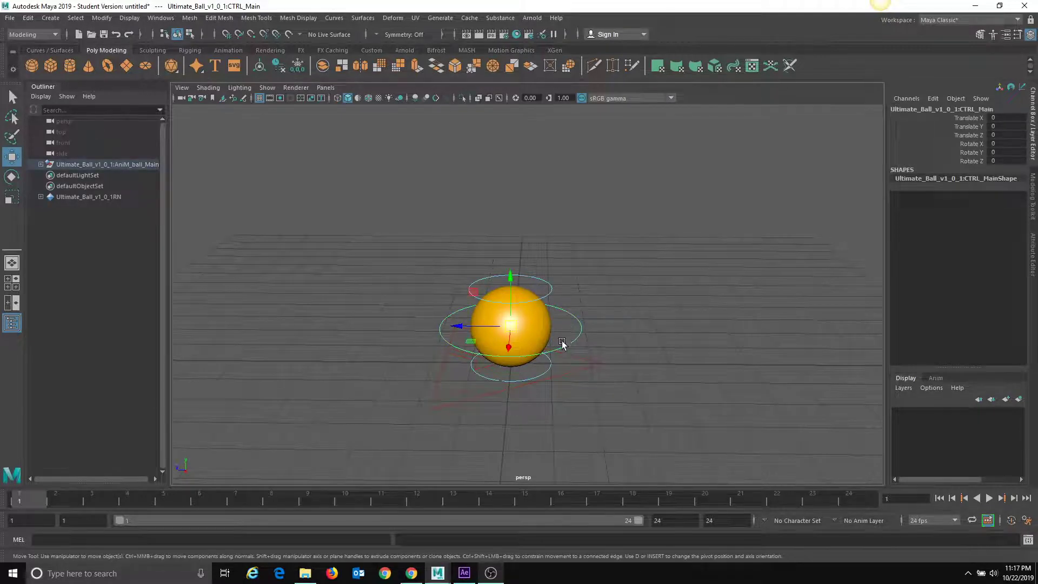
pyautogui.keyDown('alt'); pyautogui.moveTo(562, 342); pyautogui.dragTo(554, 349); pyautogui.keyUp('alt')
pyautogui.keyDown('alt'); pyautogui.moveTo(553, 350); pyautogui.dragTo(528, 340, button='right'); pyautogui.keyUp('alt')
pyautogui.keyDown('alt'); pyautogui.moveTo(528, 339); pyautogui.dragTo(522, 371, button='middle'); pyautogui.keyUp('alt')
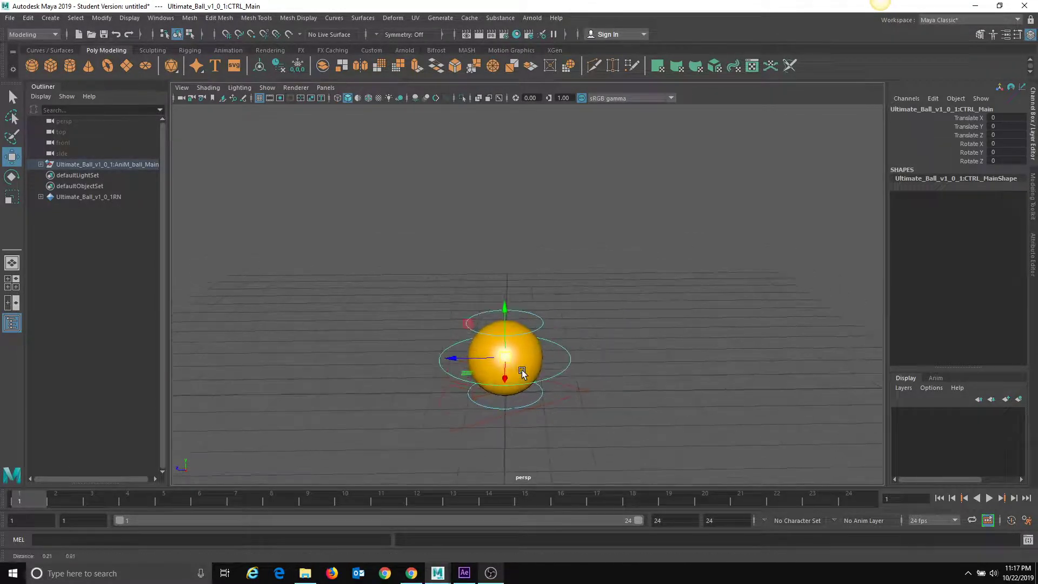
pyautogui.moveTo(505, 307); pyautogui.dragTo(503, 97)
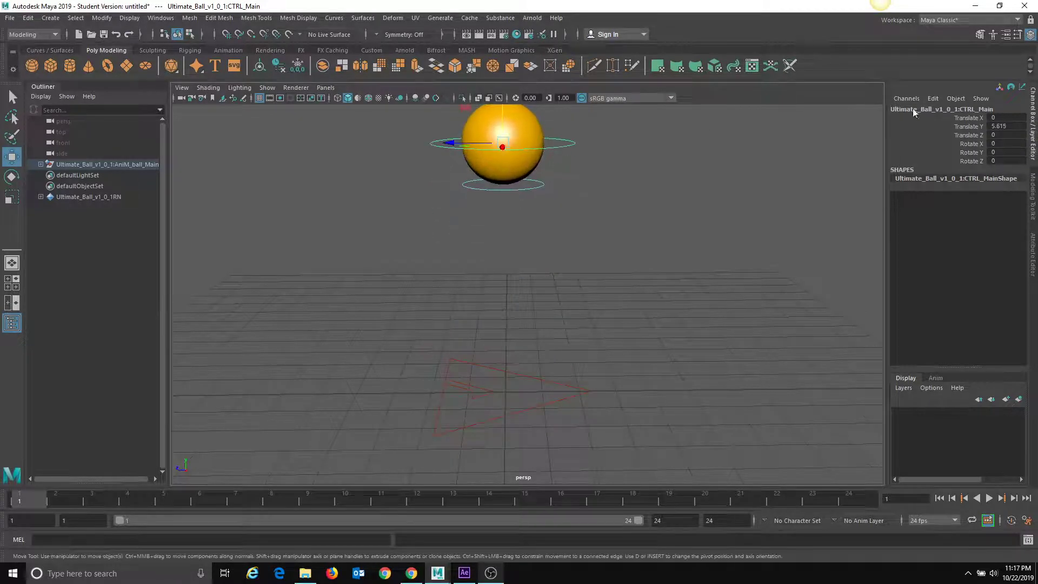
pyautogui.doubleClick(1015, 136)
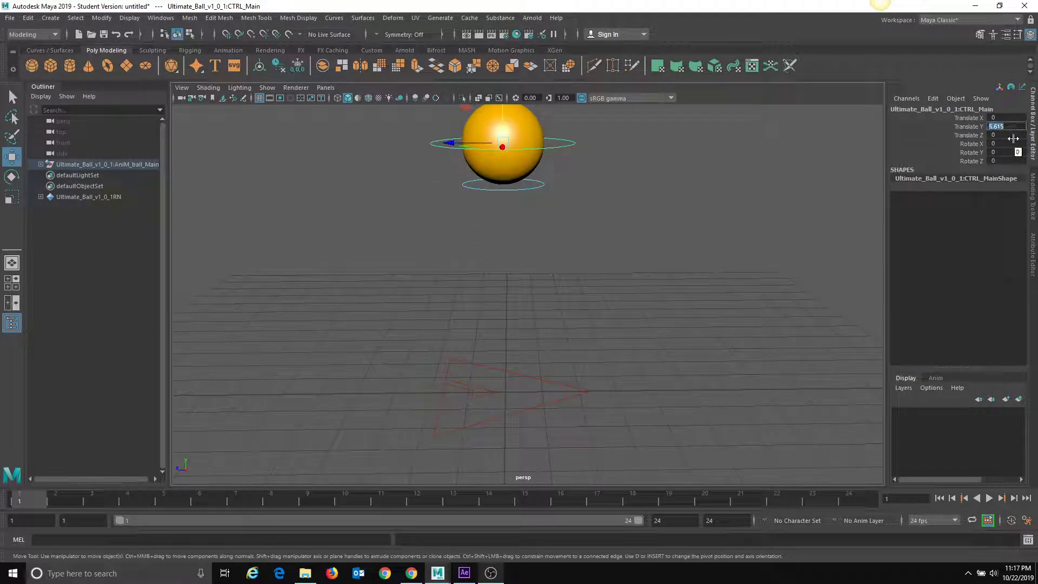
pyautogui.write('8')
pyautogui.keyDown('alt'); pyautogui.moveTo(674, 337); pyautogui.dragTo(428, 364, button='right'); pyautogui.keyUp('alt')
pyautogui.keyDown('alt'); pyautogui.moveTo(428, 364); pyautogui.dragTo(445, 399, button='middle'); pyautogui.keyUp('alt')
pyautogui.keyDown('alt'); pyautogui.moveTo(444, 399); pyautogui.dragTo(436, 380); pyautogui.keyUp('alt')
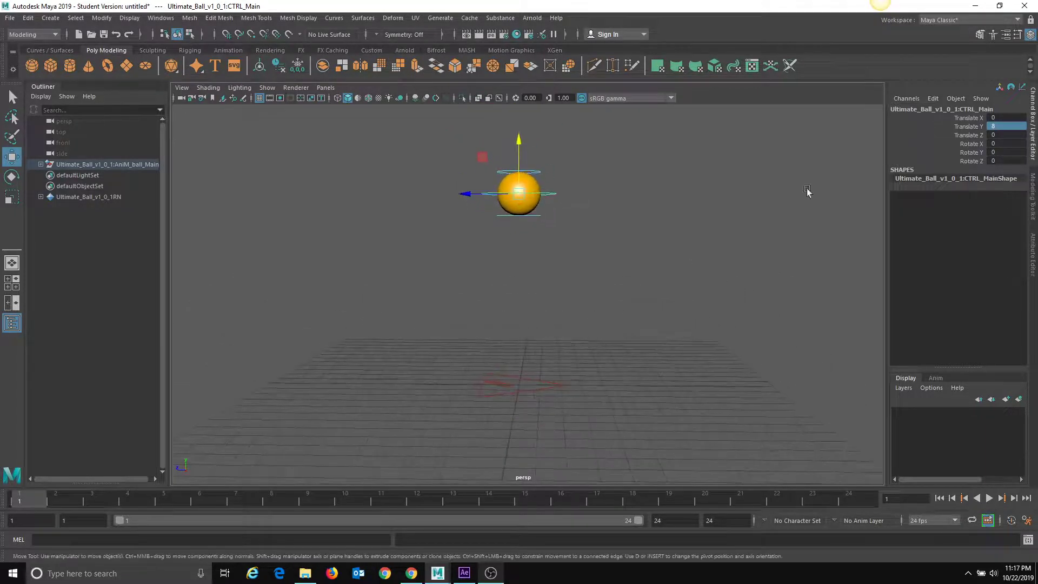
pyautogui.keyDown('alt'); pyautogui.moveTo(792, 218); pyautogui.dragTo(763, 238); pyautogui.keyUp('alt')
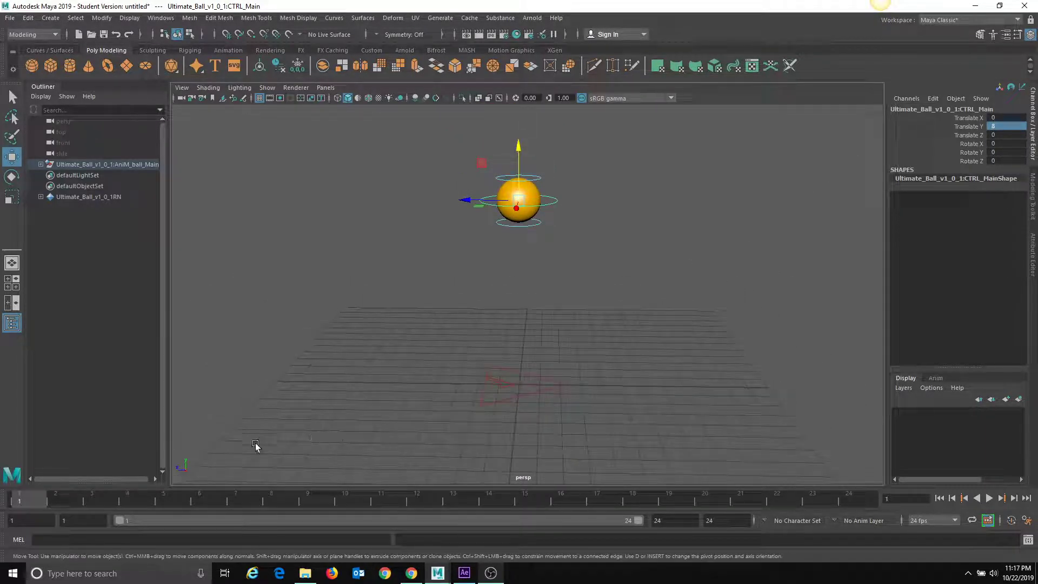
pyautogui.press('s')
pyautogui.click(975, 126)
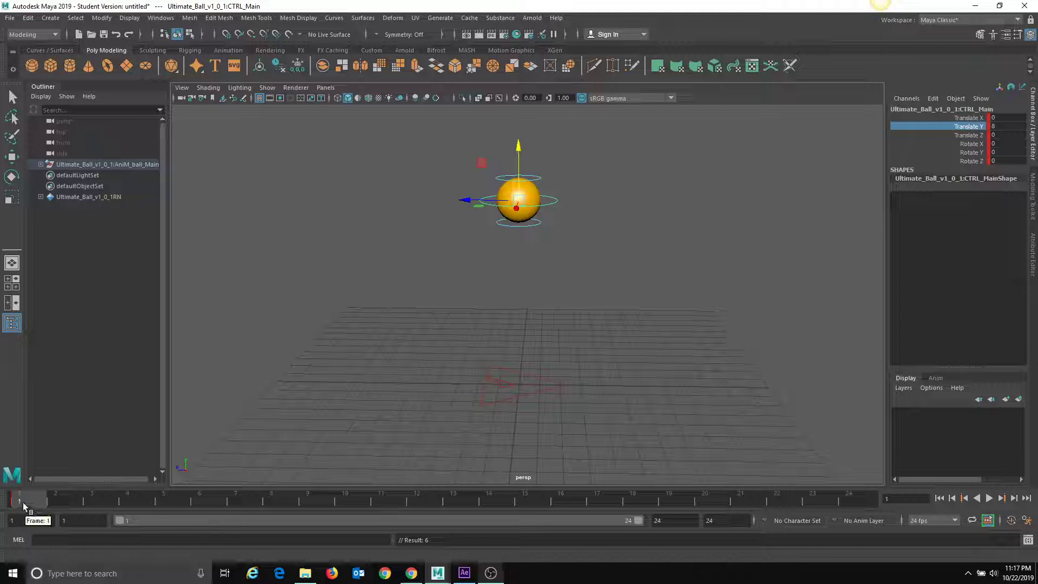
# At frame 12, lower the ball to the ground with CTRL_Main's Translate Y at 0 and key that channel.
pyautogui.moveTo(23, 503); pyautogui.dragTo(419, 500)
pyautogui.moveTo(519, 147); pyautogui.dragTo(518, 321)
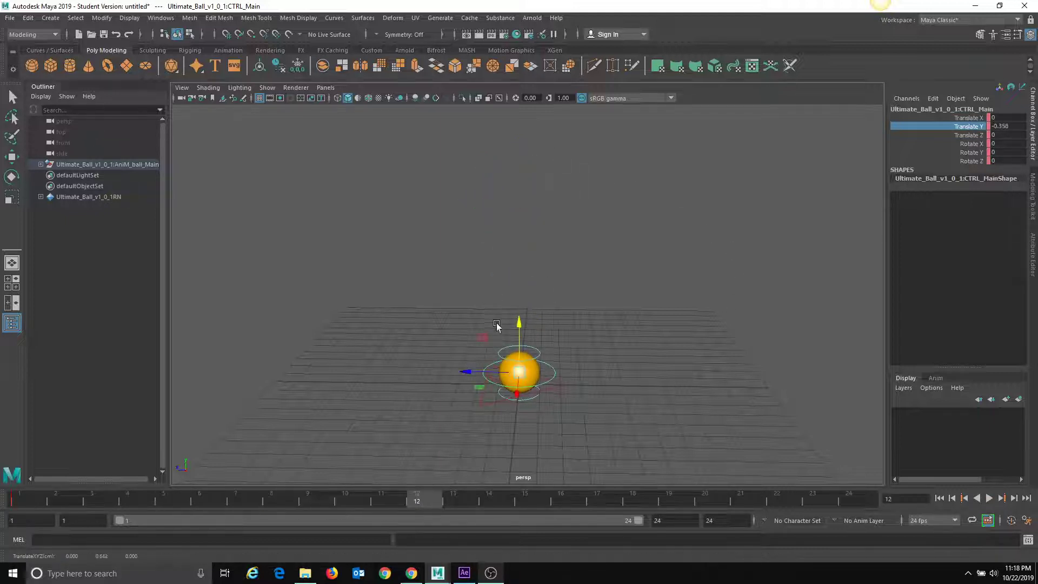
pyautogui.doubleClick(998, 126)
pyautogui.write('0')
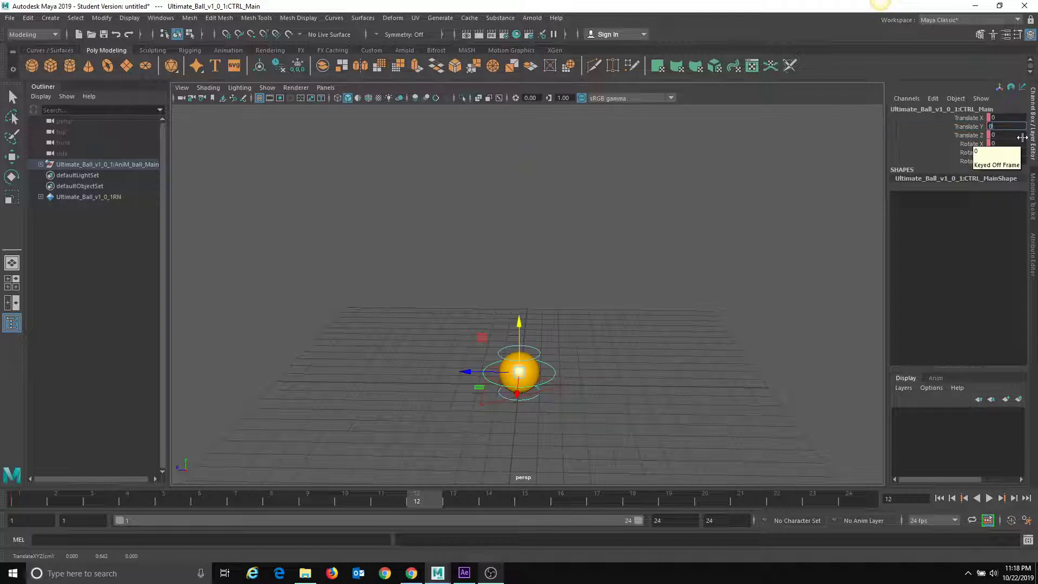
pyautogui.press('Return')
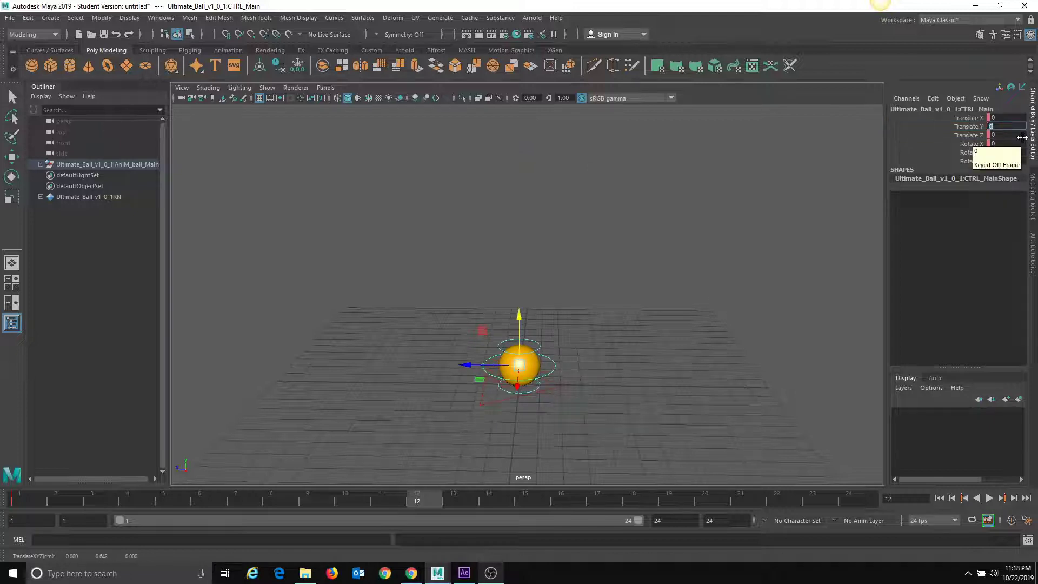
pyautogui.rightClick(962, 127)
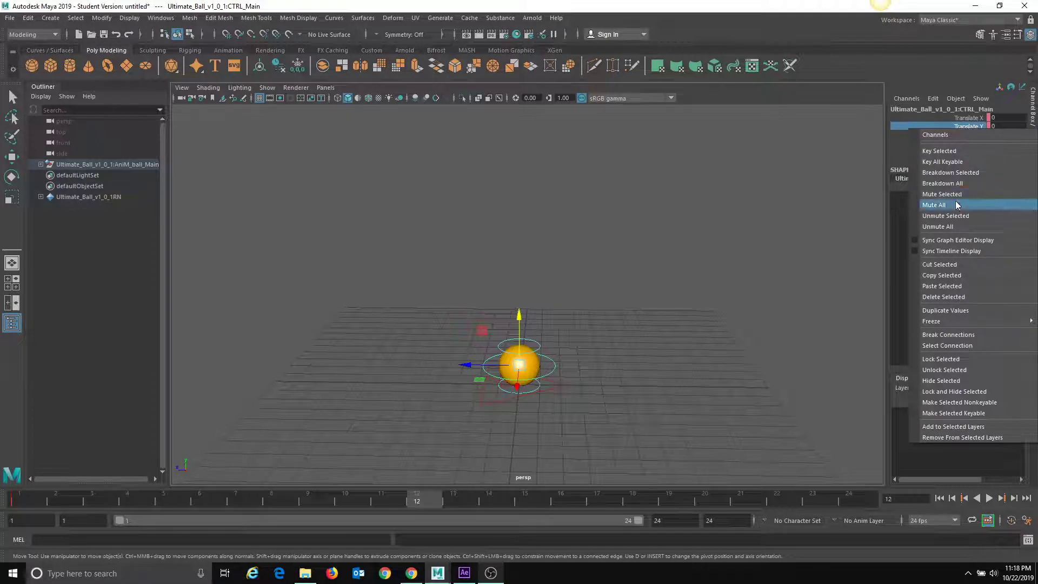
pyautogui.click(950, 152)
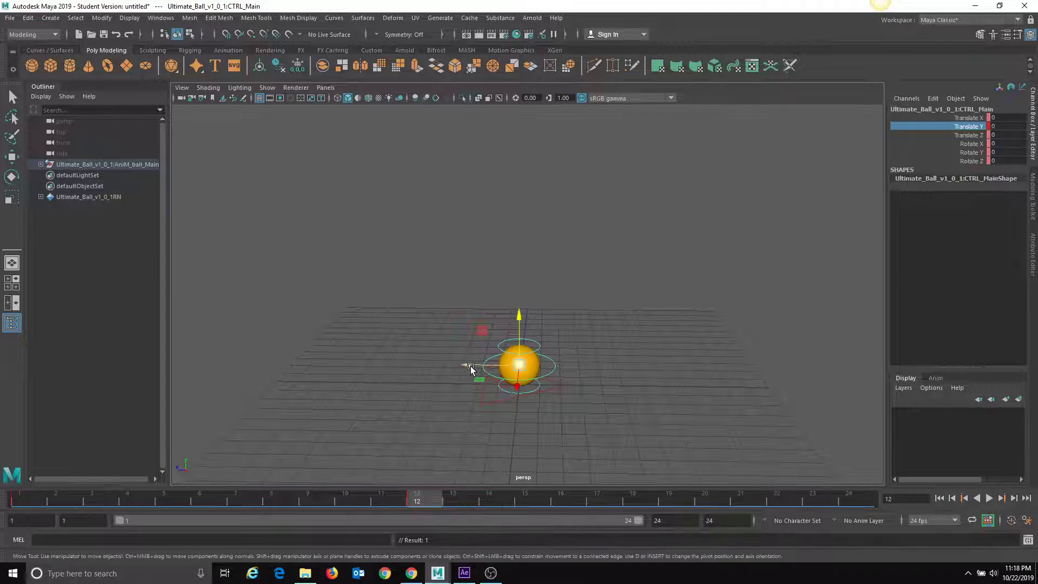
# Try moving the ball along the Z axis at frame 12, undo the move and reselect the CTRL_Main ring.
pyautogui.moveTo(471, 365); pyautogui.dragTo(512, 364)
pyautogui.hotkey('ctrl', 'z')
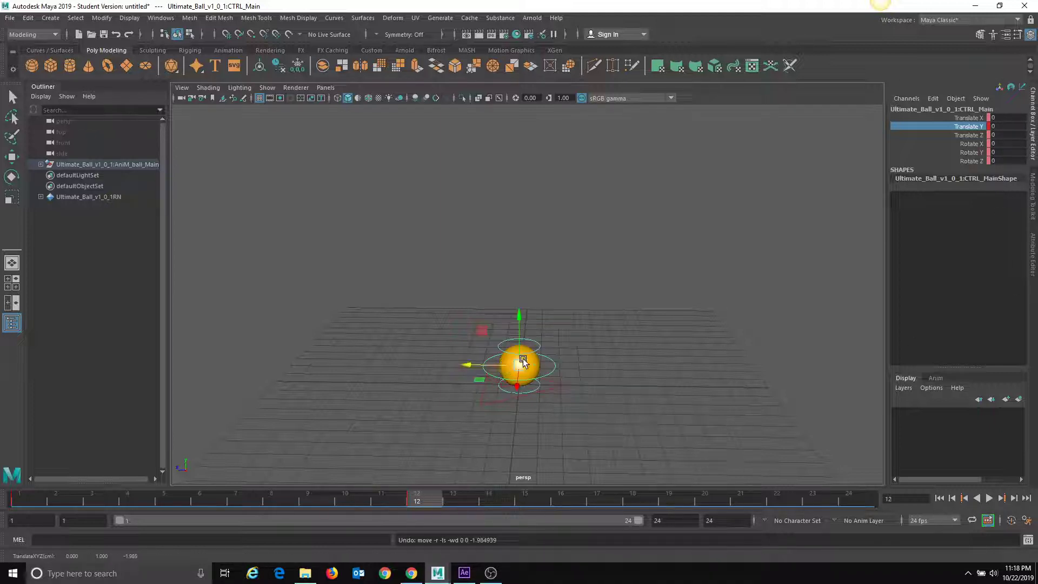
pyautogui.click(551, 373)
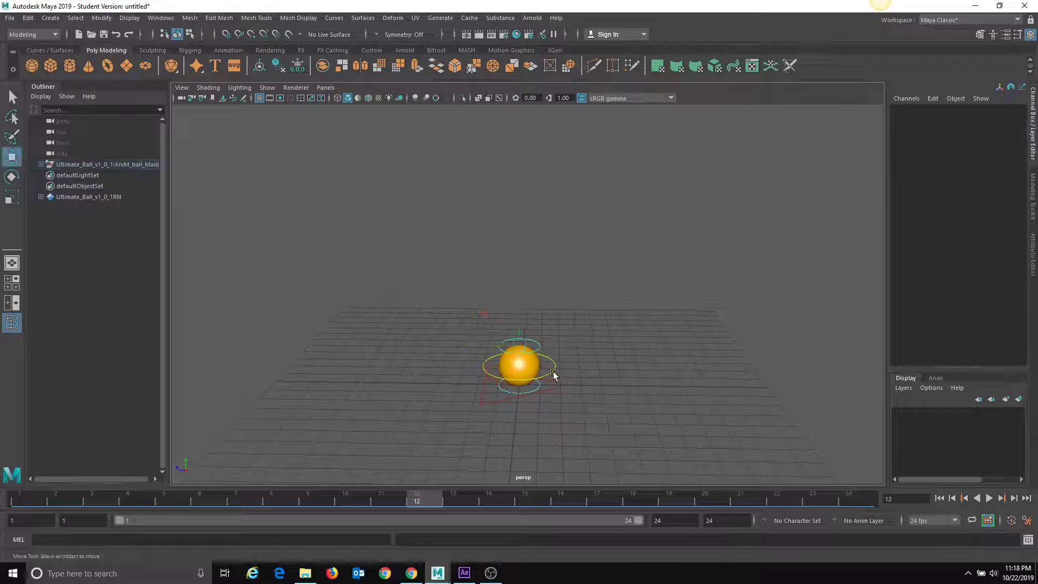
pyautogui.click(553, 368)
# Scrub the fall, then copy CTRL_Main's key from frame 1 and paste it at frame 24.
pyautogui.moveTo(416, 498)
pyautogui.mouseDown()
pyautogui.moveTo(2, 527)
pyautogui.moveTo(427, 506)
pyautogui.mouseUp()
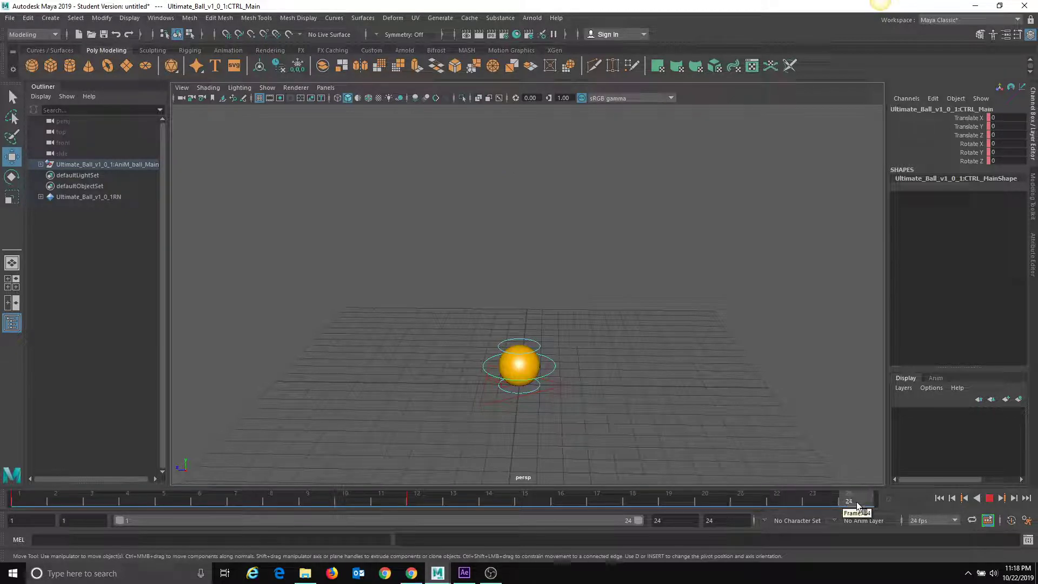
pyautogui.click(20, 499)
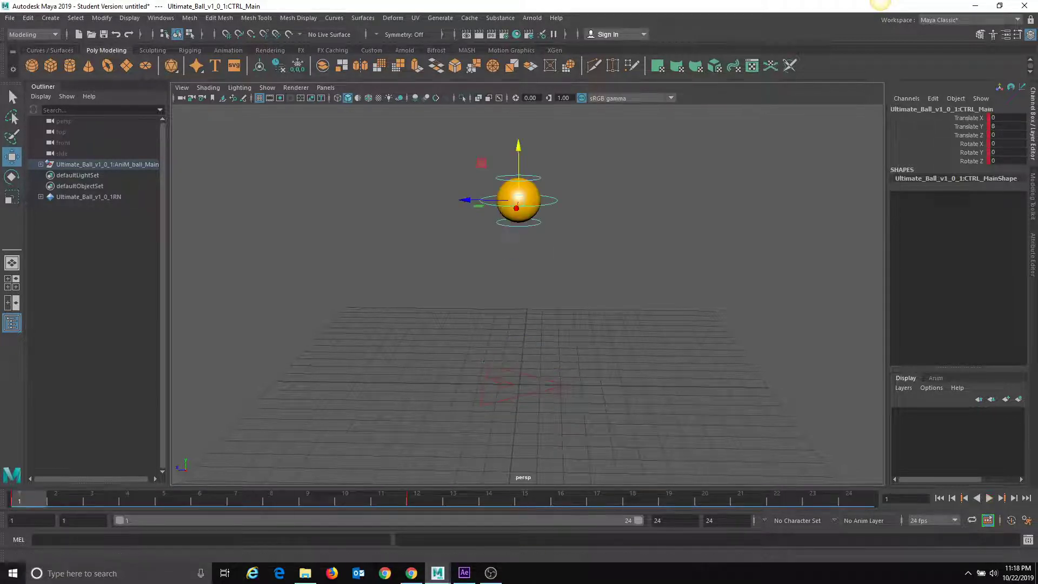
pyautogui.rightClick(21, 498)
pyautogui.click(56, 327)
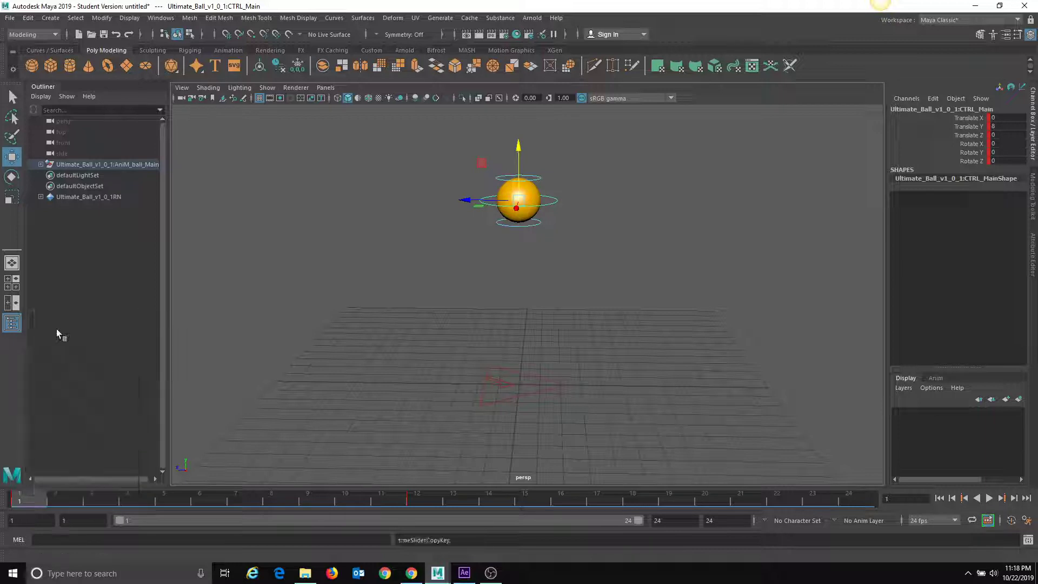
pyautogui.click(865, 499)
pyautogui.rightClick(864, 498)
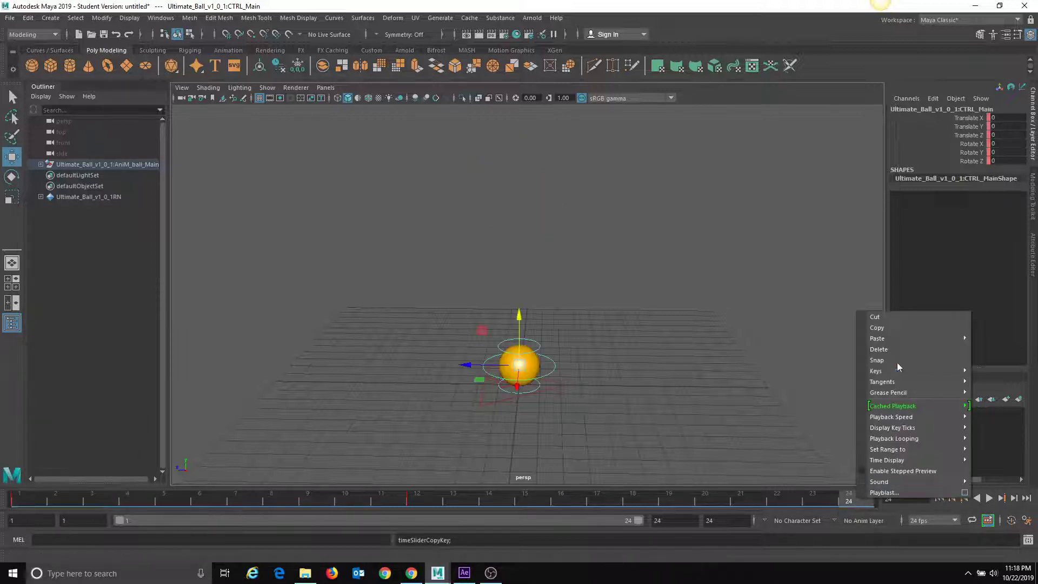
pyautogui.moveTo(893, 336)
pyautogui.click(822, 348)
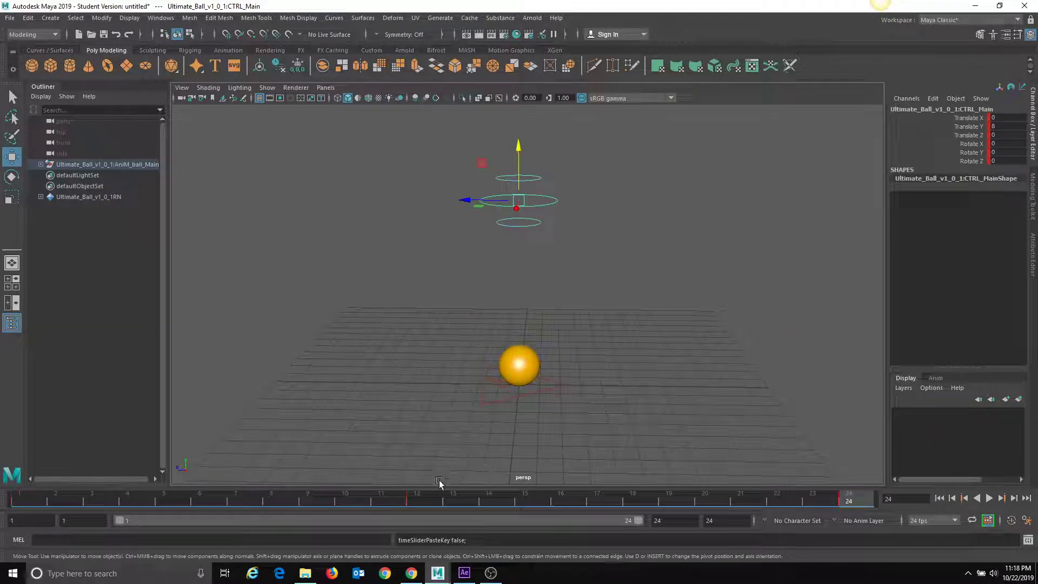
# Play back the bounce, inspect the ball at frame 11 between the keys, and return to frame 1.
pyautogui.click(989, 498)
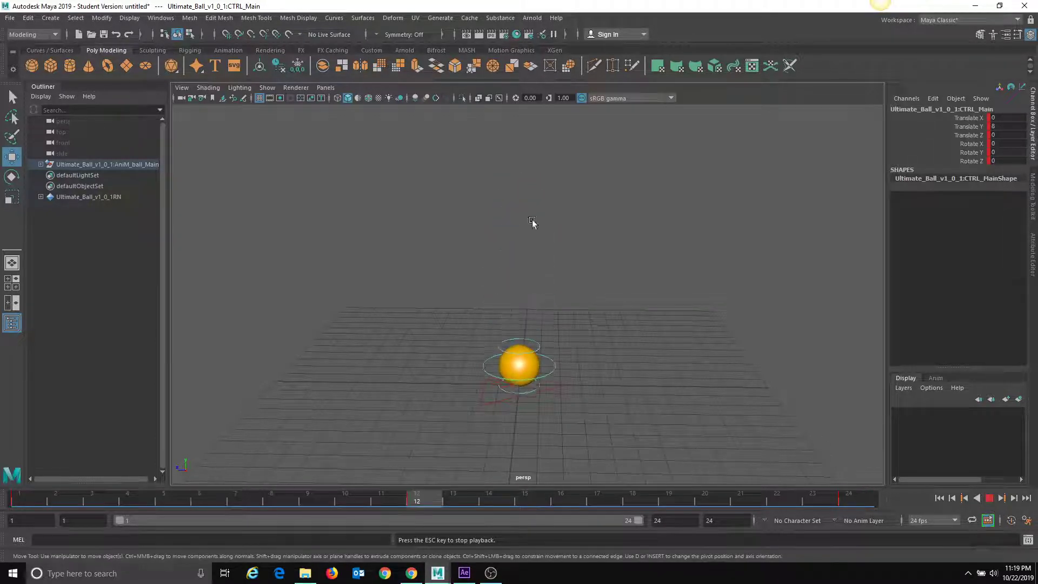
pyautogui.click(989, 498)
pyautogui.keyDown('alt'); pyautogui.moveTo(475, 416); pyautogui.dragTo(543, 432); pyautogui.keyUp('alt')
pyautogui.moveTo(480, 501); pyautogui.dragTo(19, 518)
pyautogui.keyDown('alt'); pyautogui.moveTo(507, 340); pyautogui.dragTo(560, 313, button='right'); pyautogui.keyUp('alt')
pyautogui.hotkey('alt', 'v')
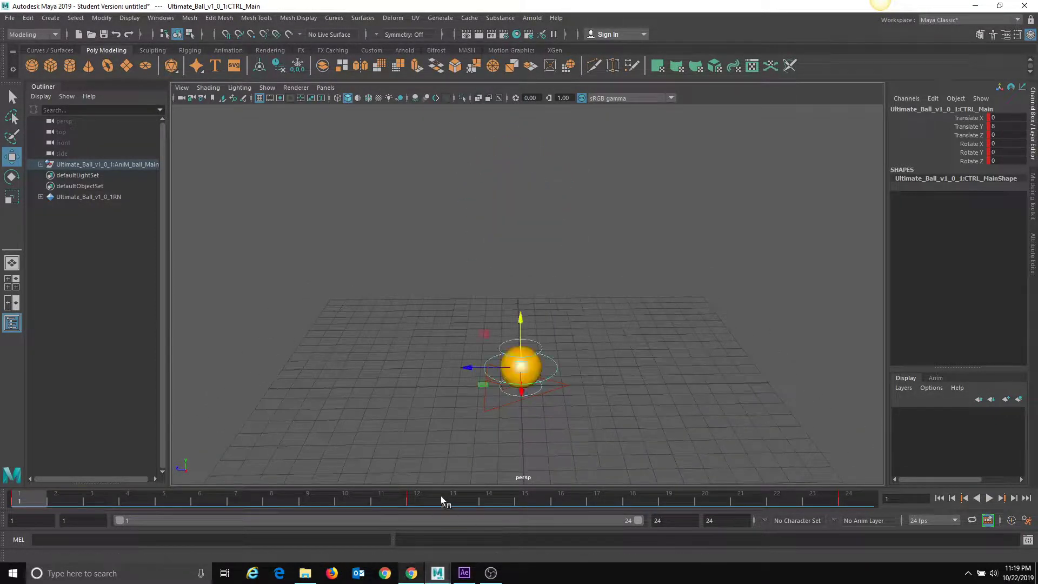
pyautogui.click(371, 497)
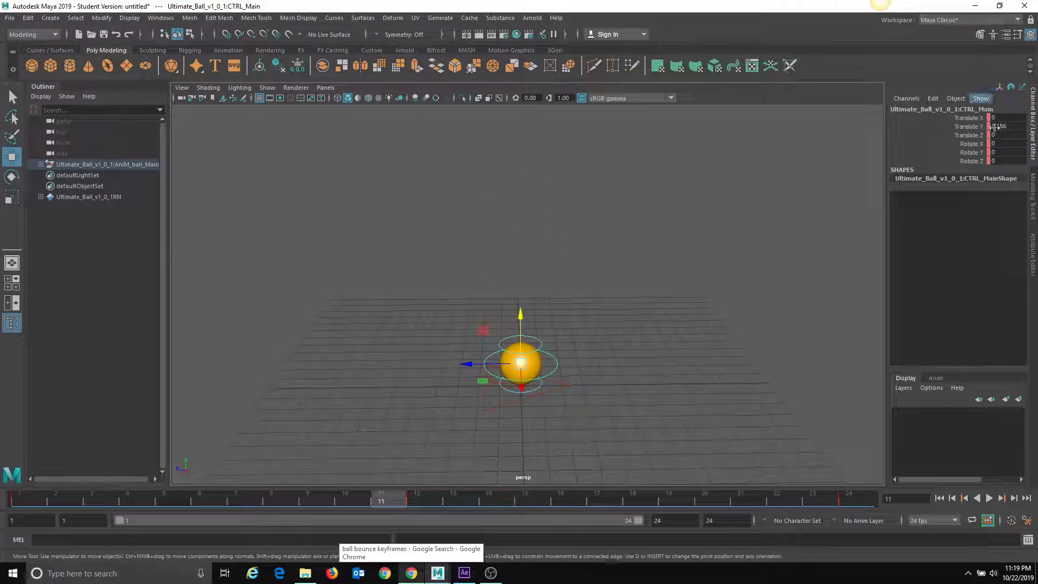
pyautogui.hotkey('alt', 'v')
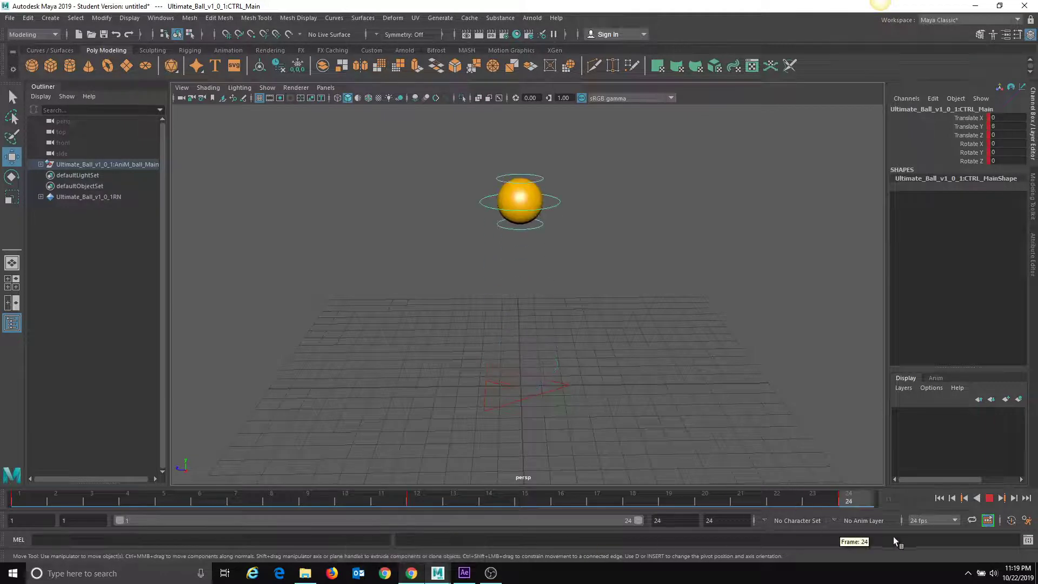
pyautogui.click(3, 500)
# Replay the bounce from frame 1 to judge the timing of the fall and rise, and stop playback.
pyautogui.click(160, 18)
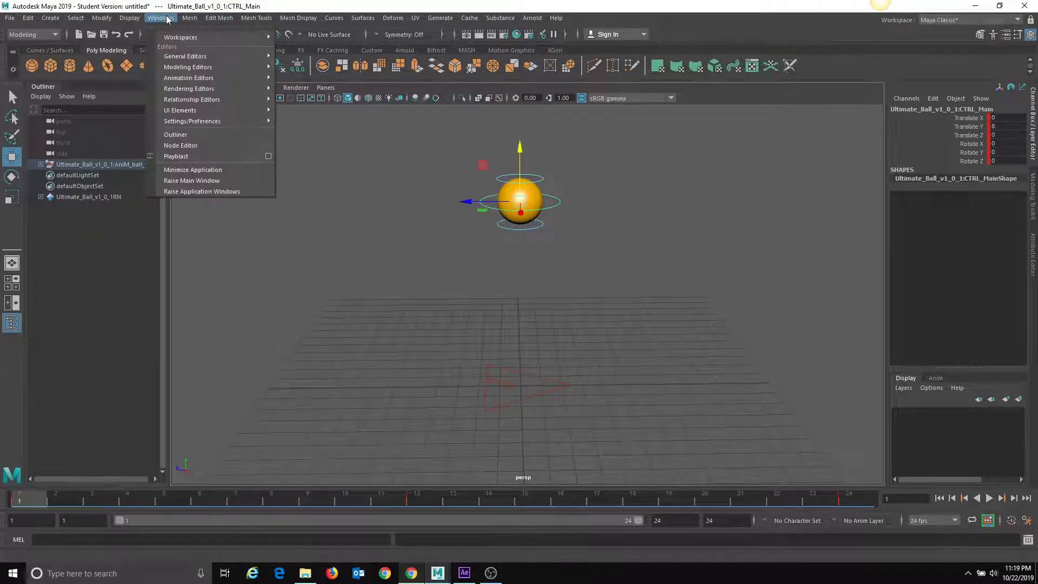
pyautogui.moveTo(196, 76)
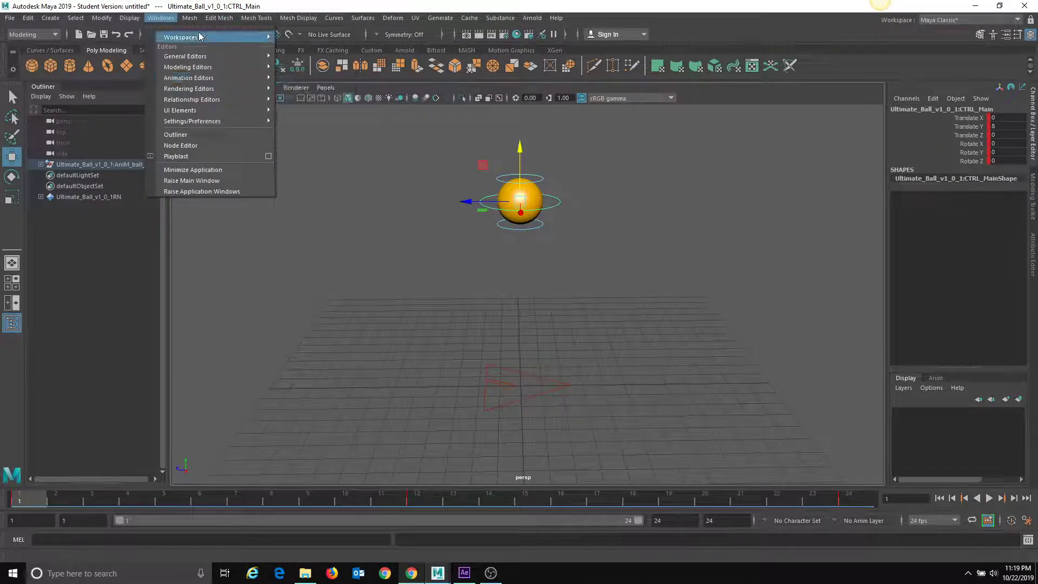
pyautogui.press('Escape')
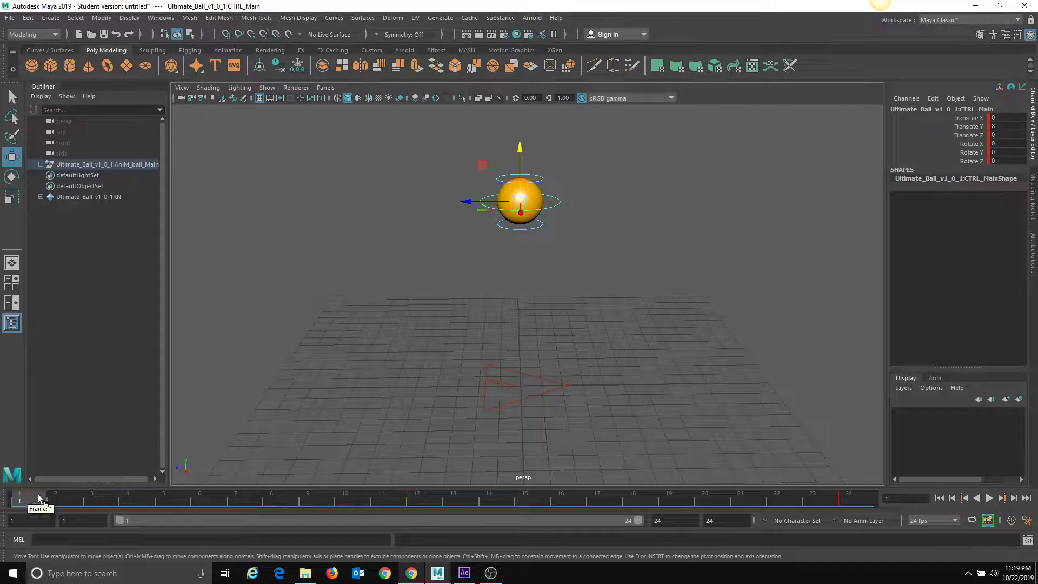
pyautogui.hotkey('alt', 'v')
pyautogui.moveTo(24, 512)
pyautogui.mouseDown()
pyautogui.moveTo(449, 528)
pyautogui.moveTo(726, 525)
pyautogui.moveTo(431, 542)
pyautogui.moveTo(22, 514)
pyautogui.mouseUp()
pyautogui.click(989, 499)
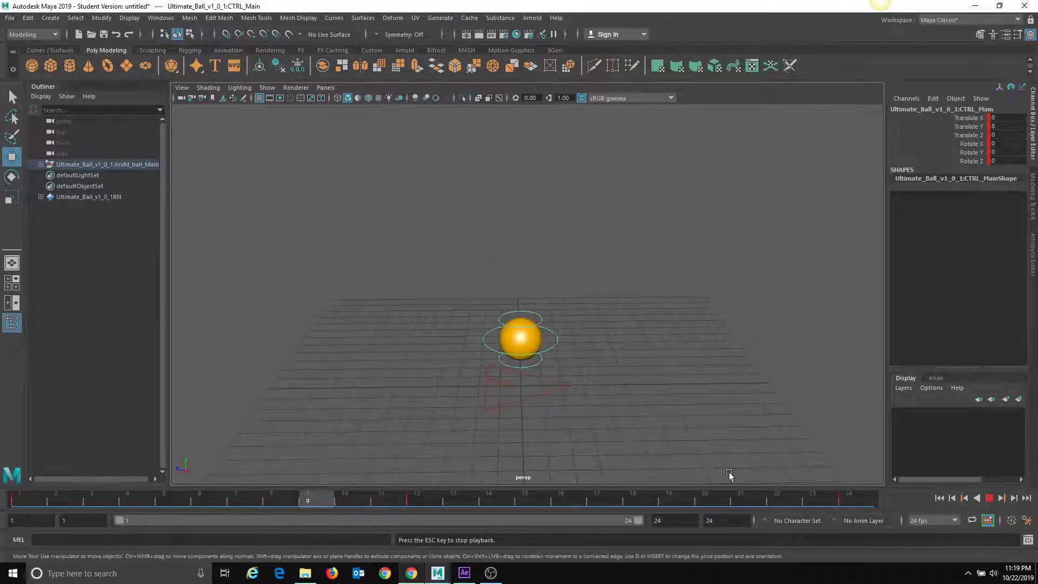
pyautogui.click(989, 499)
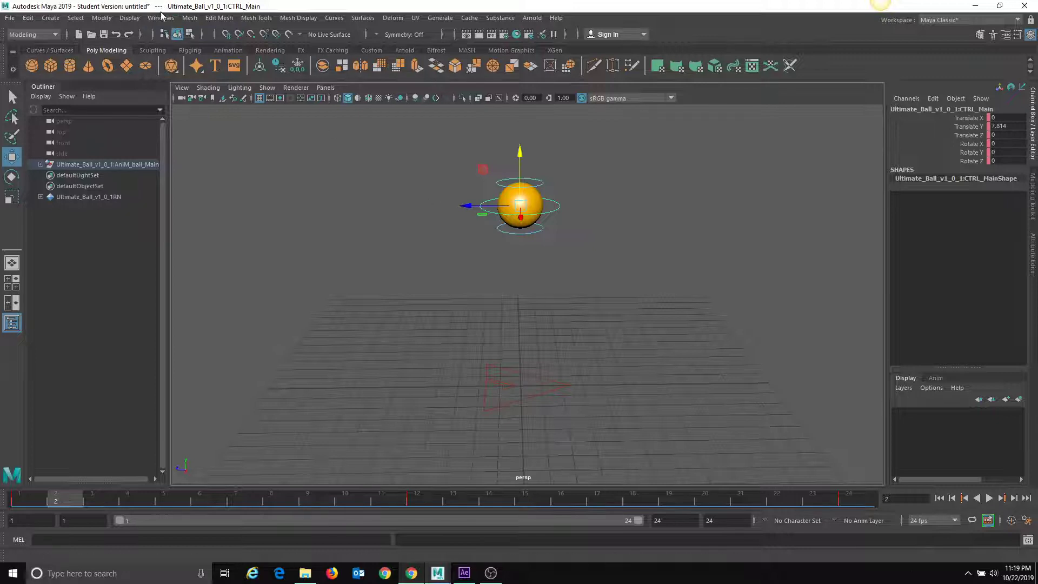
# Open the Graph Editor for CTRL_Main and scrub its time marker to compare the curves with the ball's motion.
pyautogui.click(160, 18)
pyautogui.moveTo(194, 111)
pyautogui.moveTo(187, 81)
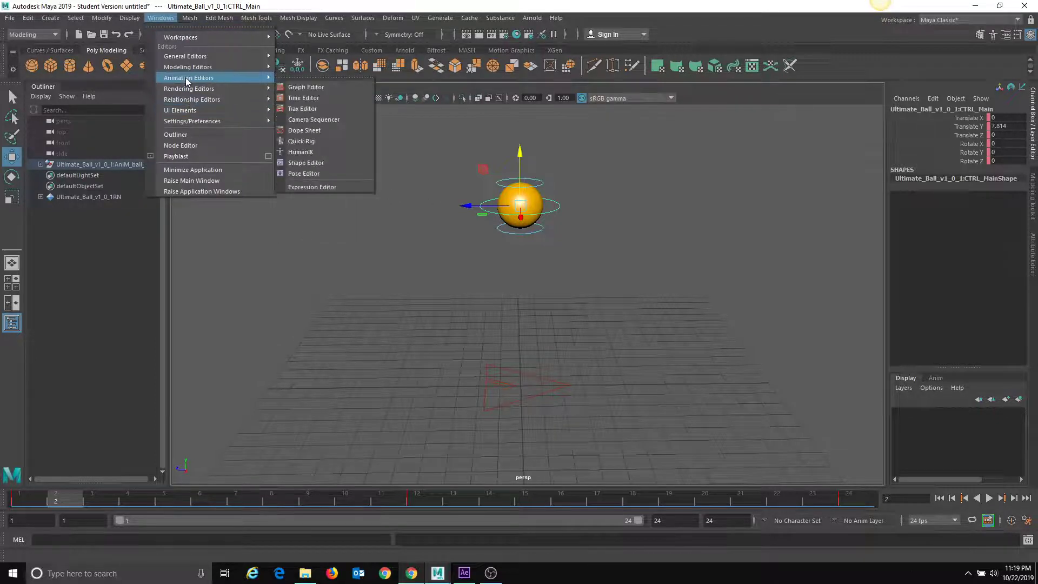
pyautogui.click(347, 89)
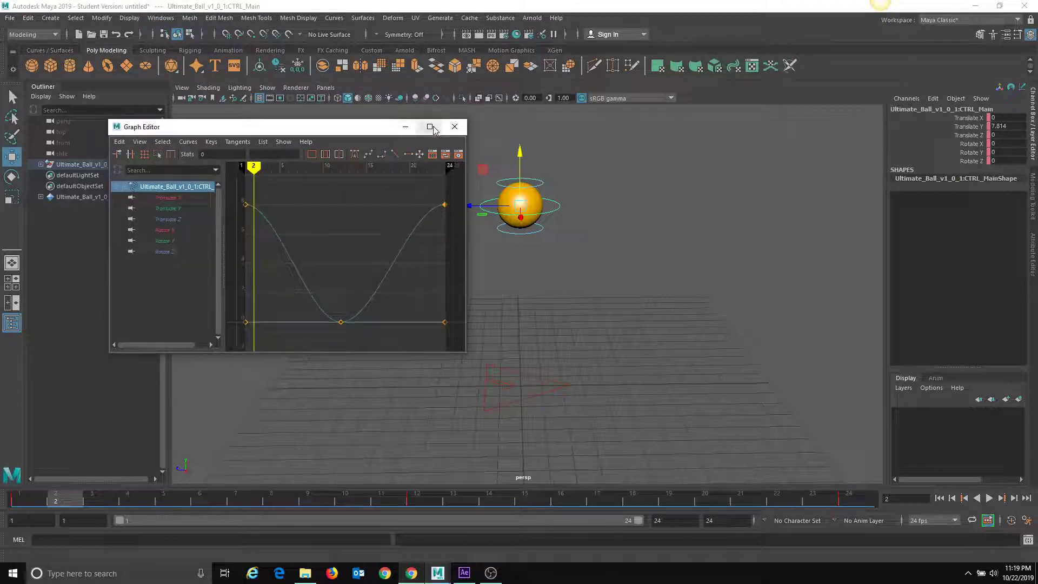
pyautogui.moveTo(253, 170)
pyautogui.mouseDown()
pyautogui.moveTo(400, 173)
pyautogui.moveTo(290, 173)
pyautogui.moveTo(457, 189)
pyautogui.moveTo(238, 171)
pyautogui.moveTo(372, 178)
pyautogui.mouseUp()
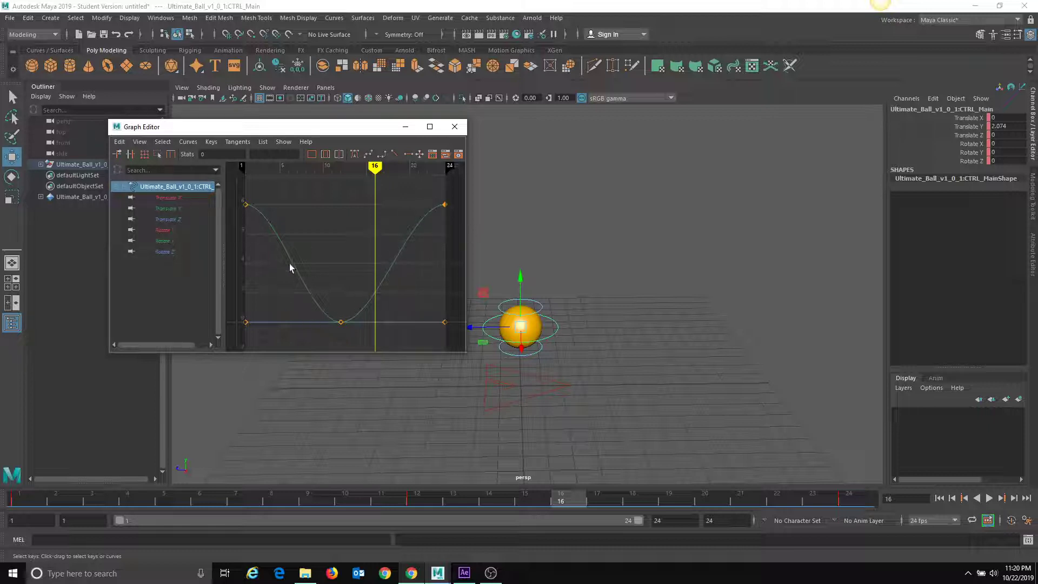
pyautogui.moveTo(375, 167); pyautogui.dragTo(236, 166)
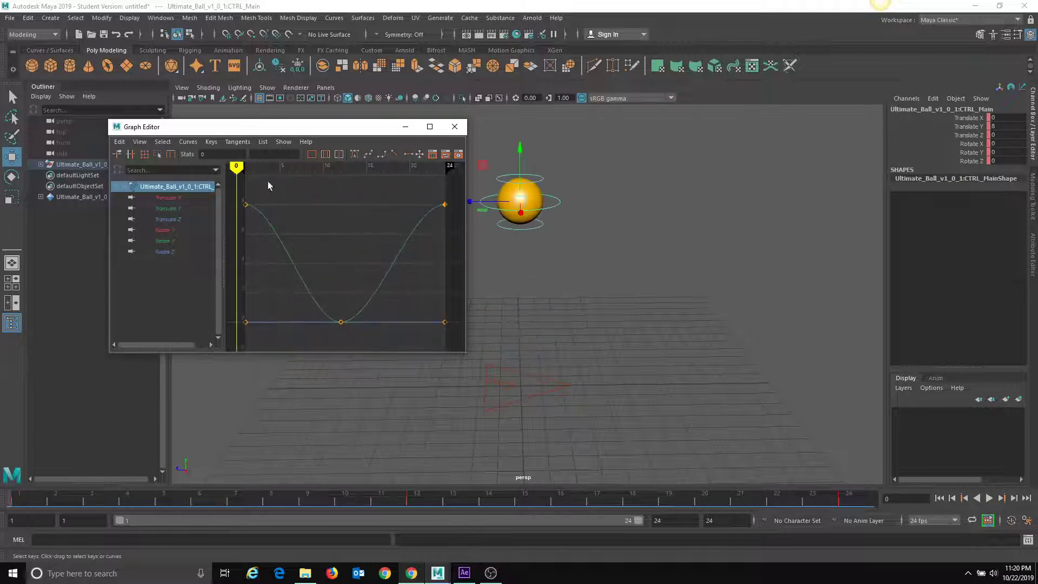
# Show only the Translate Y curve in the Graph Editor, move its window clear of the ball and maximize it.
pyautogui.click(181, 207)
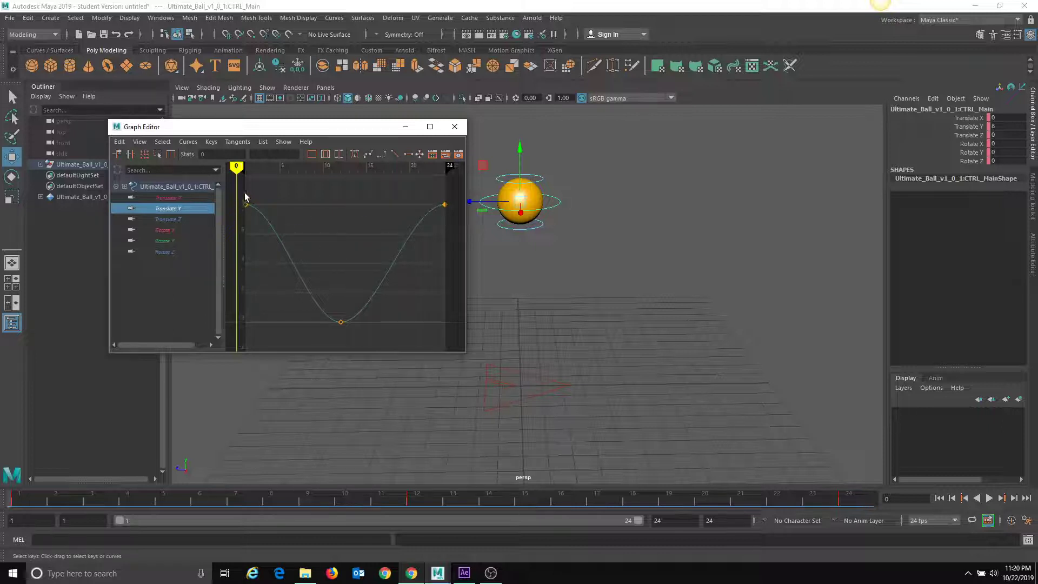
pyautogui.moveTo(236, 166)
pyautogui.mouseDown()
pyautogui.moveTo(314, 178)
pyautogui.moveTo(445, 168)
pyautogui.moveTo(371, 177)
pyautogui.moveTo(340, 170)
pyautogui.moveTo(439, 164)
pyautogui.moveTo(241, 168)
pyautogui.mouseUp()
pyautogui.moveTo(276, 130); pyautogui.dragTo(220, 110)
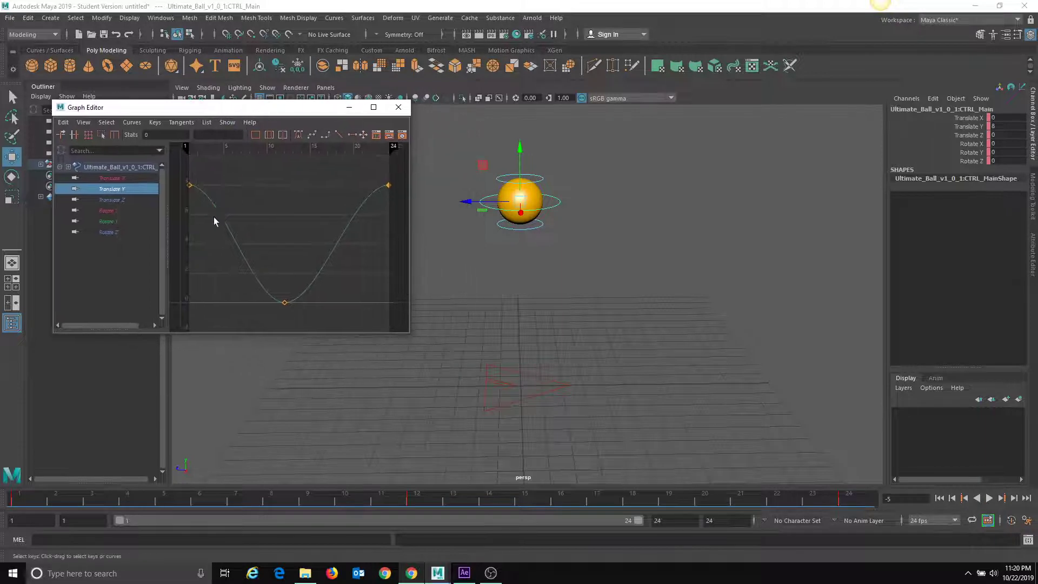
pyautogui.click(190, 186)
pyautogui.click(373, 107)
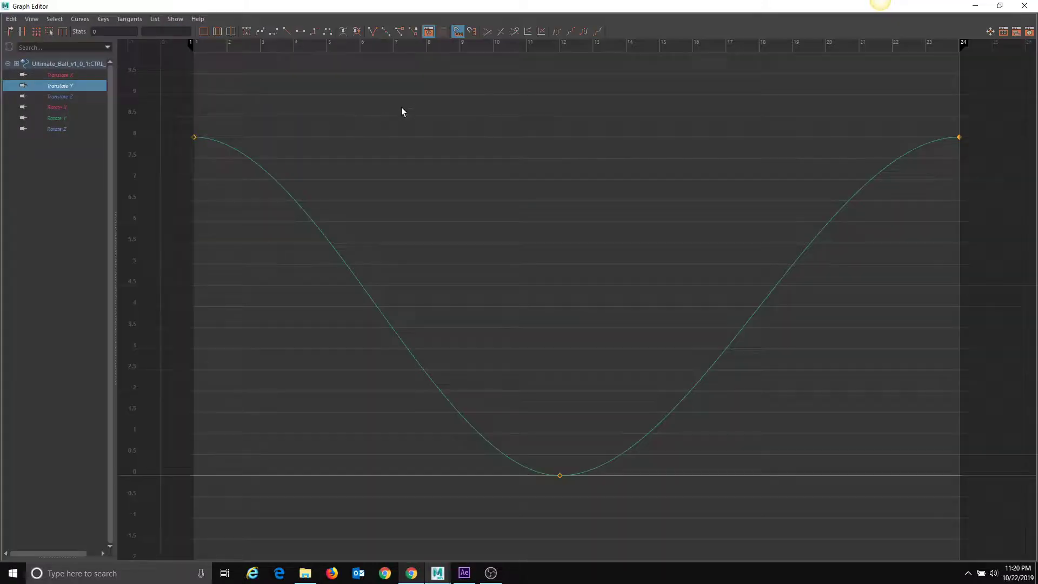
# Give the Translate Y key at frame 12 linear tangents and minimize the Graph Editor.
pyautogui.moveTo(498, 347); pyautogui.dragTo(574, 523)
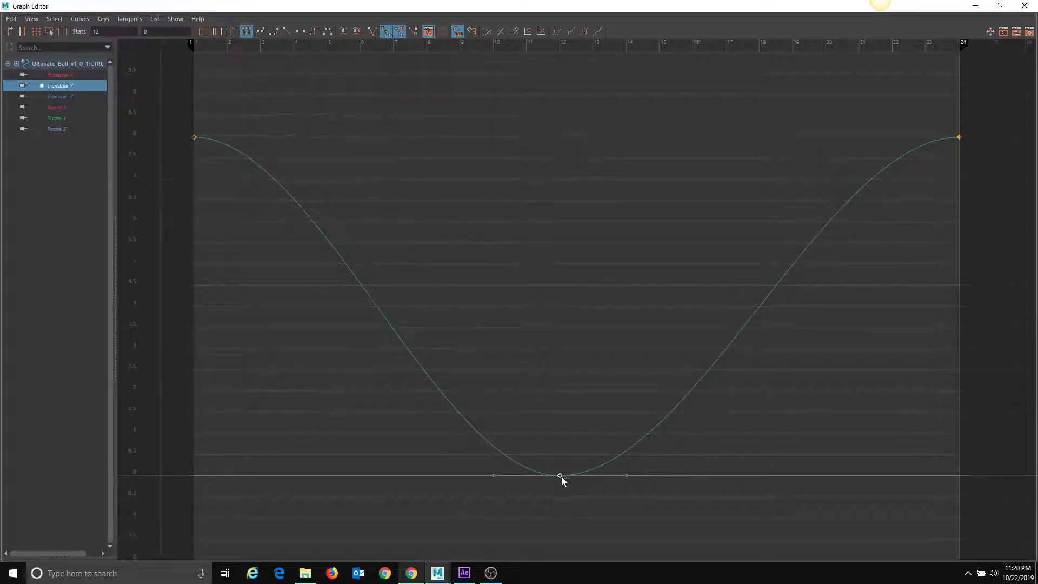
pyautogui.click(286, 31)
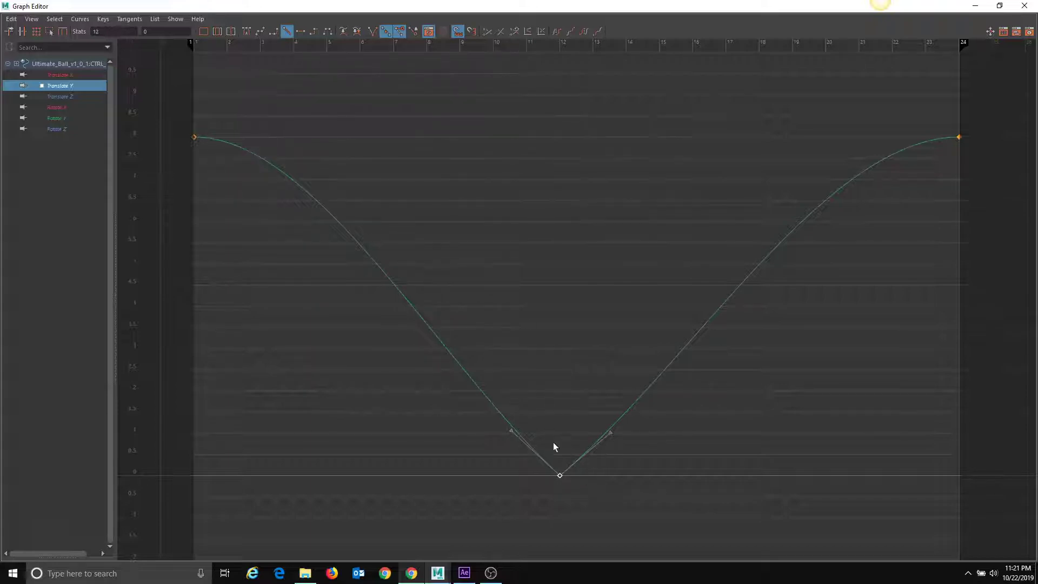
pyautogui.click(975, 6)
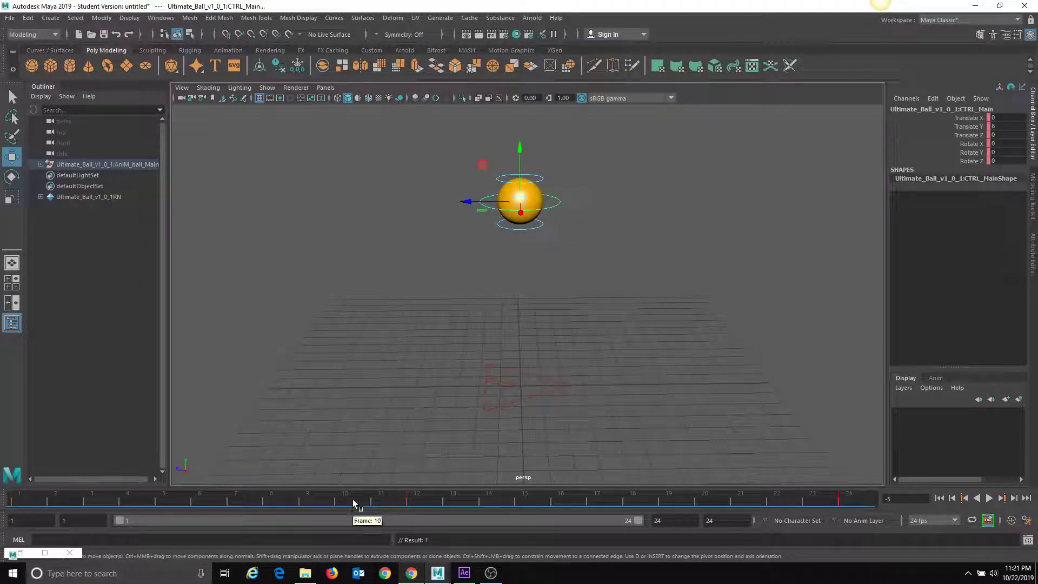
# Play back the bounce with the sharper ground contact, return to frame 1 and replay it.
pyautogui.click(989, 497)
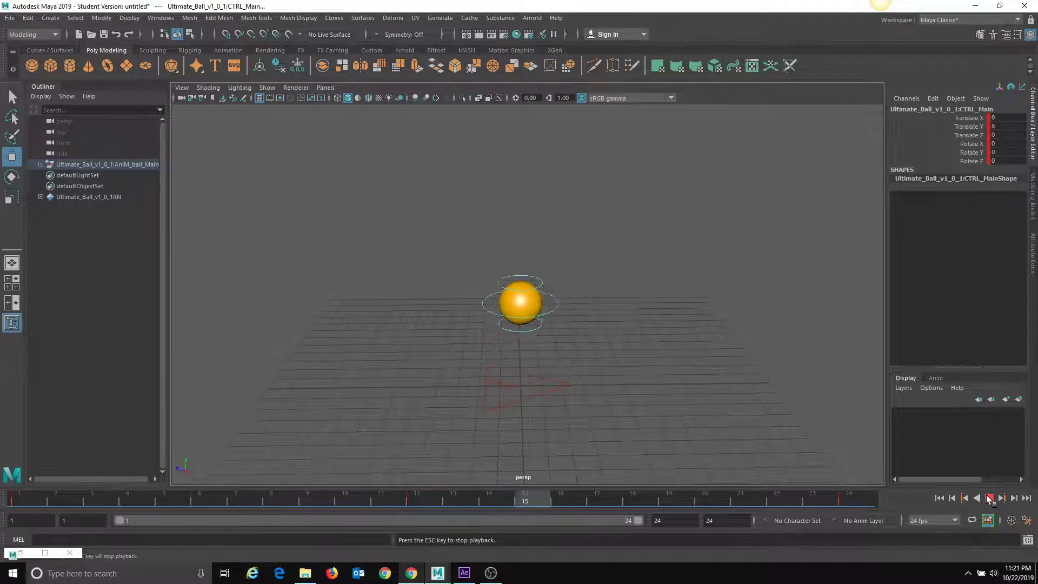
pyautogui.click(989, 498)
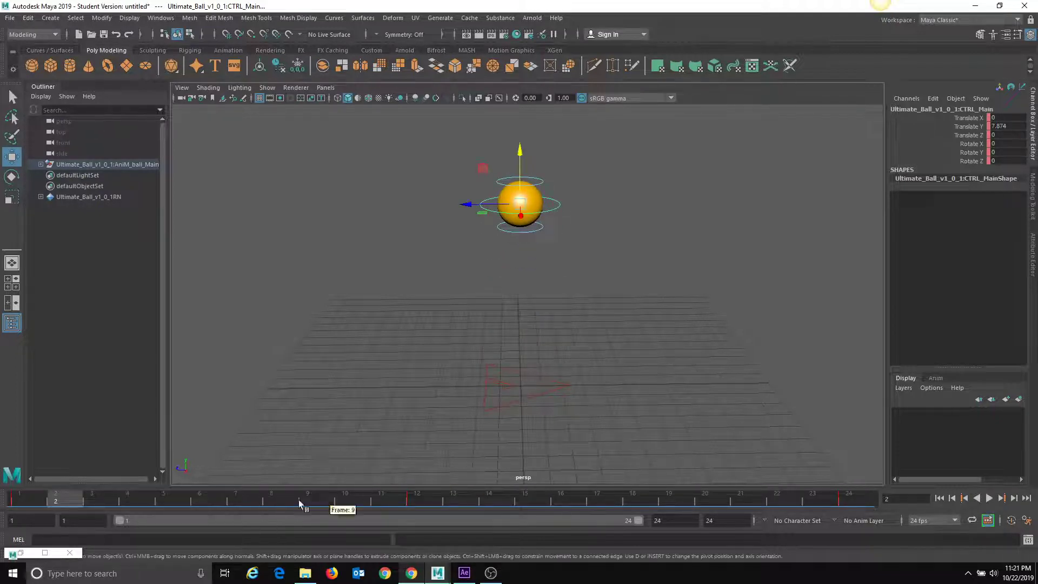
pyautogui.click(4, 499)
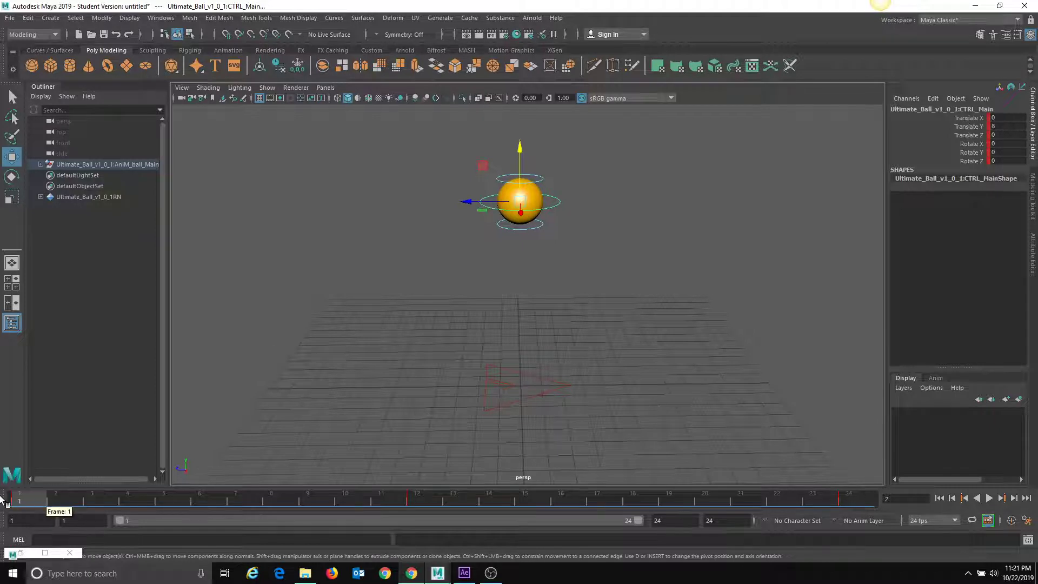
pyautogui.hotkey('alt', 'v')
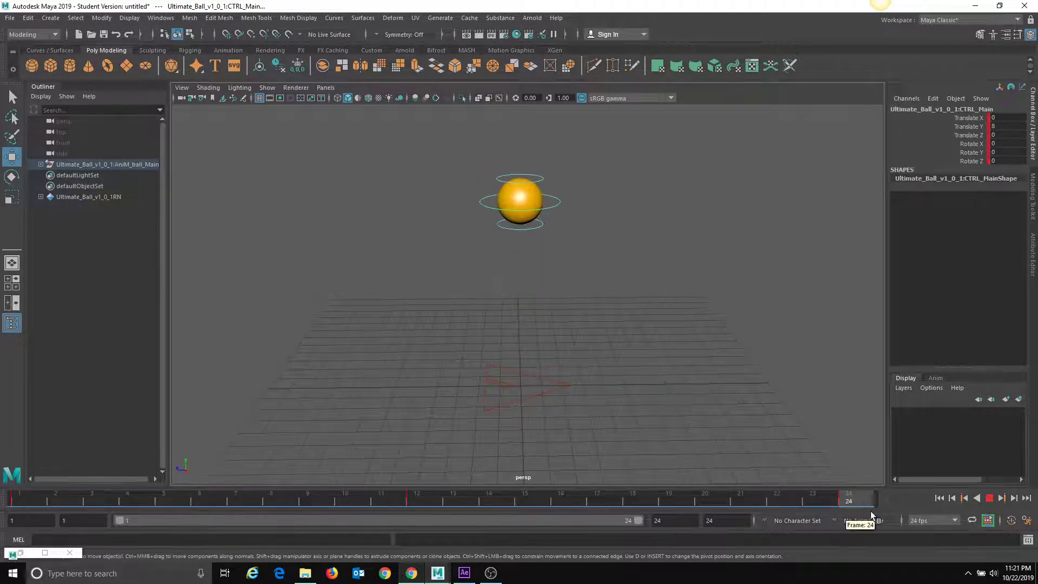
# Return to frame 1, restore the Graph Editor, break the frame 12 Translate Y key's tangents and steepen its incoming handle.
pyautogui.click(12, 499)
pyautogui.click(46, 551)
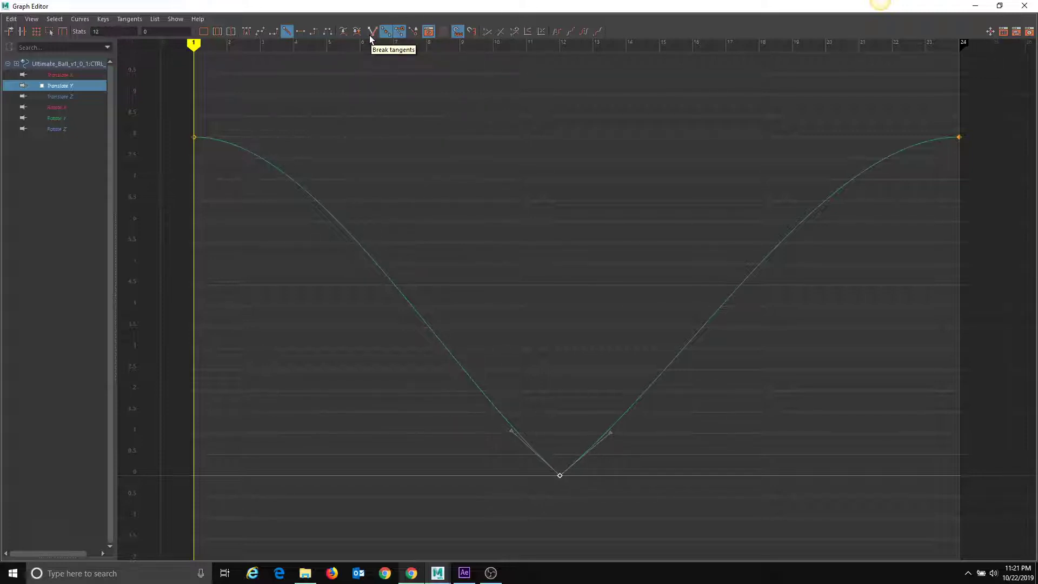
pyautogui.click(512, 432)
pyautogui.moveTo(512, 432); pyautogui.dragTo(486, 406, button='middle')
pyautogui.click(486, 406)
pyautogui.click(372, 32)
pyautogui.moveTo(512, 431); pyautogui.dragTo(538, 417)
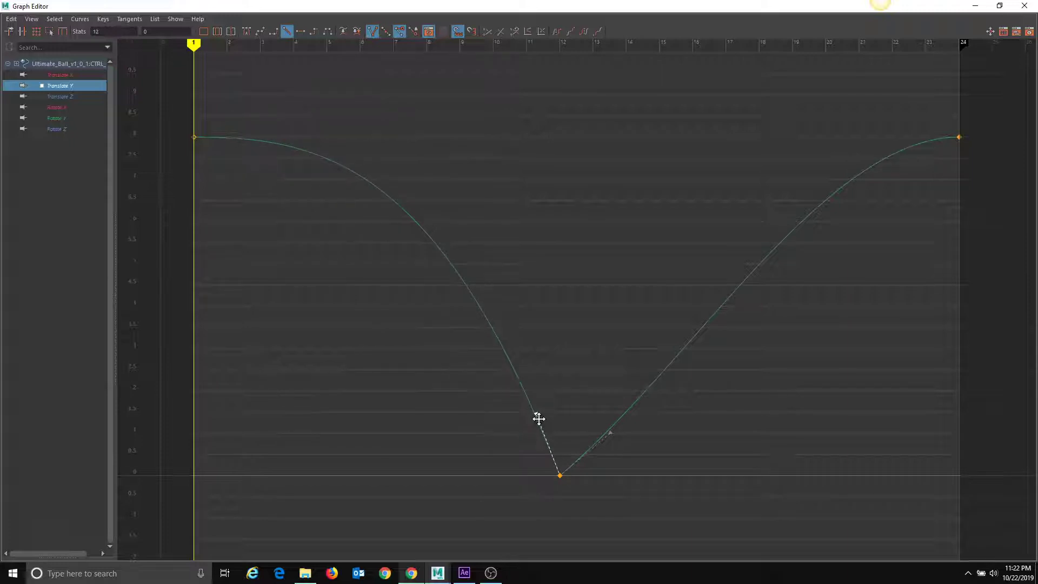
# Steepen the frame 12 key's outgoing tangent to mirror the incoming one, and minimize the Graph Editor.
pyautogui.click(543, 425)
pyautogui.moveTo(611, 432); pyautogui.dragTo(578, 422)
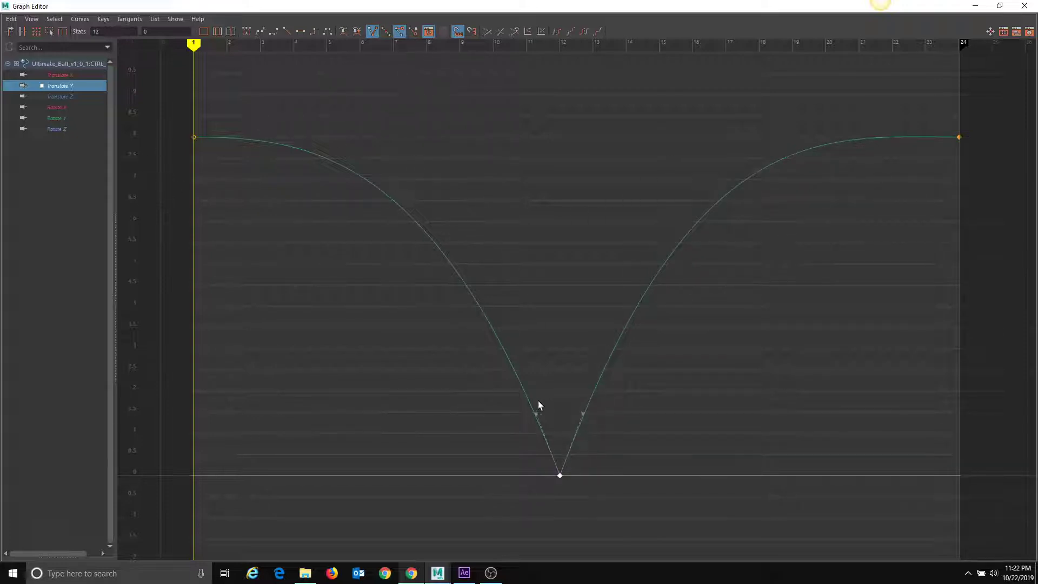
pyautogui.moveTo(582, 413); pyautogui.dragTo(535, 414)
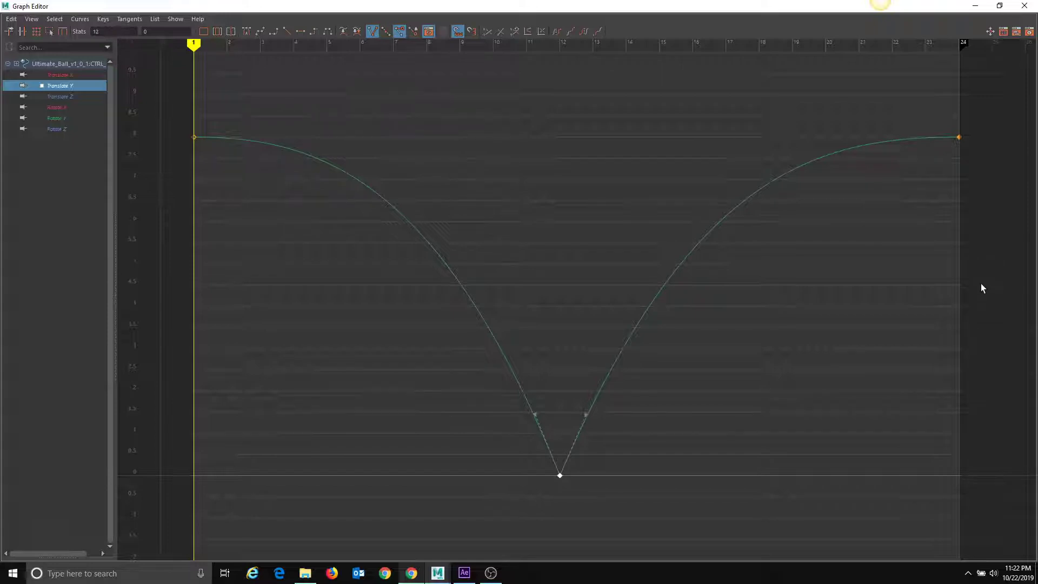
pyautogui.click(975, 5)
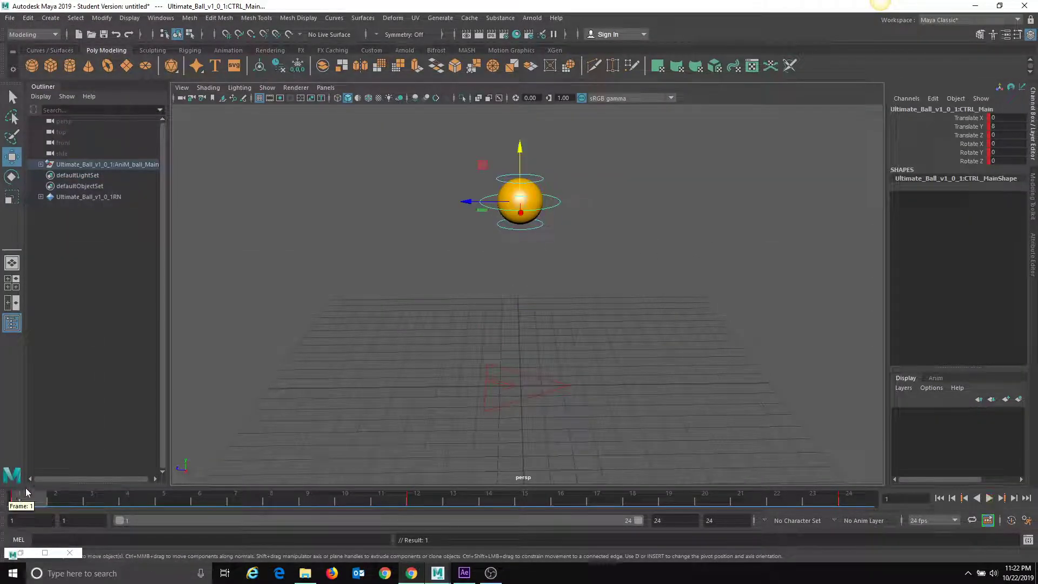
# Restore the Graph Editor to examine the Translate Y curve around its frame 12 key, and minimize it again.
pyautogui.click(46, 553)
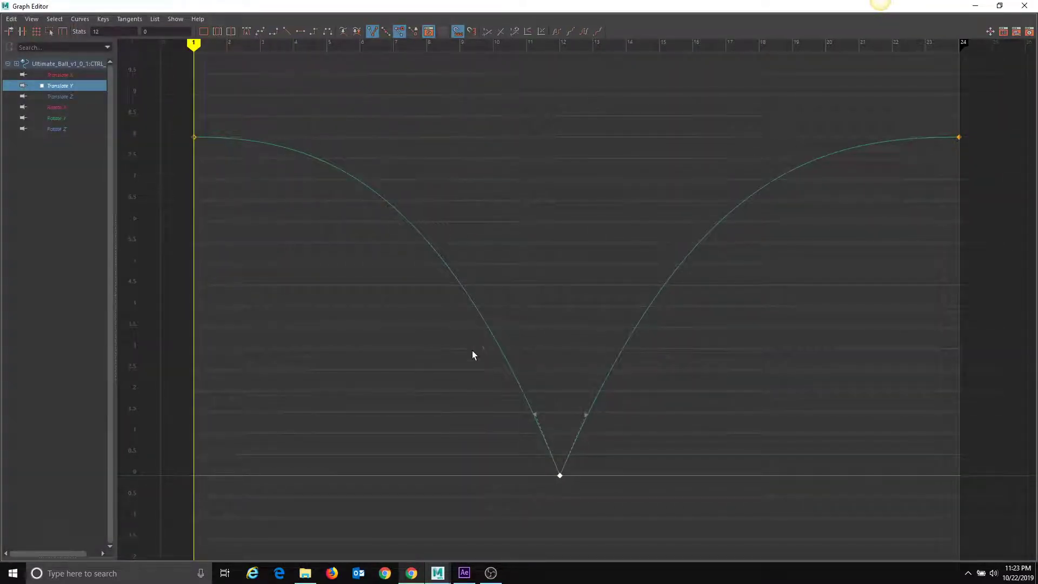
pyautogui.click(533, 363)
pyautogui.click(560, 475)
pyautogui.click(559, 475)
pyautogui.click(971, 7)
# Scrub the timeline back to frame 1 and play back the bounce with the reshaped tangents.
pyautogui.moveTo(221, 499); pyautogui.dragTo(33, 476)
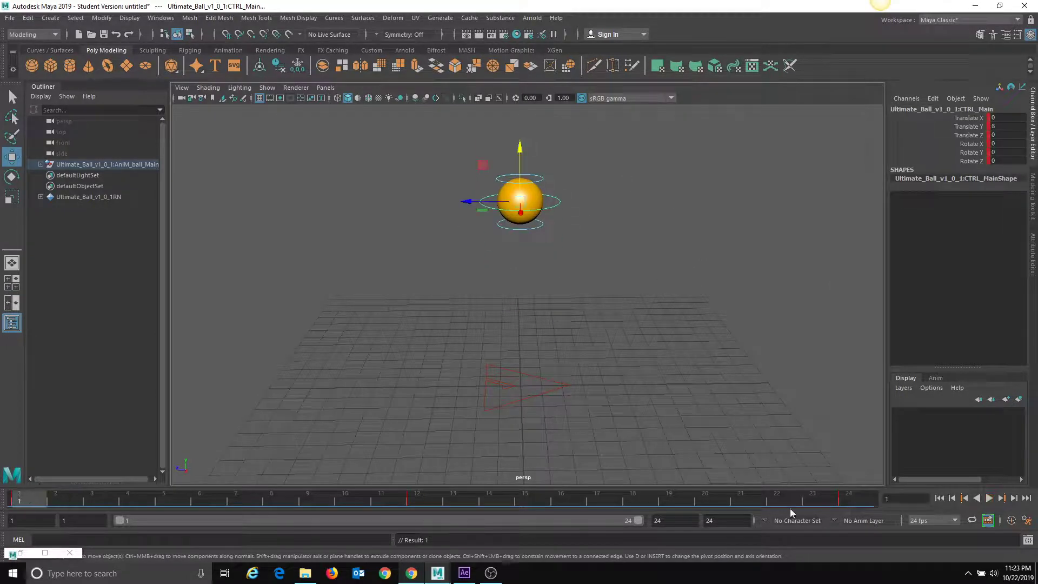
pyautogui.moveTo(494, 498); pyautogui.dragTo(5, 501)
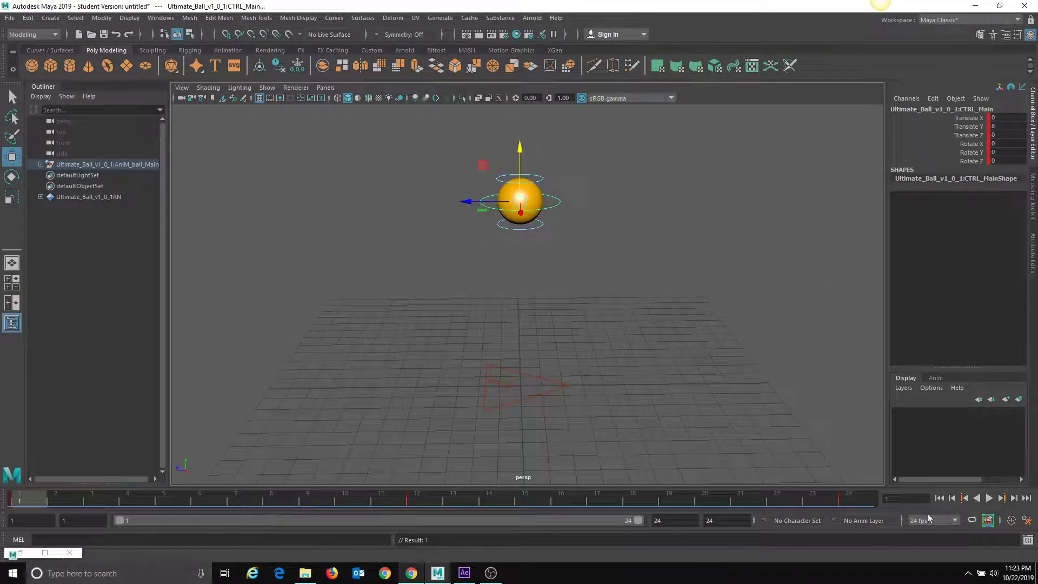
pyautogui.click(989, 499)
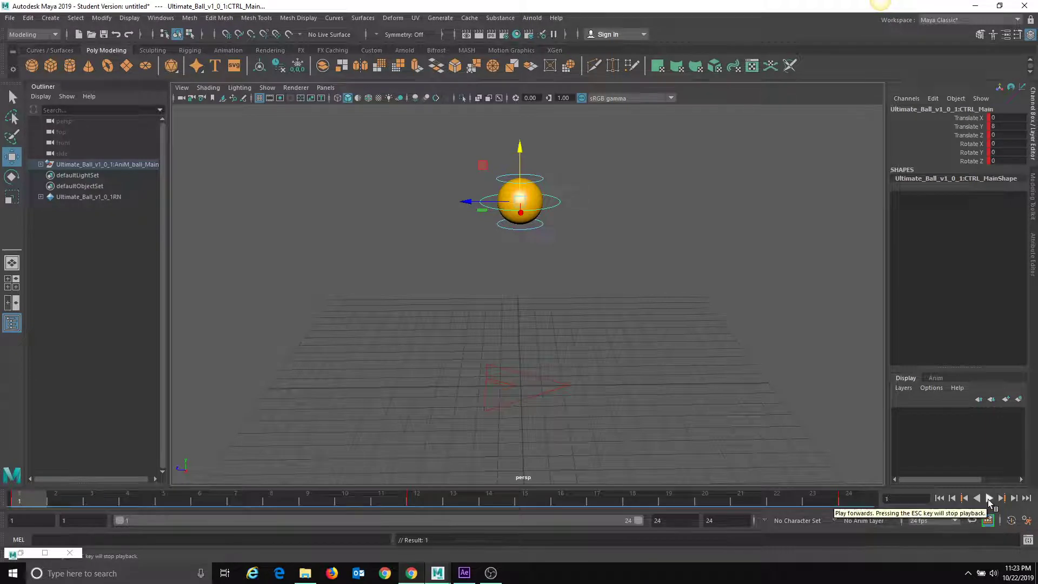
pyautogui.click(988, 498)
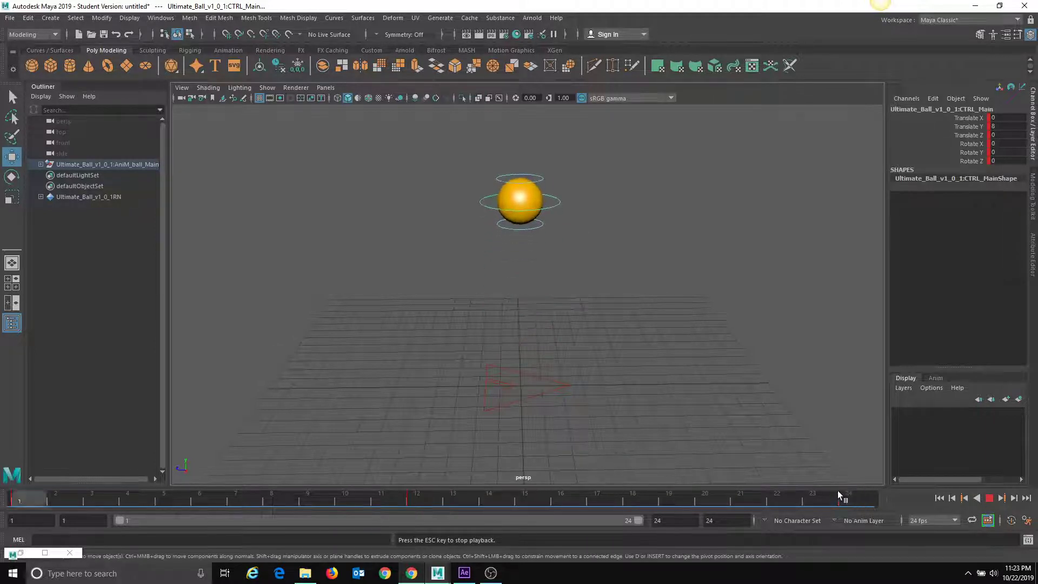
pyautogui.click(989, 497)
# Scrub and replay the bounce, return to frame 1, and briefly review the curve in the Graph Editor.
pyautogui.click(458, 504)
pyautogui.moveTo(459, 504); pyautogui.dragTo(272, 471)
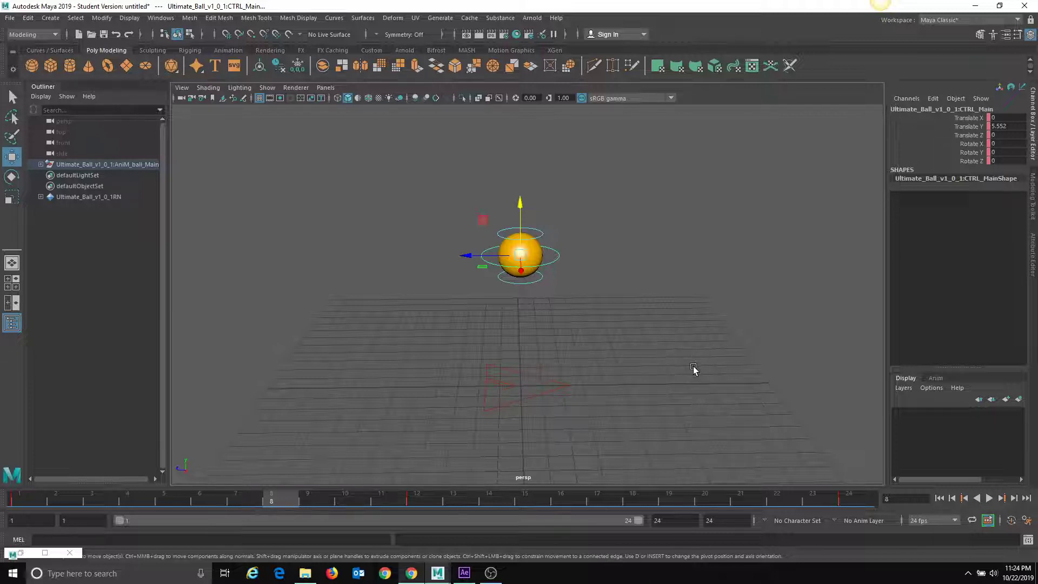
pyautogui.hotkey('alt', 'v')
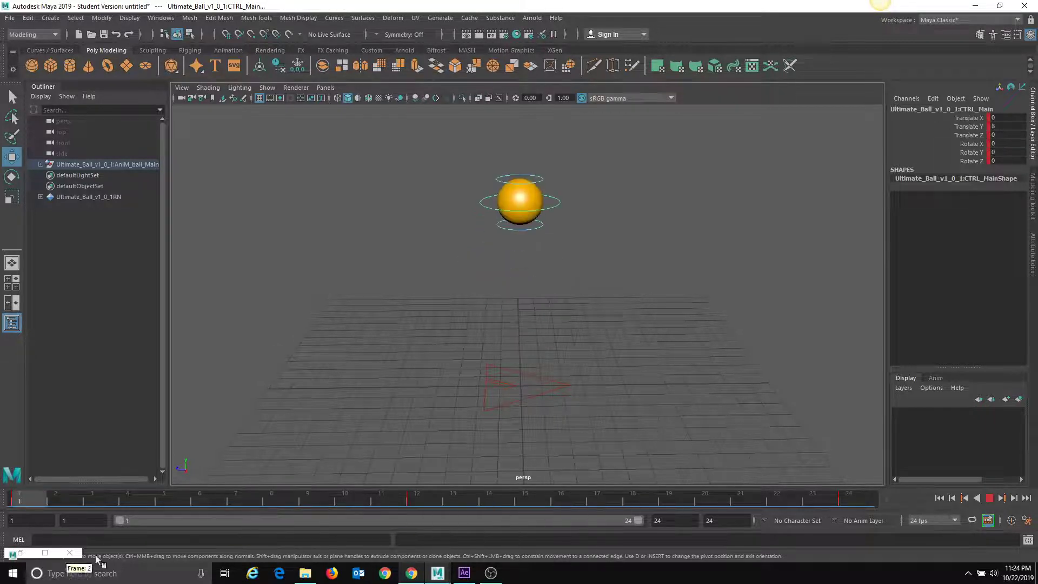
pyautogui.moveTo(467, 539); pyautogui.dragTo(2, 462)
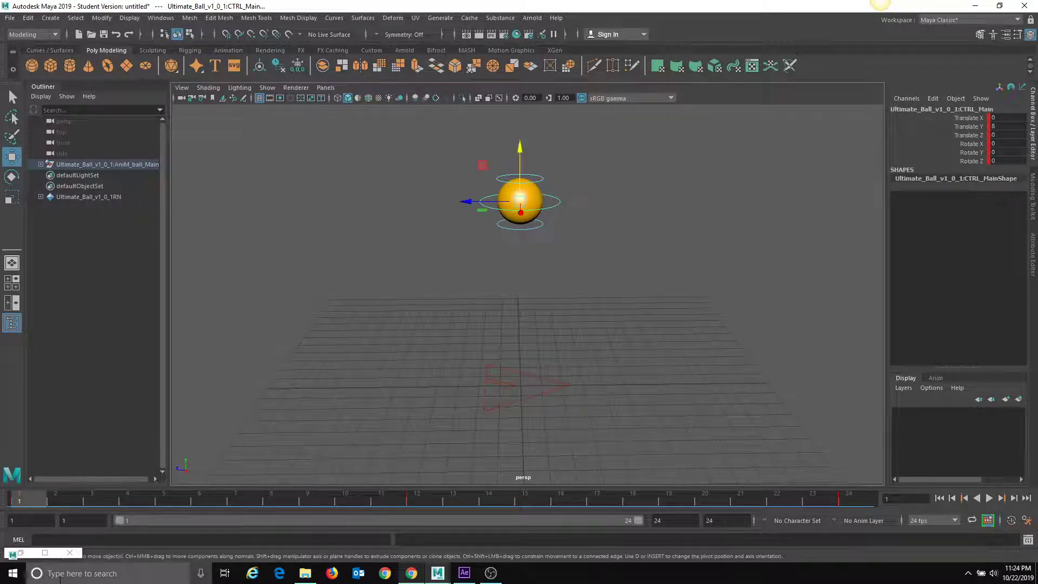
pyautogui.click(44, 553)
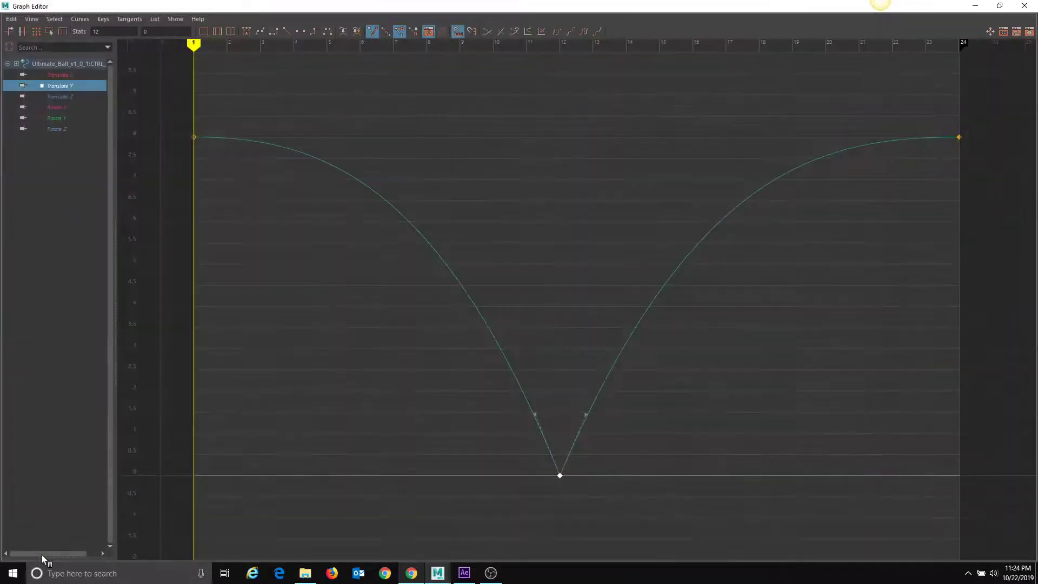
pyautogui.click(1024, 6)
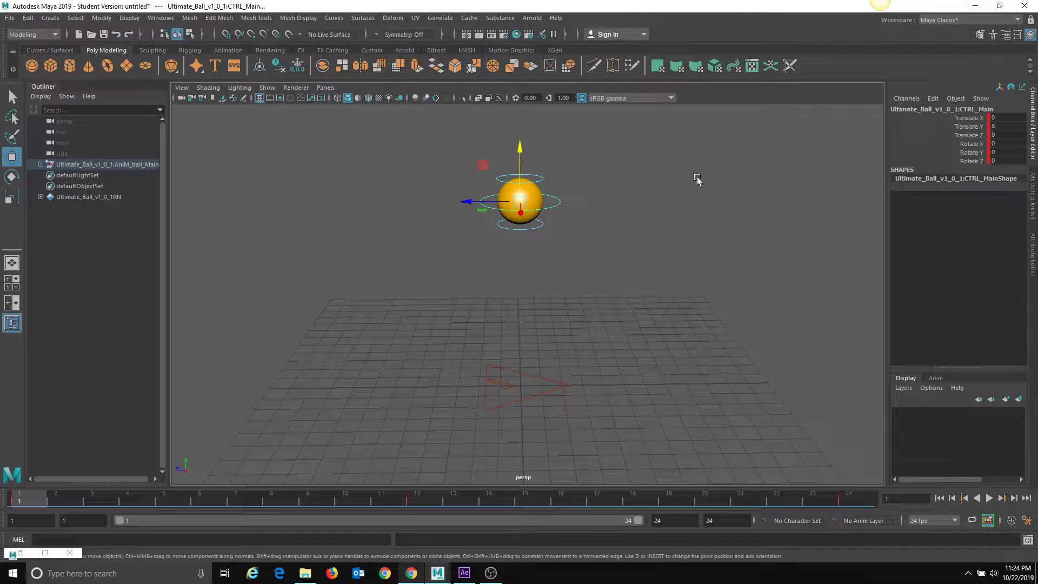
# Select CTRL_Top, try stretching the ball upward with it, and undo the move.
pyautogui.click(529, 179)
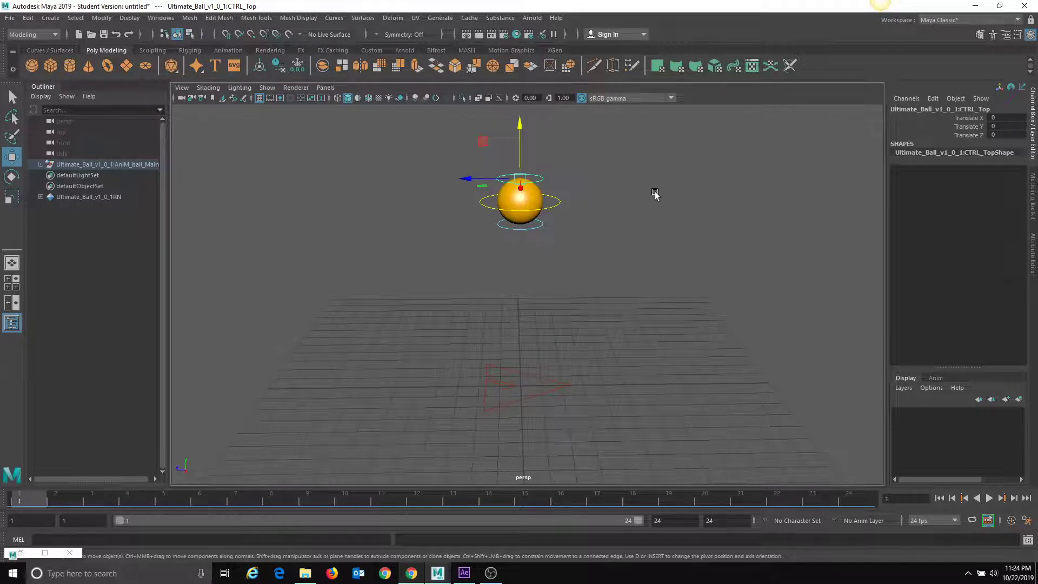
pyautogui.moveTo(518, 120); pyautogui.dragTo(551, 114)
pyautogui.hotkey('ctrl', 'z')
pyautogui.hotkey('alt', 'v')
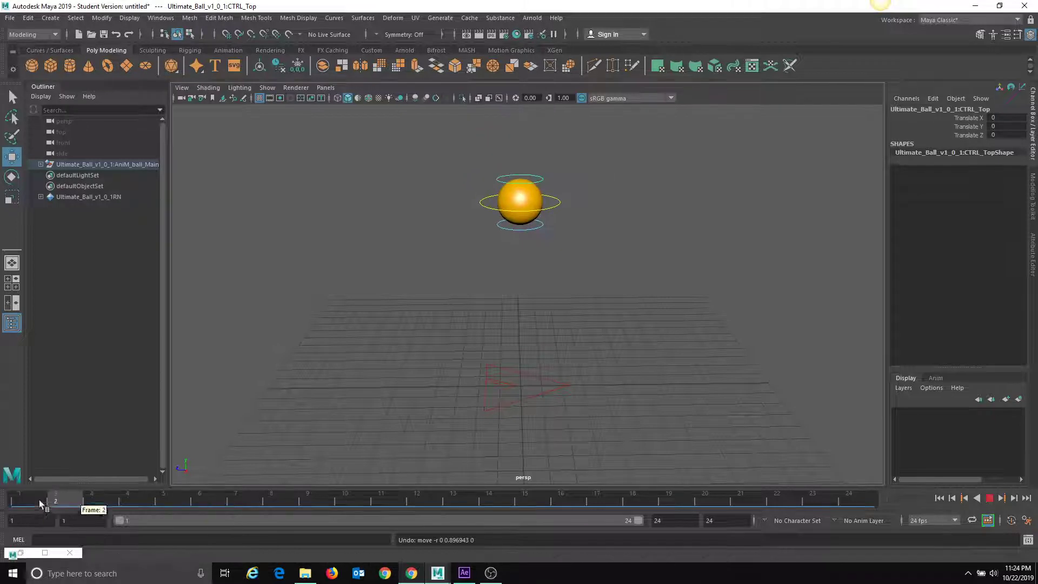
pyautogui.hotkey('alt', 'v')
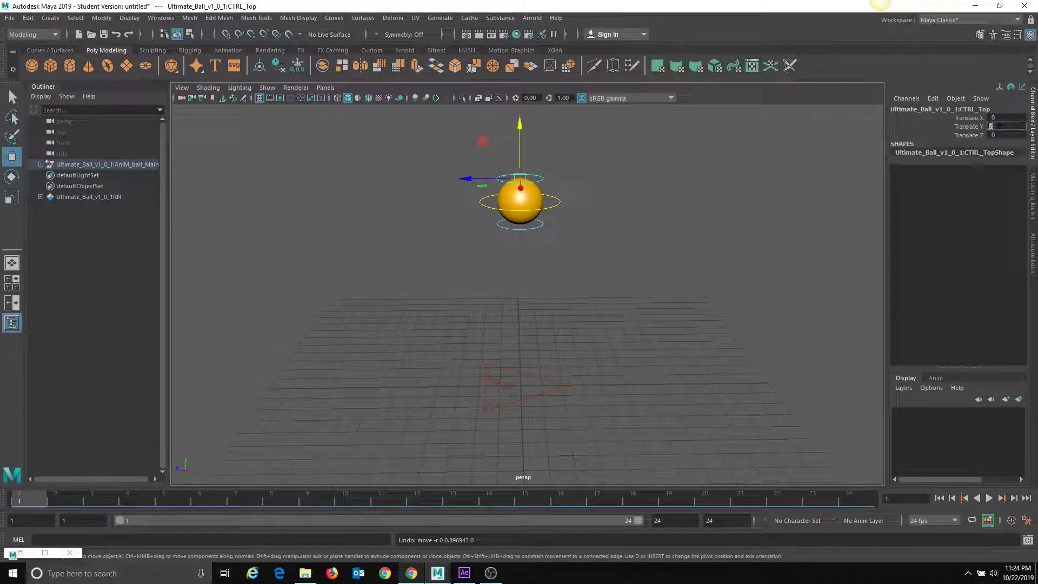
# Key only CTRL_Top's Translate Y at 0 on frame 1.
pyautogui.click(970, 126)
pyautogui.rightClick(975, 127)
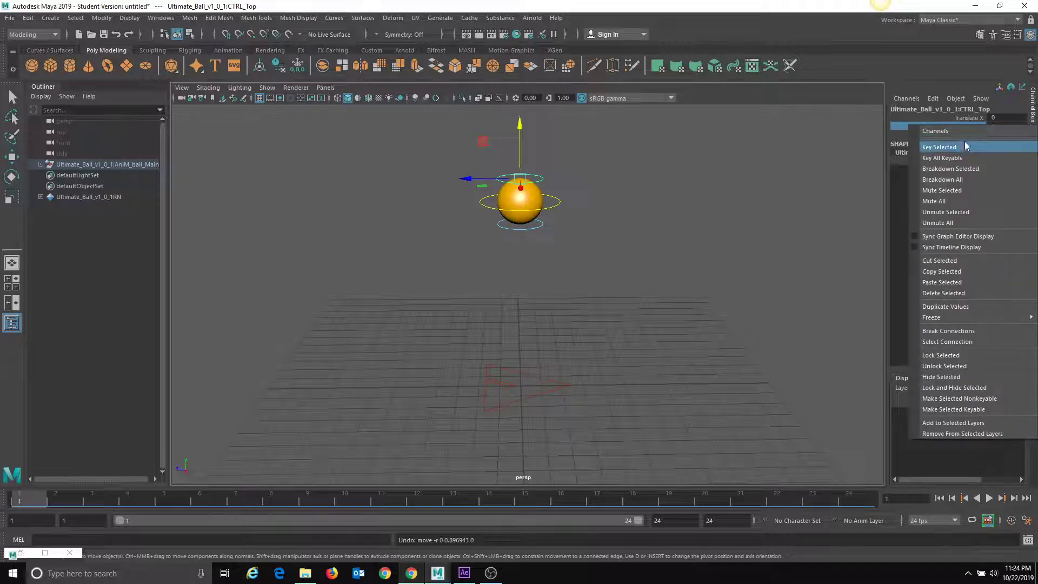
pyautogui.click(963, 146)
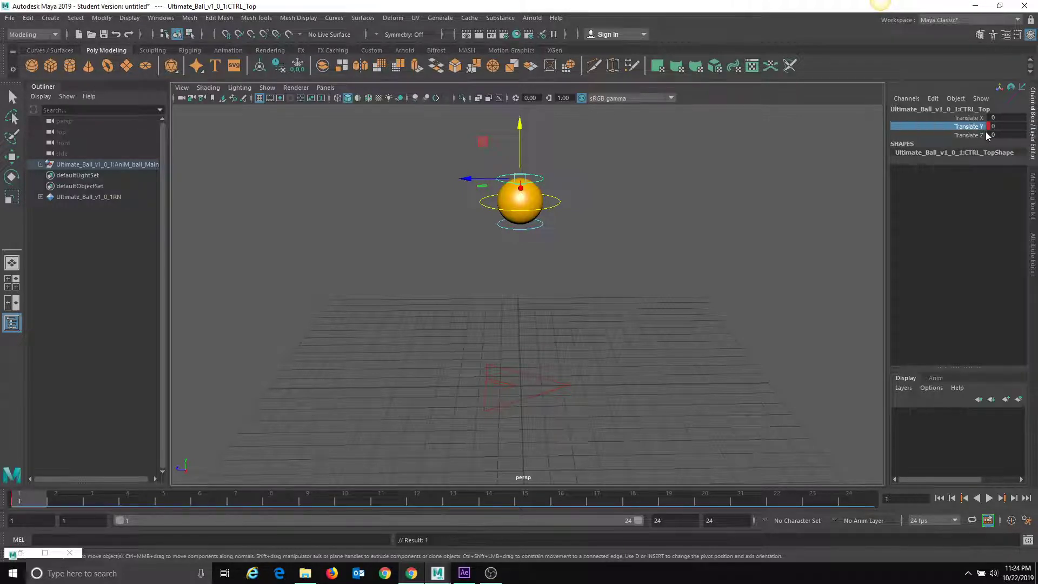
# At frame 12, squash the ball by lowering CTRL_Top to about -0.504 in Translate Y, and key that channel.
pyautogui.moveTo(28, 508); pyautogui.dragTo(435, 501)
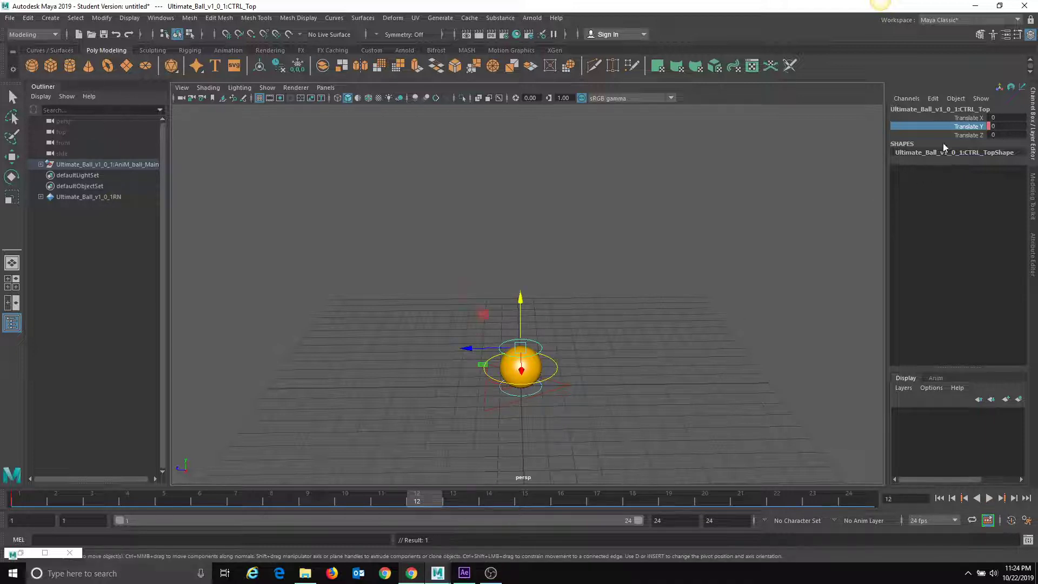
pyautogui.moveTo(523, 294); pyautogui.dragTo(524, 307)
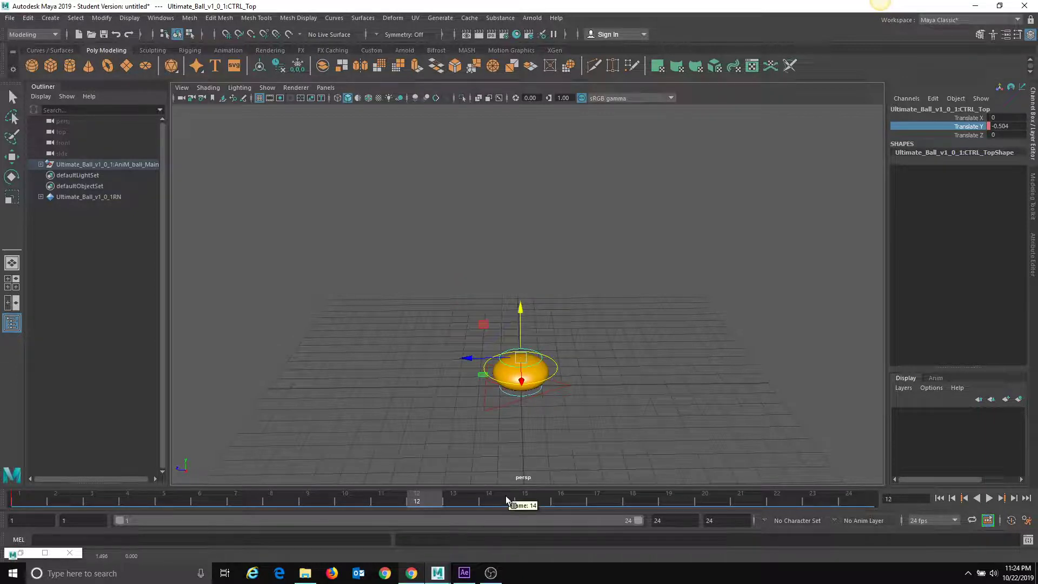
pyautogui.rightClick(962, 128)
pyautogui.click(967, 145)
# At frame 10, stretch the ball by raising CTRL_Top to about 0.77 in Translate Y, and key that channel.
pyautogui.moveTo(475, 507); pyautogui.dragTo(344, 510)
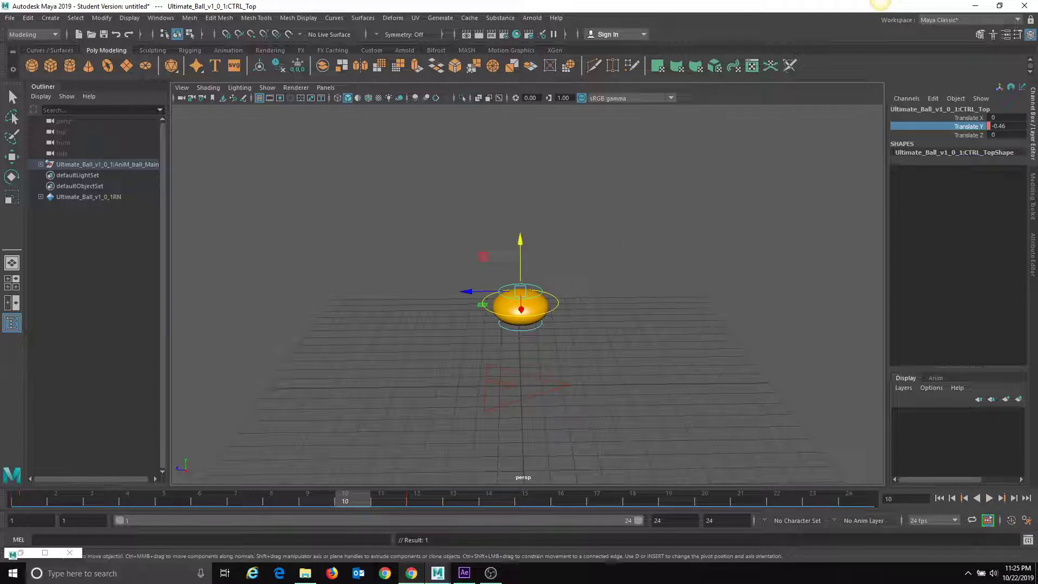
pyautogui.moveTo(524, 245); pyautogui.dragTo(520, 215)
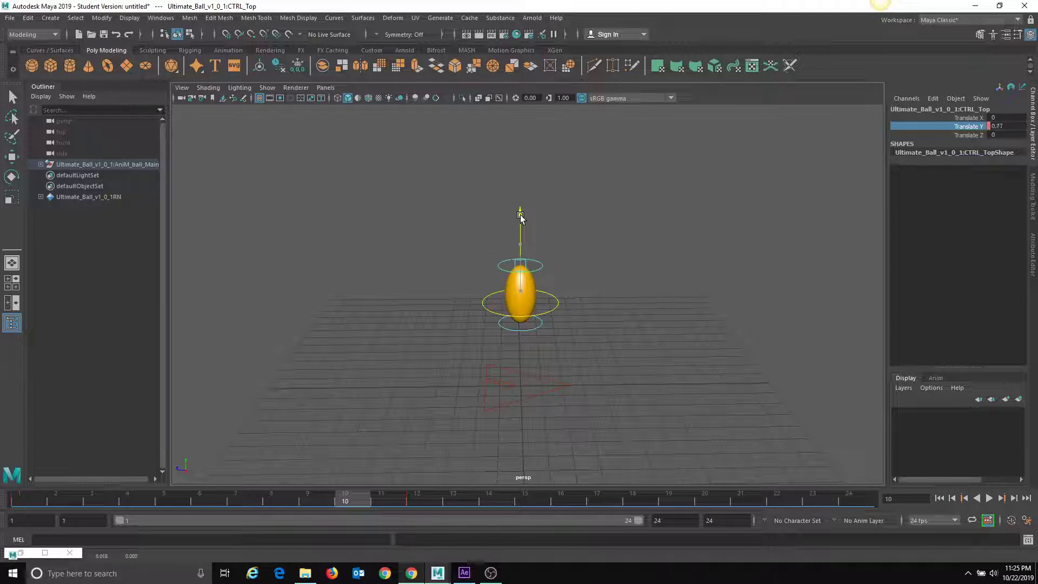
pyautogui.rightClick(969, 125)
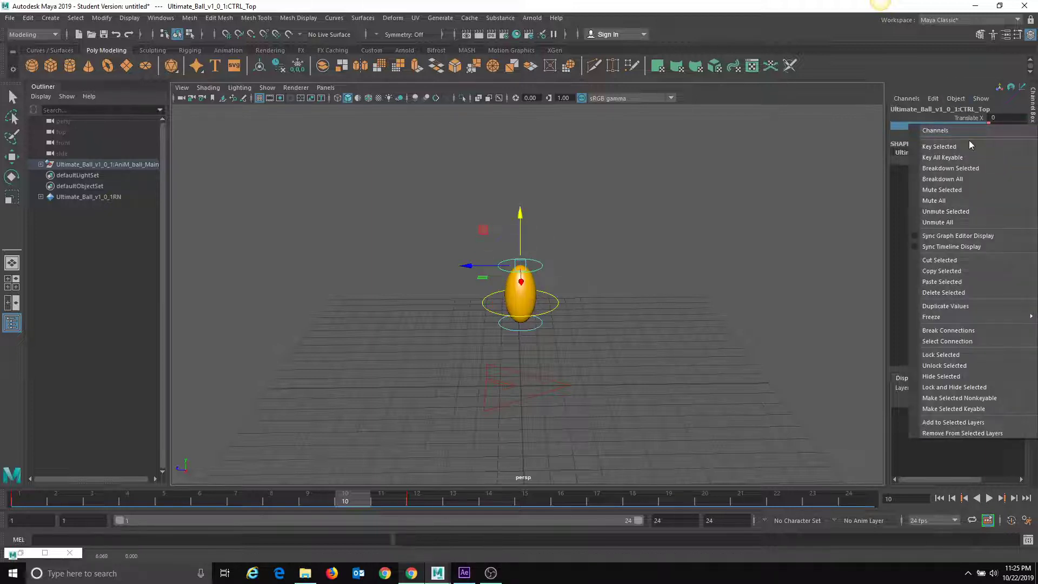
pyautogui.click(969, 141)
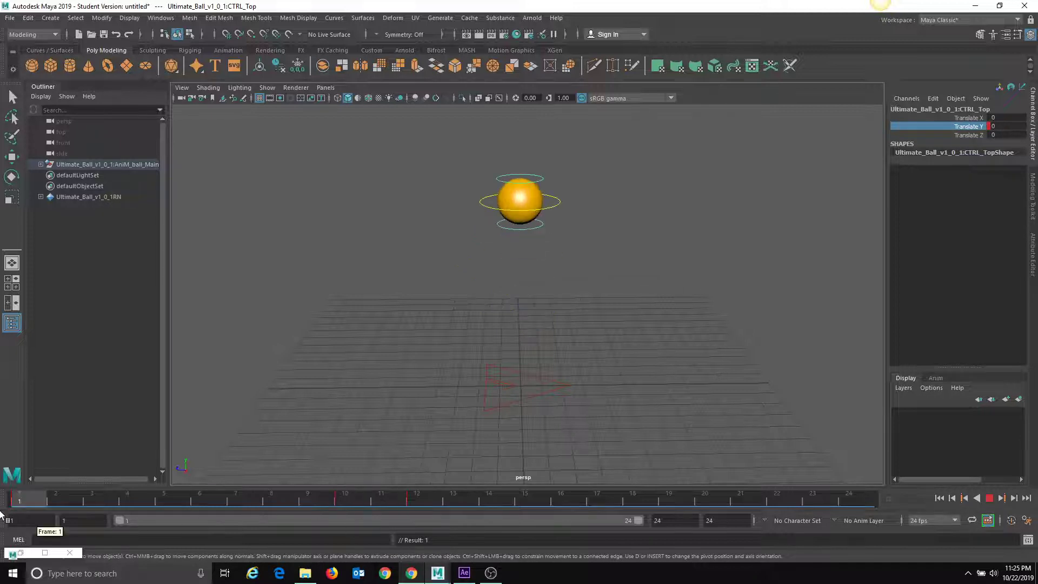
# Play back the squash and stretch, stop it, and scrub to the ground contact at frame 12.
pyautogui.click(989, 498)
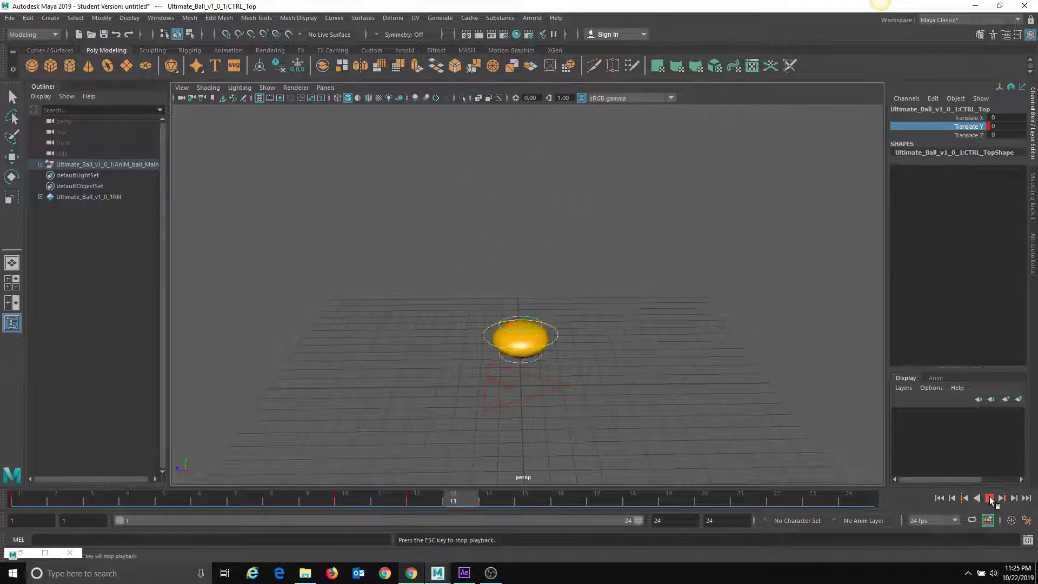
pyautogui.click(990, 498)
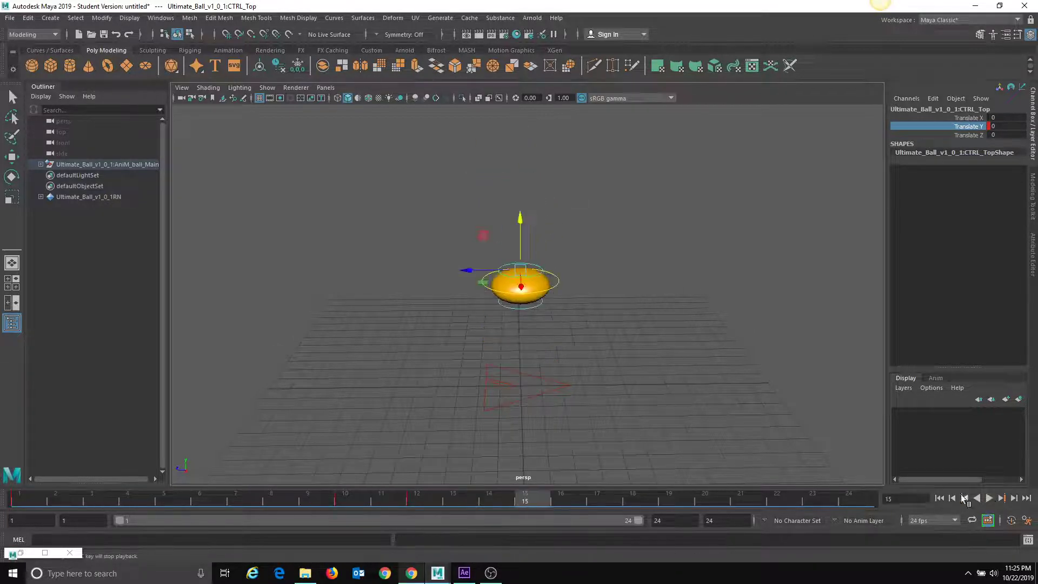
pyautogui.moveTo(535, 495); pyautogui.dragTo(415, 505)
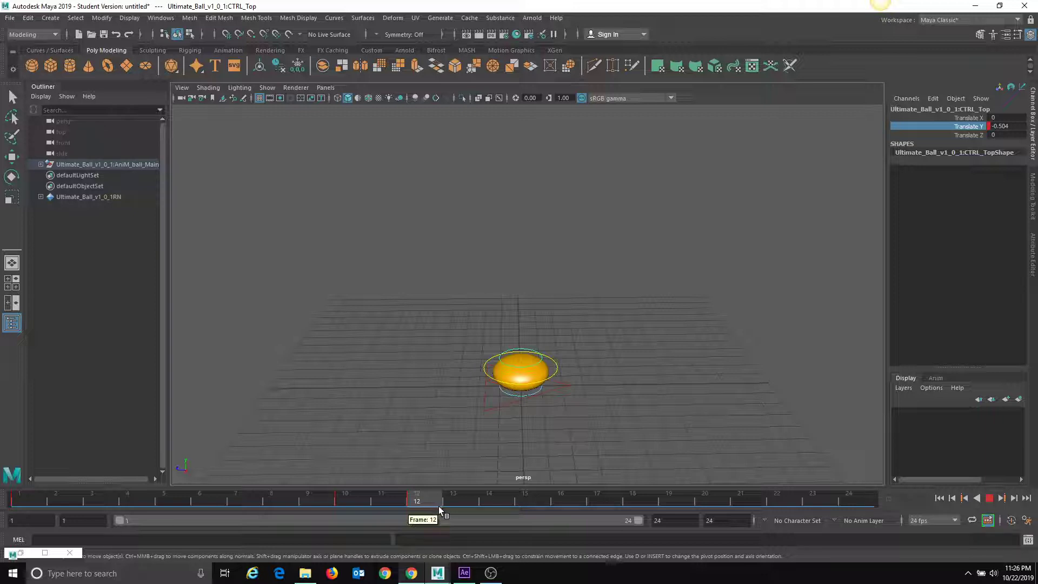
# Copy CTRL_Top's stretch key from frame 10 and paste it at frame 15.
pyautogui.moveTo(439, 506); pyautogui.dragTo(533, 505)
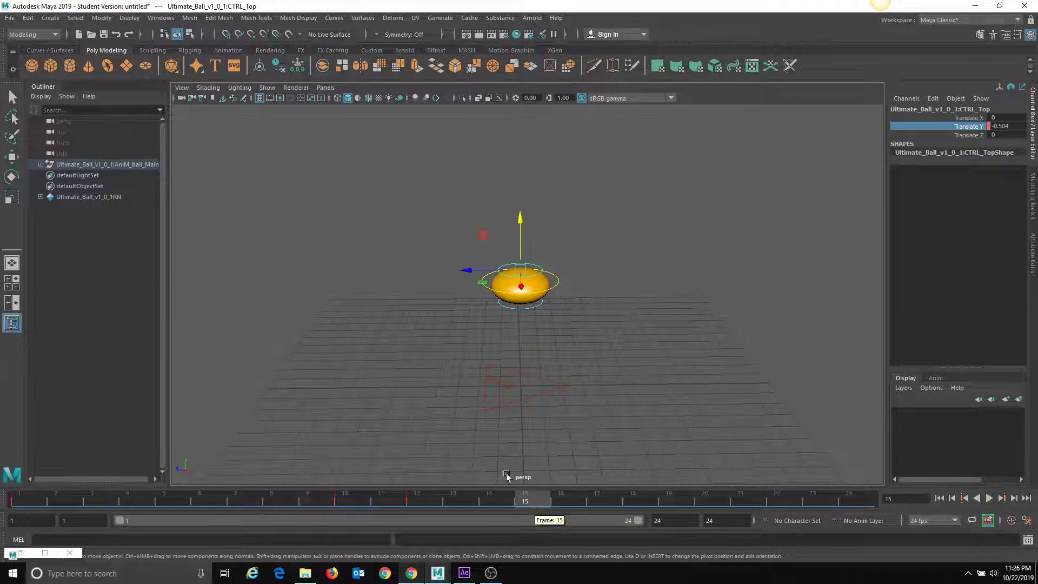
pyautogui.doubleClick(1004, 127)
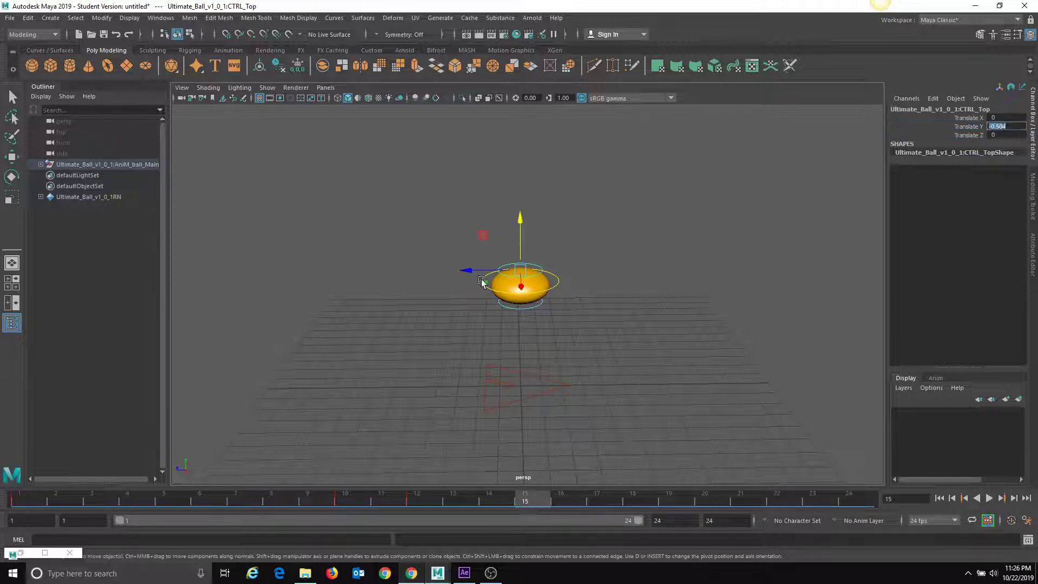
pyautogui.click(344, 502)
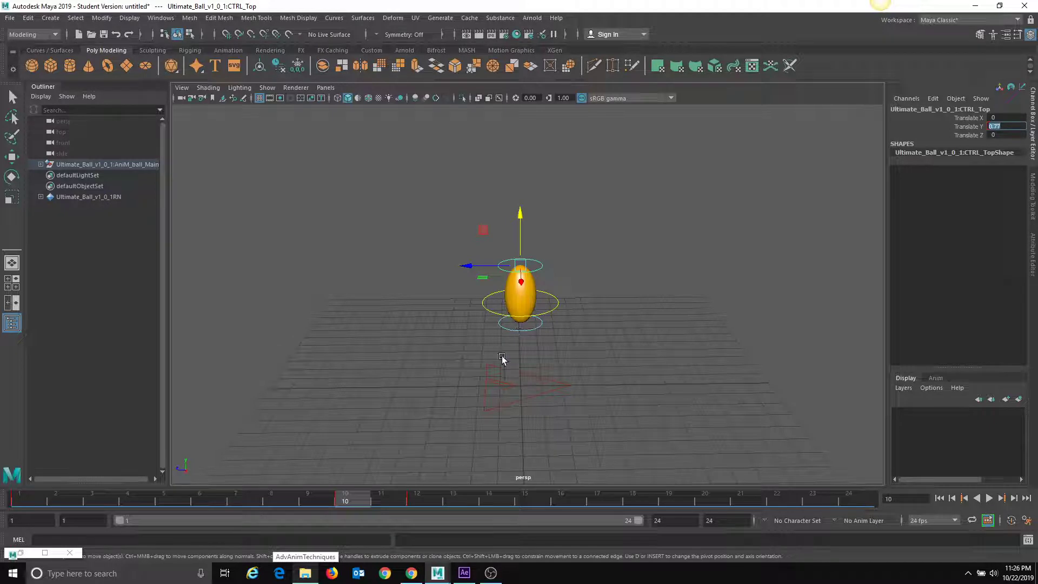
pyautogui.click(543, 496)
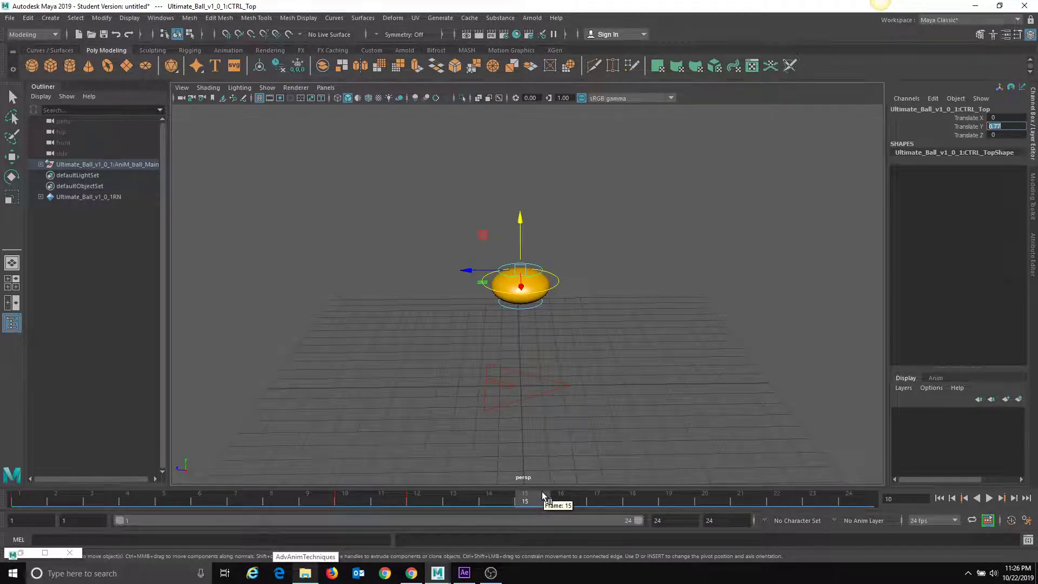
pyautogui.click(543, 495)
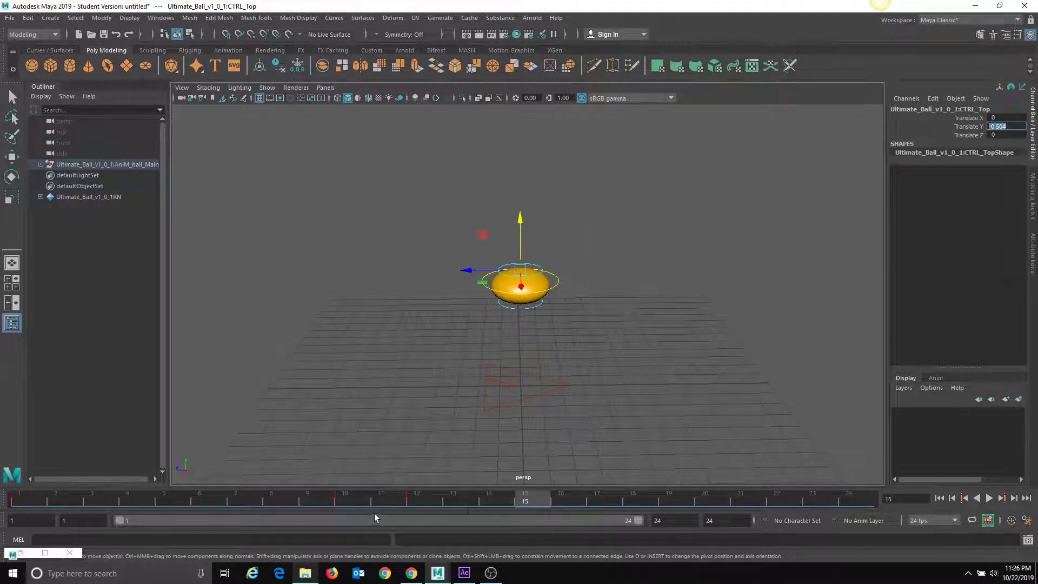
pyautogui.click(351, 498)
pyautogui.rightClick(351, 498)
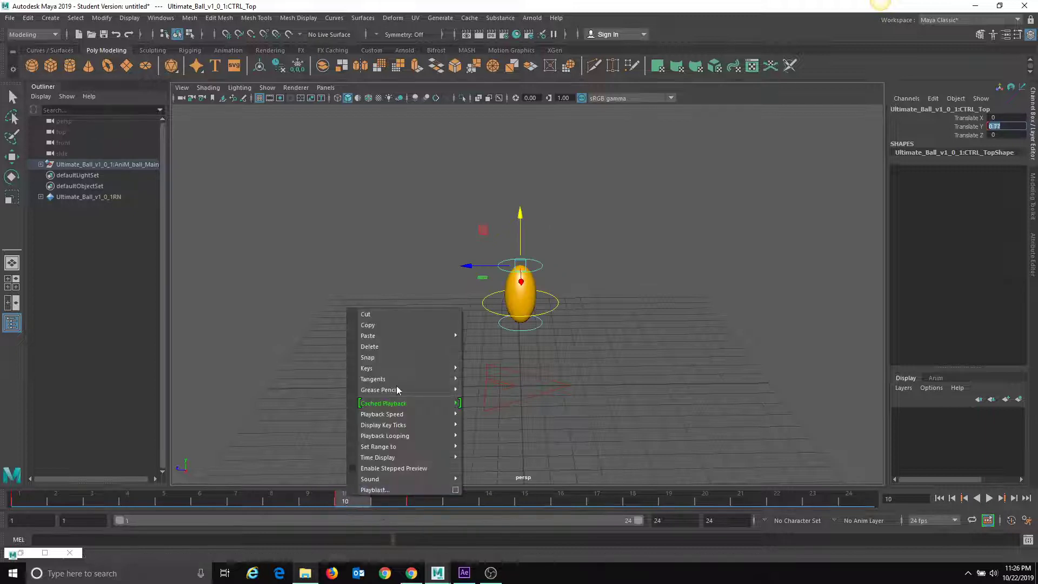
pyautogui.click(381, 324)
pyautogui.click(537, 496)
pyautogui.rightClick(537, 497)
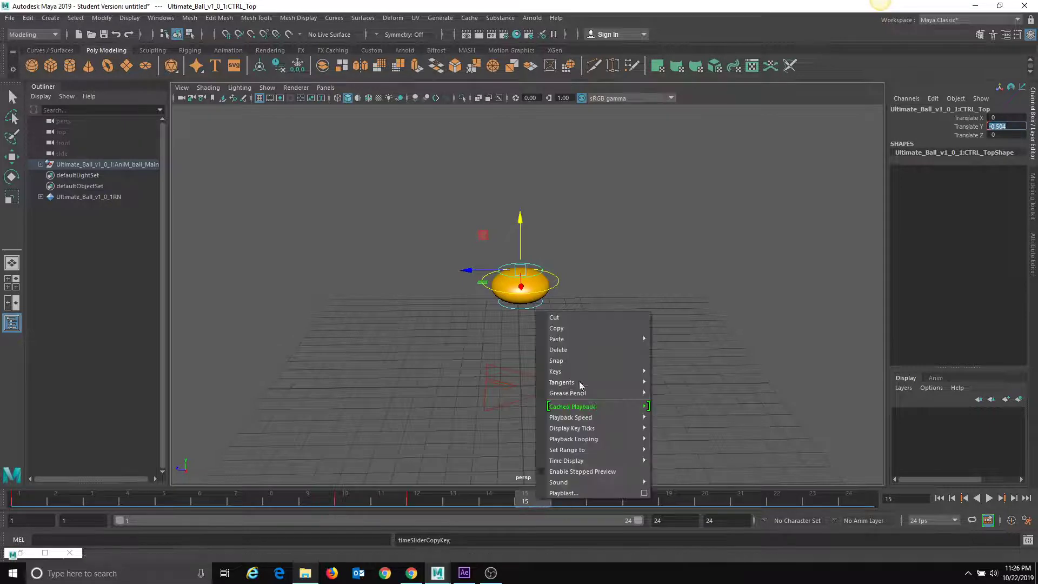
pyautogui.moveTo(618, 341)
pyautogui.click(672, 350)
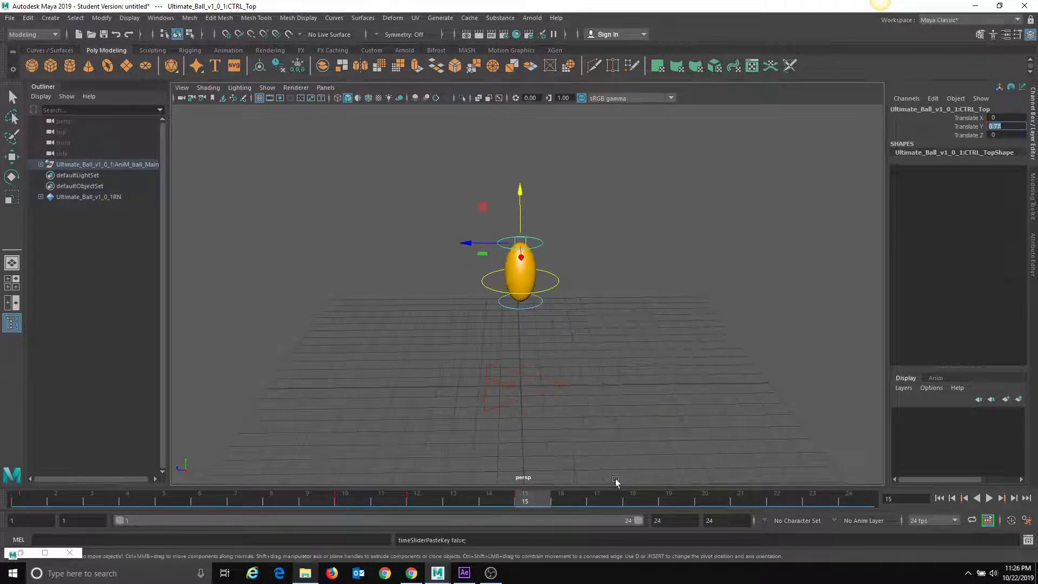
# Play back the bounce from frame 1 several times to review the squash and stretch around frames 10 to 15.
pyautogui.moveTo(517, 503); pyautogui.dragTo(2, 441)
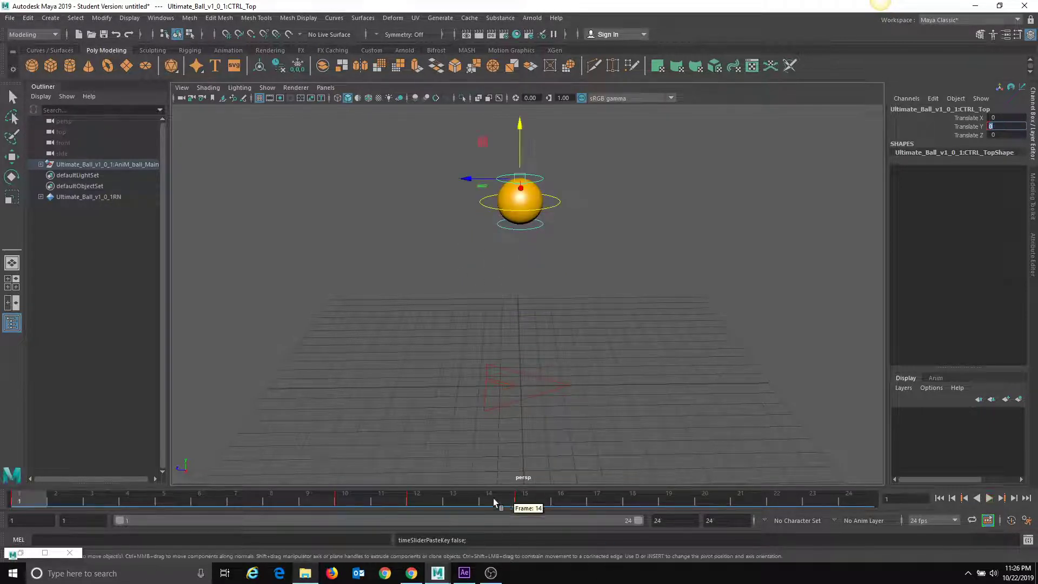
pyautogui.click(991, 498)
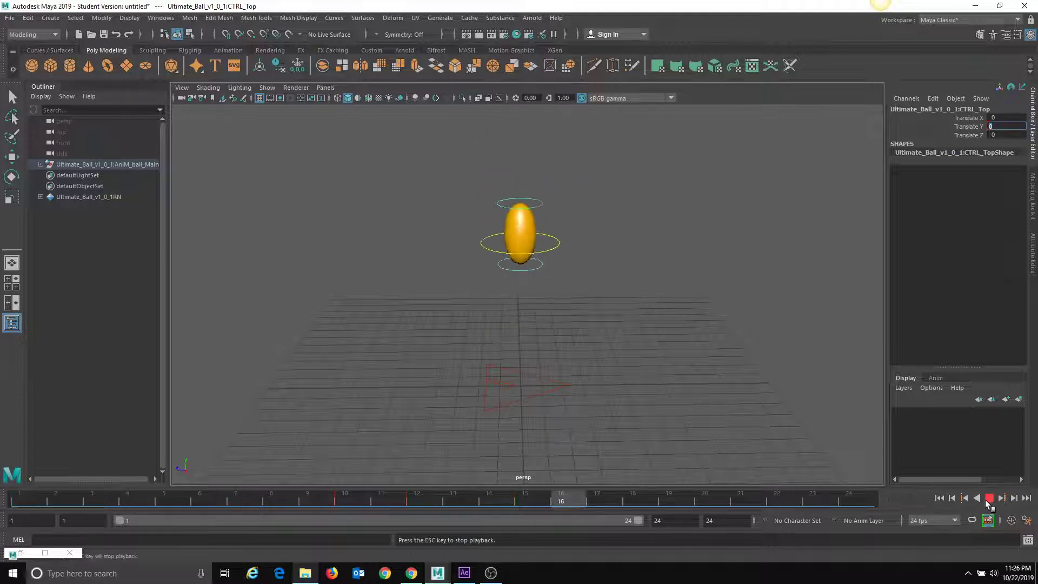
pyautogui.click(989, 498)
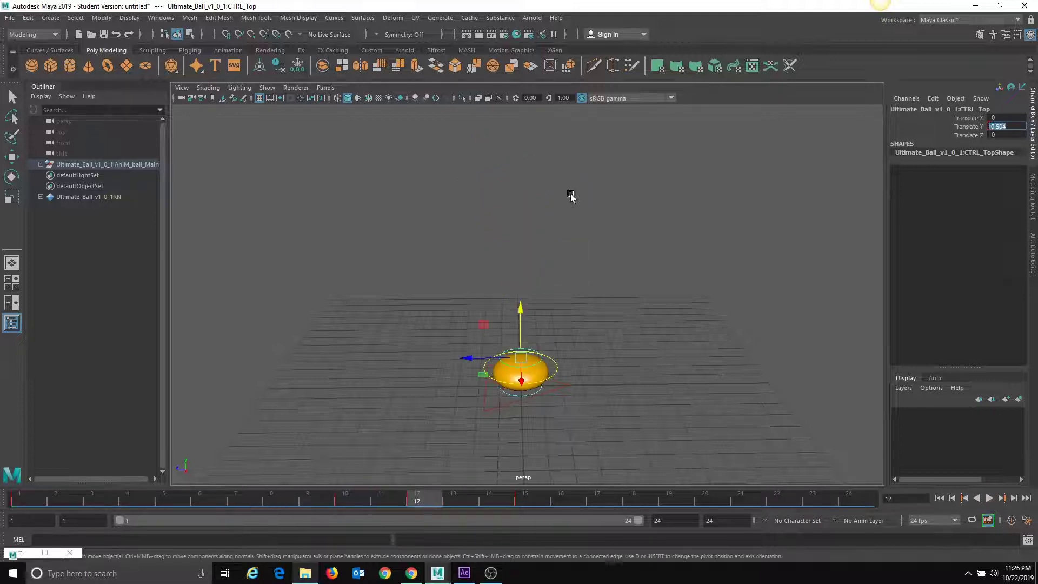
pyautogui.moveTo(459, 496); pyautogui.dragTo(1, 502)
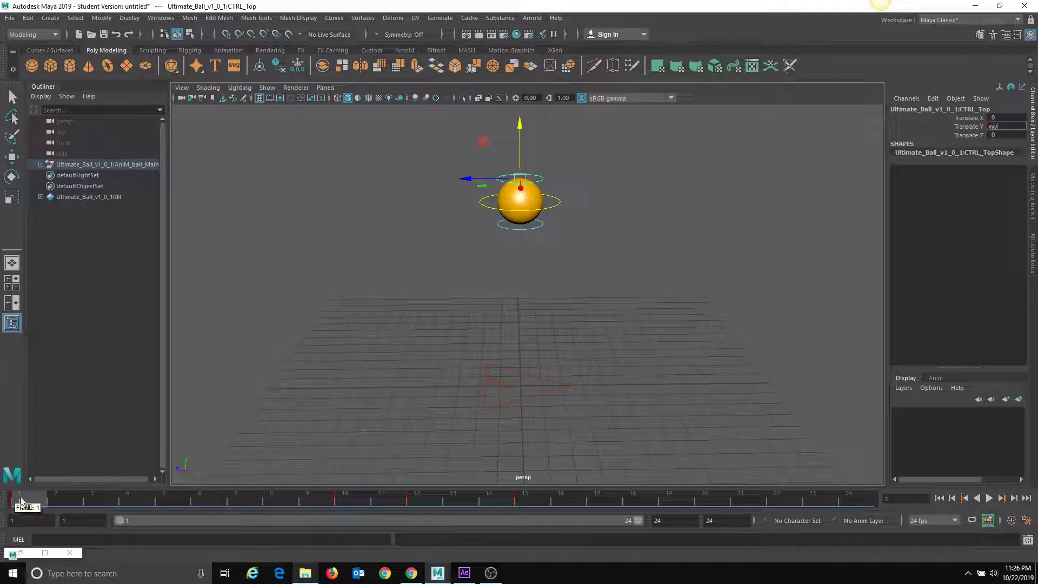
pyautogui.click(990, 498)
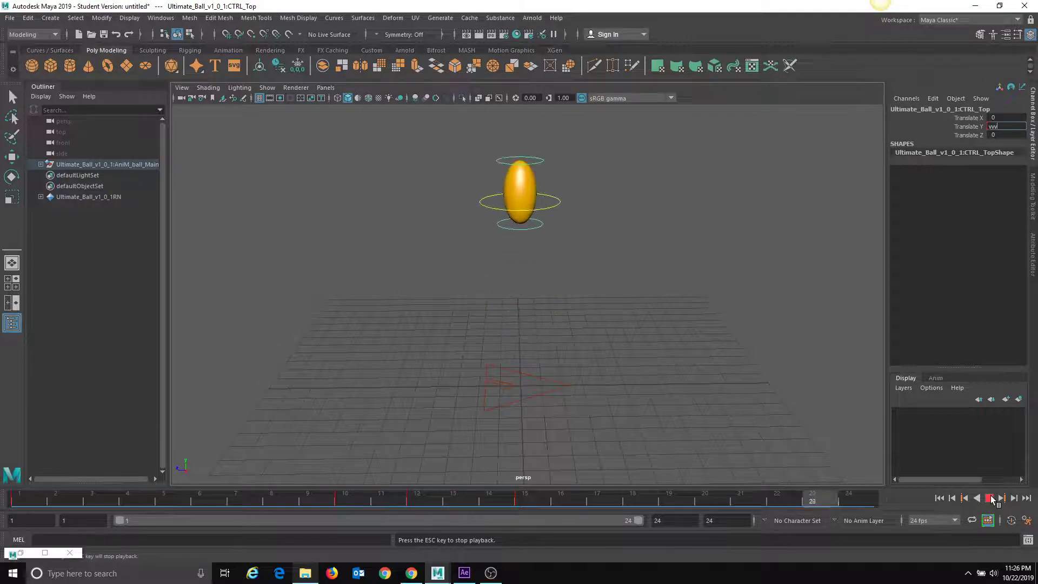
pyautogui.click(990, 498)
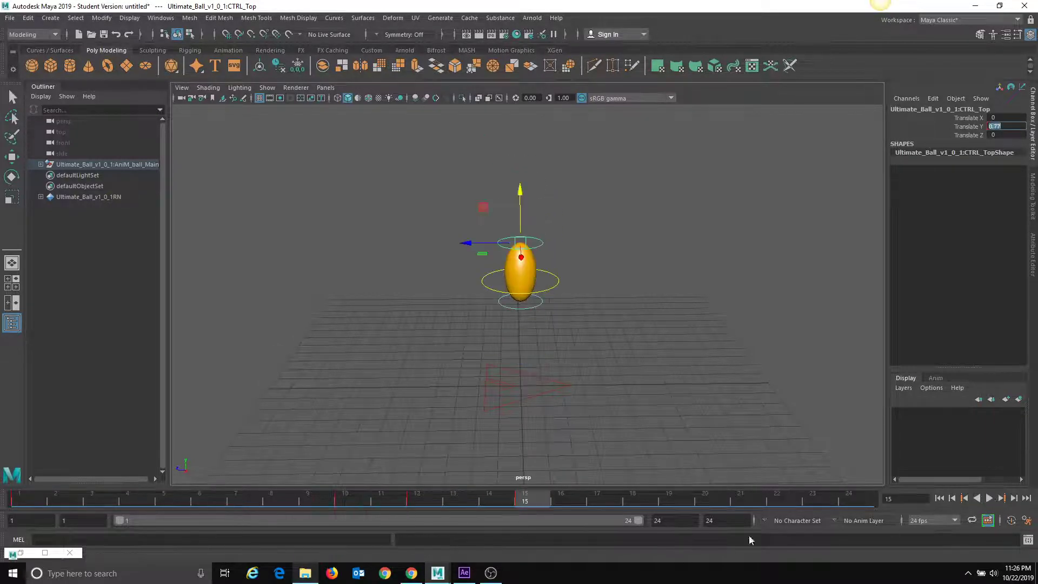
pyautogui.moveTo(70, 507); pyautogui.dragTo(27, 508)
pyautogui.write('v')
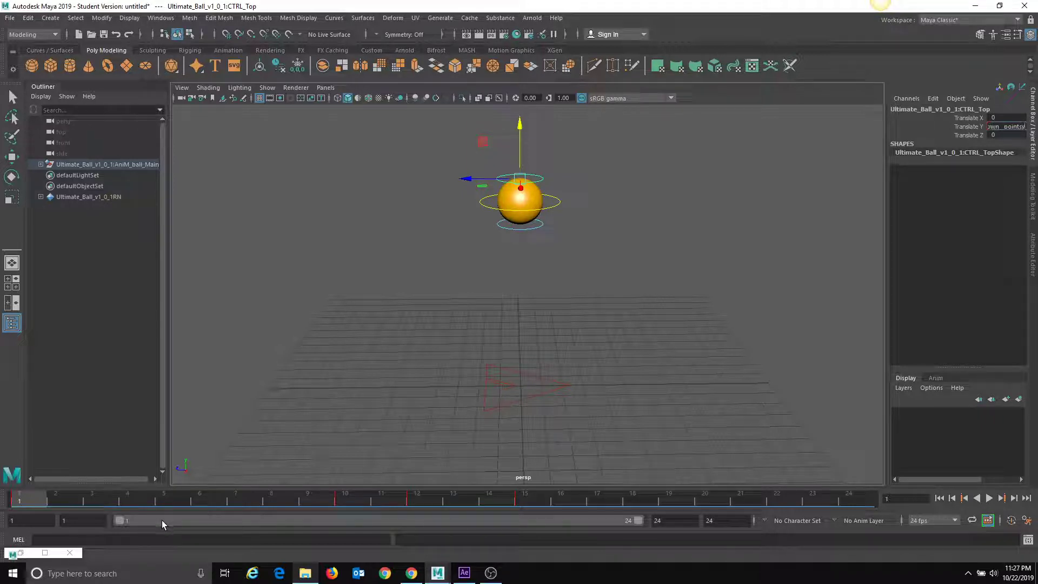
pyautogui.click(989, 497)
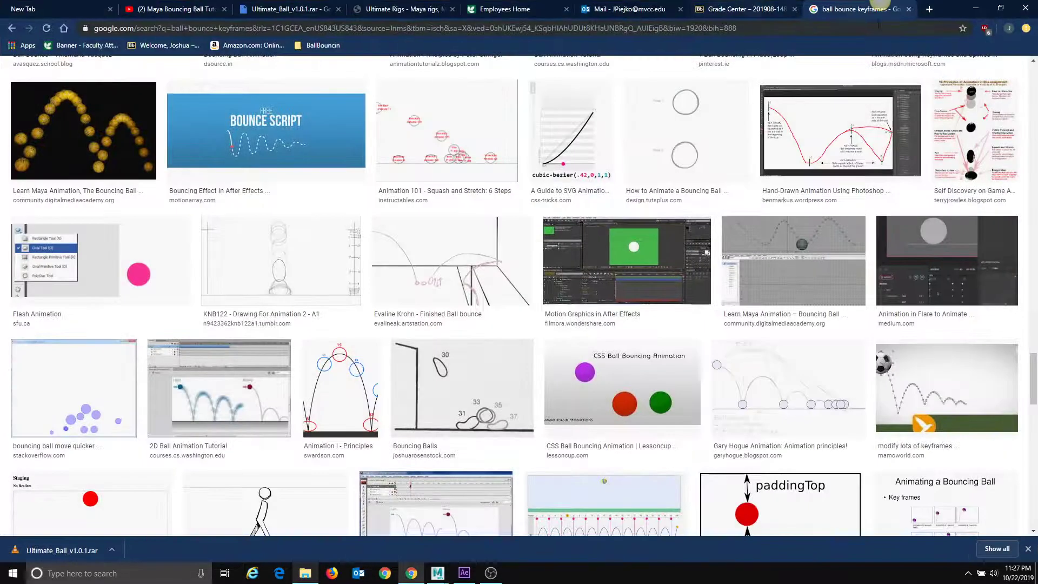
# Switch to Chrome and search the web for "playback in maya".
pyautogui.click(878, 25)
pyautogui.write('a')
pyautogui.press('BackSpace')
pyautogui.press('BackSpace')
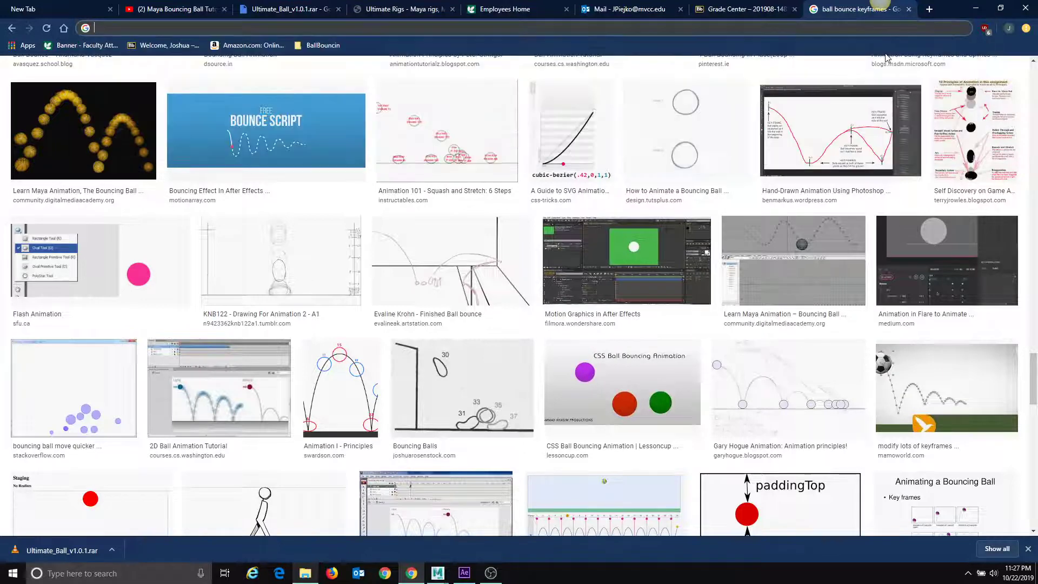
pyautogui.write('playback i')
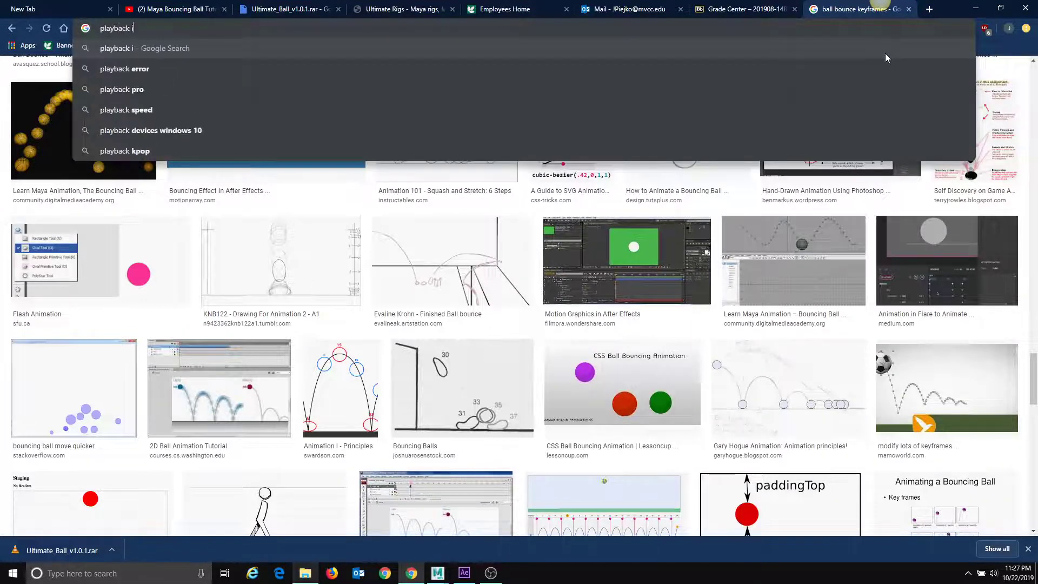
pyautogui.write('n maya')
pyautogui.press('Return')
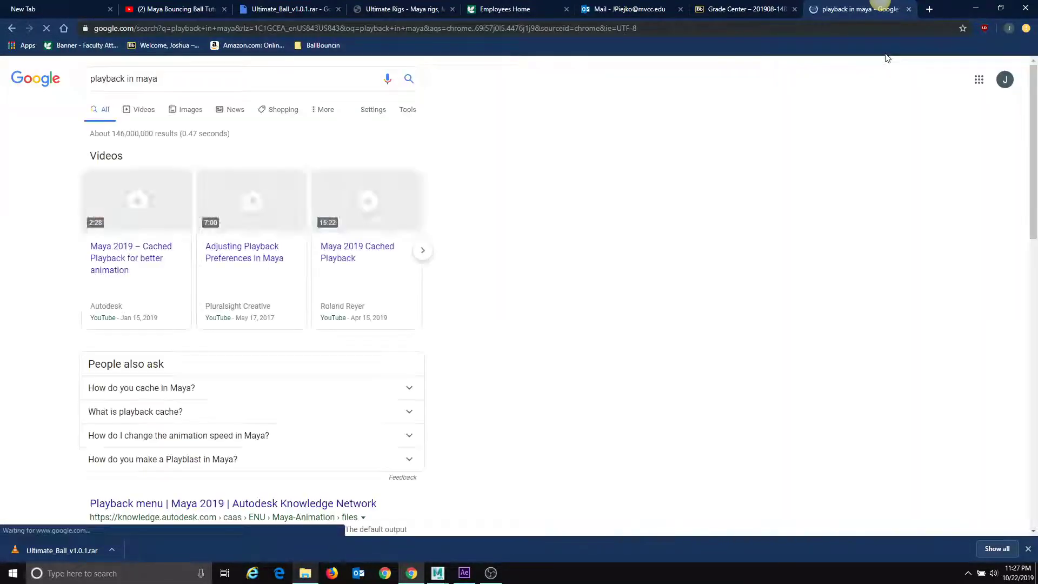
# Refine the web search to "playback in maya shortcut" and switch back to Maya.
pyautogui.click(200, 84)
pyautogui.write('s')
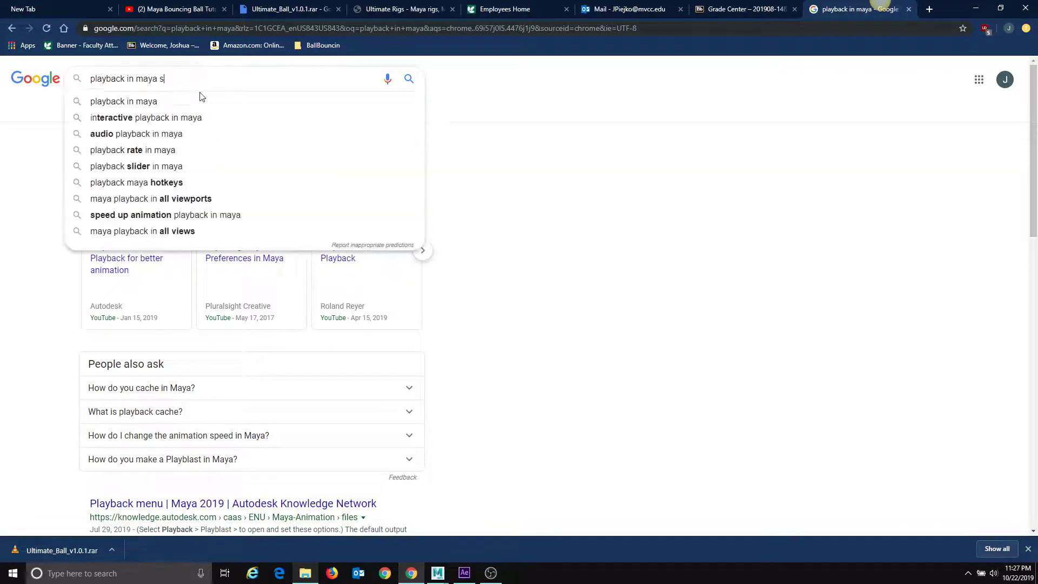
pyautogui.write('hortcut')
pyautogui.press('Return')
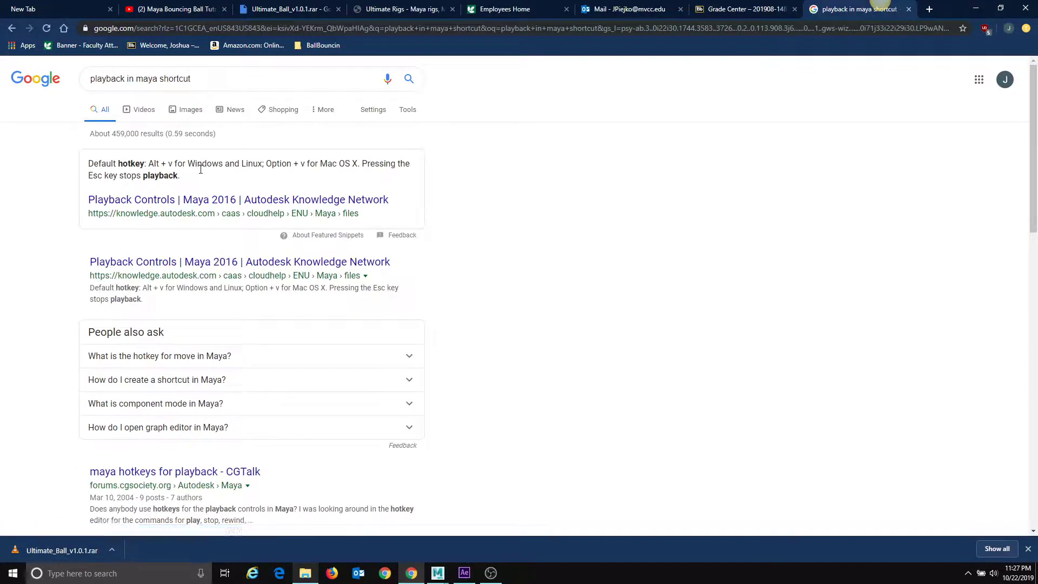
pyautogui.click(975, 9)
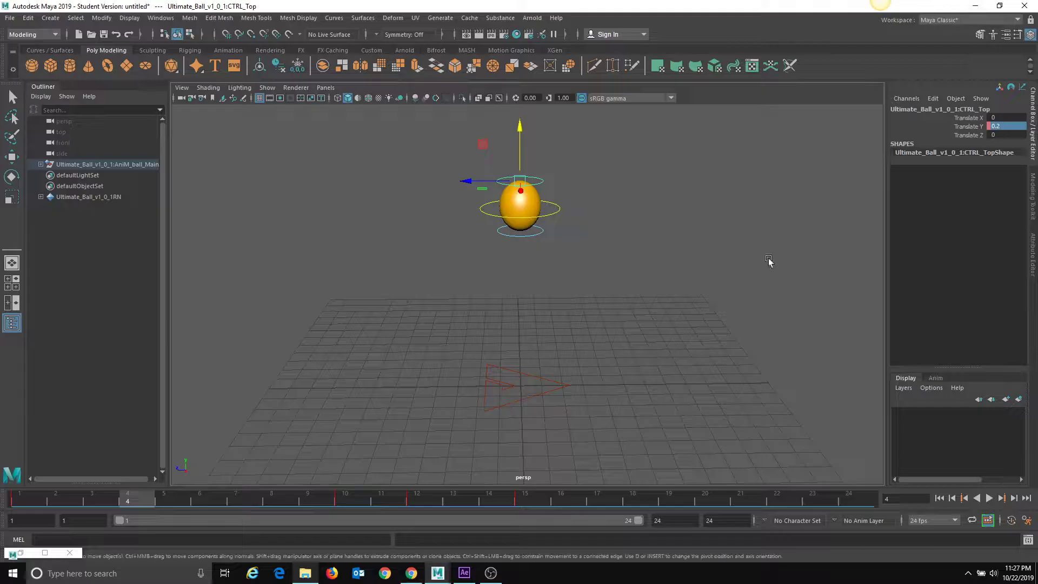
# Clear the selection in the viewport, and play and stop the bounce several times.
pyautogui.click(515, 380)
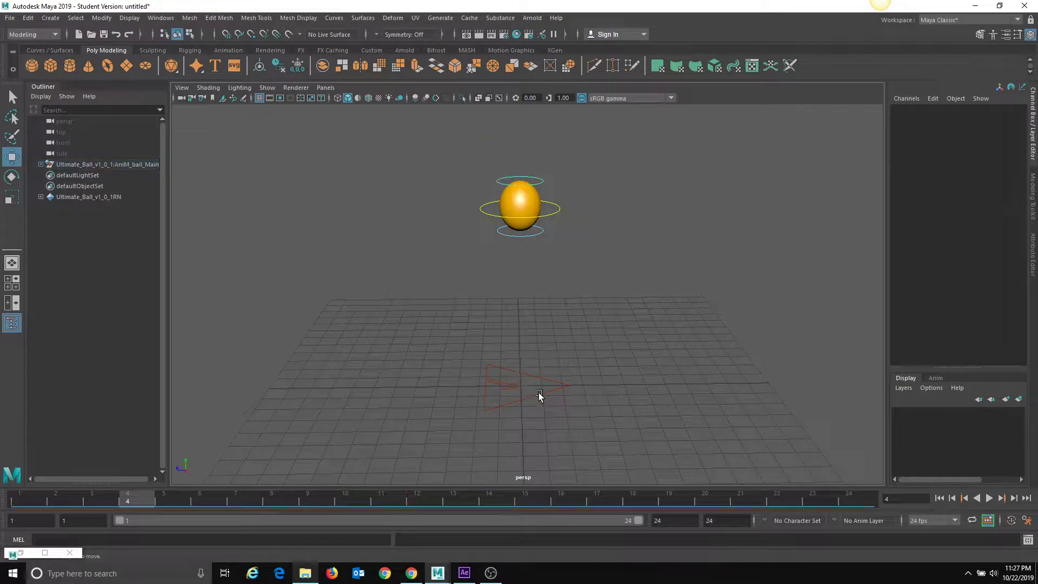
pyautogui.hotkey('alt', 'v')
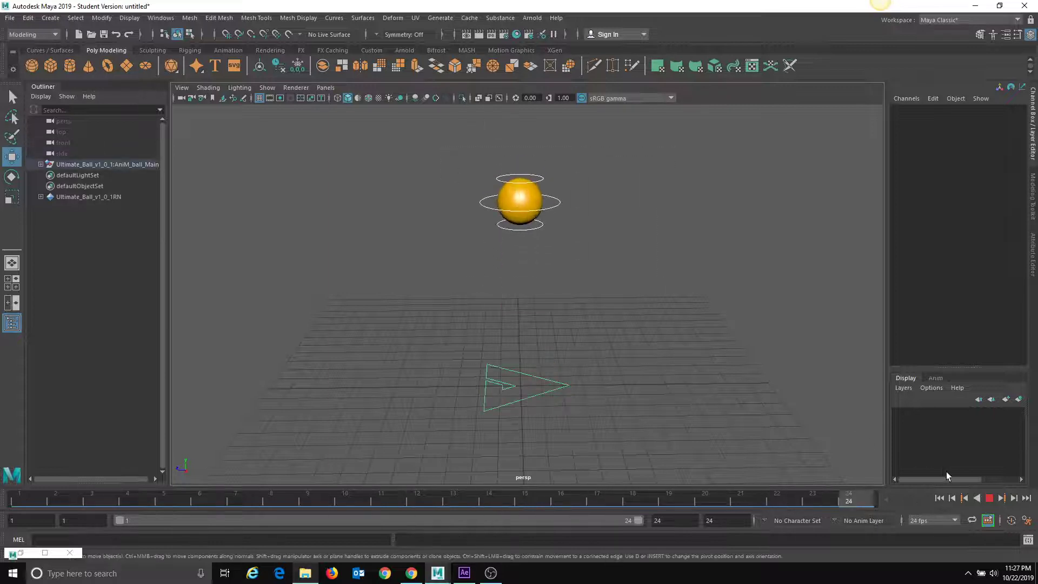
pyautogui.click(989, 498)
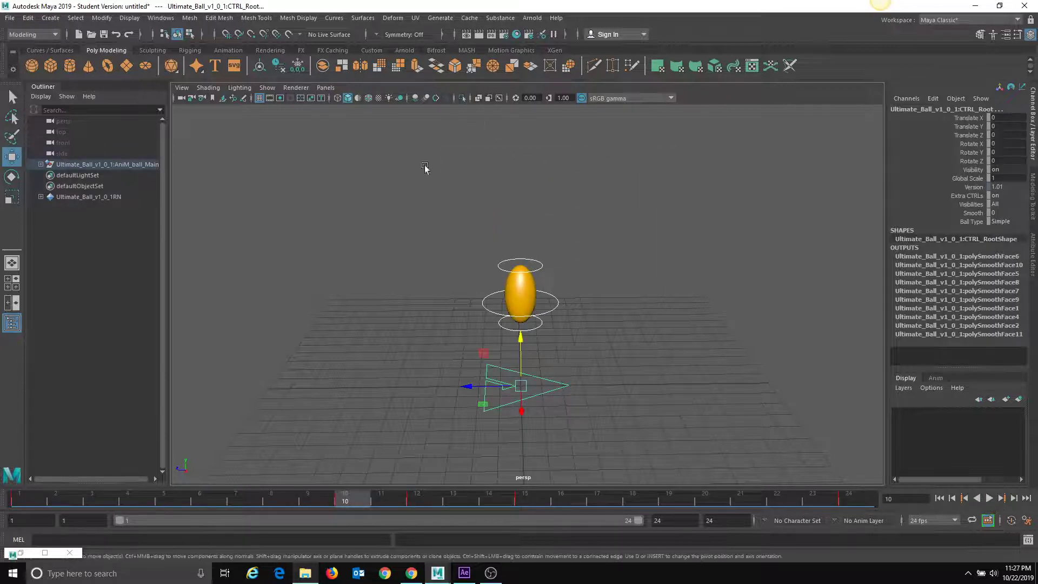
pyautogui.click(400, 201)
pyautogui.moveTo(367, 178); pyautogui.dragTo(591, 355)
pyautogui.click(590, 354)
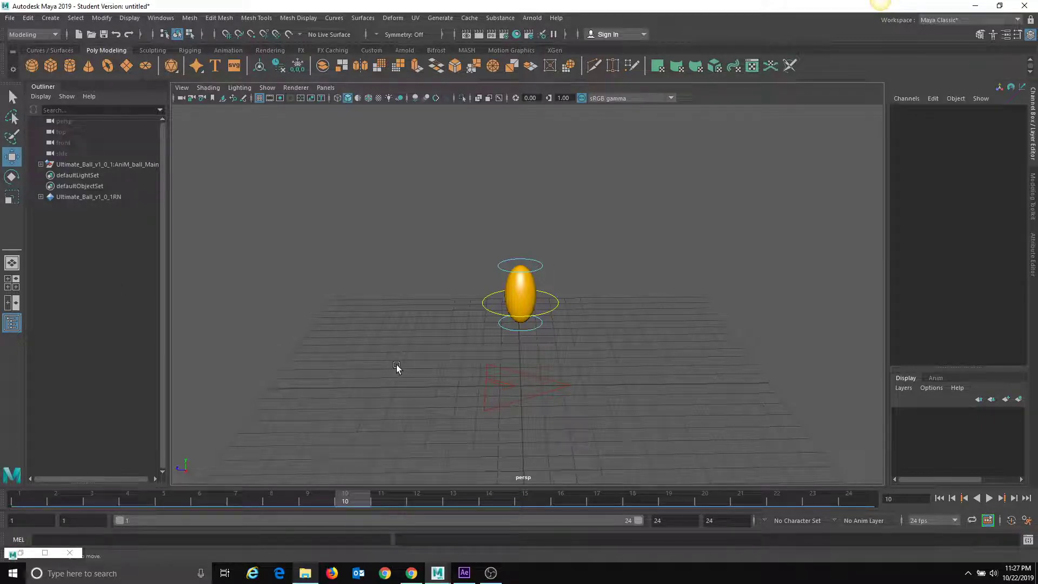
pyautogui.hotkey('alt', 'v')
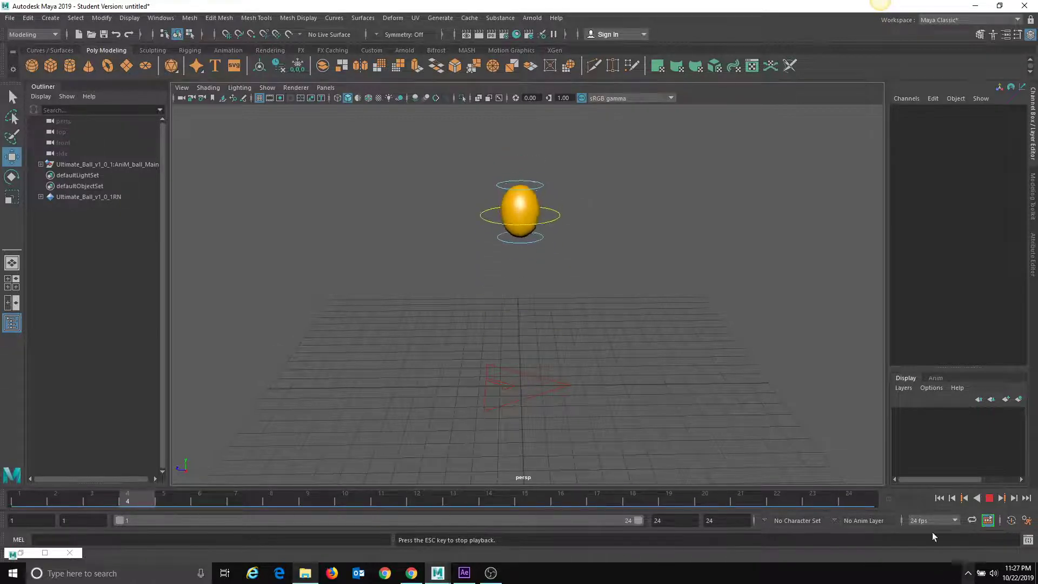
pyautogui.click(989, 498)
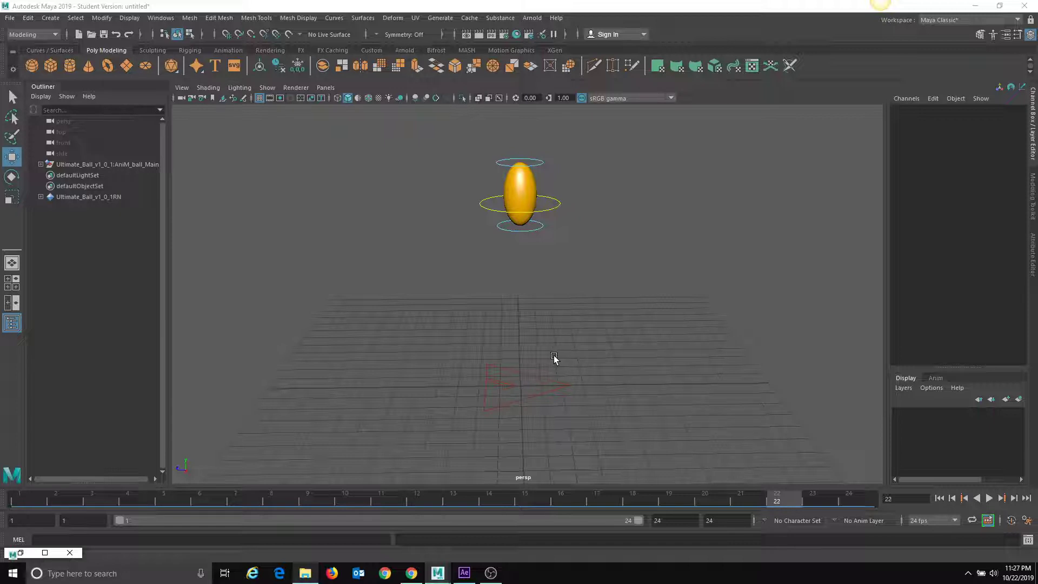
pyautogui.hotkey('alt', 'v')
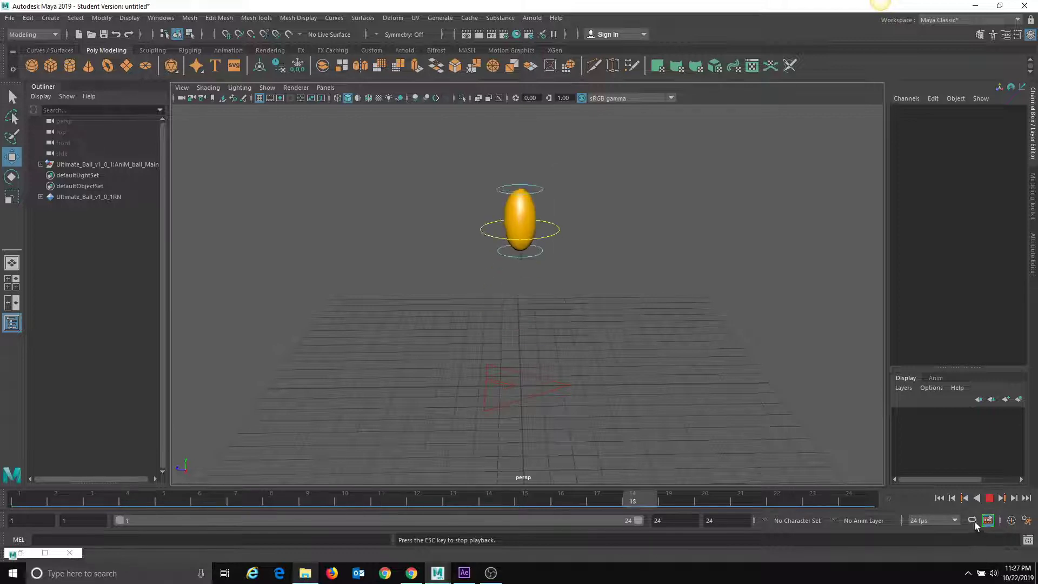
pyautogui.click(988, 499)
# Return to frame 1, select CTRL_Main and play back the bounce.
pyautogui.moveTo(405, 497); pyautogui.dragTo(4, 475)
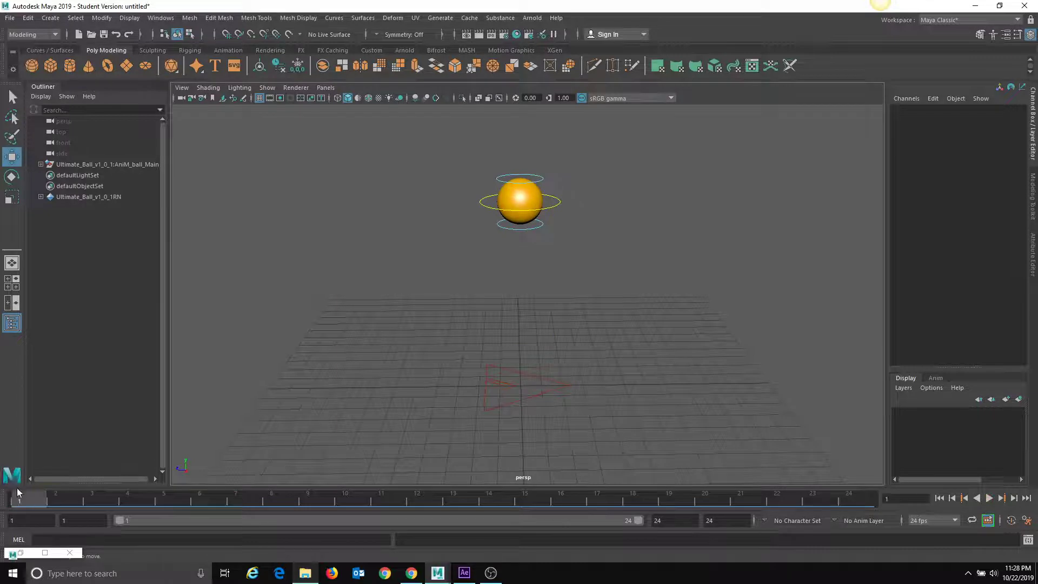
pyautogui.moveTo(458, 136); pyautogui.dragTo(523, 280)
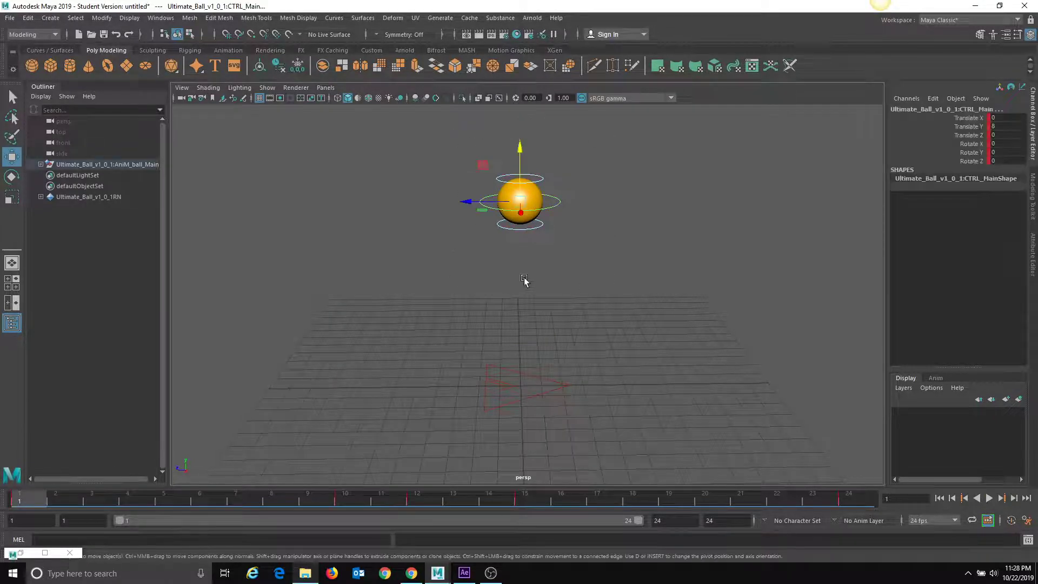
pyautogui.hotkey('alt', 'v')
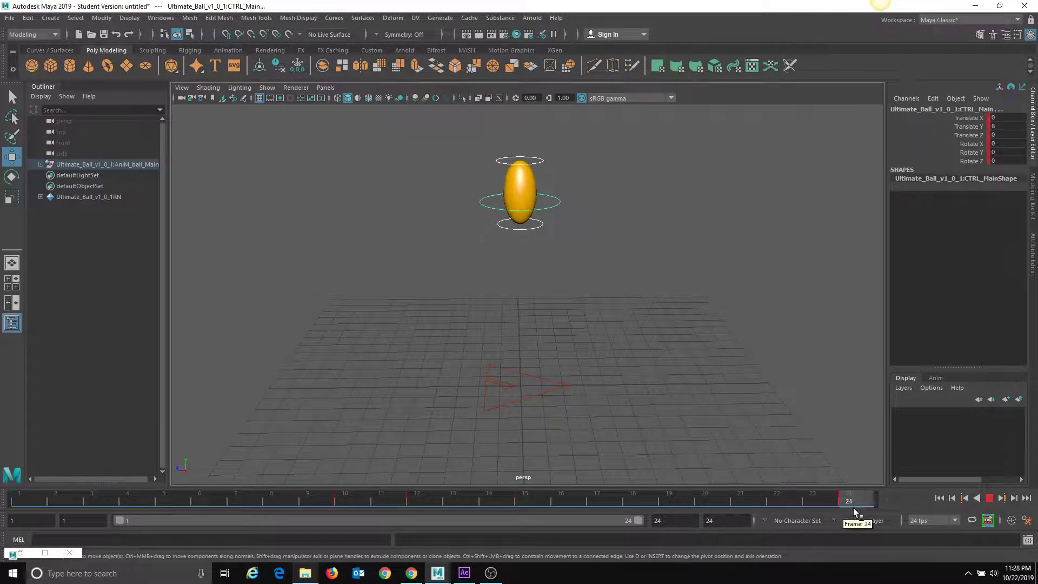
# Copy CTRL_Top's key at frame 1 and paste it at frame 24 so both ends of the bounce match.
pyautogui.moveTo(856, 512); pyautogui.dragTo(4, 499)
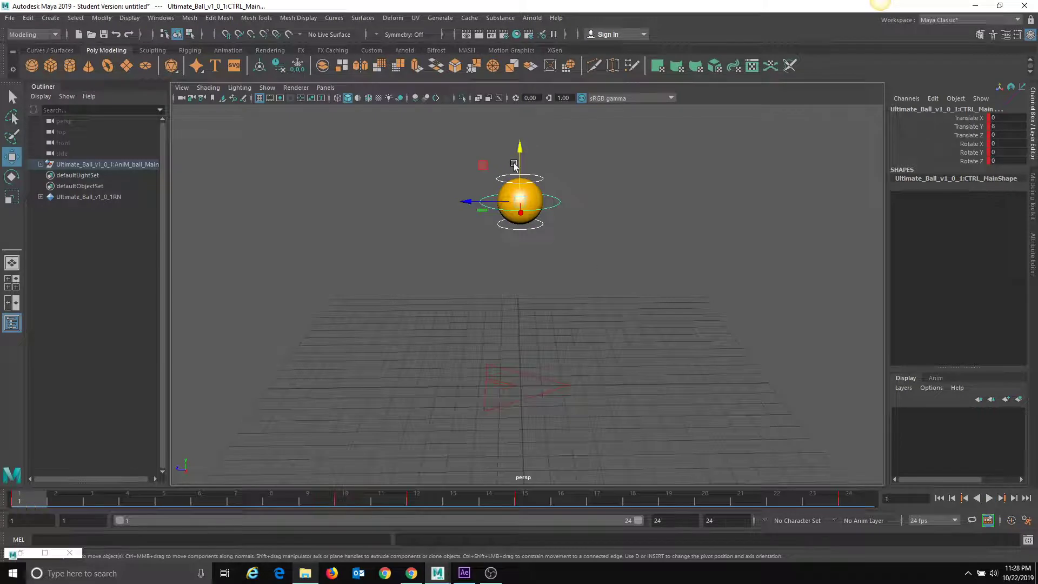
pyautogui.moveTo(430, 515); pyautogui.dragTo(865, 500)
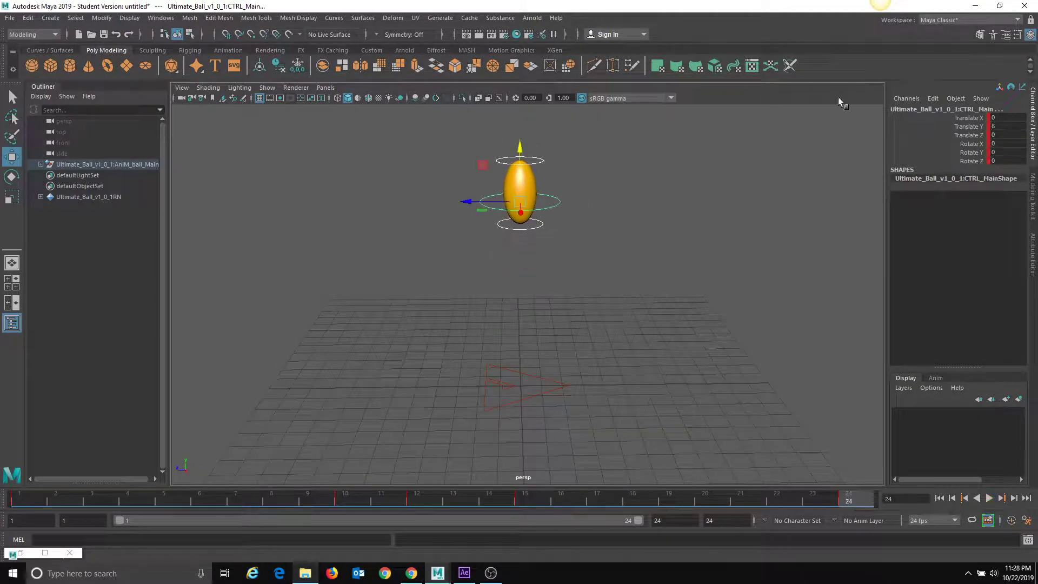
pyautogui.click(540, 160)
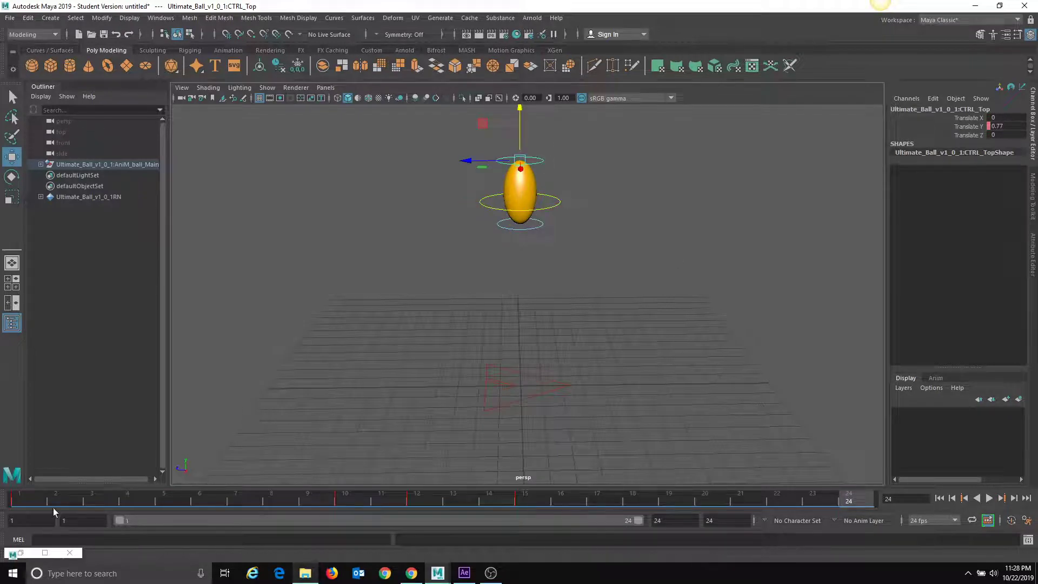
pyautogui.click(19, 503)
pyautogui.rightClick(19, 502)
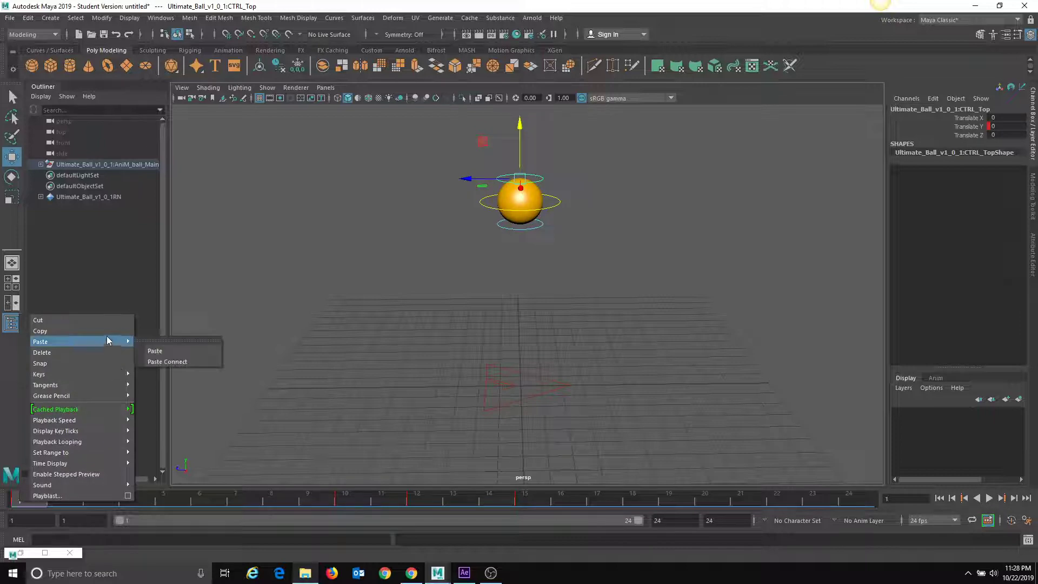
pyautogui.click(102, 330)
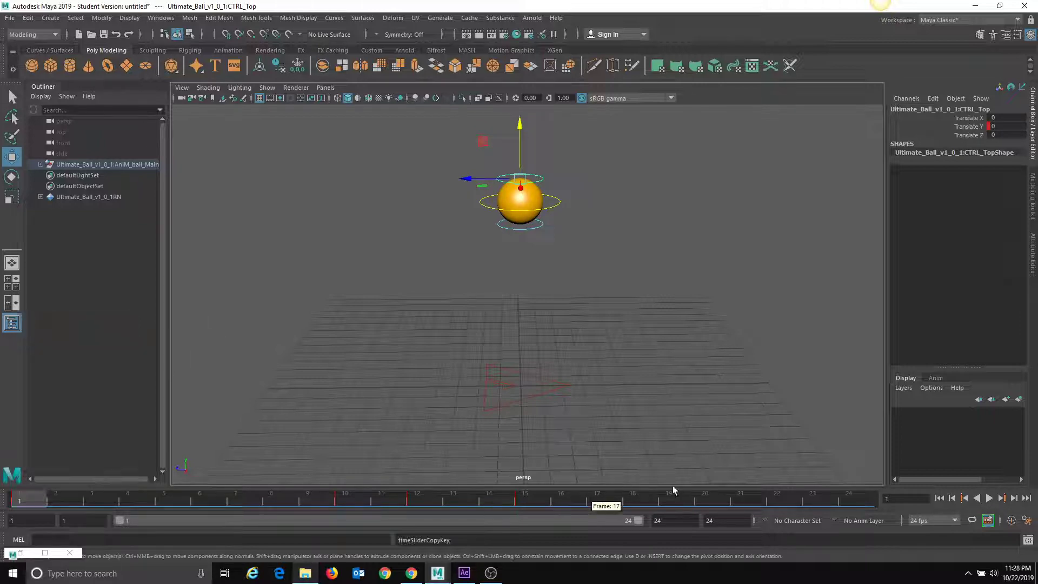
pyautogui.click(859, 501)
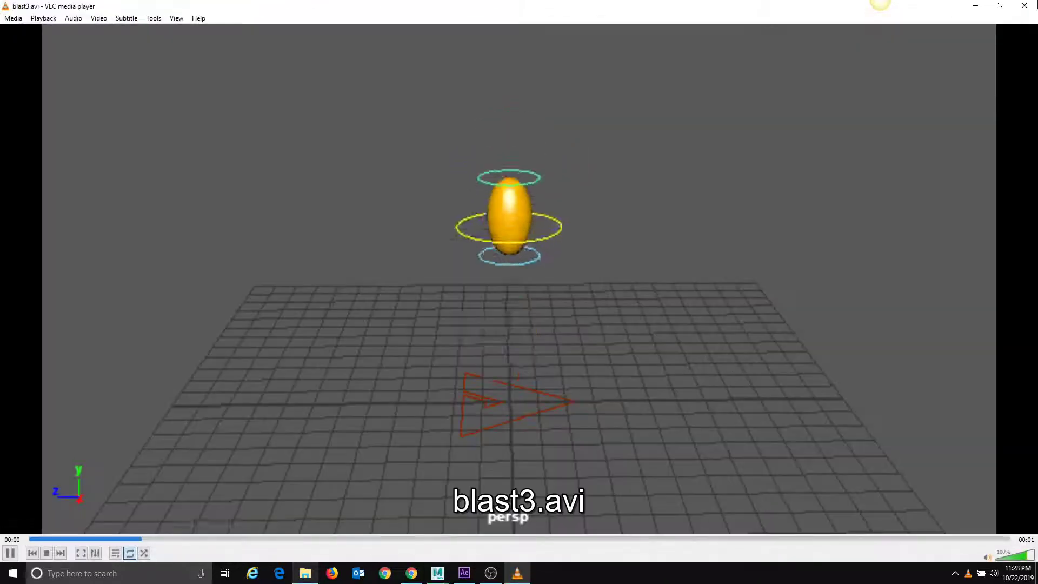
pyautogui.click(1034, 6)
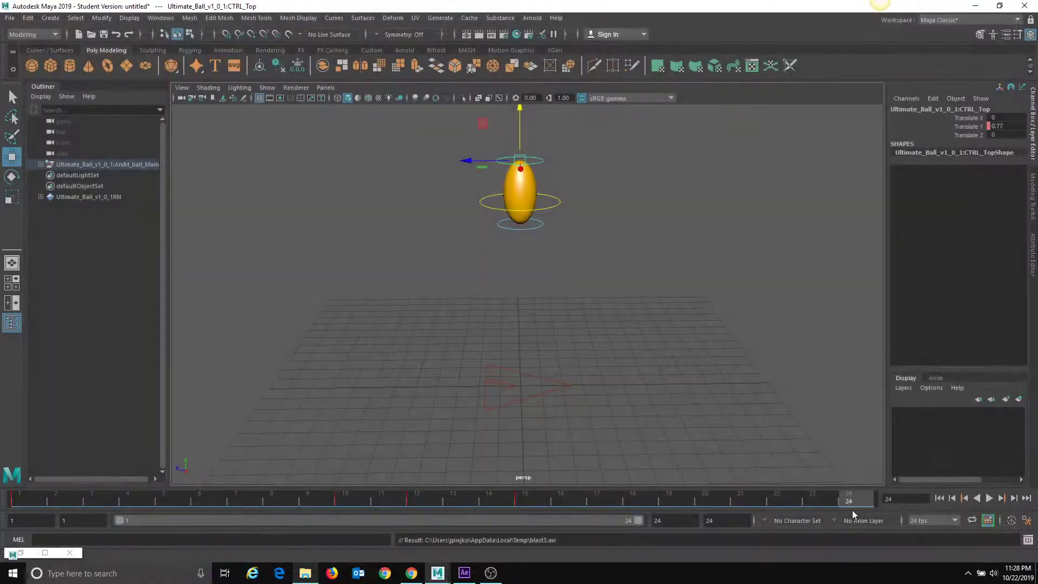
pyautogui.rightClick(852, 502)
pyautogui.moveTo(904, 343)
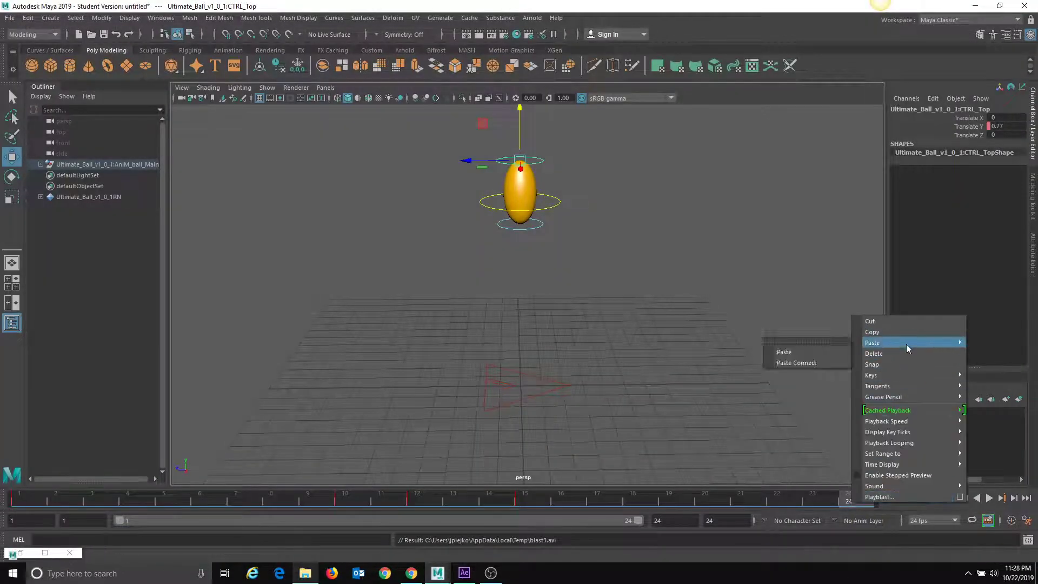
pyautogui.click(824, 349)
# Play back the bounce and scrub between frames 1 and 24 to compare the ball's pose at both ends.
pyautogui.moveTo(626, 501); pyautogui.dragTo(11, 516)
pyautogui.hotkey('alt', 'v')
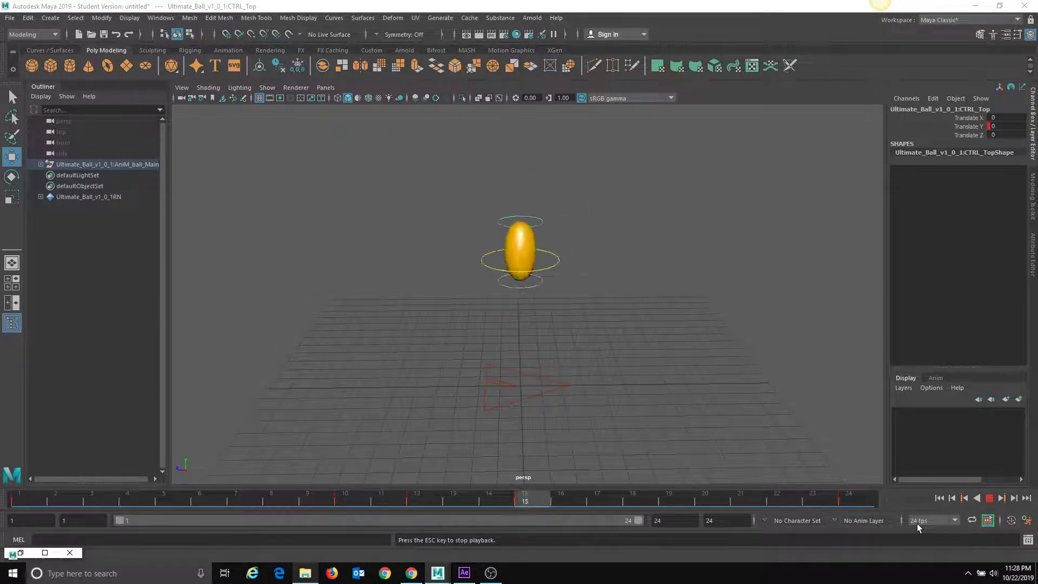
pyautogui.click(990, 498)
pyautogui.click(628, 496)
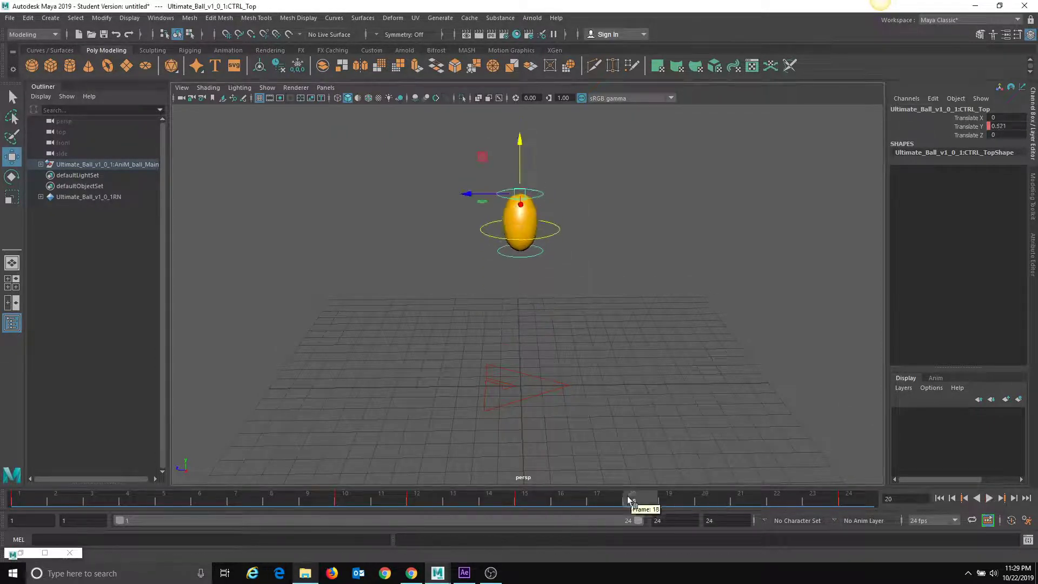
pyautogui.hotkey('alt', 'v')
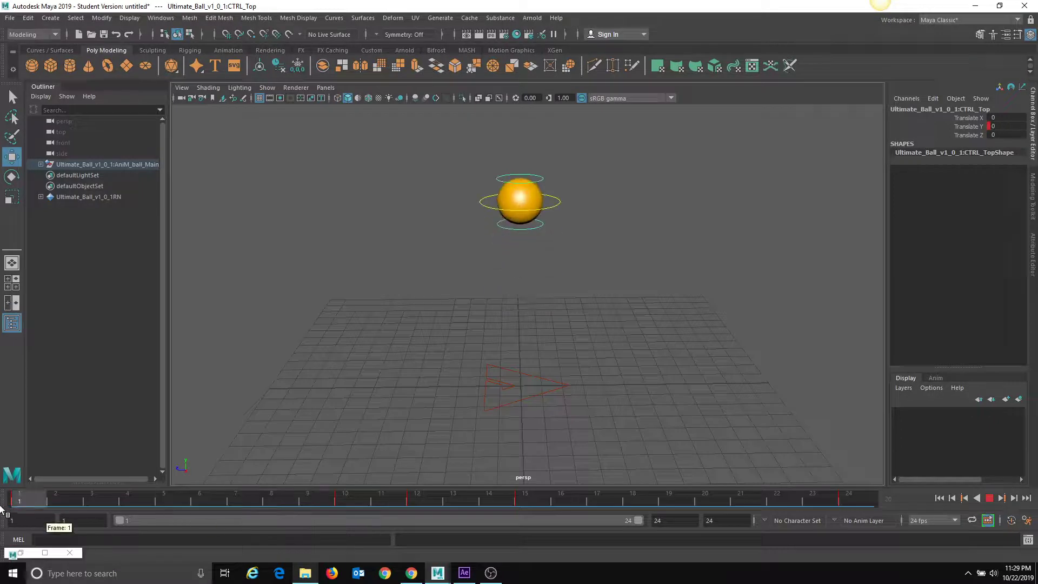
pyautogui.moveTo(19, 504); pyautogui.dragTo(878, 510)
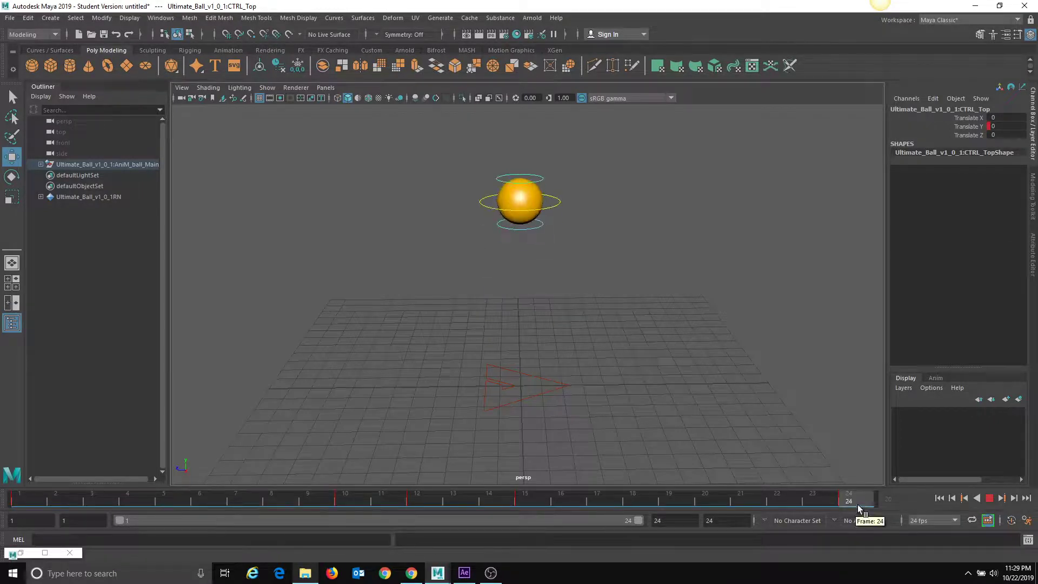
pyautogui.moveTo(856, 505); pyautogui.dragTo(22, 481)
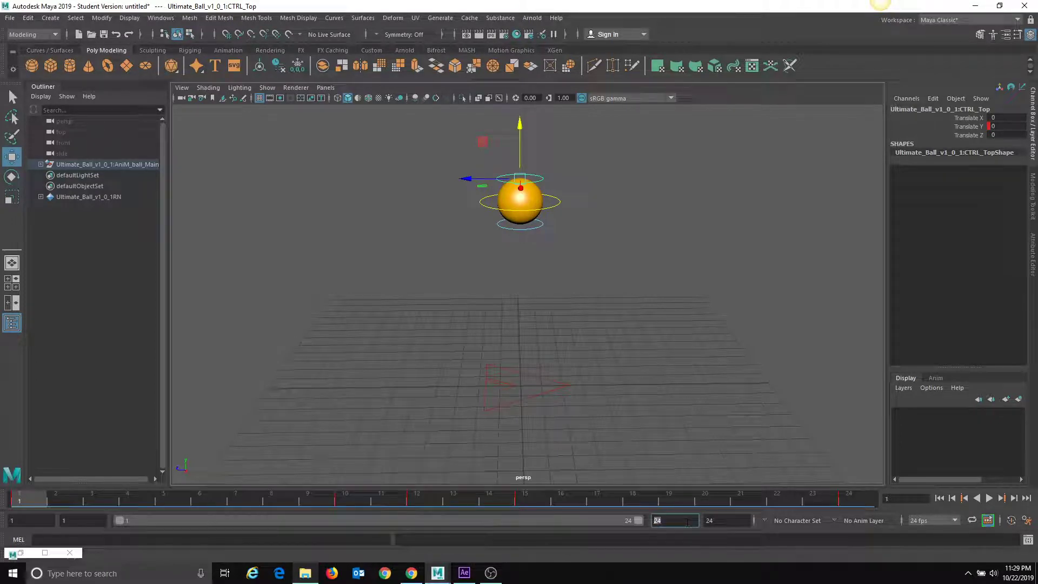
# Set the playback range to end at frame 23 and play back the shortened bounce loop.
pyautogui.click(655, 519)
pyautogui.write('23')
pyautogui.press('Return')
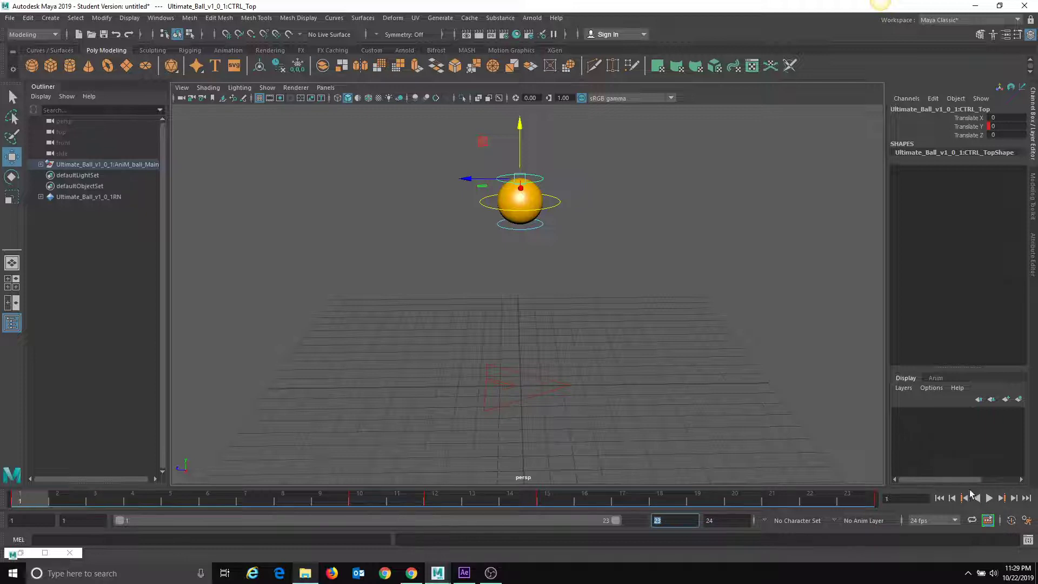
pyautogui.click(988, 498)
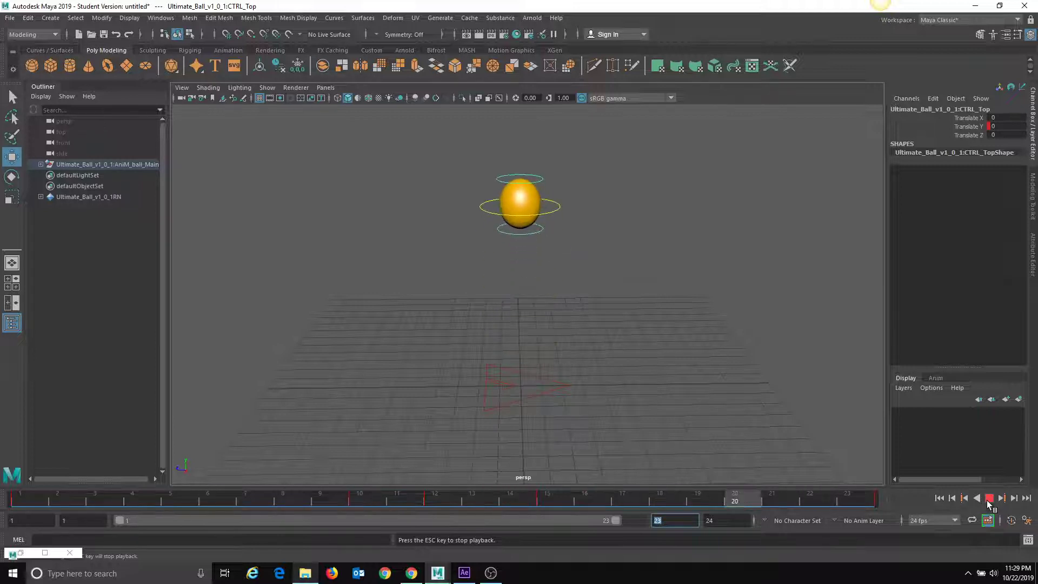
pyautogui.click(988, 498)
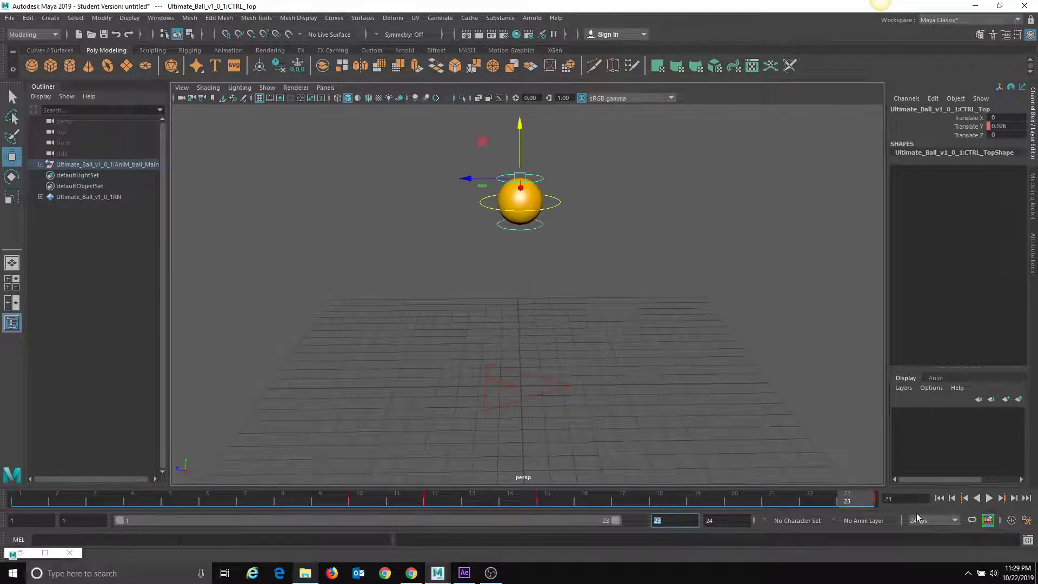
pyautogui.hotkey('alt', 'v')
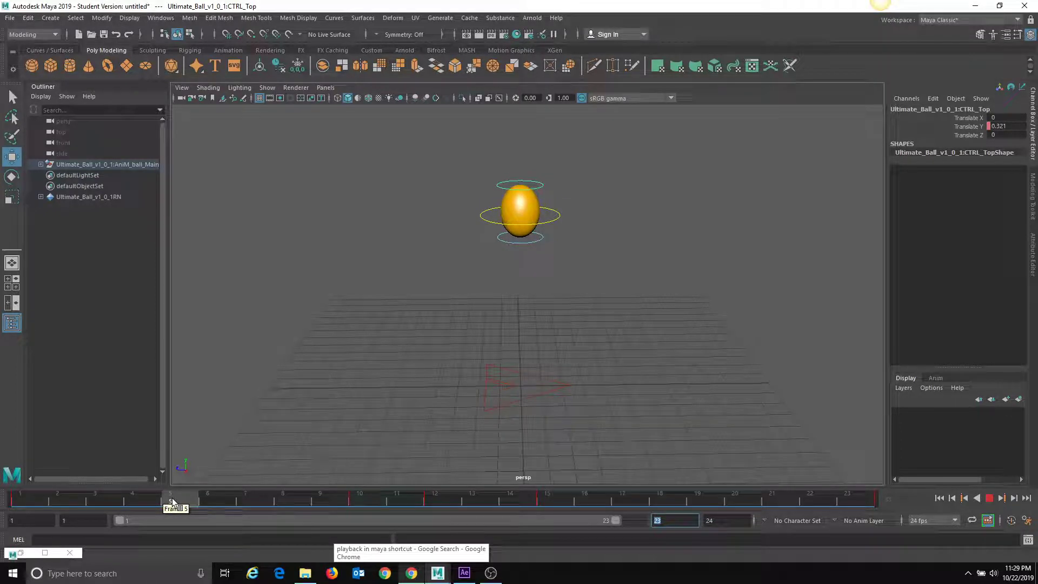
# At frame 4, set CTRL_Top's Translate Y to 0 and key it so the ball stays round.
pyautogui.moveTo(172, 501); pyautogui.dragTo(74, 496)
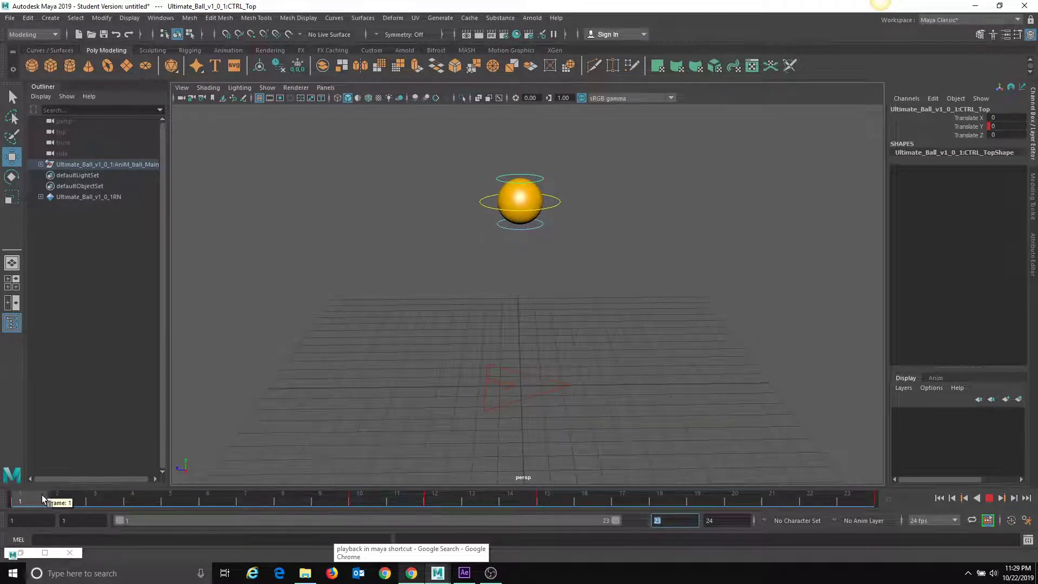
pyautogui.moveTo(75, 495); pyautogui.dragTo(114, 498)
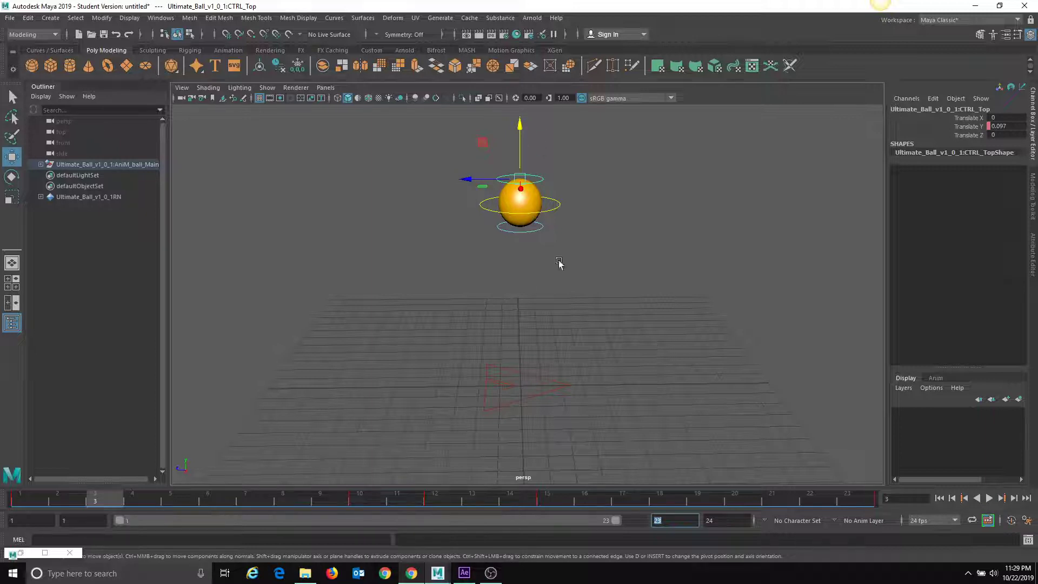
pyautogui.click(135, 498)
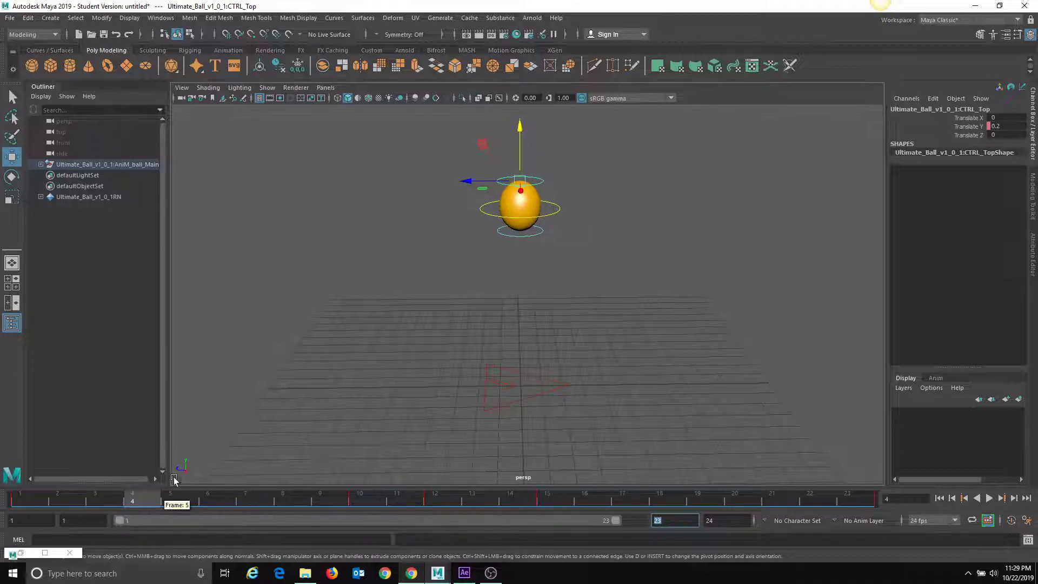
pyautogui.doubleClick(1008, 125)
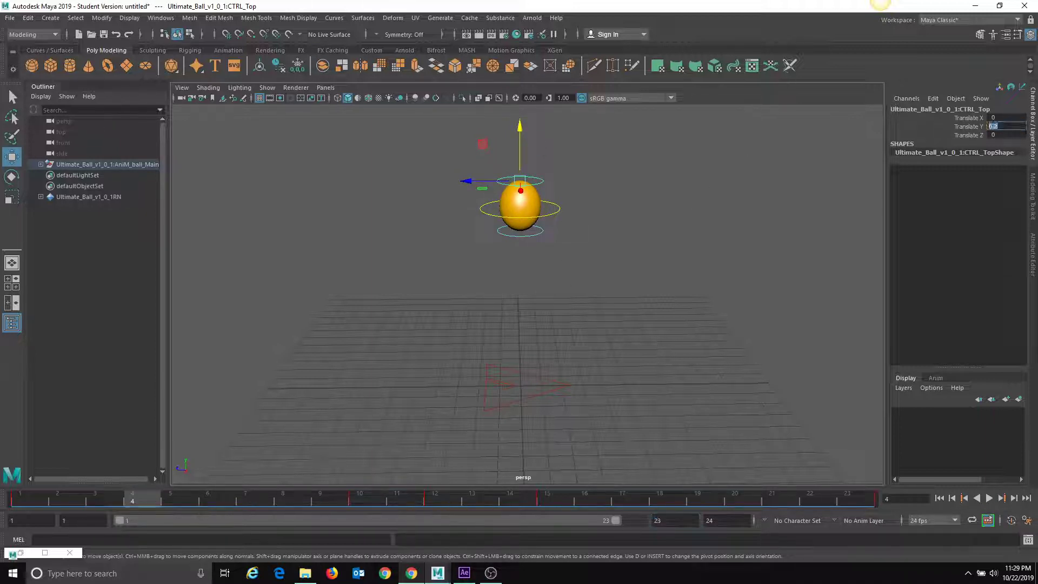
pyautogui.write('0')
pyautogui.press('Return')
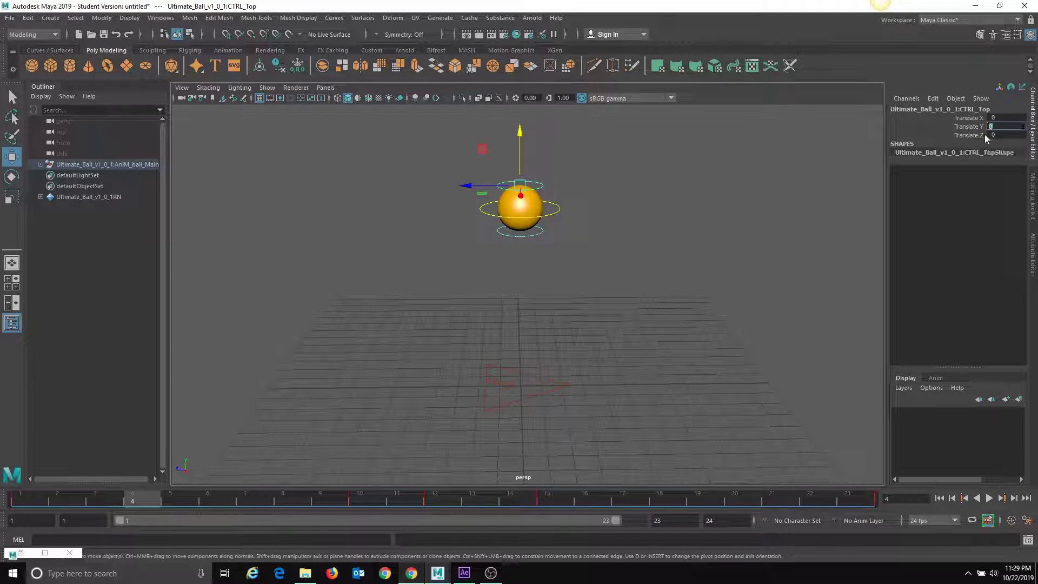
pyautogui.click(967, 126)
pyautogui.rightClick(968, 126)
pyautogui.click(967, 146)
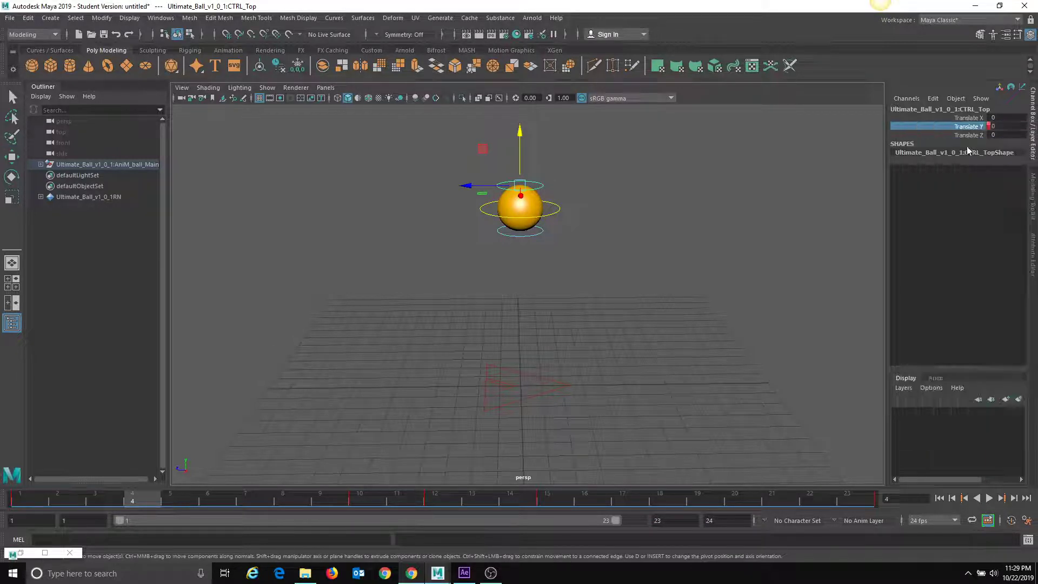
# Play back the bounce from frame 1 to check the timing of the stretch, and stop at frame 2.
pyautogui.hotkey('alt', 'shift', 'v')
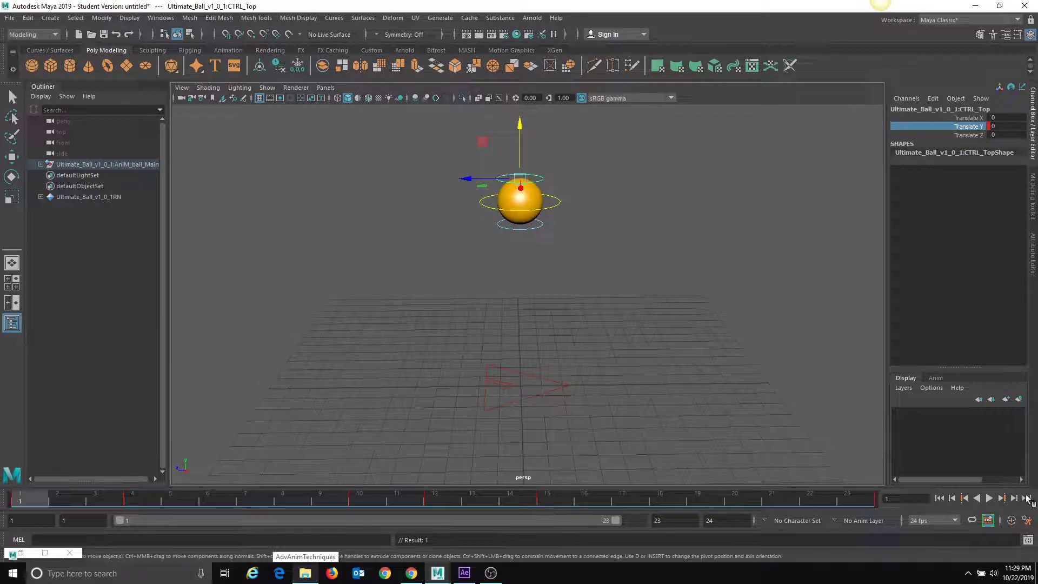
pyautogui.click(991, 498)
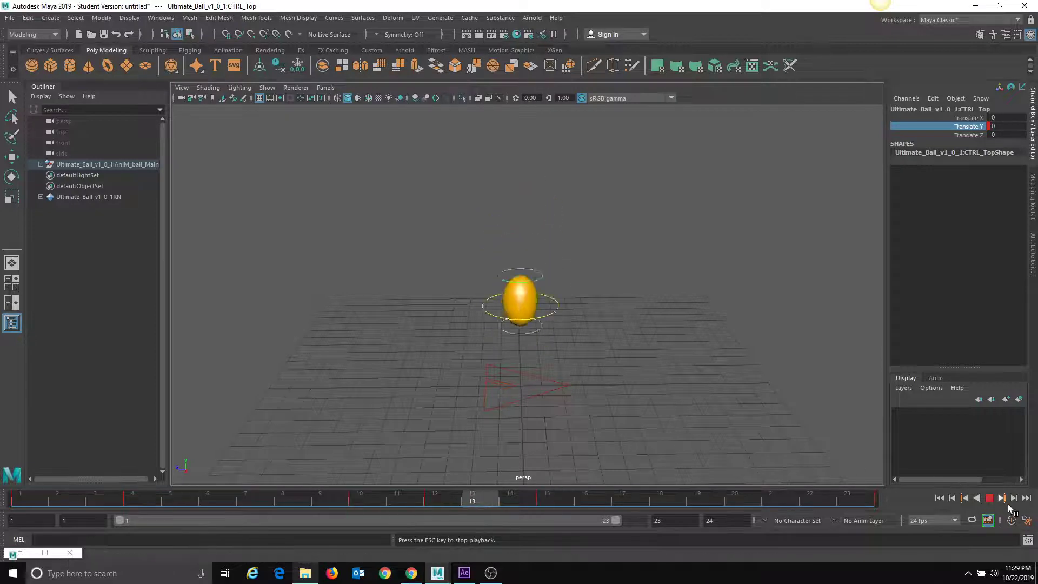
pyautogui.press('Escape')
pyautogui.hotkey('alt', 'v')
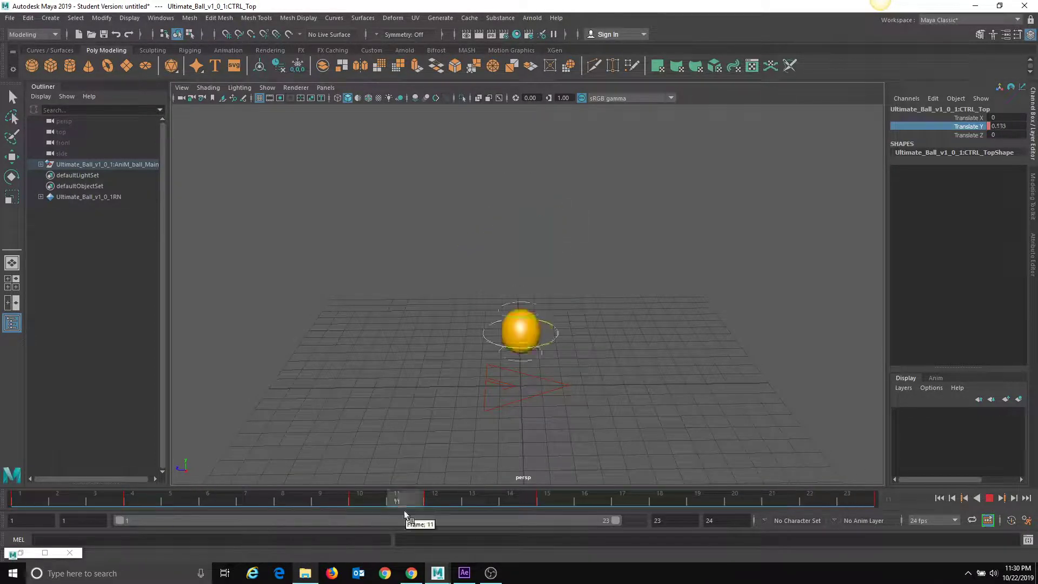
pyautogui.click(57, 500)
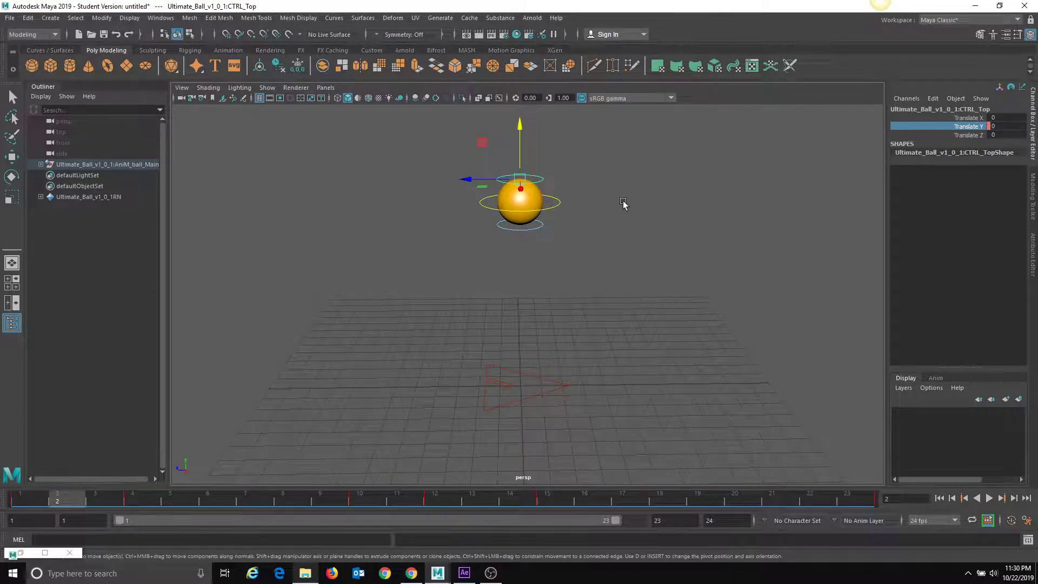
# Create a polygon plane under the ball and scale it uniformly to about 35.17 as a floor.
pyautogui.click(127, 66)
pyautogui.press('r')
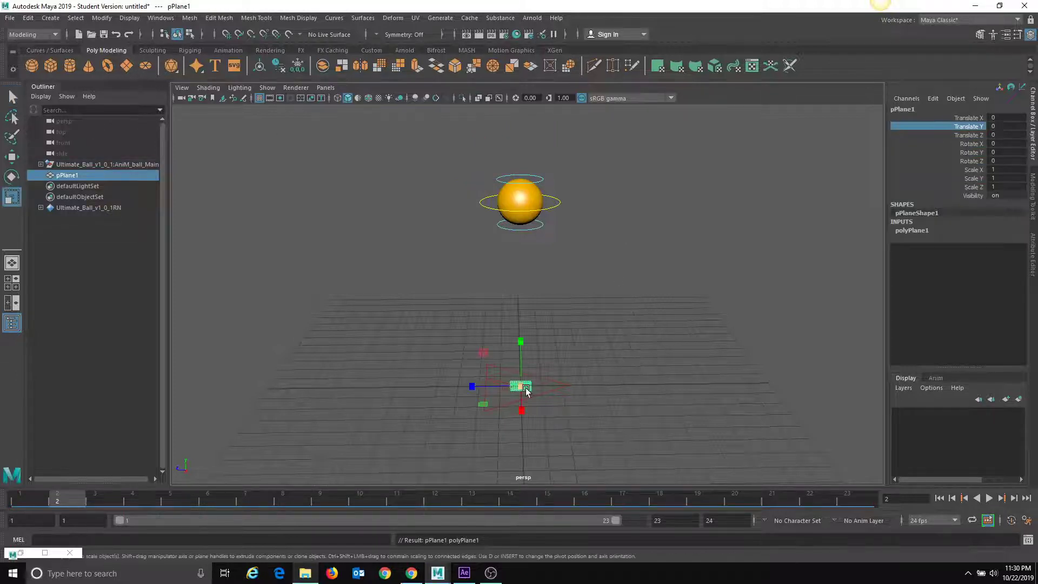
pyautogui.moveTo(527, 391); pyautogui.dragTo(843, 352)
pyautogui.keyDown('alt'); pyautogui.moveTo(672, 420); pyautogui.dragTo(400, 368); pyautogui.keyUp('alt')
pyautogui.keyDown('alt'); pyautogui.moveTo(400, 367); pyautogui.dragTo(564, 372, button='right'); pyautogui.keyUp('alt')
pyautogui.click(617, 240)
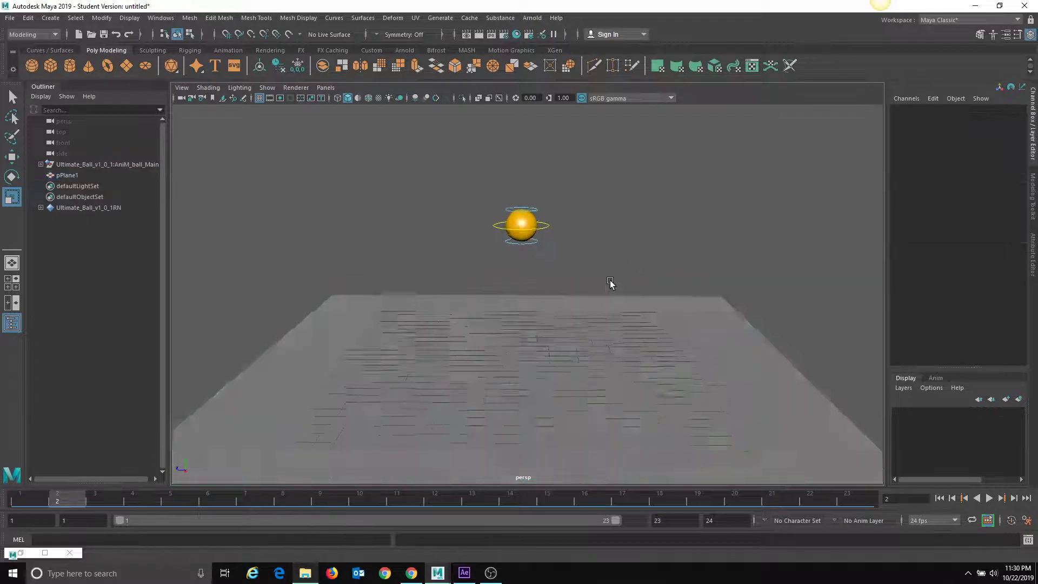
pyautogui.keyDown('alt'); pyautogui.moveTo(610, 281); pyautogui.dragTo(611, 285); pyautogui.keyUp('alt')
pyautogui.keyDown('alt'); pyautogui.moveTo(612, 285); pyautogui.dragTo(654, 295, button='right'); pyautogui.keyUp('alt')
pyautogui.keyDown('alt'); pyautogui.moveTo(563, 303); pyautogui.dragTo(552, 312); pyautogui.keyUp('alt')
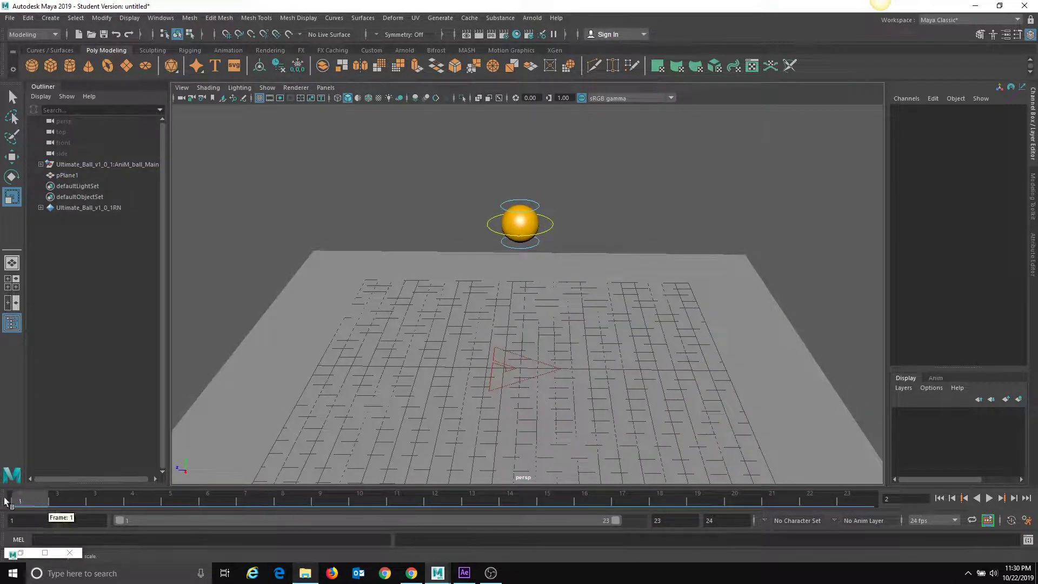
# Select the ball rig's controls, including CTRL_Root, without the floor plane and play back the bounce from frame 1.
pyautogui.click(22, 498)
pyautogui.moveTo(477, 169); pyautogui.dragTo(558, 279)
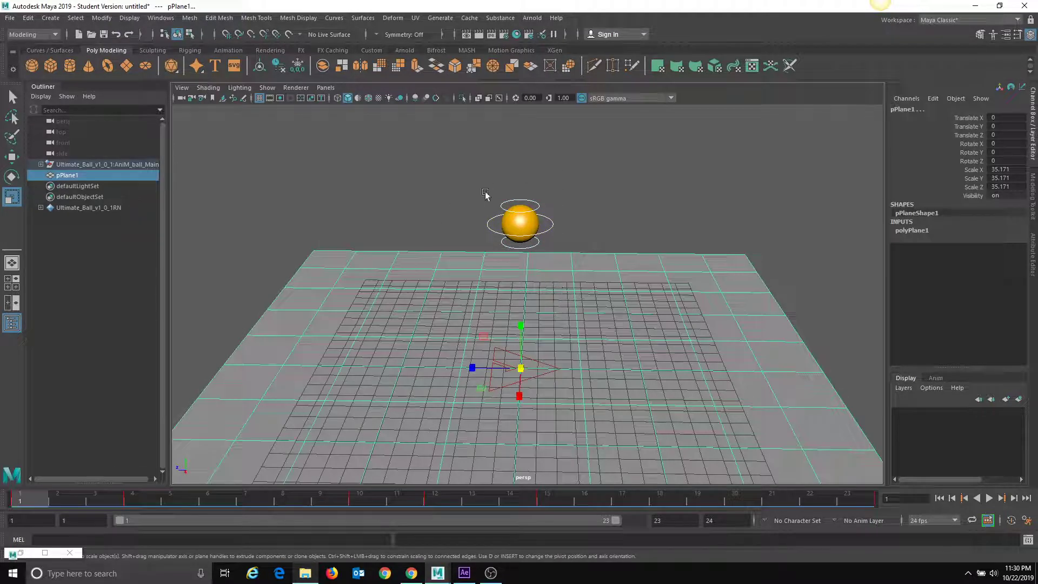
pyautogui.moveTo(484, 195); pyautogui.dragTo(623, 432)
pyautogui.keyDown('alt'); pyautogui.moveTo(699, 451); pyautogui.dragTo(764, 378); pyautogui.keyUp('alt')
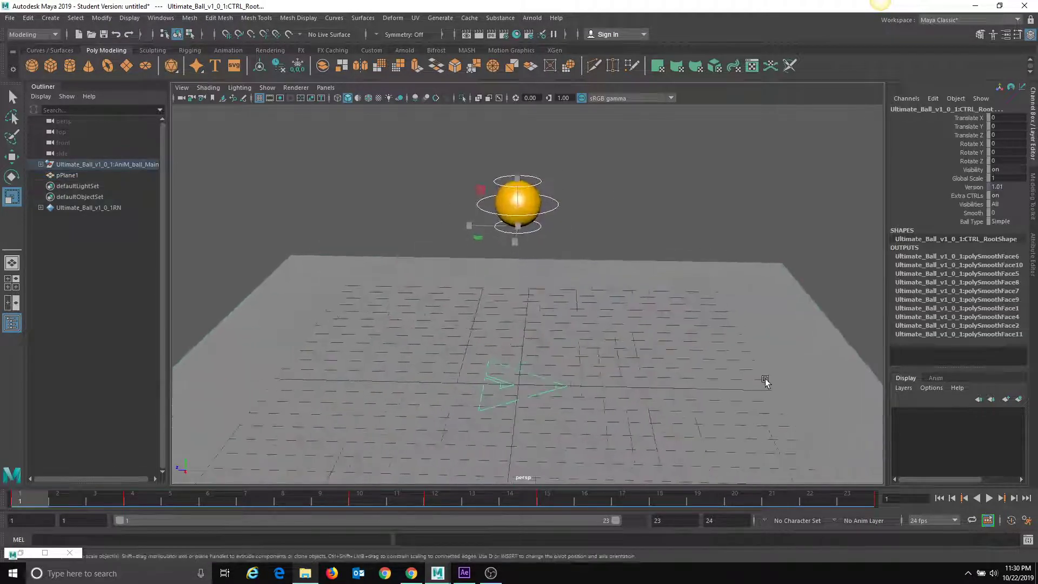
pyautogui.moveTo(89, 493); pyautogui.dragTo(22, 508)
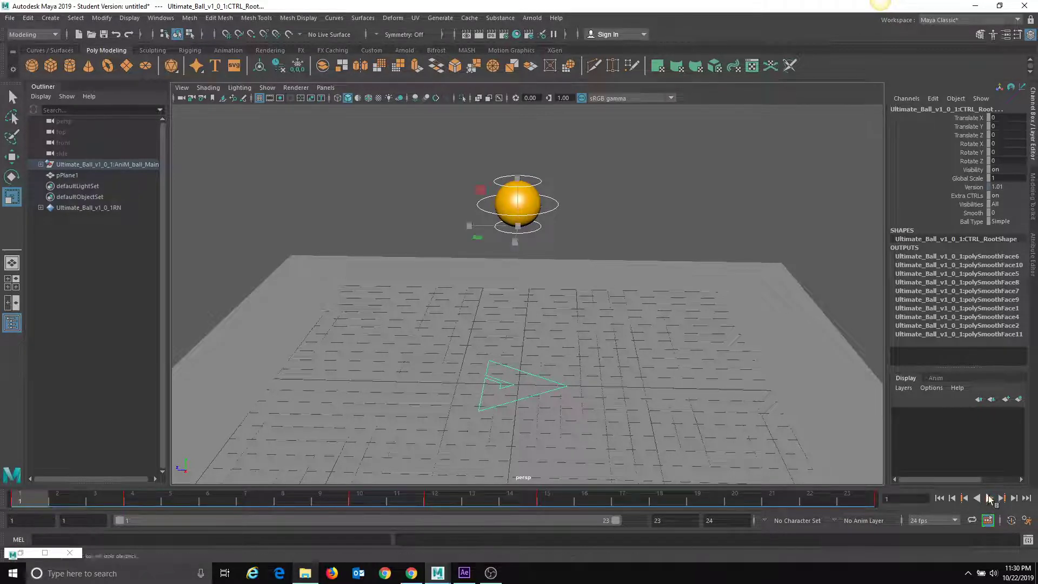
pyautogui.click(989, 497)
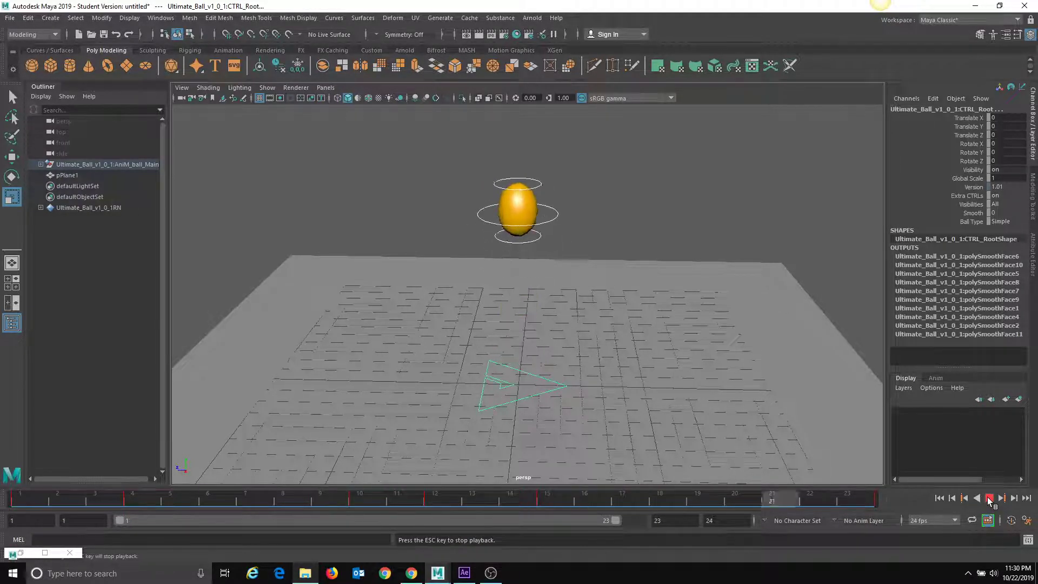
pyautogui.click(989, 498)
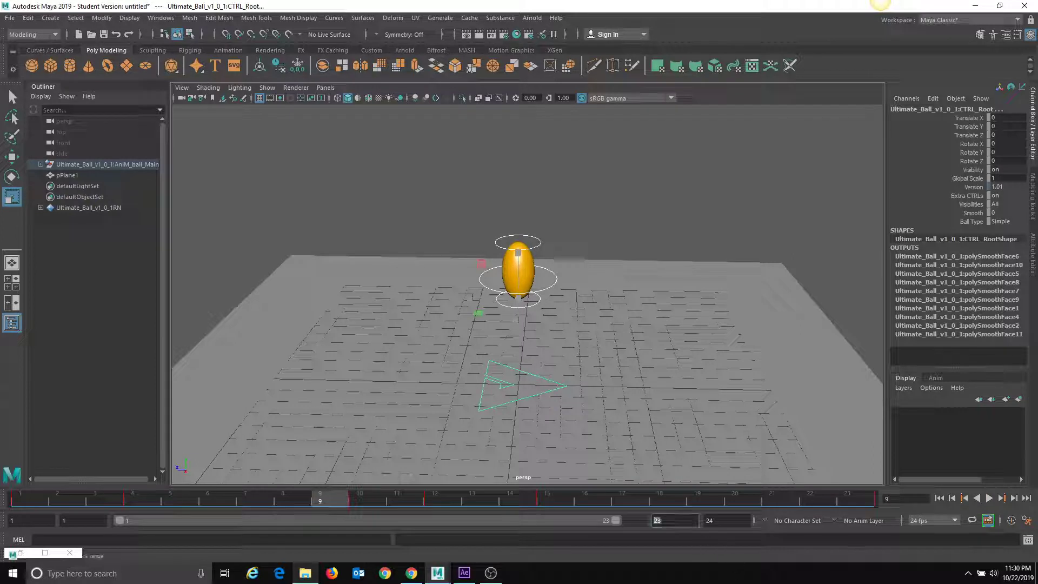
# Set the end of the playback range to frame 24 and return to frame 1.
pyautogui.write('2')
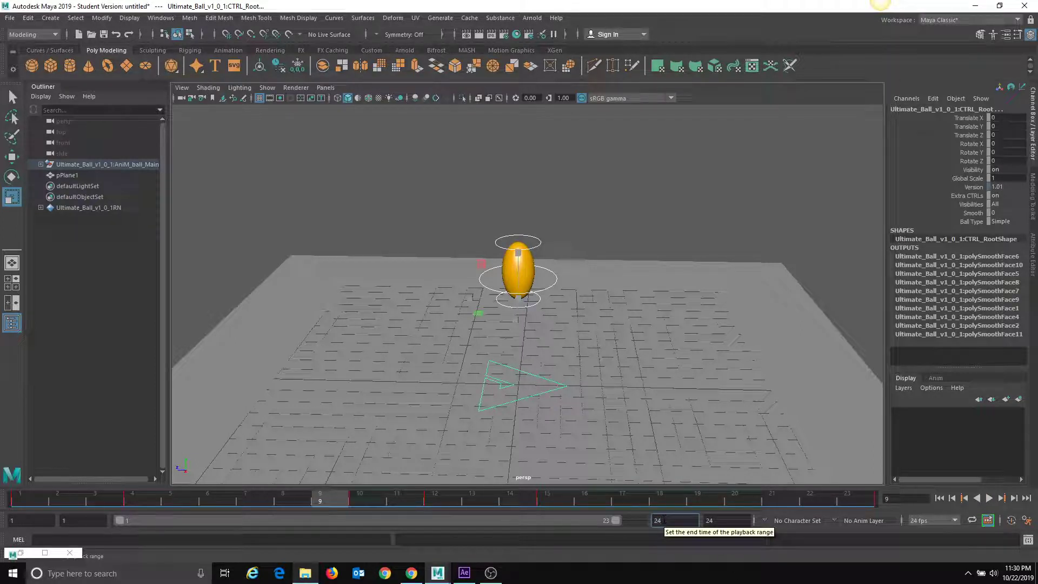
pyautogui.write('4')
pyautogui.press('Return')
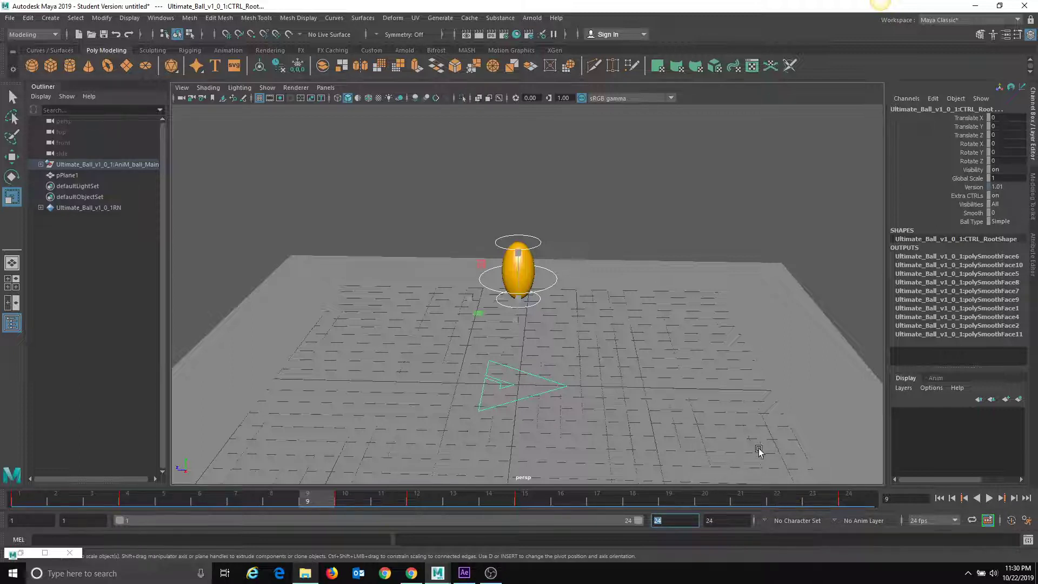
pyautogui.click(22, 498)
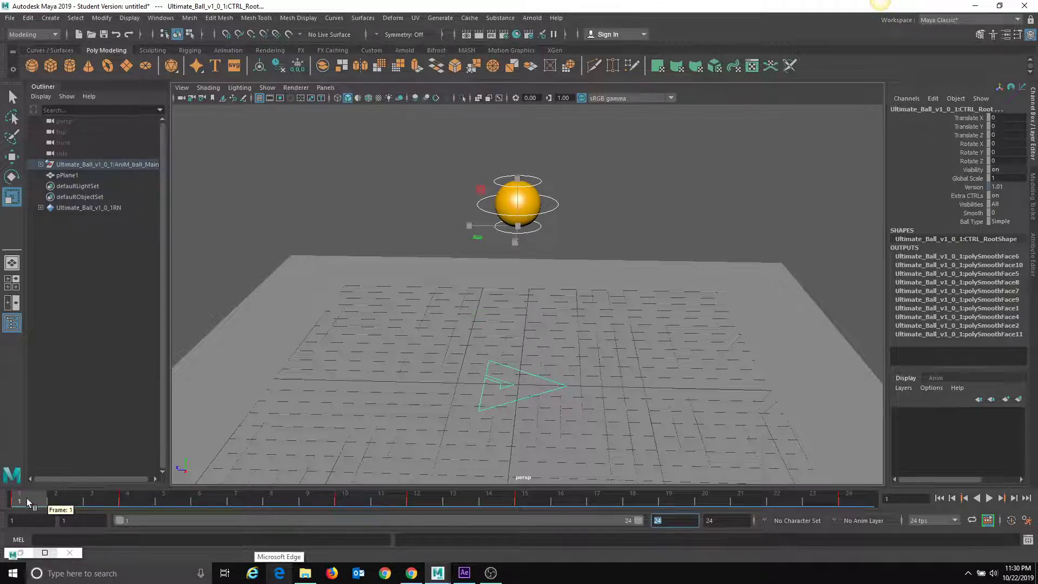
pyautogui.keyDown('shift'); pyautogui.click(27, 498); pyautogui.keyUp('shift')
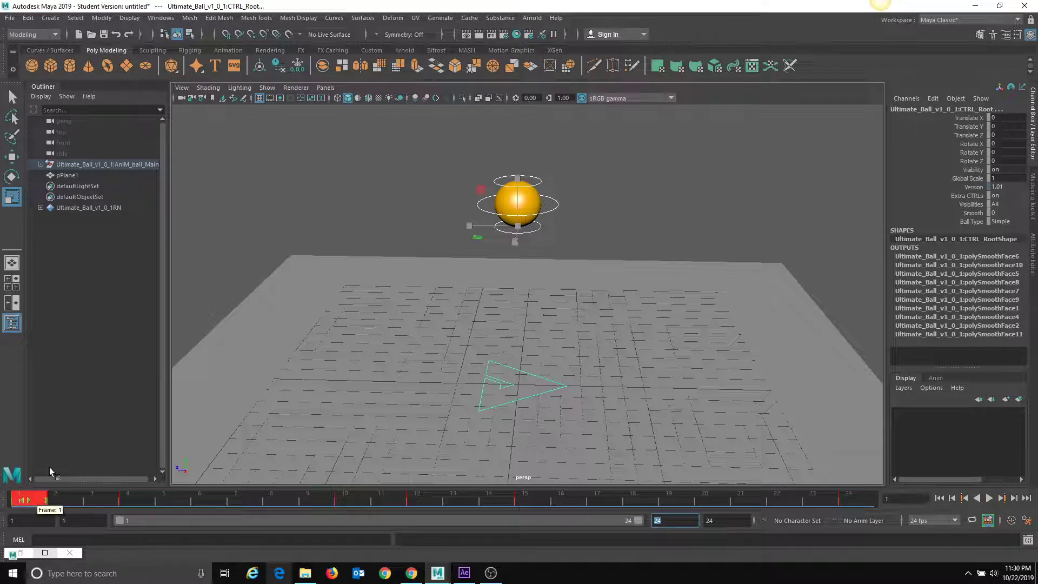
# Select only the ball's CTRL_Bottom, CTRL_Top and CTRL_Main controls, leaving out CTRL_Root and the floor plane.
pyautogui.click(225, 232)
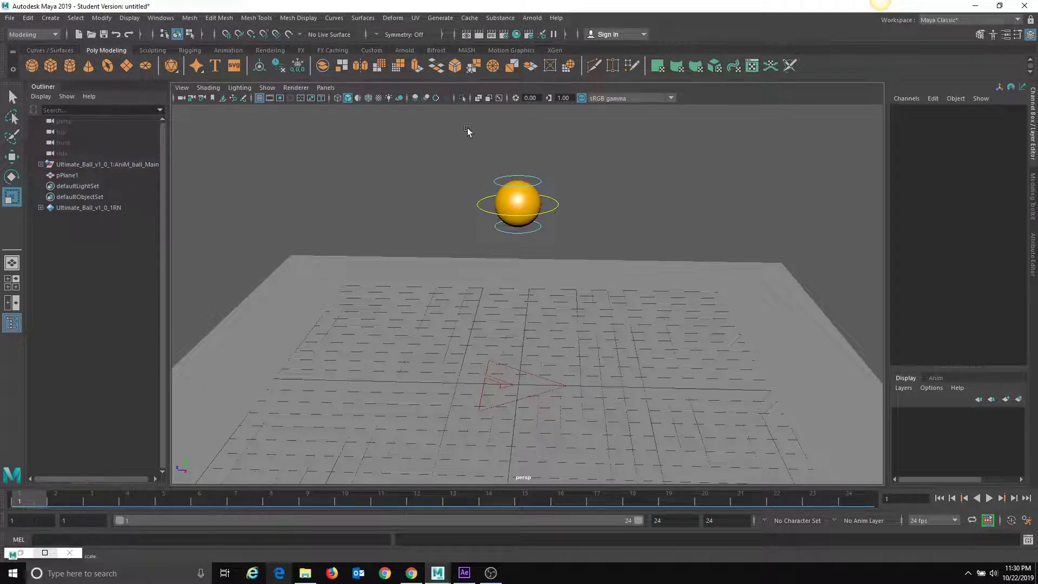
pyautogui.moveTo(466, 124); pyautogui.dragTo(576, 229)
pyautogui.moveTo(420, 155); pyautogui.dragTo(570, 244)
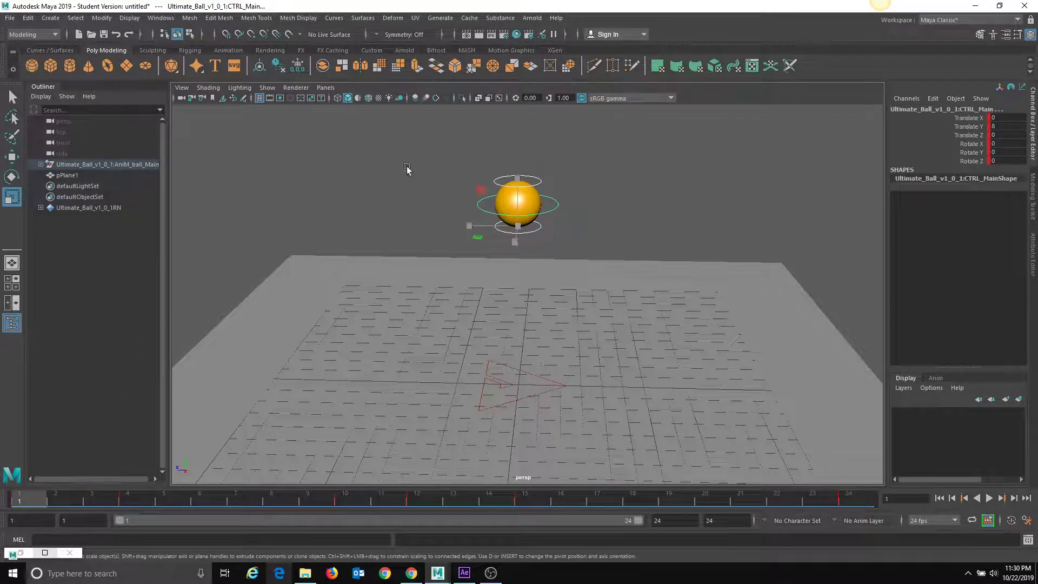
pyautogui.moveTo(419, 137); pyautogui.dragTo(569, 246)
pyautogui.moveTo(444, 152); pyautogui.dragTo(607, 243)
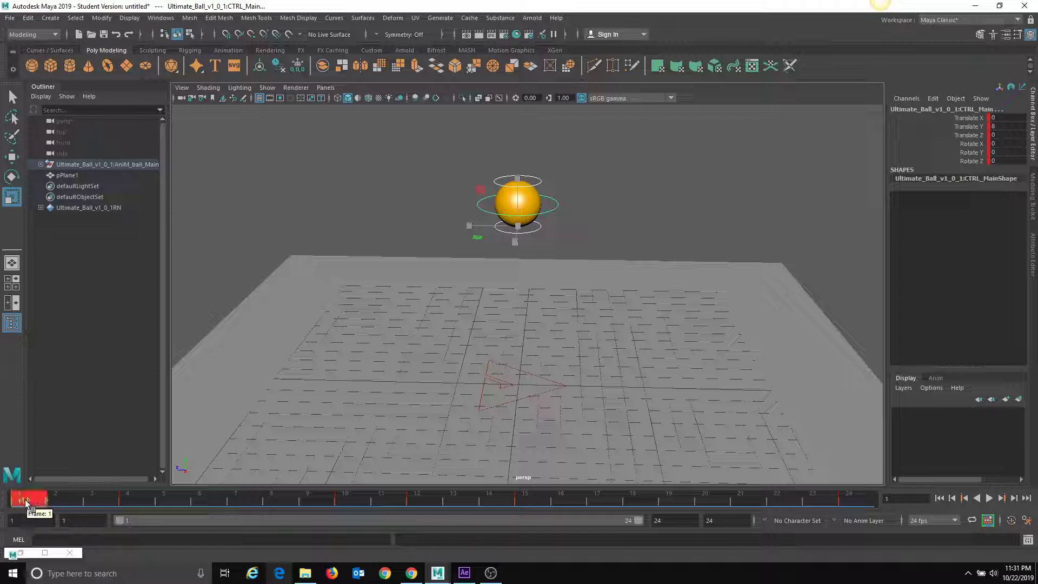
# Try retiming the selected controls' keys across frames 1 to 24 during playback, and undo the change.
pyautogui.keyDown('shift'); pyautogui.moveTo(31, 502); pyautogui.dragTo(880, 522); pyautogui.keyUp('shift')
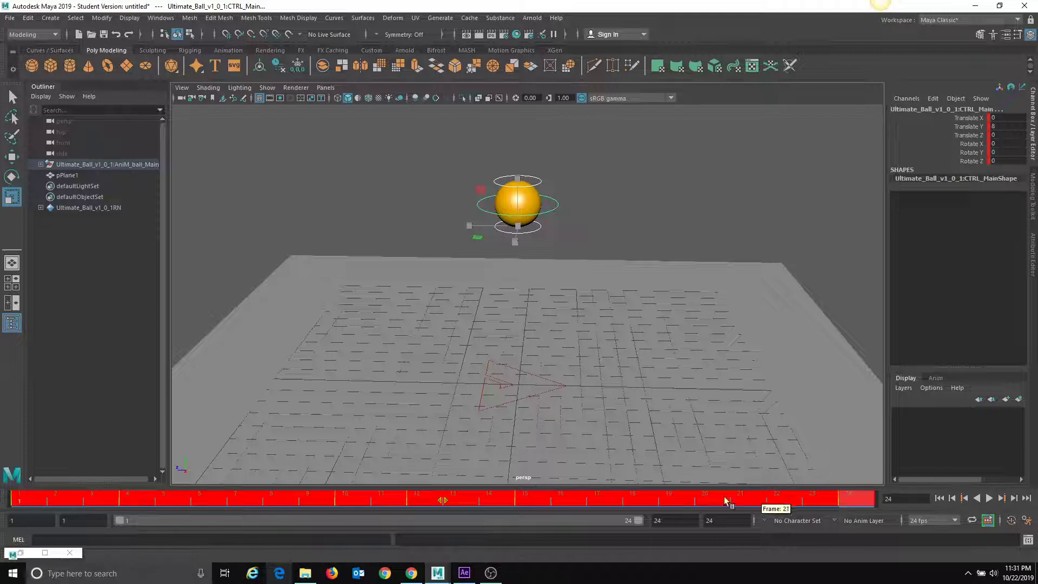
pyautogui.click(444, 502)
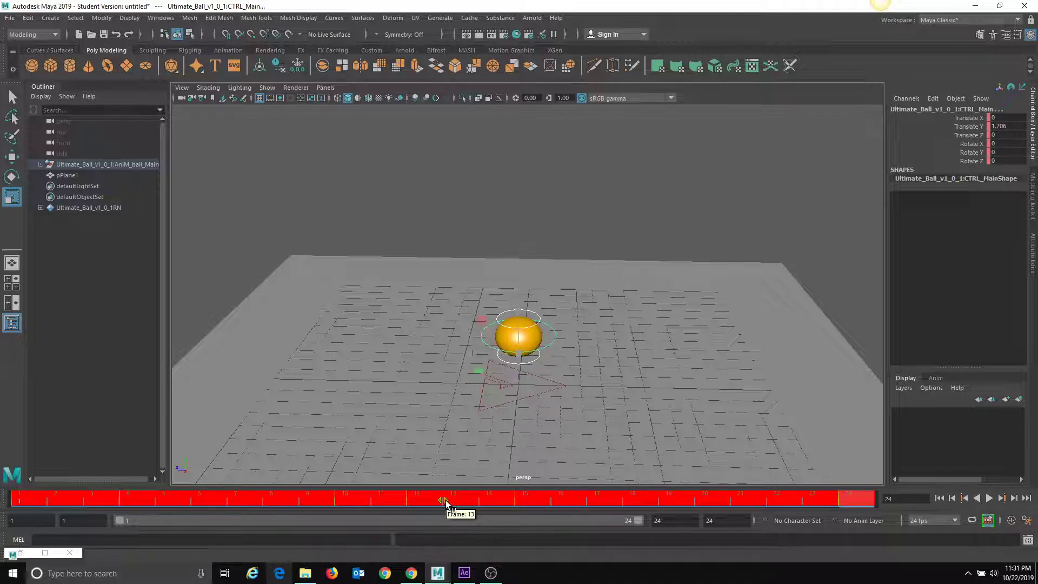
pyautogui.hotkey('alt', 'v')
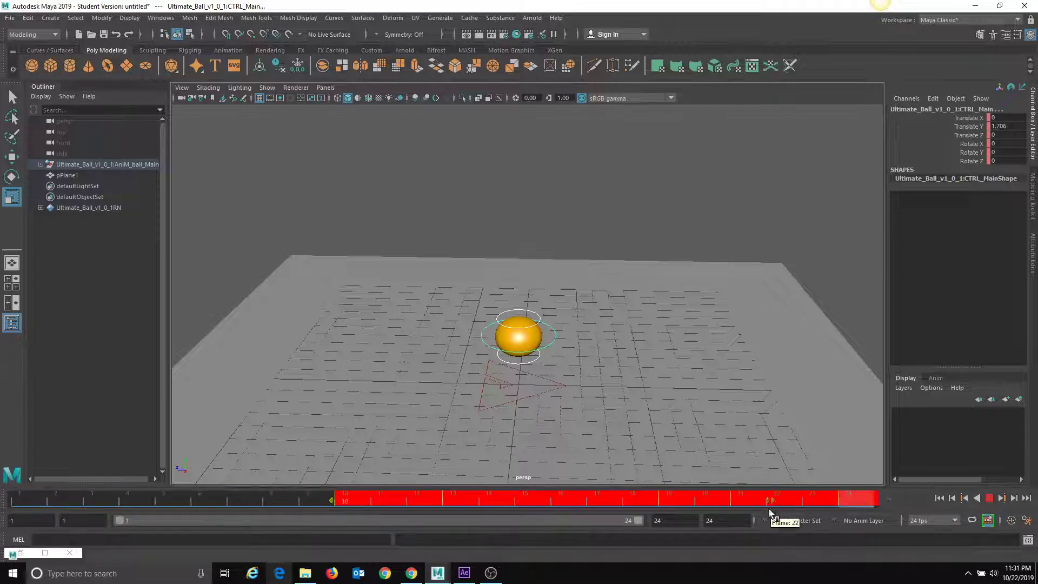
pyautogui.moveTo(770, 509); pyautogui.dragTo(611, 514)
pyautogui.hotkey('ctrl', 'z')
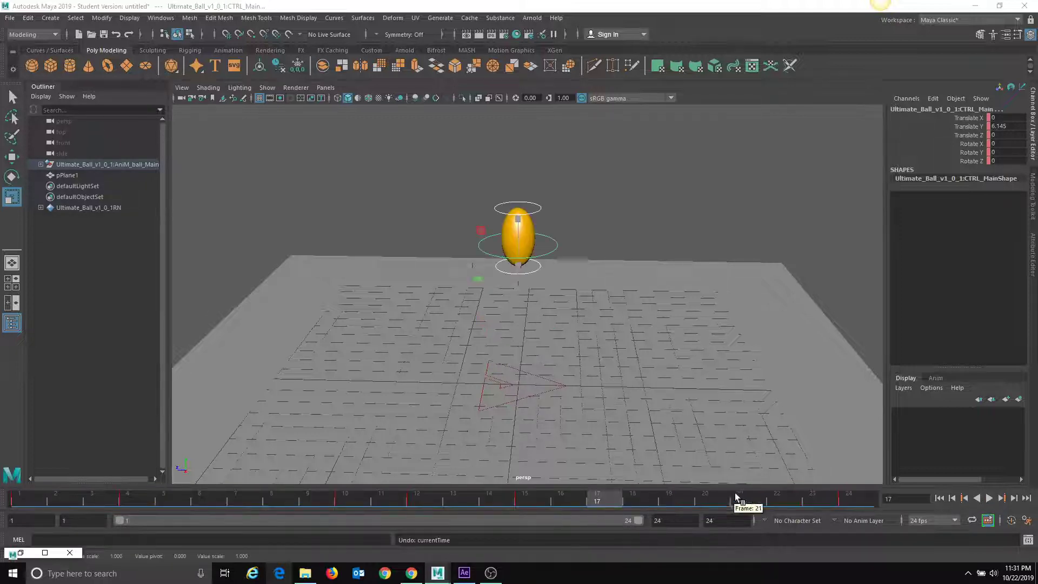
# Select all the ball's keys and extend both the animation and playback ranges to run from frame 0 to 25.
pyautogui.doubleClick(834, 502)
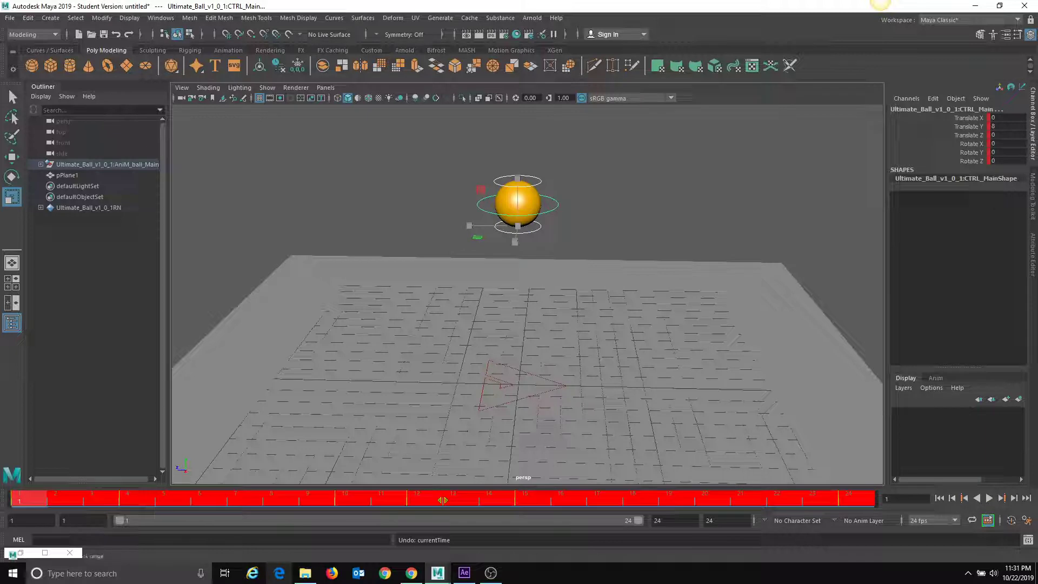
pyautogui.write('25')
pyautogui.press('Return')
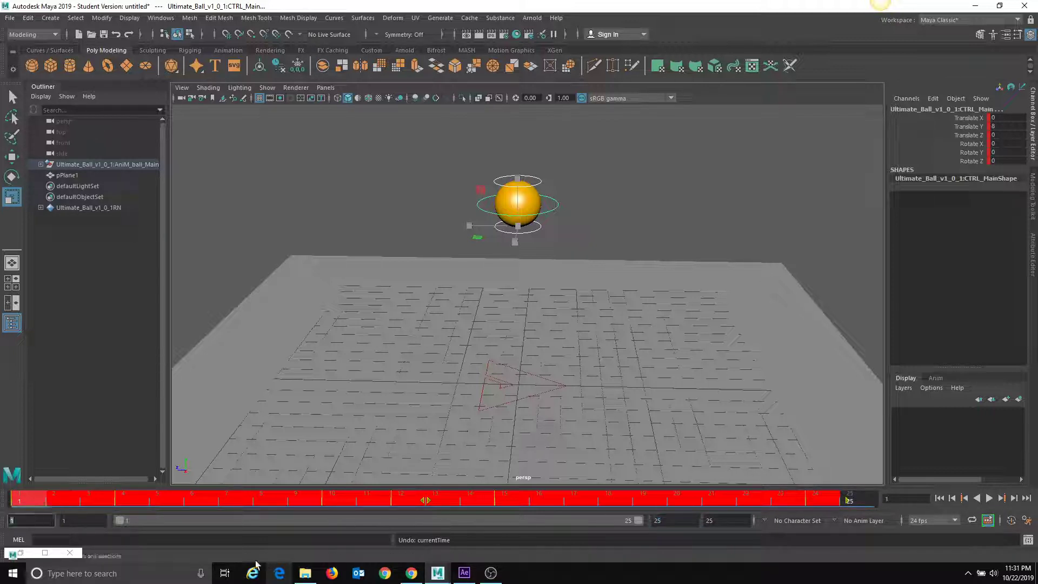
pyautogui.write('0')
pyautogui.press('Return')
pyautogui.click(64, 520)
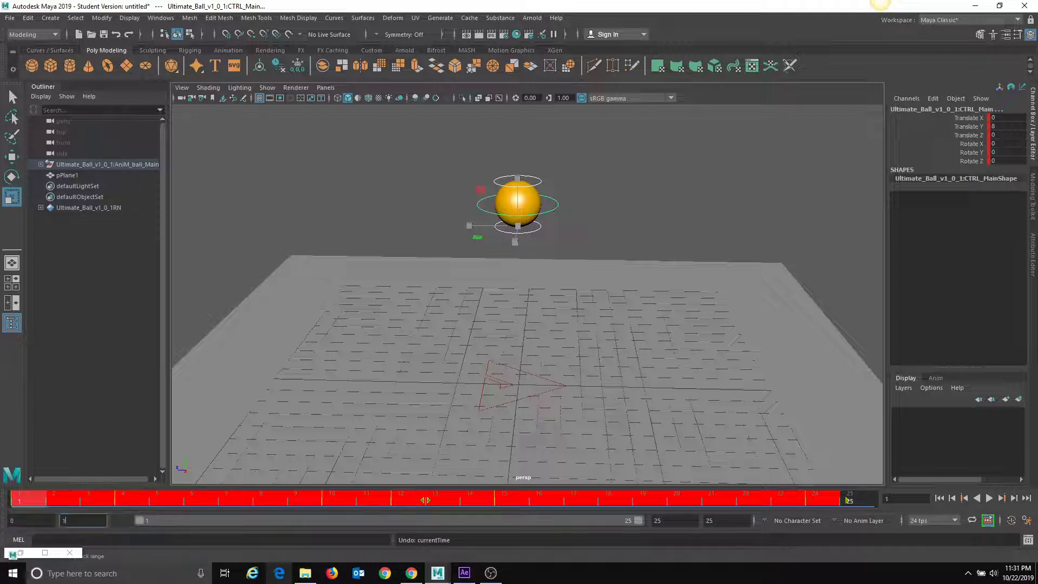
pyautogui.write('0')
pyautogui.press('Return')
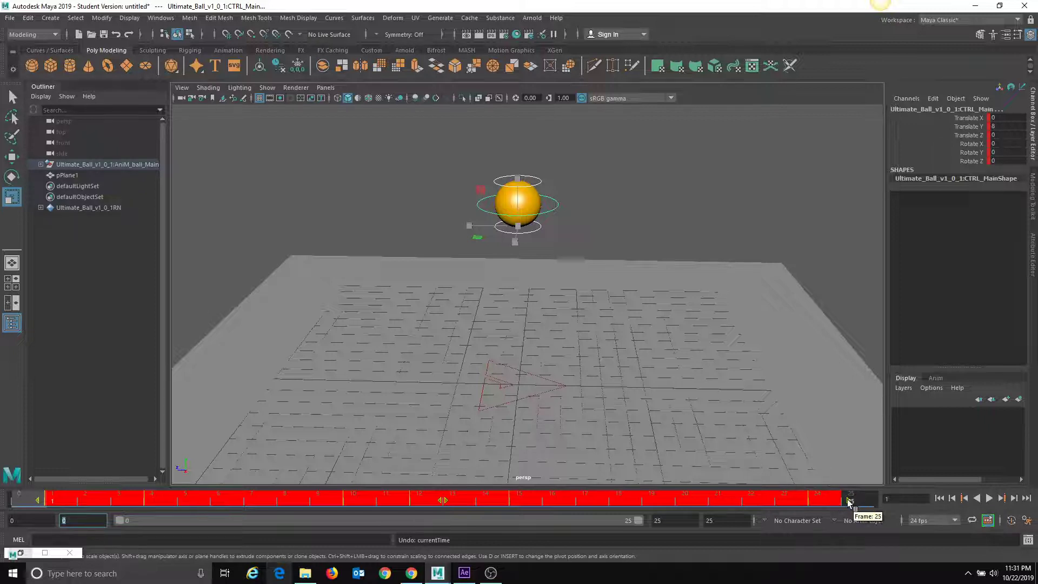
# Compress the selected keys so their range ends at frame 15, deselect the ball's controls and briefly play back the faster bounce.
pyautogui.keyDown('shift'); pyautogui.moveTo(849, 502); pyautogui.dragTo(524, 517); pyautogui.keyUp('shift')
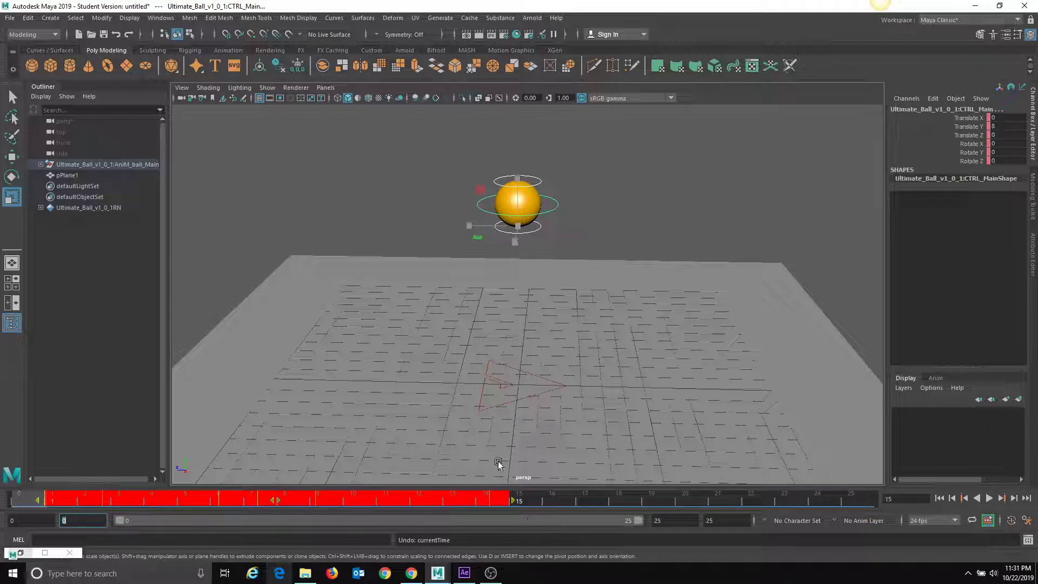
pyautogui.click(433, 375)
pyautogui.hotkey('alt', 'v')
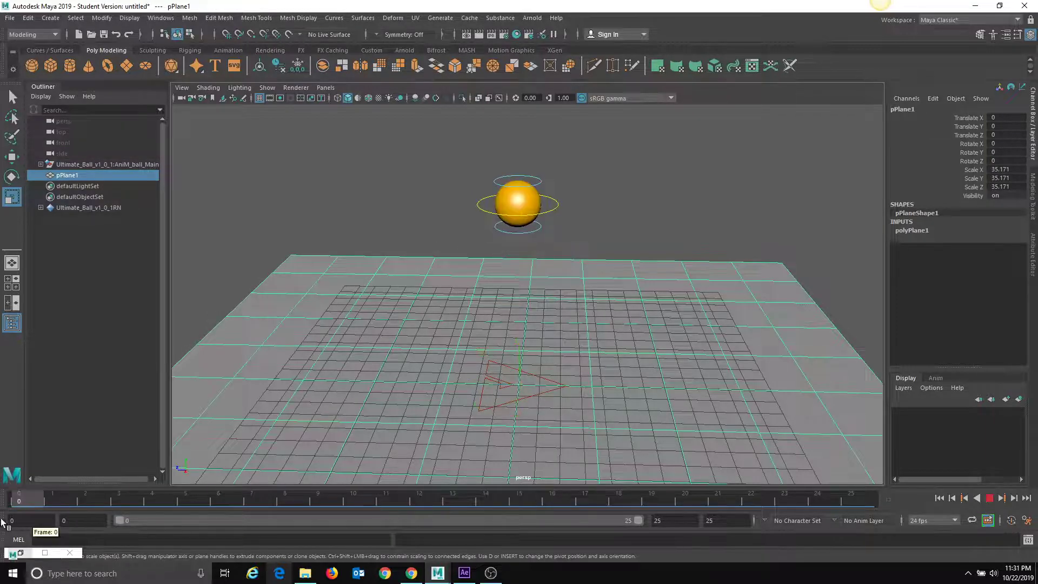
pyautogui.hotkey('alt', 'v')
# Set the playback range to frames 1 to 14 and play back the compressed bounce.
pyautogui.moveTo(76, 520); pyautogui.dragTo(1, 503)
pyautogui.write('1')
pyautogui.press('Return')
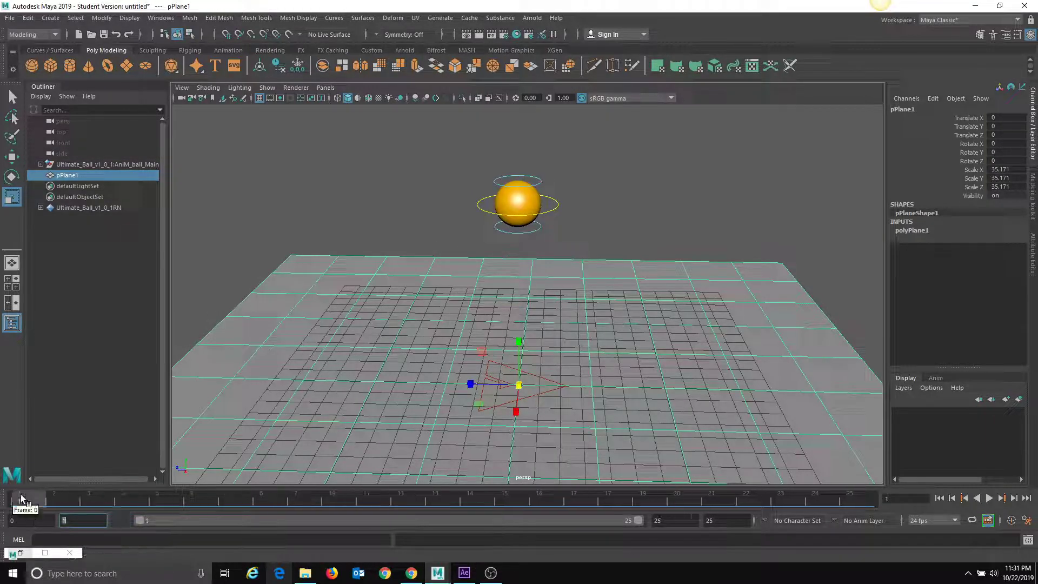
pyautogui.click(670, 520)
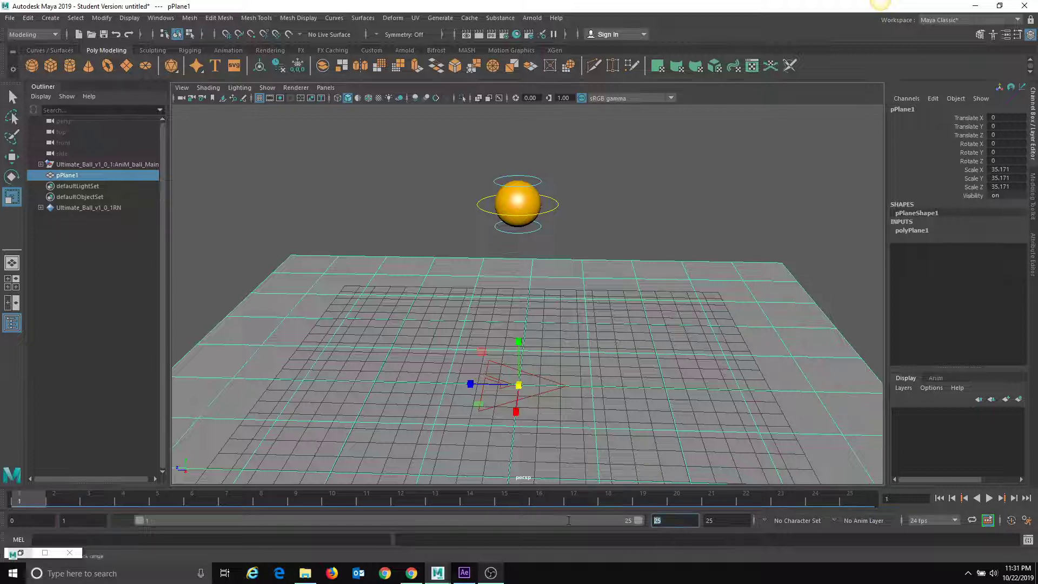
pyautogui.write('14')
pyautogui.press('Return')
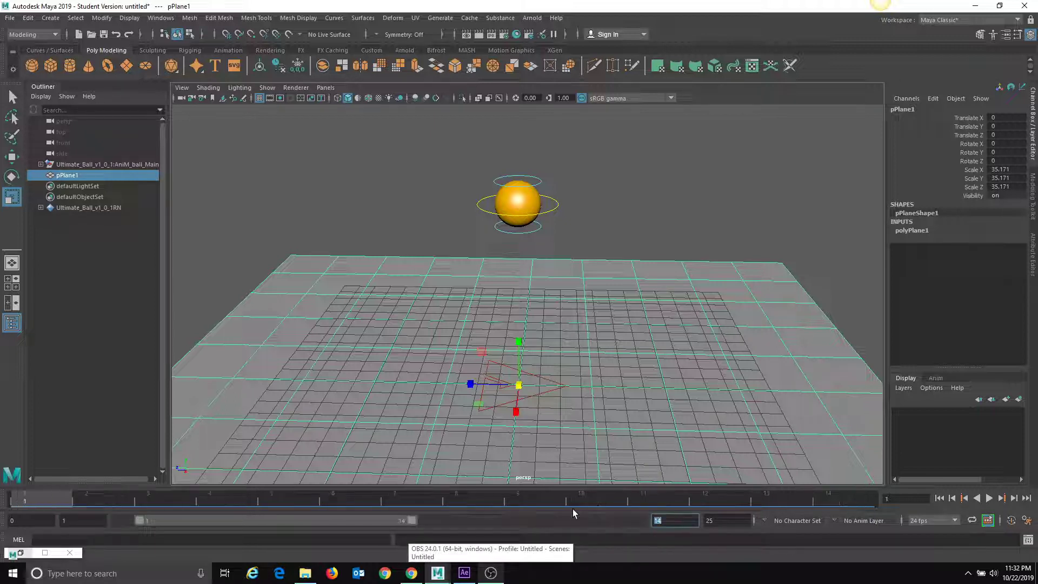
pyautogui.click(988, 498)
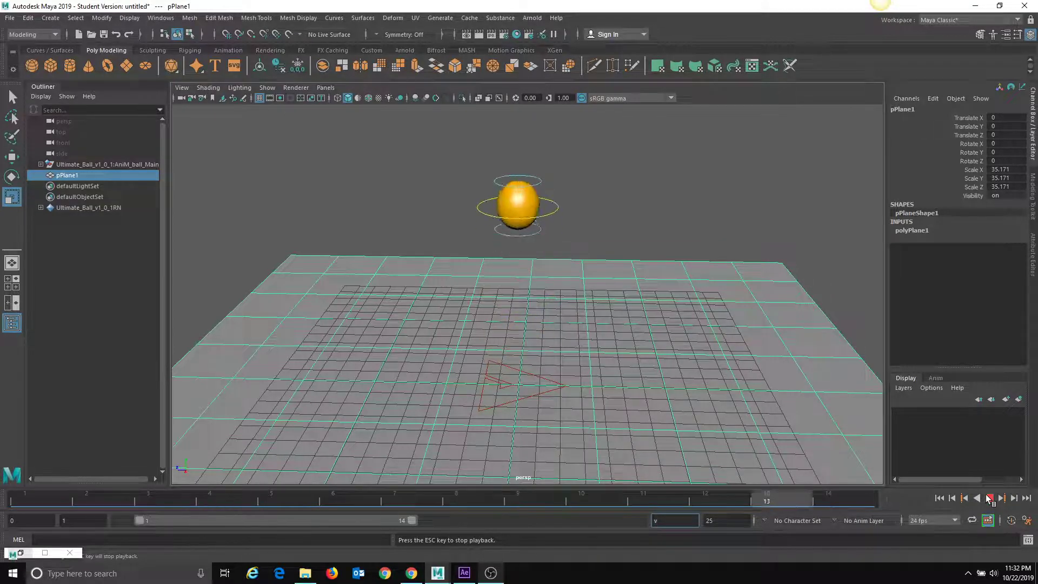
pyautogui.click(989, 498)
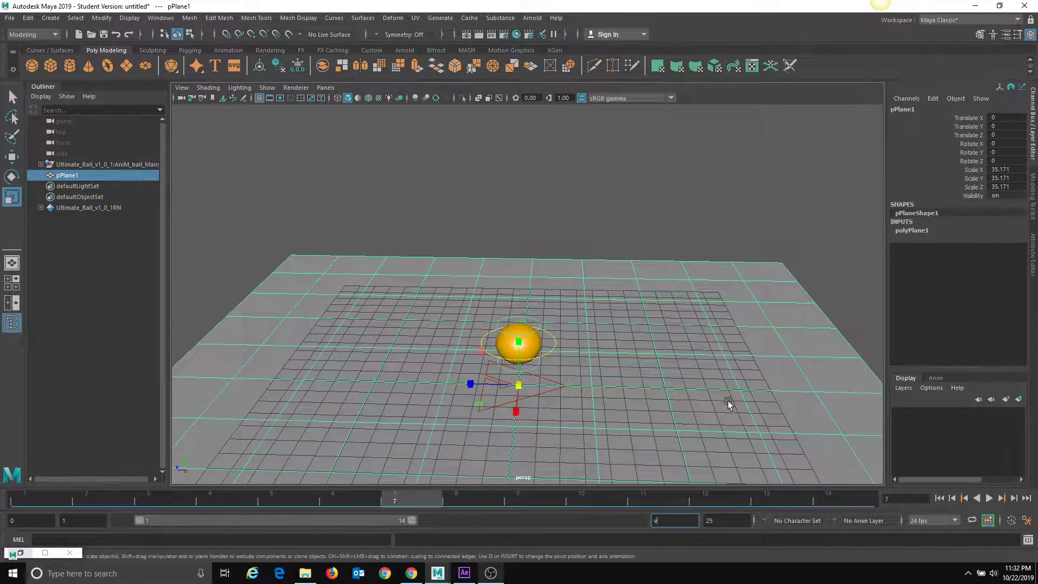
# Undo the key compression, set the playback range's end to frame 24 and stay at frame 1.
pyautogui.hotkey('ctrl', 'z')
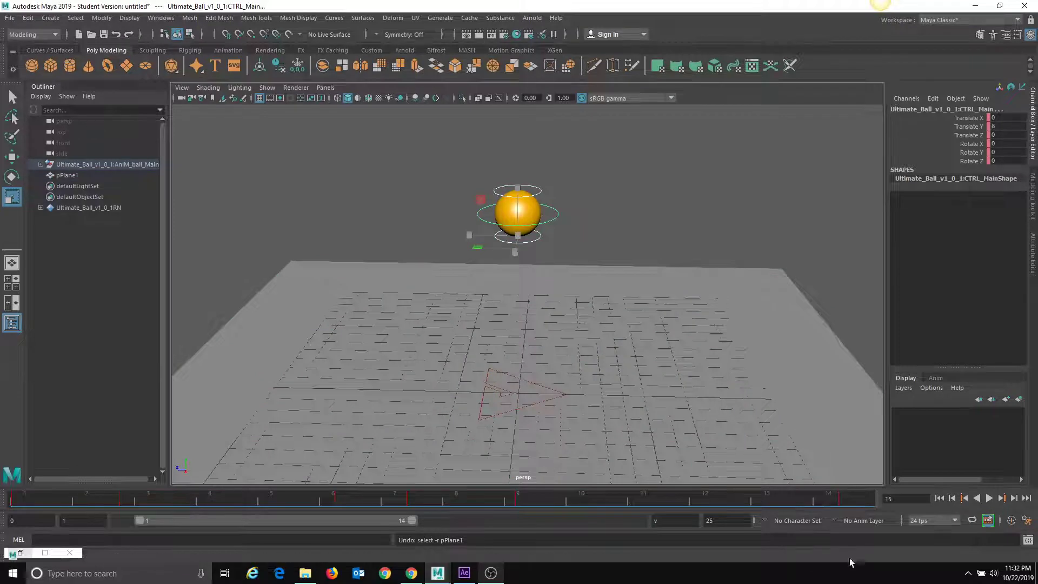
pyautogui.hotkey('alt', 'shift', 'v')
pyautogui.hotkey('ctrl', 'z')
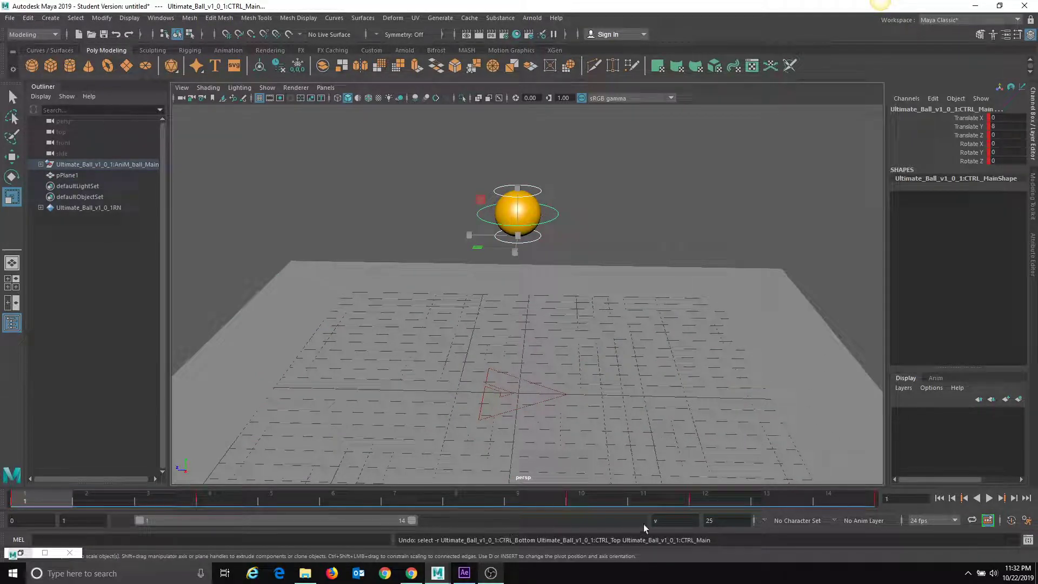
pyautogui.moveTo(663, 520); pyautogui.dragTo(633, 515)
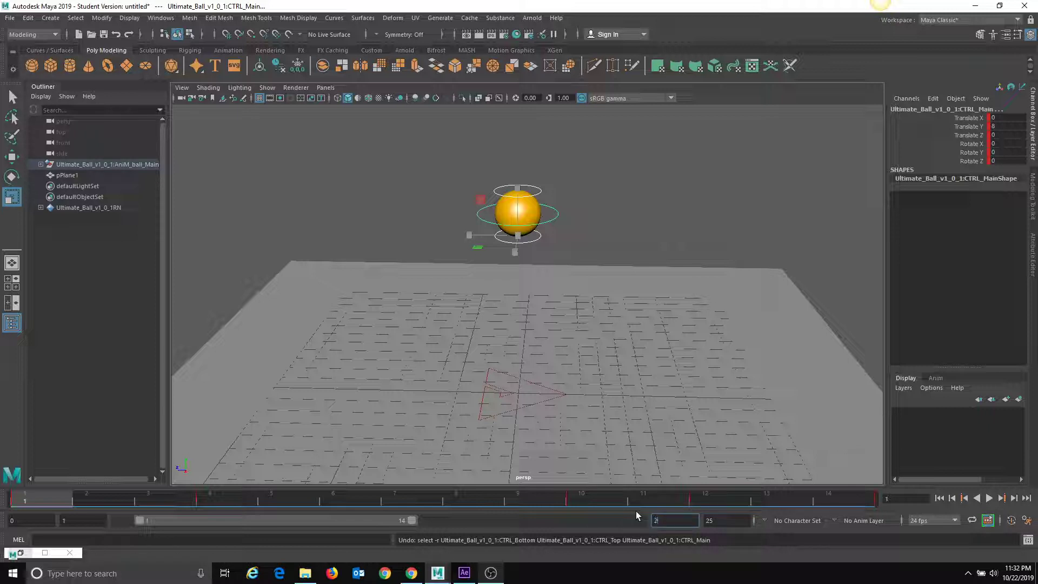
pyautogui.press('Return')
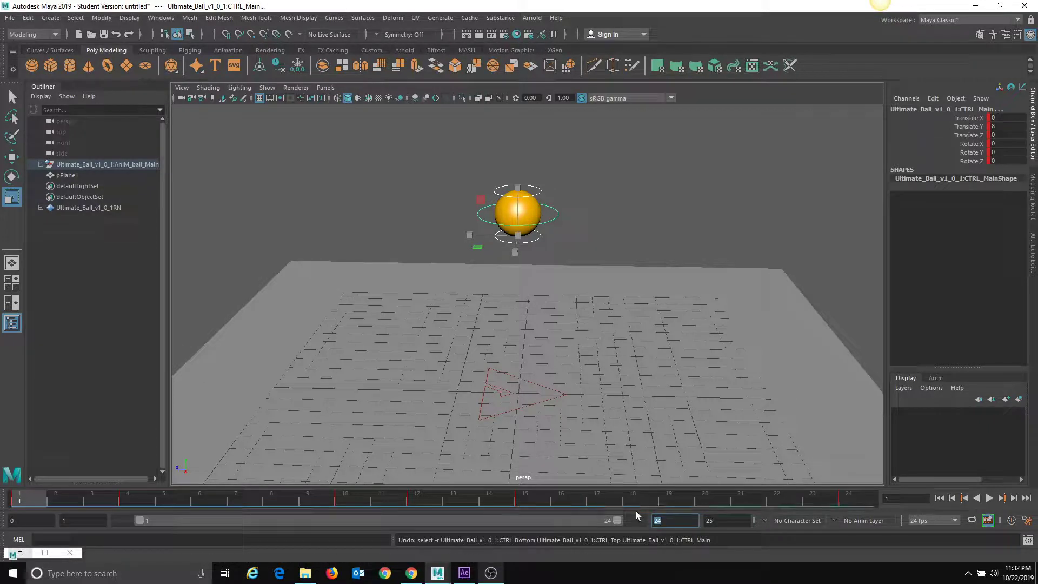
pyautogui.moveTo(45, 498); pyautogui.dragTo(22, 465)
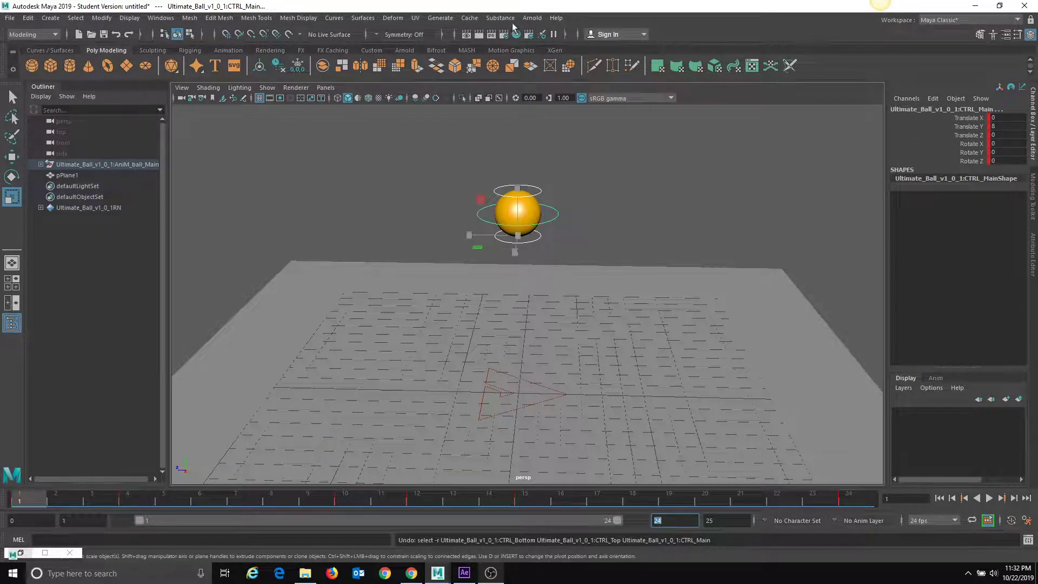
# Create an Arnold area light and raise it above the ball to about 11.38 in Translate Y.
pyautogui.click(532, 18)
pyautogui.moveTo(553, 66)
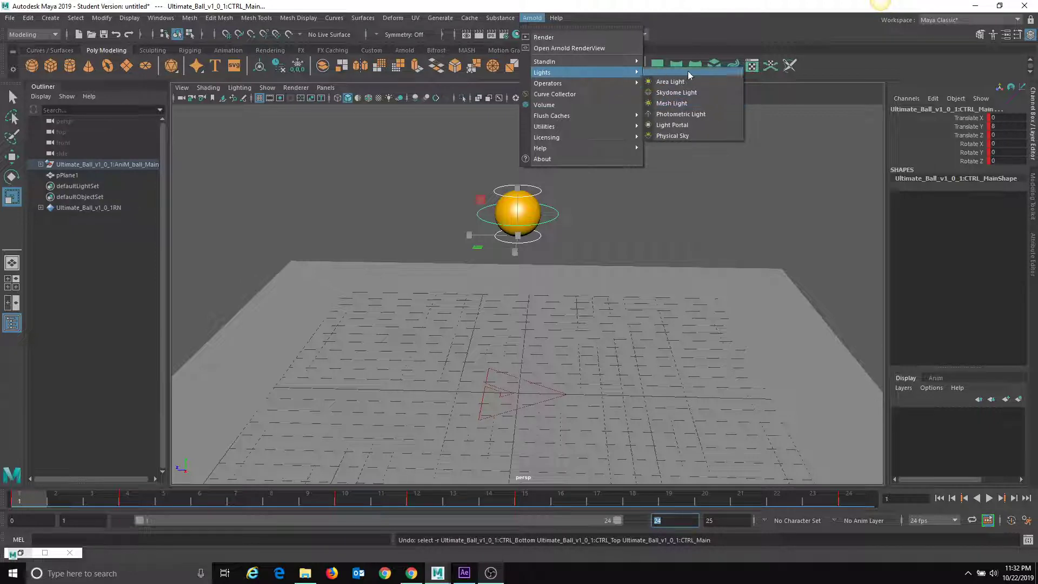
pyautogui.click(689, 85)
pyautogui.keyDown('alt'); pyautogui.moveTo(730, 219); pyautogui.dragTo(657, 227); pyautogui.keyUp('alt')
pyautogui.press('w')
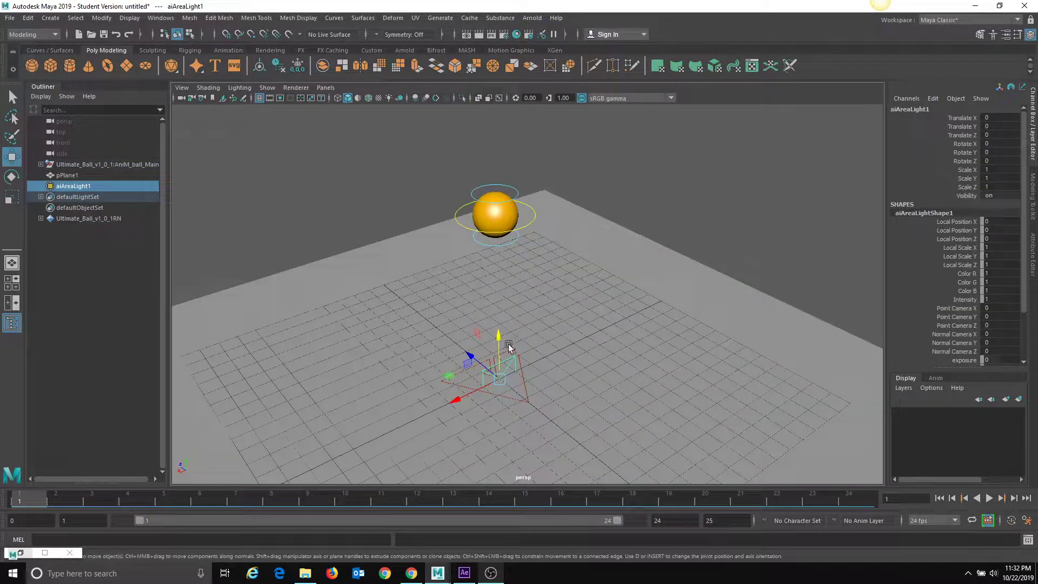
pyautogui.moveTo(498, 338); pyautogui.dragTo(606, 107)
pyautogui.keyDown('alt'); pyautogui.moveTo(606, 107); pyautogui.dragTo(596, 184); pyautogui.keyUp('alt')
# Move the area light to about X 4.755, Z 2.672 and rotate it to about -41.3, 51.0, -13.1 to aim it downward at the ball.
pyautogui.press('e')
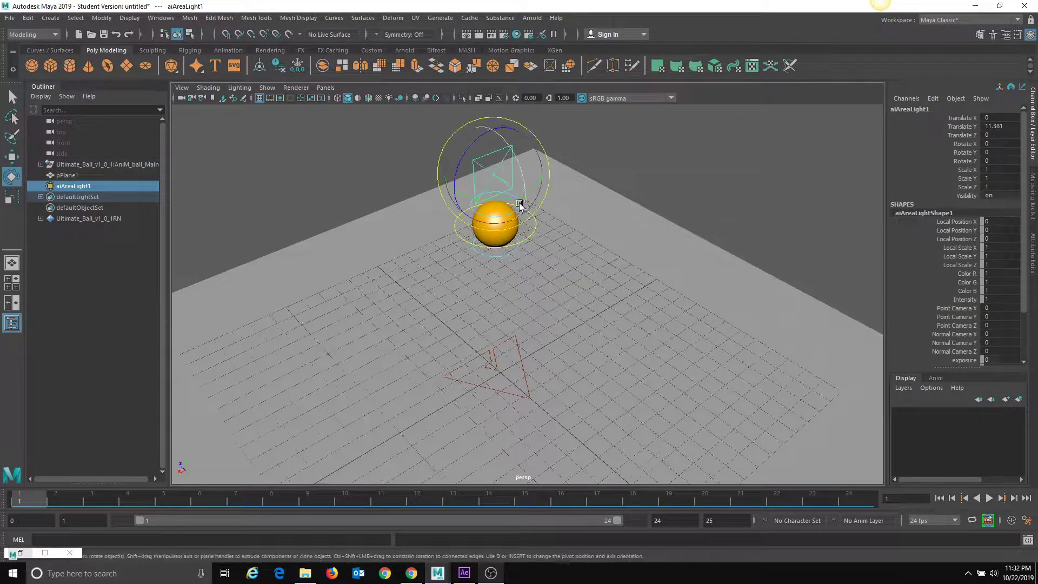
pyautogui.moveTo(519, 204)
pyautogui.keyDown('alt'); pyautogui.mouseDown()
pyautogui.moveTo(518, 217)
pyautogui.moveTo(531, 199)
pyautogui.moveTo(506, 217)
pyautogui.mouseUp(); pyautogui.keyUp('alt')
pyautogui.press('w')
pyautogui.moveTo(462, 263)
pyautogui.mouseDown()
pyautogui.moveTo(353, 361)
pyautogui.moveTo(461, 283)
pyautogui.mouseUp()
pyautogui.press('e')
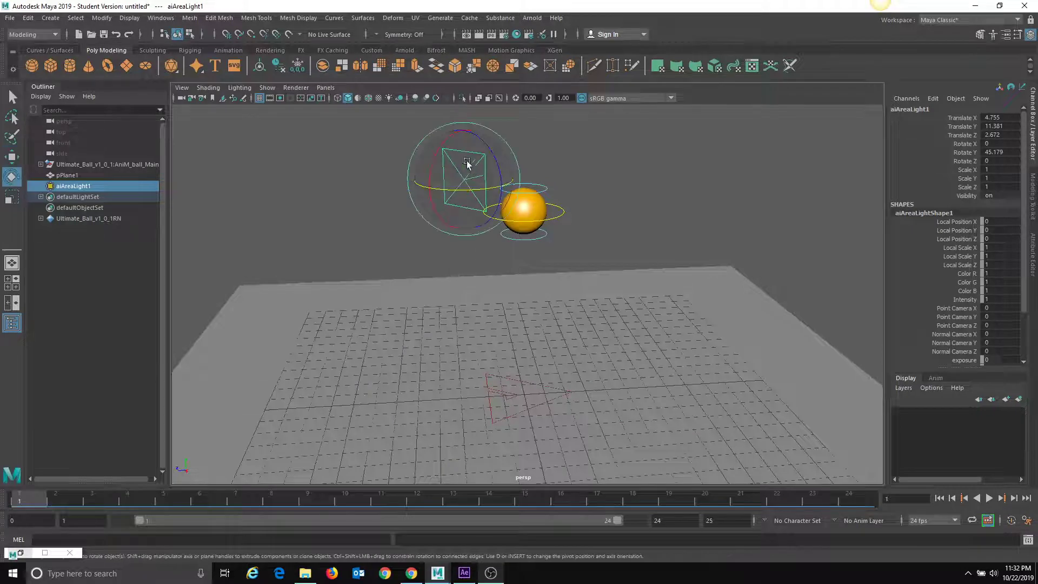
pyautogui.moveTo(466, 163); pyautogui.dragTo(478, 219)
pyautogui.press('r')
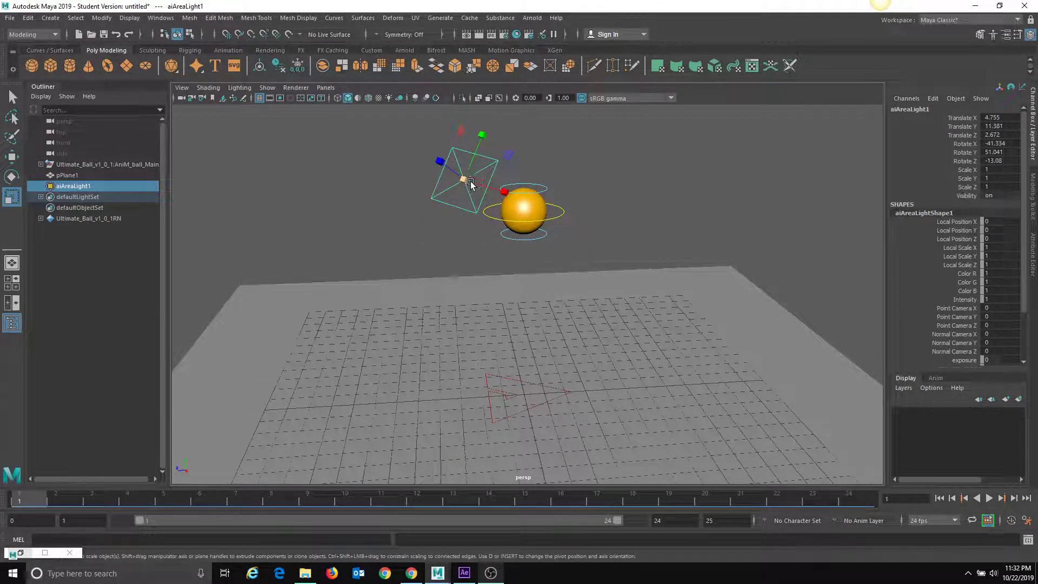
# Raise the area light's intensity to about 5.844 in its shape attributes.
pyautogui.click(1033, 100)
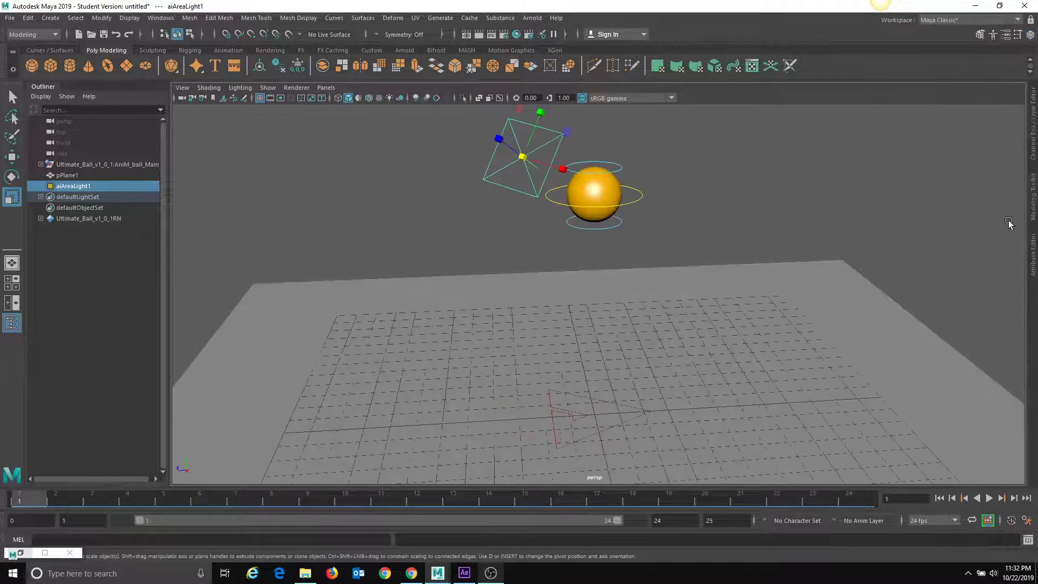
pyautogui.click(1032, 251)
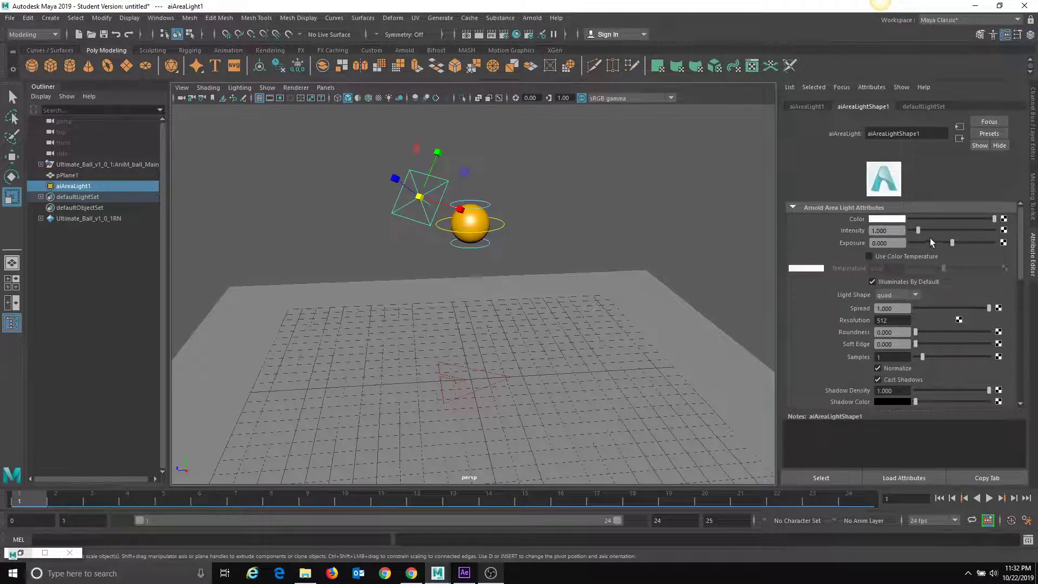
pyautogui.moveTo(969, 227); pyautogui.dragTo(957, 228)
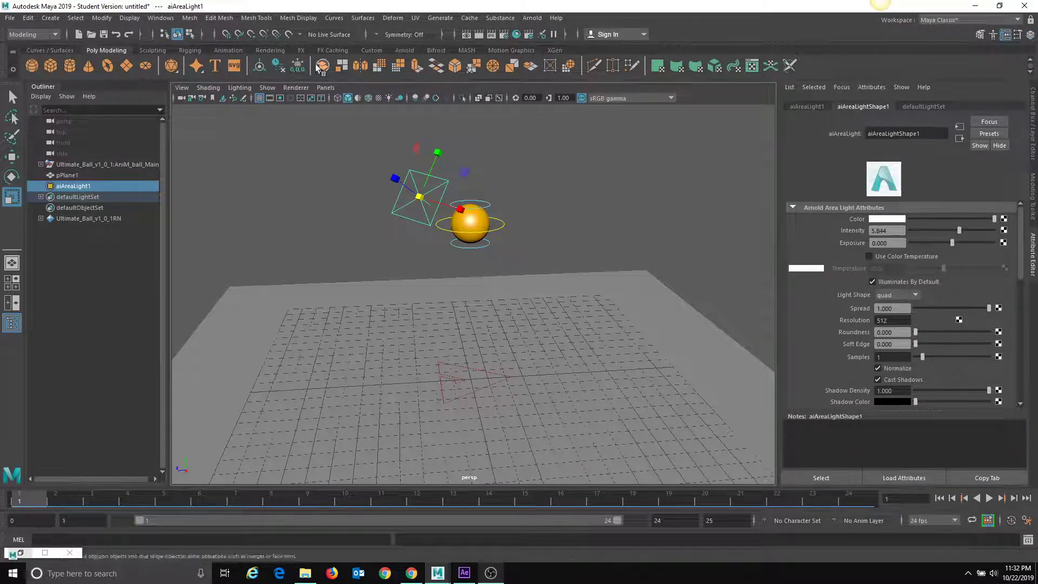
# Start an Arnold render in the perspective viewport and raise the area light's intensity to 10 and exposure to about 2.632.
pyautogui.click(296, 87)
pyautogui.click(320, 115)
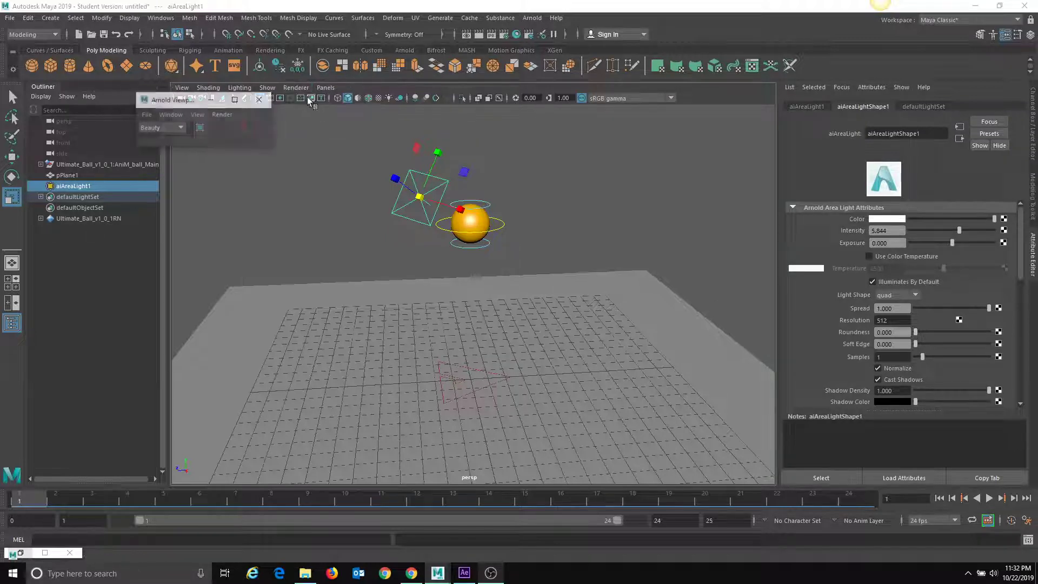
pyautogui.click(244, 128)
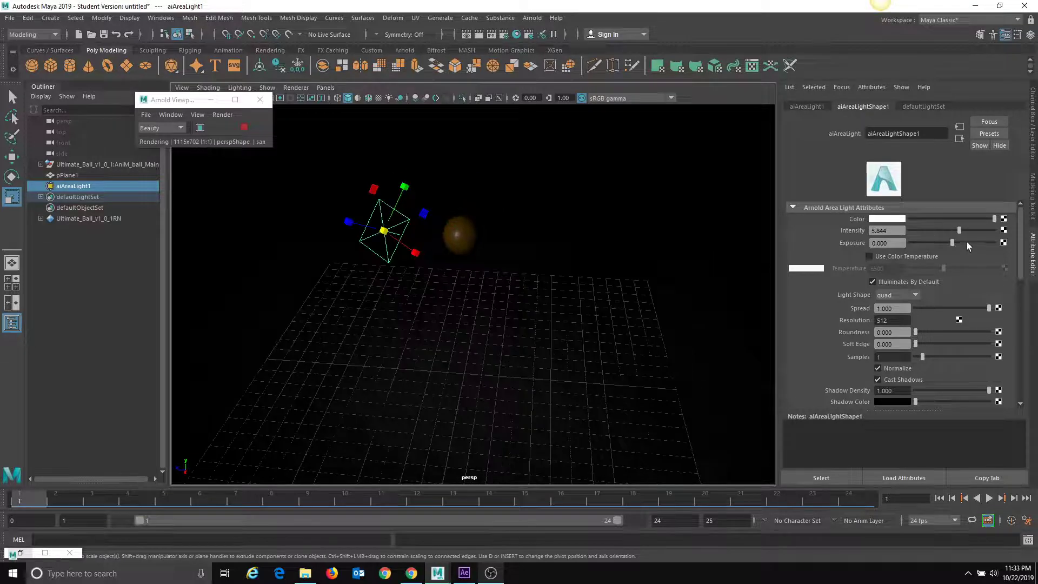
pyautogui.moveTo(961, 231)
pyautogui.mouseDown()
pyautogui.moveTo(995, 231)
pyautogui.moveTo(974, 242)
pyautogui.mouseUp()
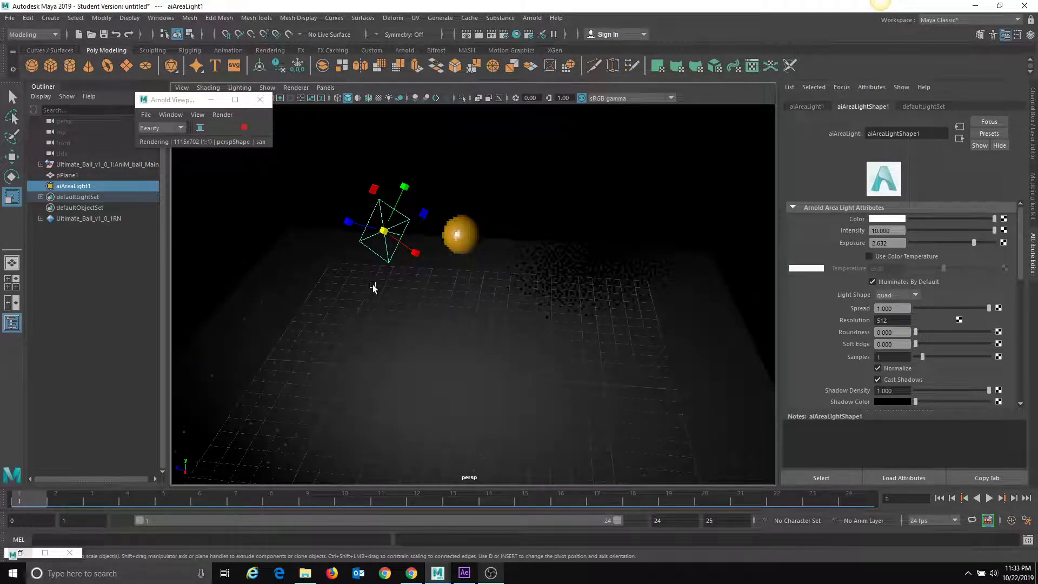
# Scale the area light up uniformly to more than three times its size beside the ball.
pyautogui.keyDown('alt'); pyautogui.moveTo(373, 286); pyautogui.dragTo(384, 266); pyautogui.keyUp('alt')
pyautogui.keyDown('alt'); pyautogui.moveTo(405, 383); pyautogui.dragTo(399, 403); pyautogui.keyUp('alt')
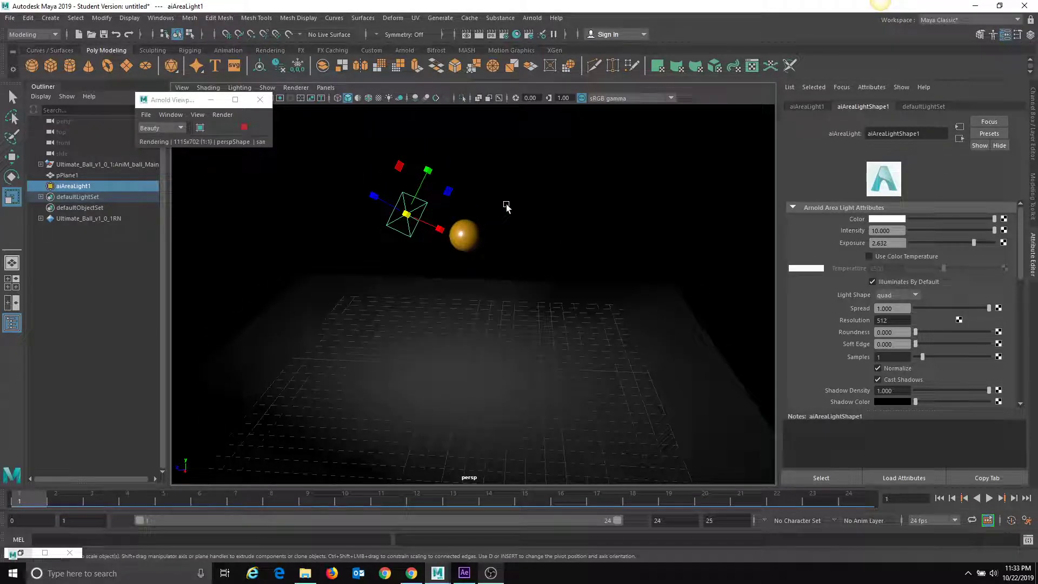
pyautogui.moveTo(406, 215); pyautogui.dragTo(459, 225)
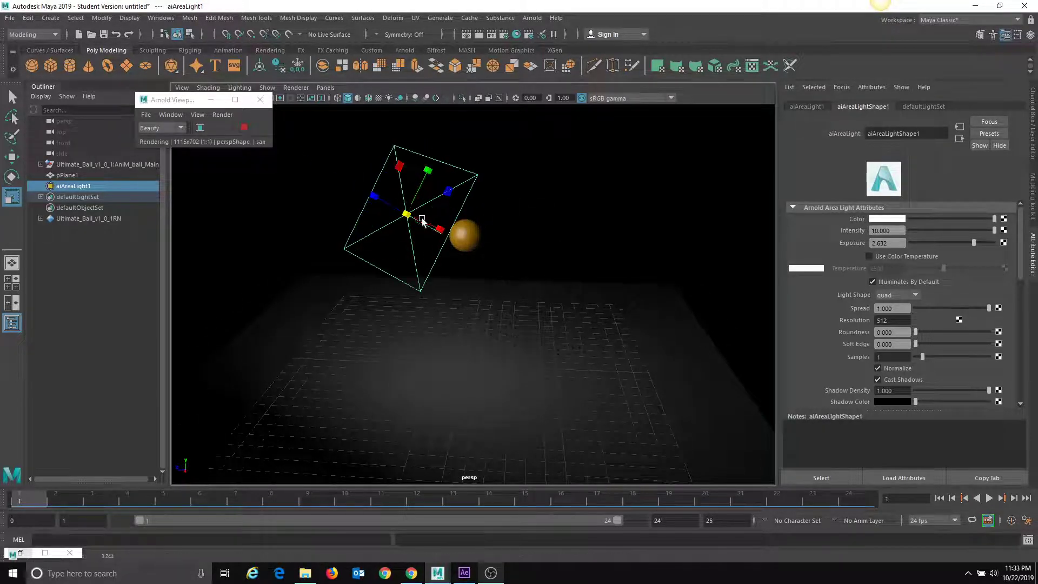
pyautogui.press('e')
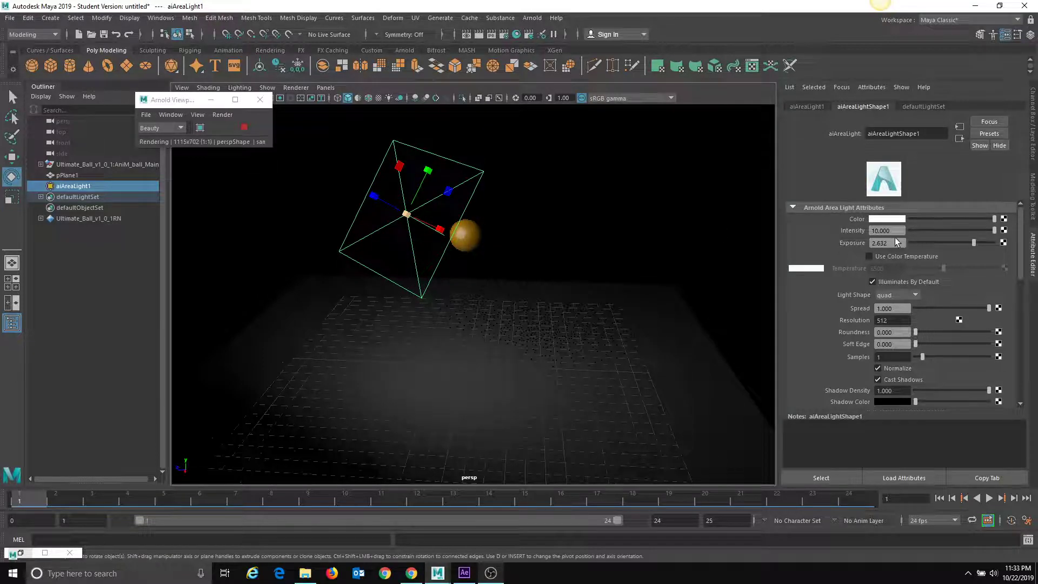
# Raise the area light's exposure to about 3.947 and deselect the light.
pyautogui.moveTo(972, 242); pyautogui.dragTo(983, 241)
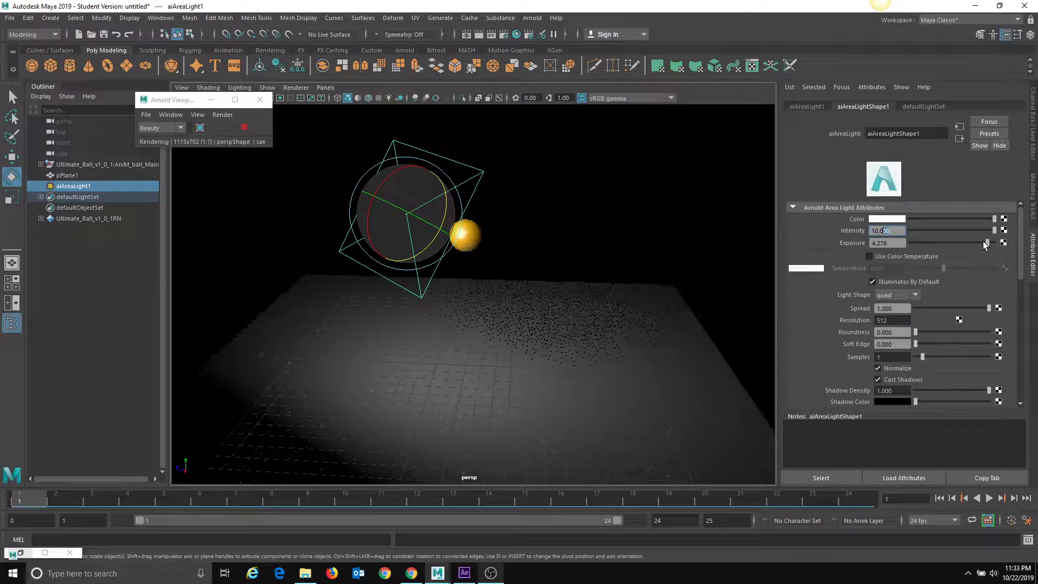
pyautogui.click(981, 241)
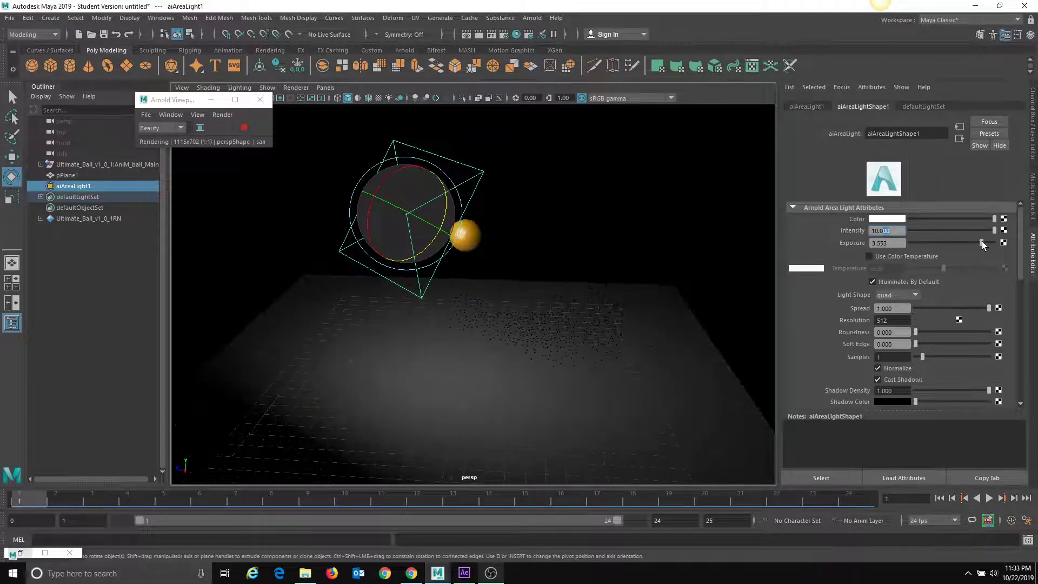
pyautogui.moveTo(981, 241); pyautogui.dragTo(985, 241)
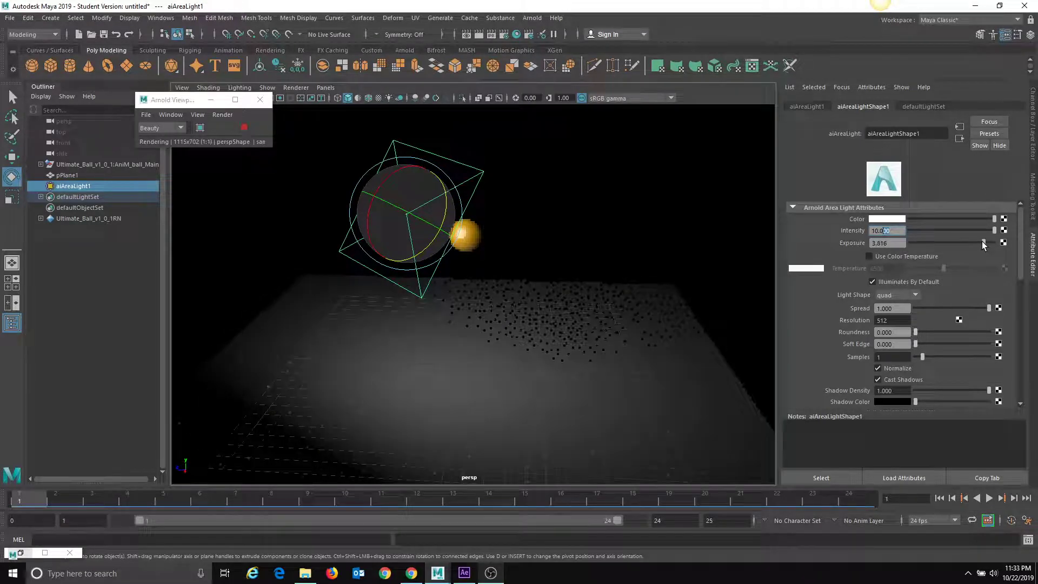
pyautogui.click(528, 206)
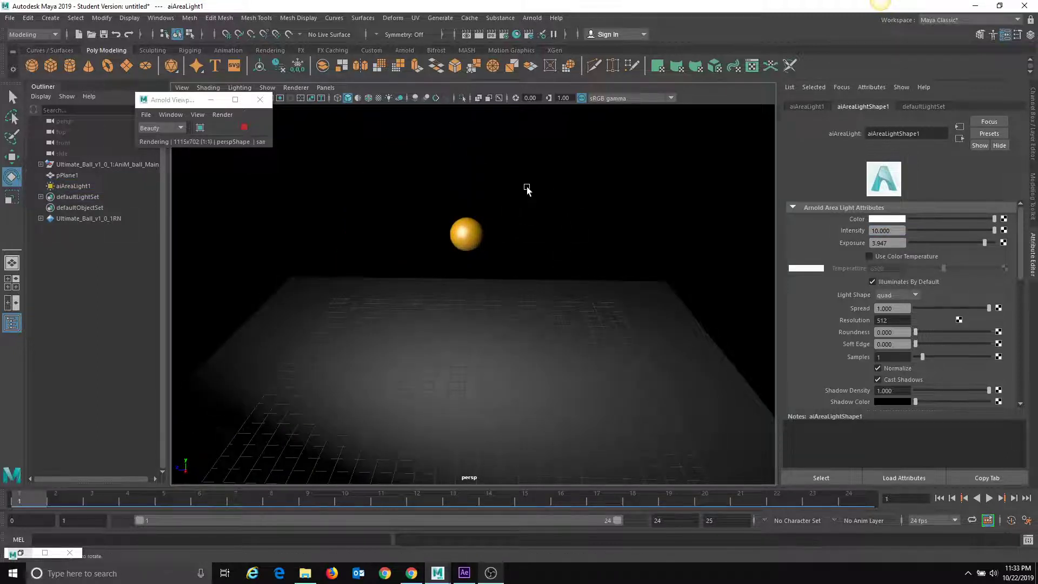
# Play the ball animation in the Arnold-rendered viewport and stop it at frame 1.
pyautogui.click(484, 229)
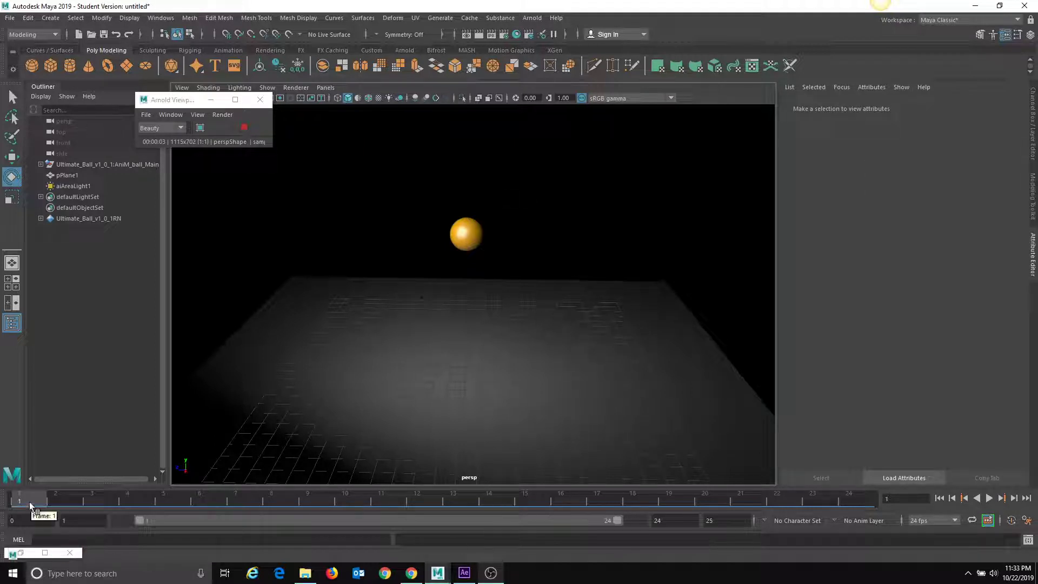
pyautogui.hotkey('alt', 'v')
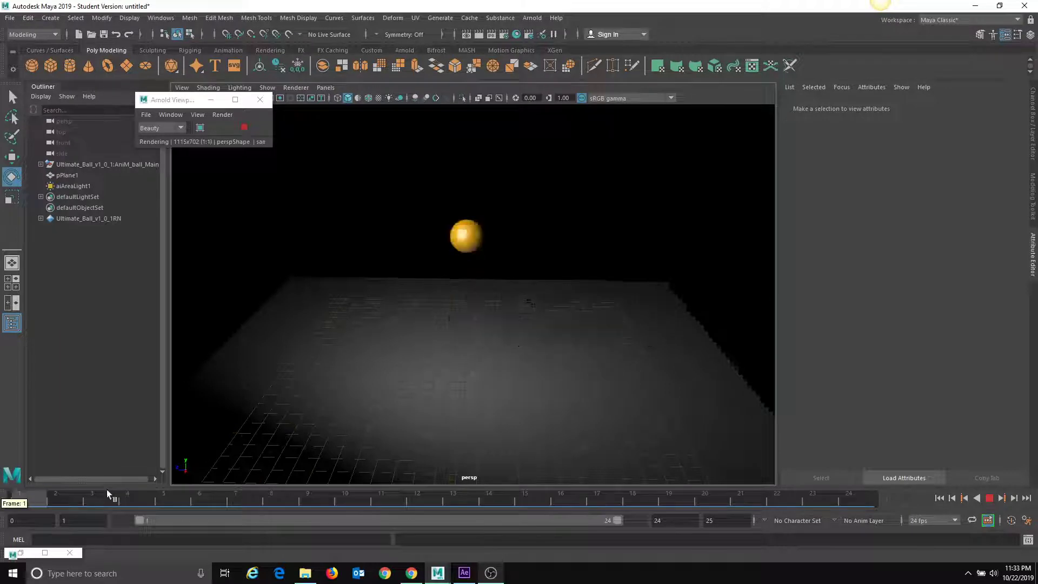
pyautogui.hotkey('alt', 'v')
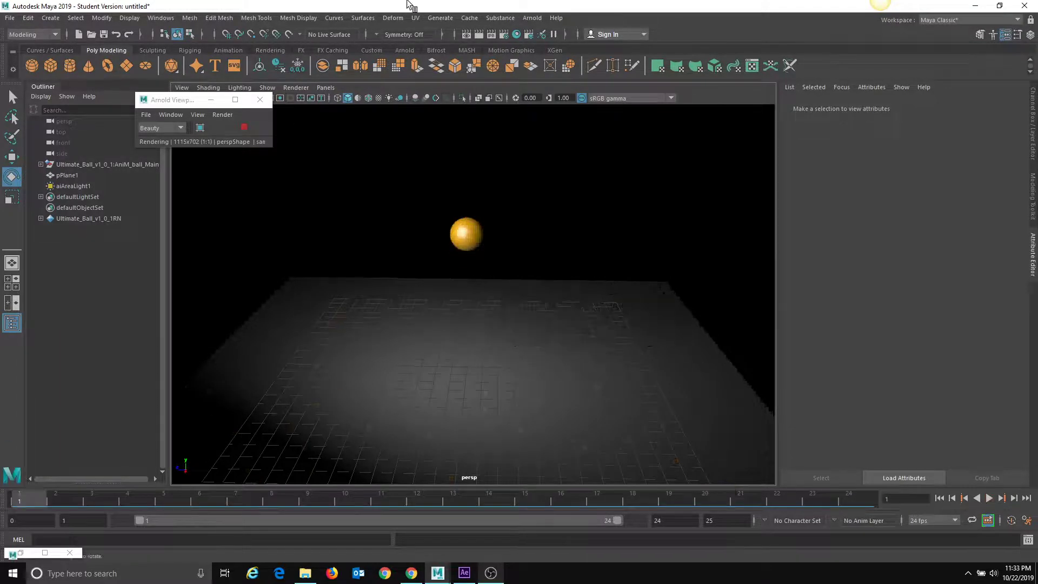
# In the render settings, set the frame/animation extension to name_#.ext and the end frame to 23.
pyautogui.click(537, 17)
pyautogui.click(585, 9)
pyautogui.click(506, 35)
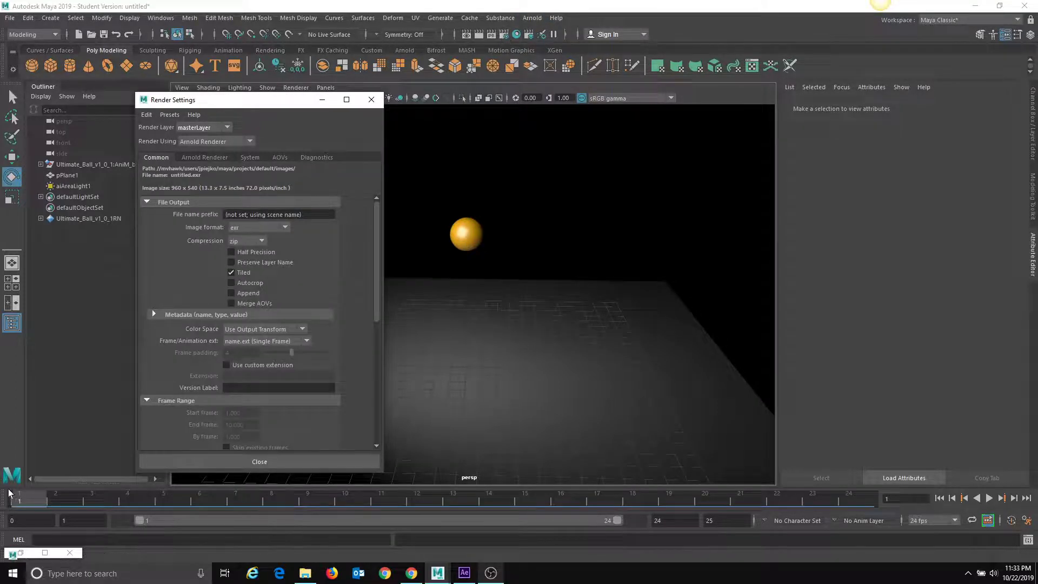
pyautogui.click(276, 341)
pyautogui.click(238, 419)
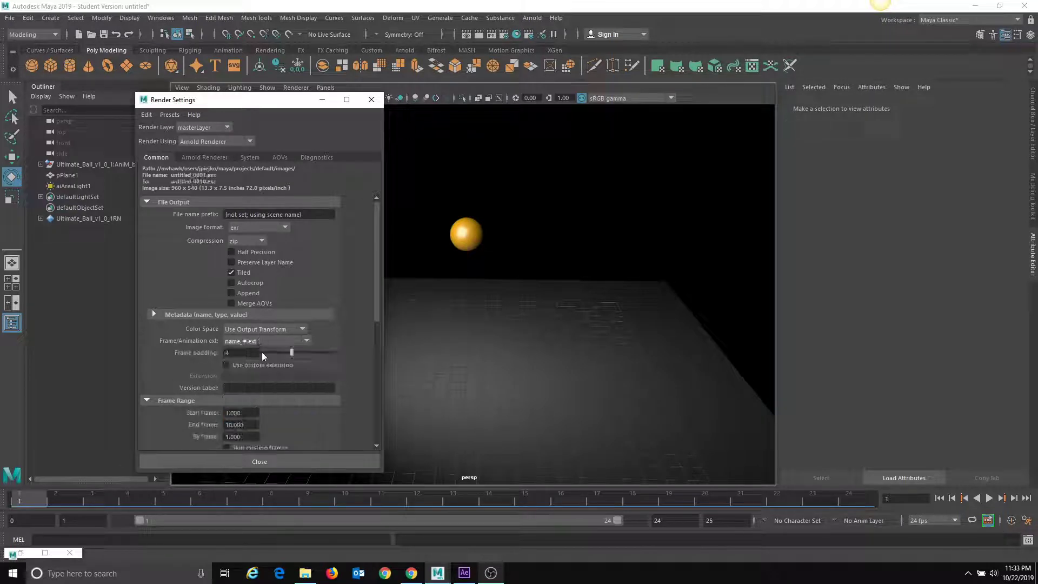
pyautogui.moveTo(245, 425); pyautogui.dragTo(109, 425)
pyautogui.write('23')
pyautogui.click(259, 461)
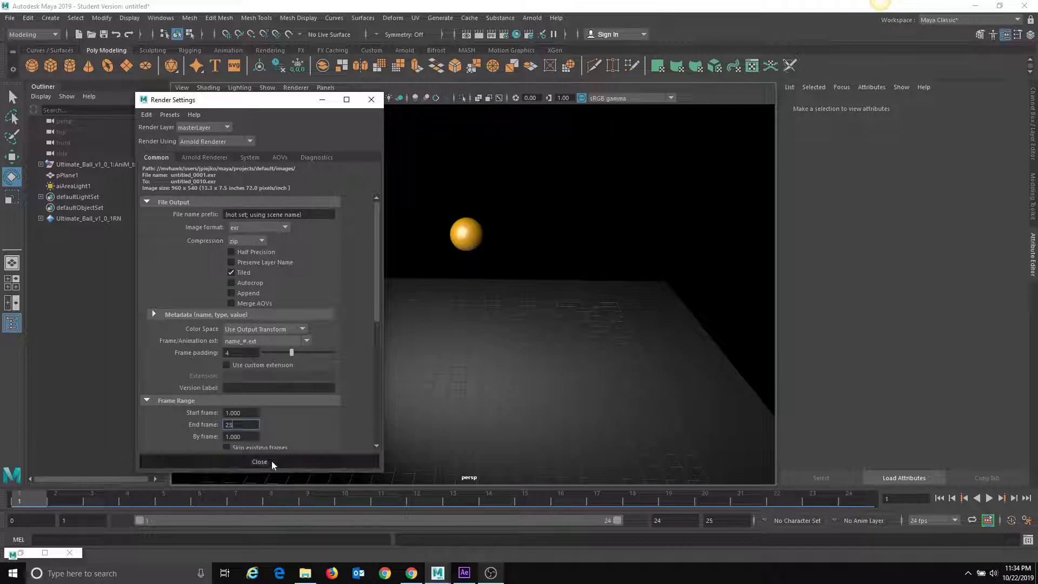
# Switch to the Rendering menu set, check the Render Sequence options for the persp camera and close them without rendering.
pyautogui.click(31, 35)
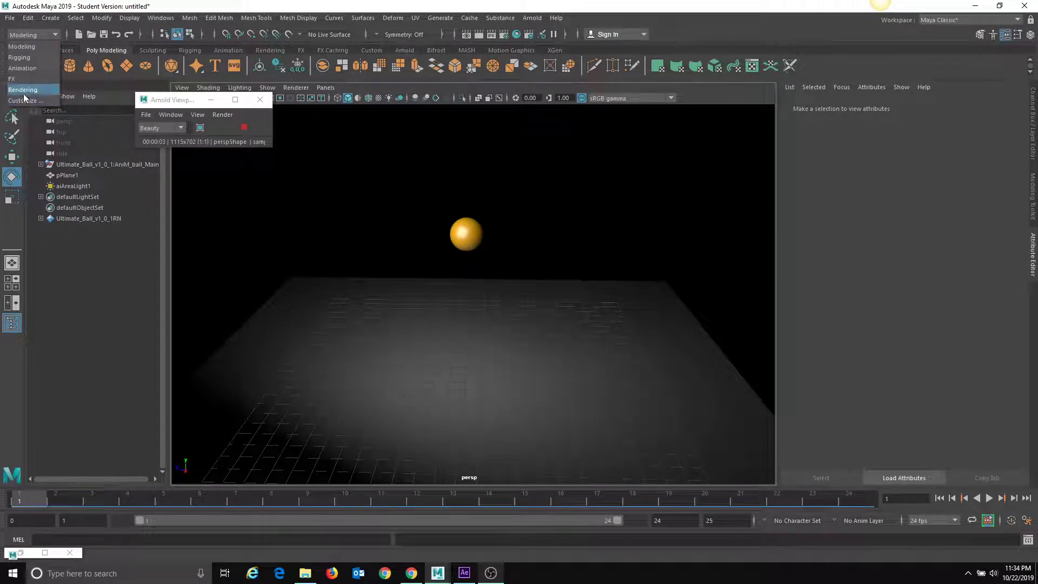
pyautogui.click(24, 92)
pyautogui.click(282, 18)
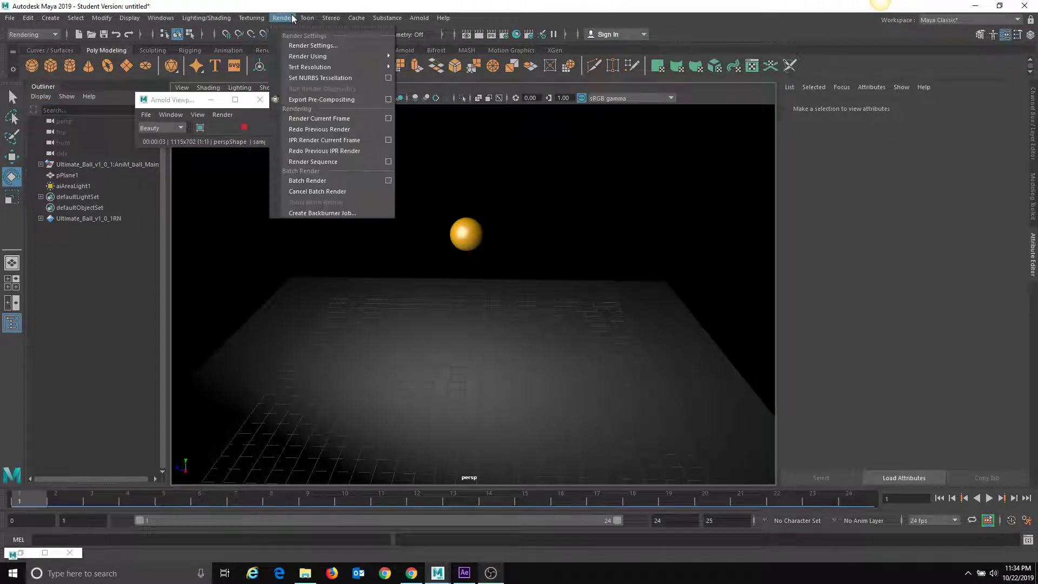
pyautogui.click(387, 161)
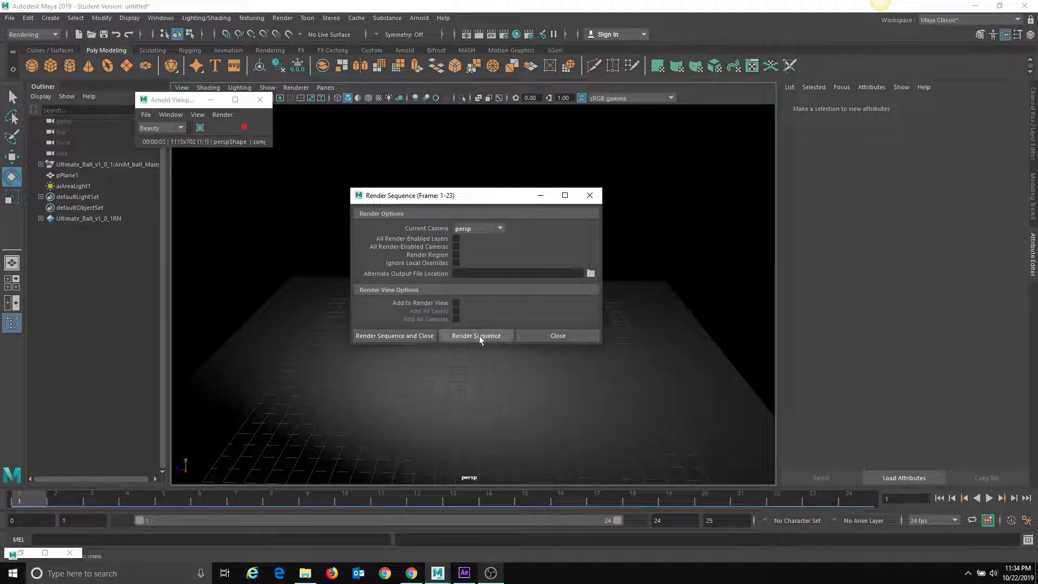
pyautogui.click(556, 339)
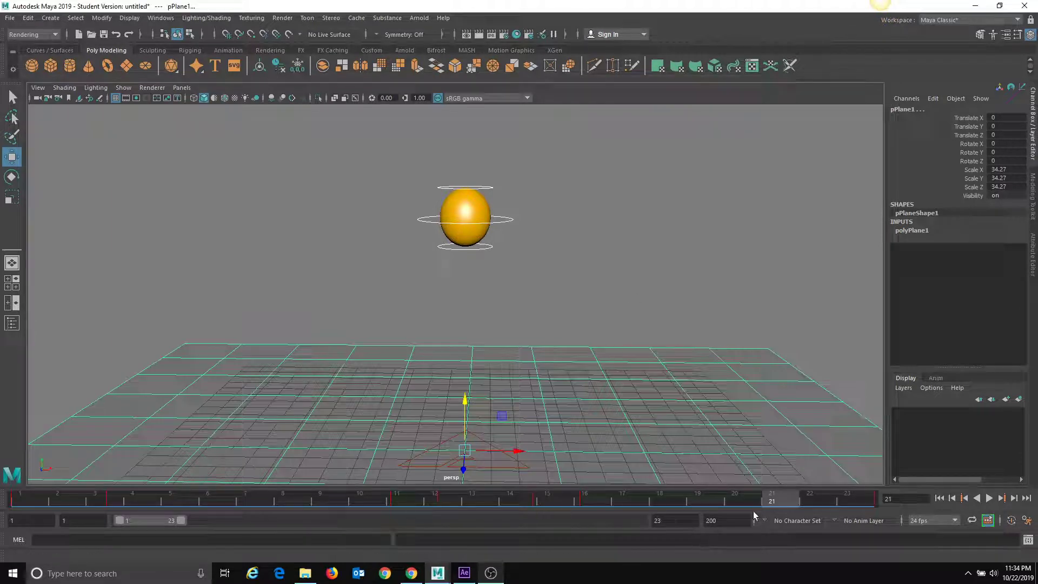
# Scrub the 23-frame ball animation back to frame 1 and switch to After Effects.
pyautogui.moveTo(766, 508); pyautogui.dragTo(0, 465)
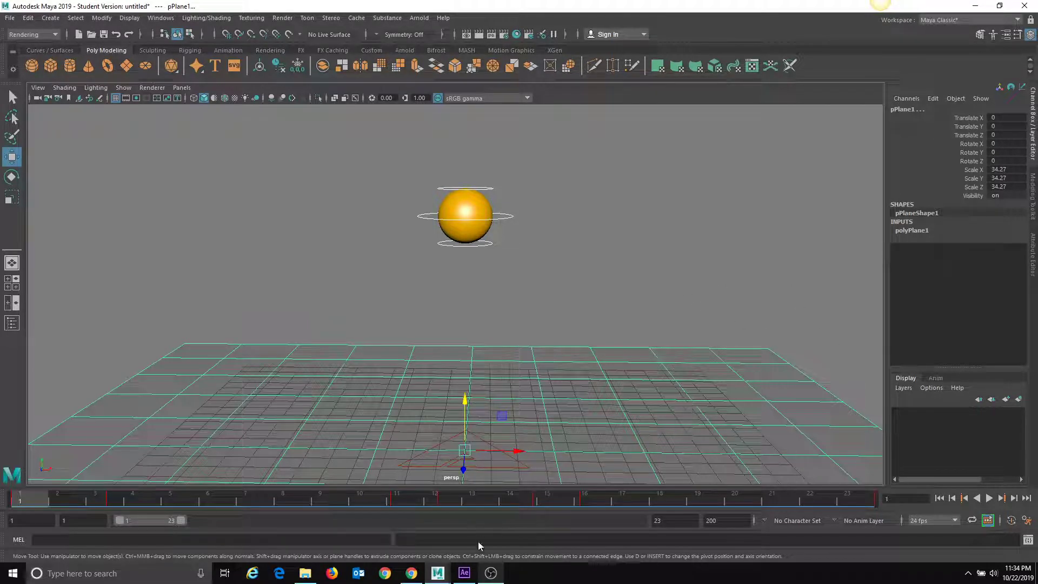
pyautogui.click(464, 574)
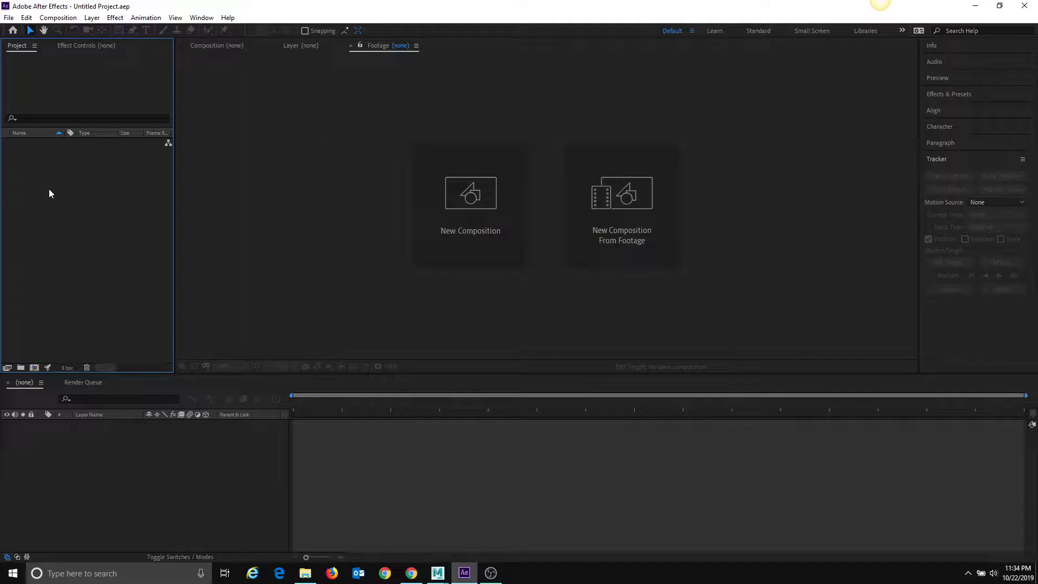
pyautogui.rightClick(77, 175)
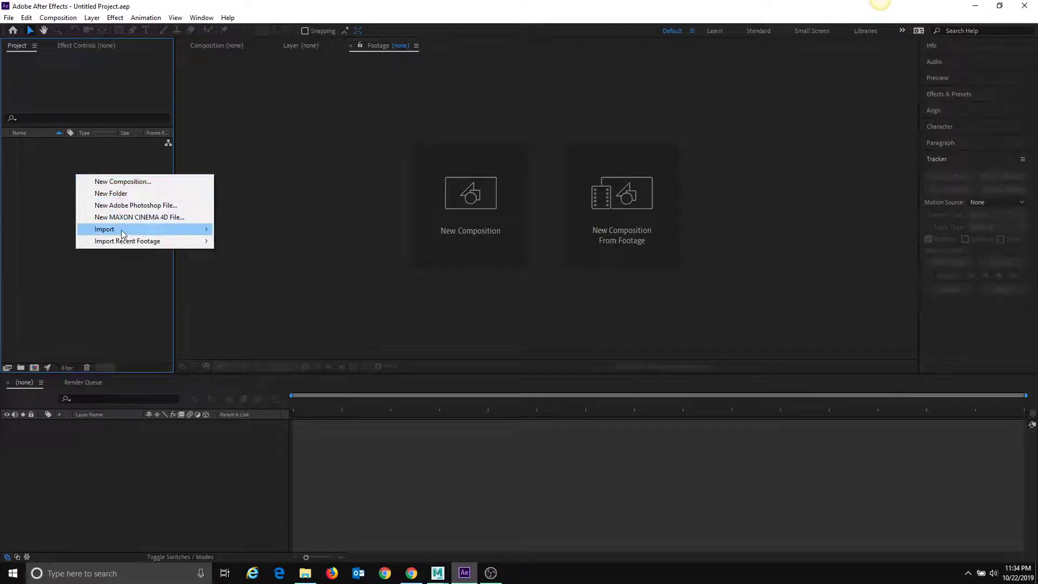
pyautogui.moveTo(125, 229)
pyautogui.click(231, 229)
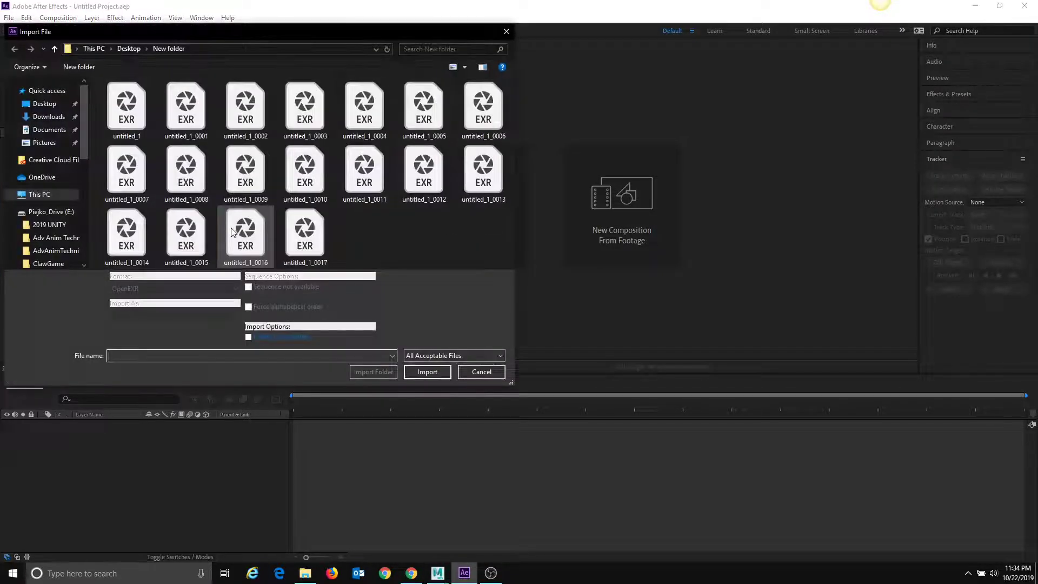
pyautogui.click(484, 377)
pyautogui.rightClick(63, 192)
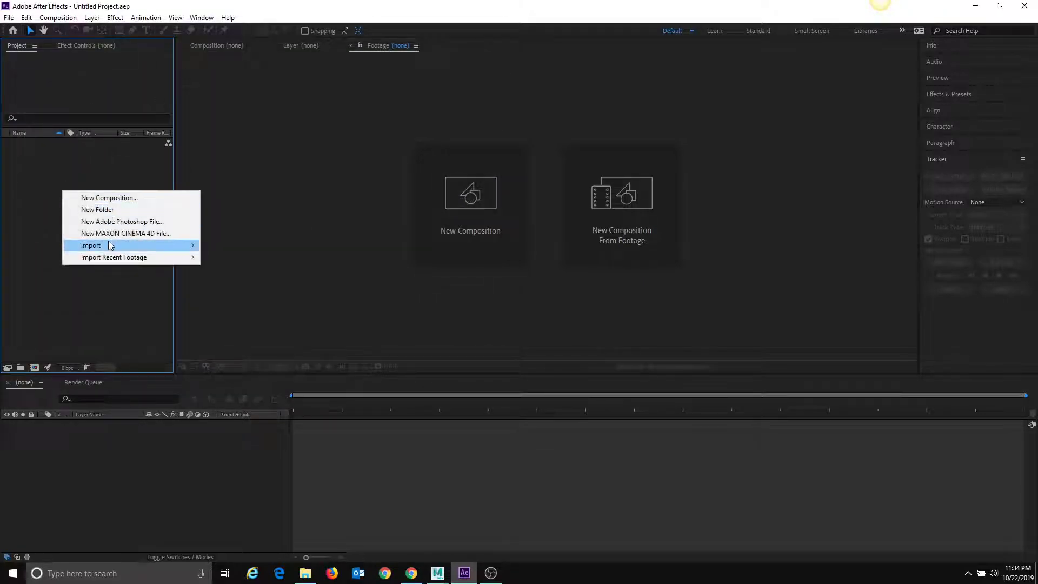
pyautogui.click(35, 119)
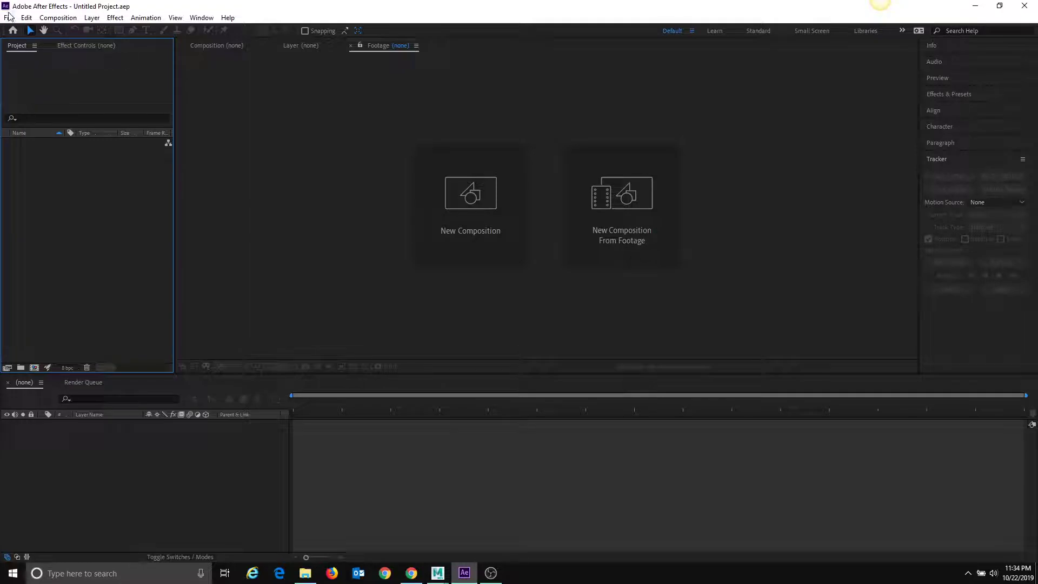
# Import untitled_1_0001 from the Desktop's New folder as an OpenEXR footage sequence and create a composition from it.
pyautogui.rightClick(45, 173)
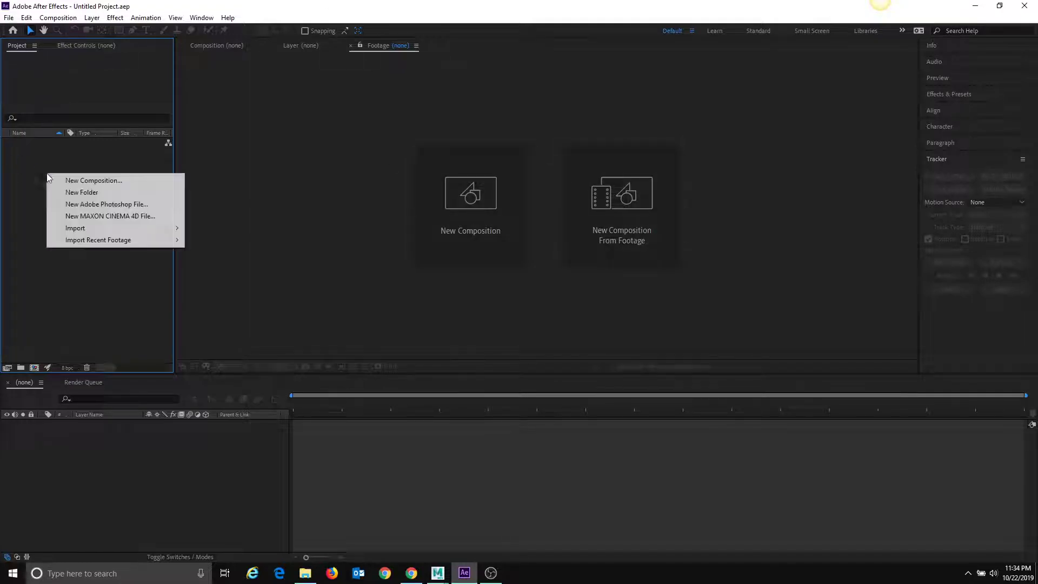
pyautogui.moveTo(91, 228)
pyautogui.click(229, 229)
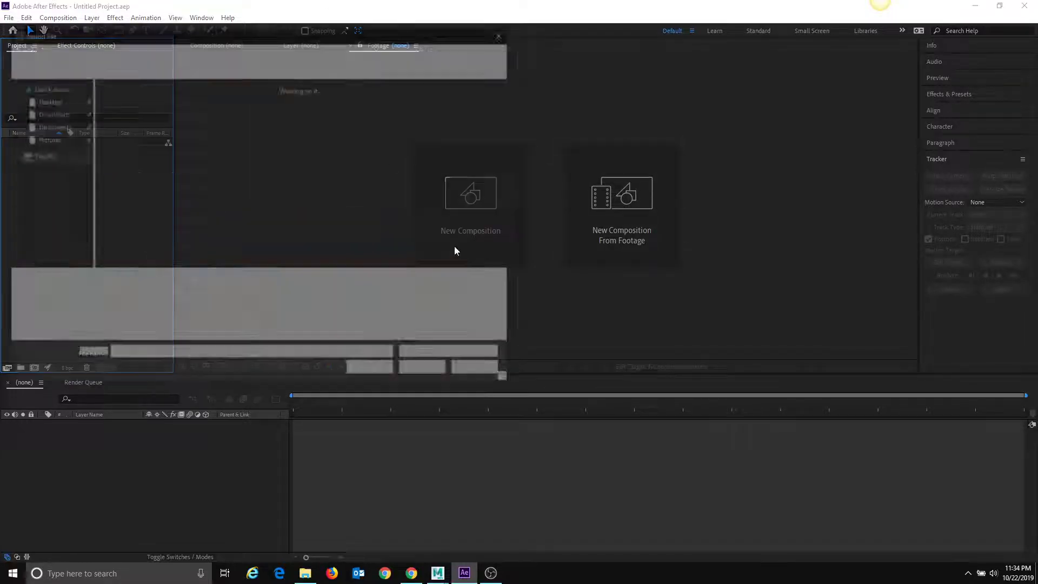
pyautogui.click(206, 133)
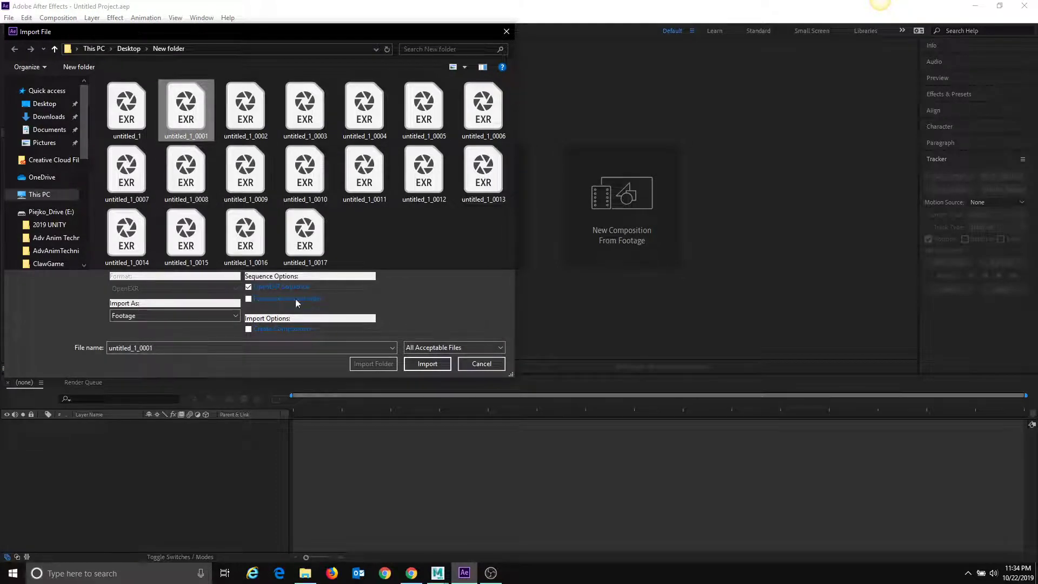
pyautogui.click(426, 364)
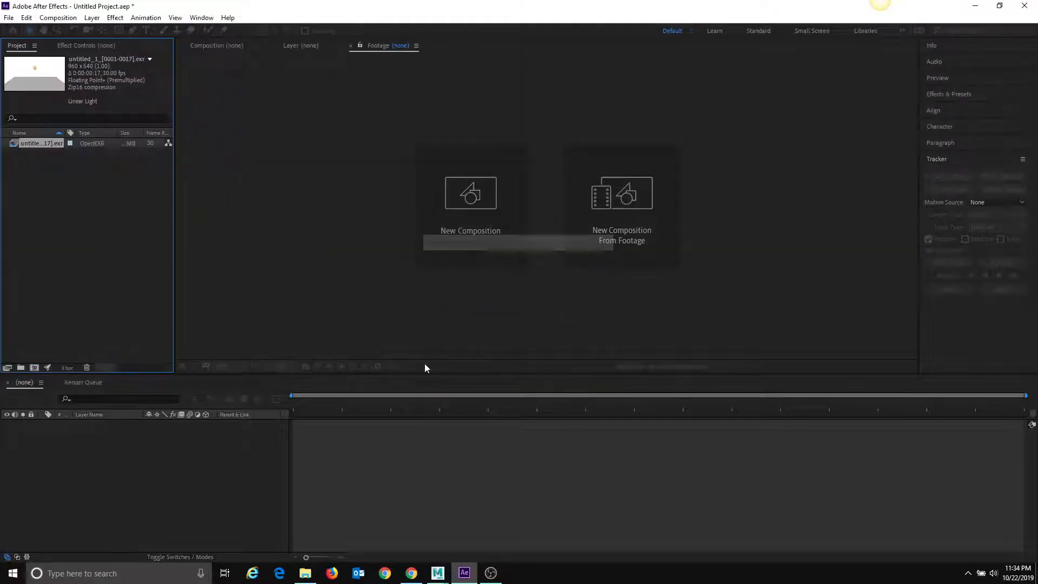
pyautogui.moveTo(36, 147); pyautogui.dragTo(410, 466)
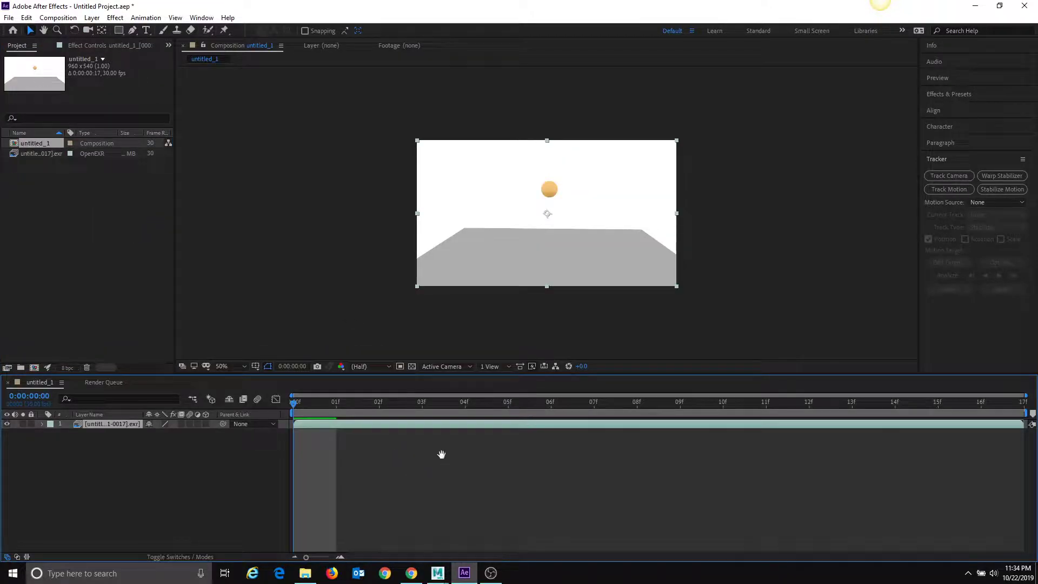
# Preview the untitled_1 composition and return the playhead to the first frame.
pyautogui.press('space')
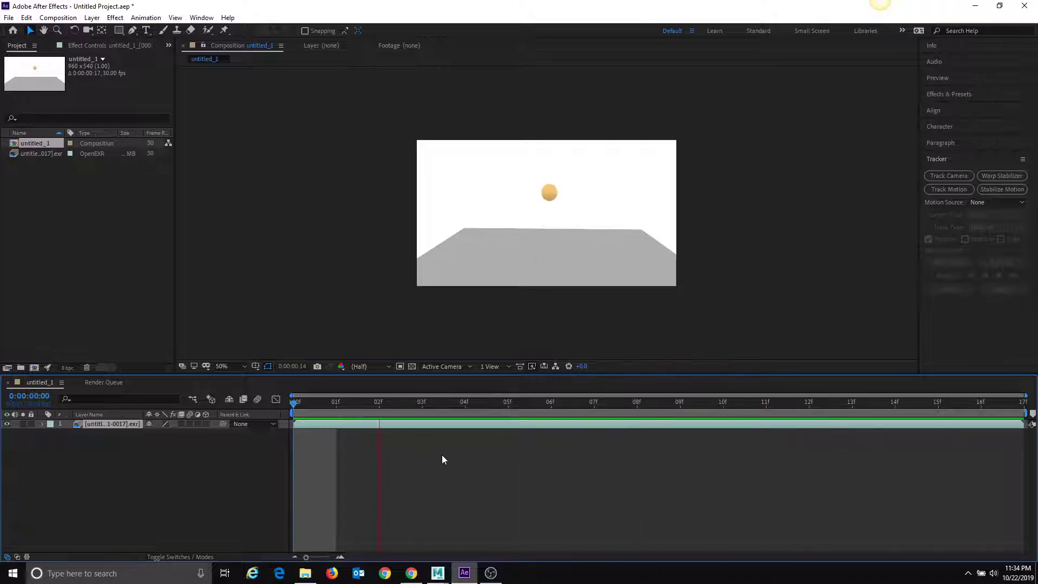
pyautogui.press('space')
pyautogui.moveTo(893, 406); pyautogui.dragTo(196, 400)
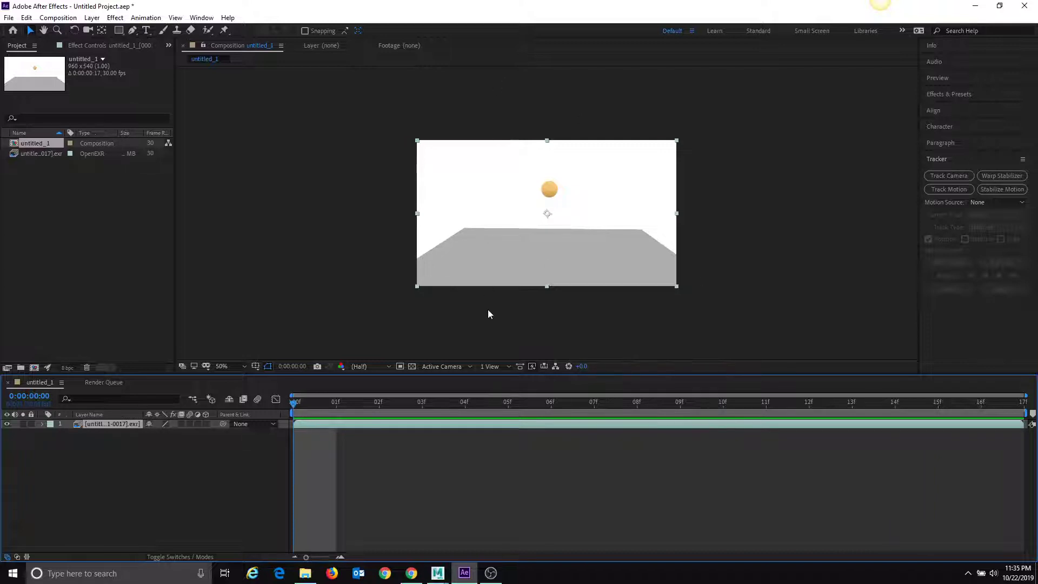
# Add the untitled_1 composition to the Adobe Media Encoder queue.
pyautogui.click(56, 17)
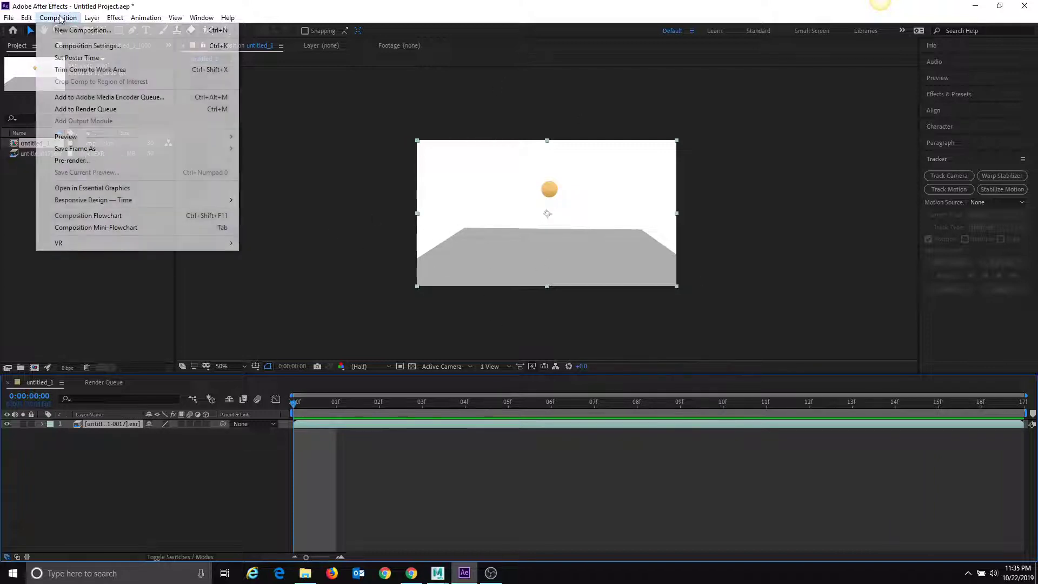
pyautogui.moveTo(35, 21)
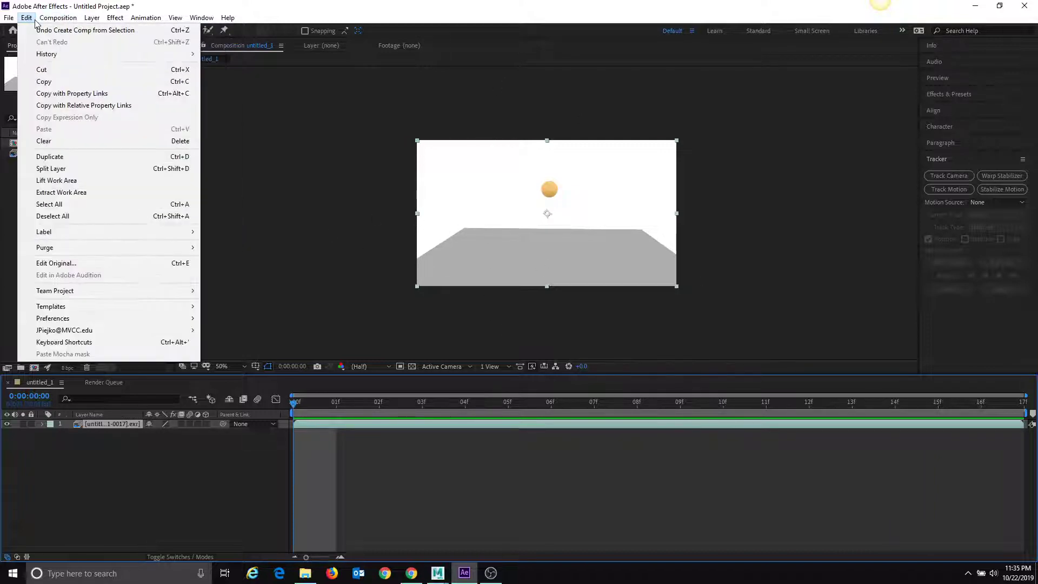
pyautogui.moveTo(73, 20)
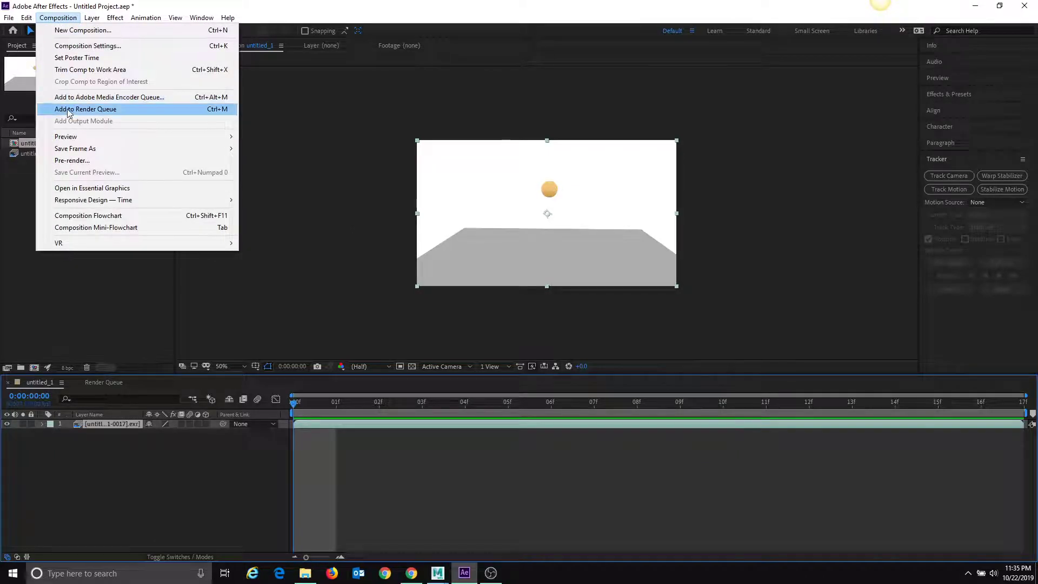
pyautogui.click(80, 98)
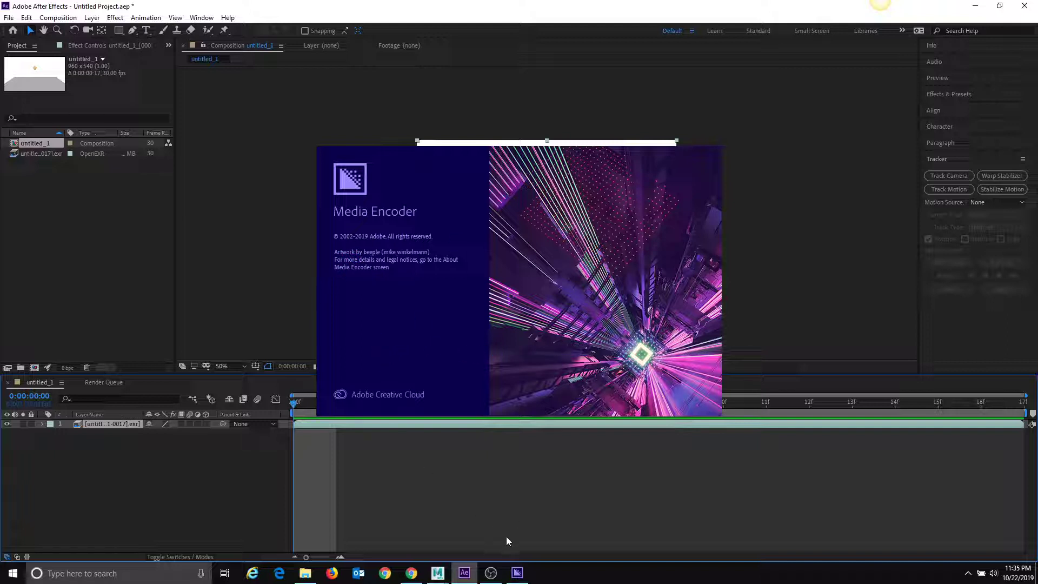
# Switch to Maya, minimize the Graph Editor, move the Arnold viewport window aside and stop its render.
pyautogui.click(437, 572)
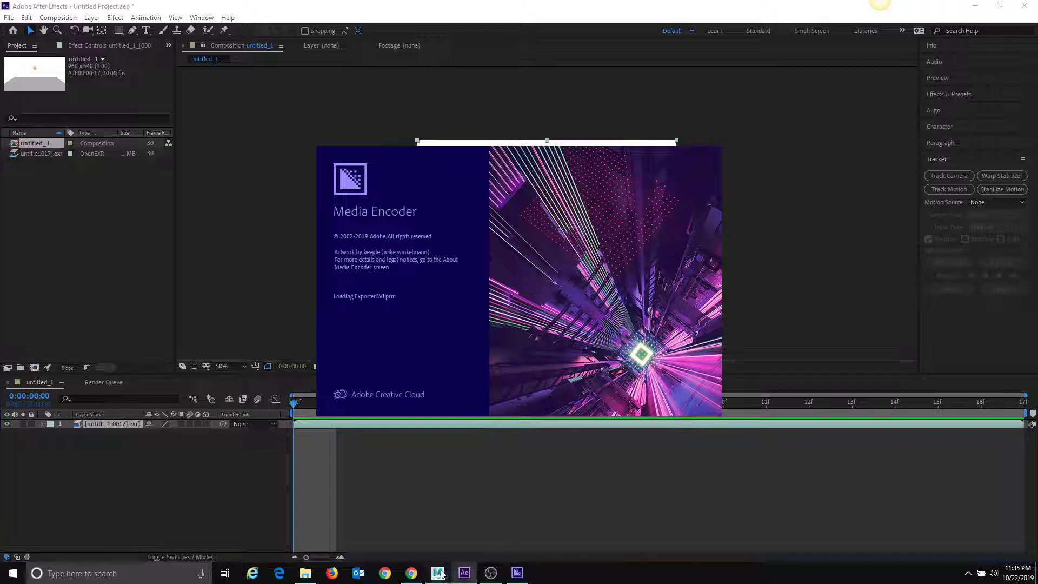
pyautogui.click(655, 527)
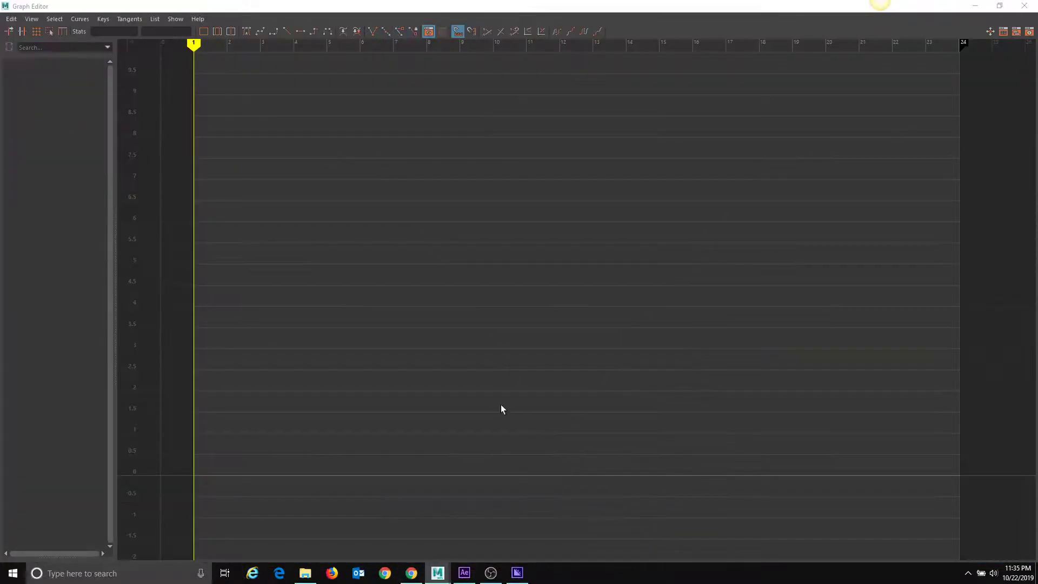
pyautogui.click(974, 5)
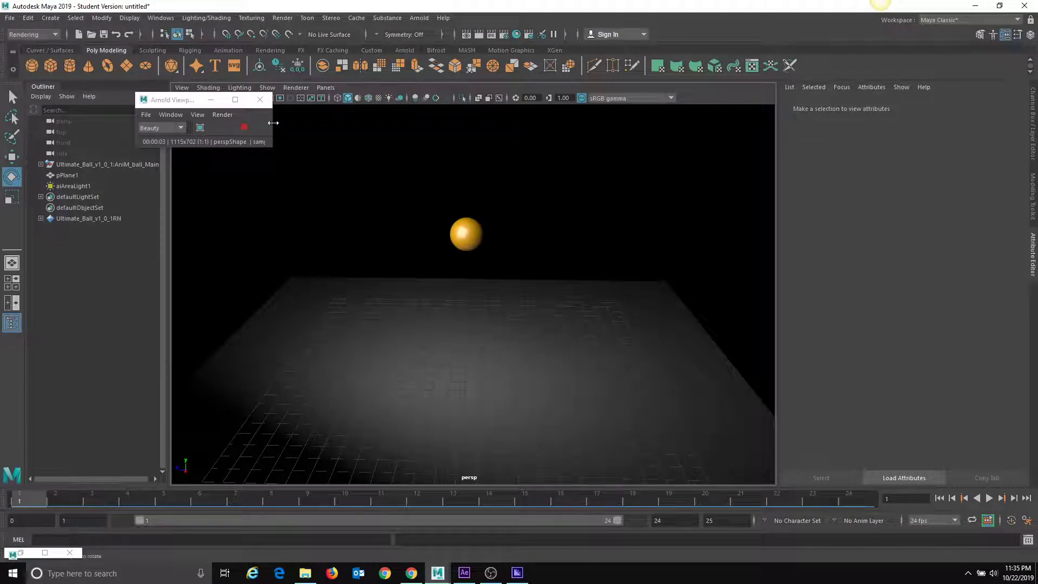
pyautogui.moveTo(179, 102); pyautogui.dragTo(103, 91)
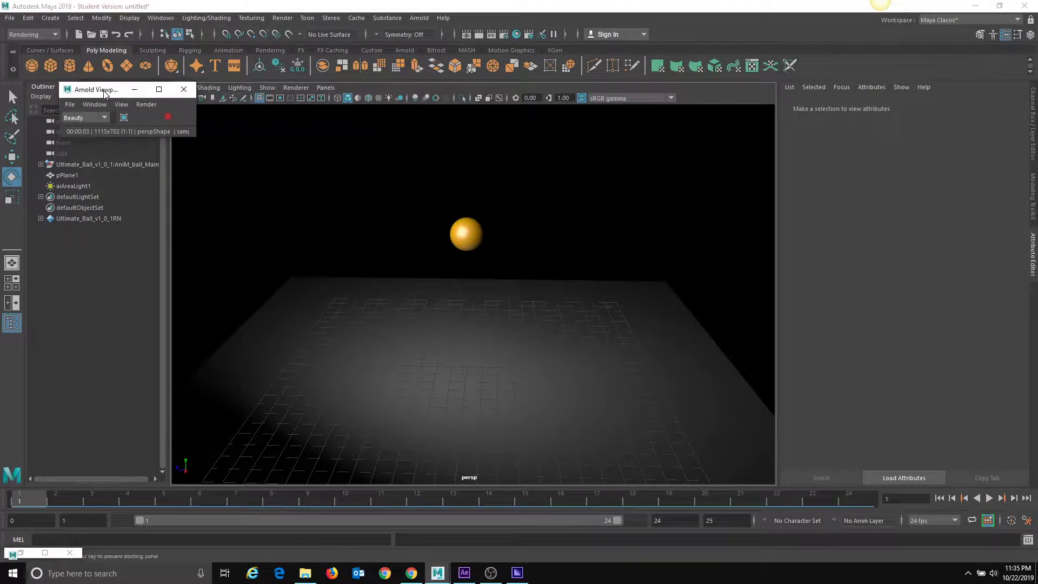
pyautogui.click(168, 116)
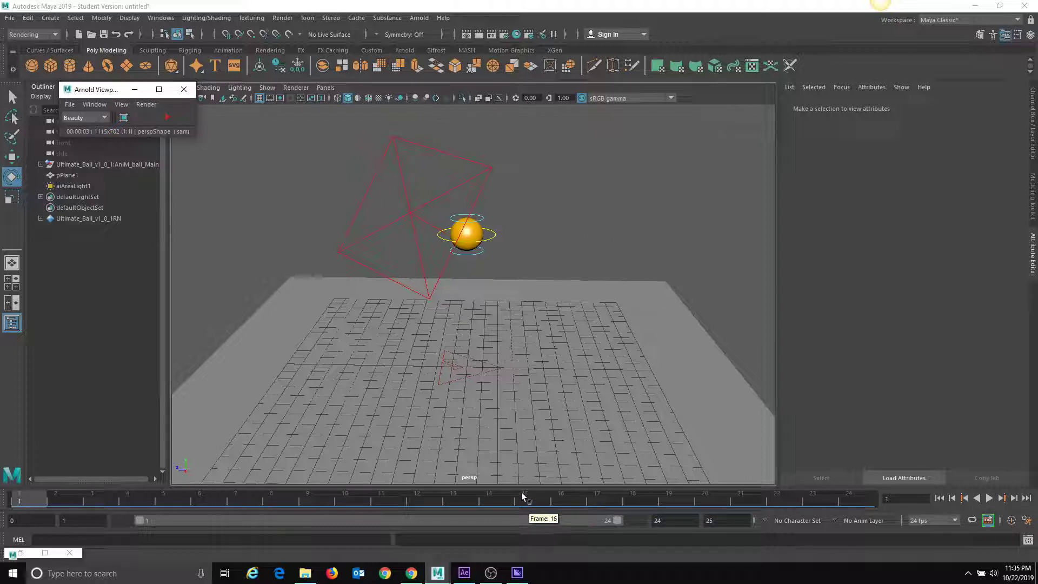
# Open the Playblast options from the timeline and set quality to 100 and display size to From Render Settings.
pyautogui.moveTo(276, 494); pyautogui.dragTo(376, 543)
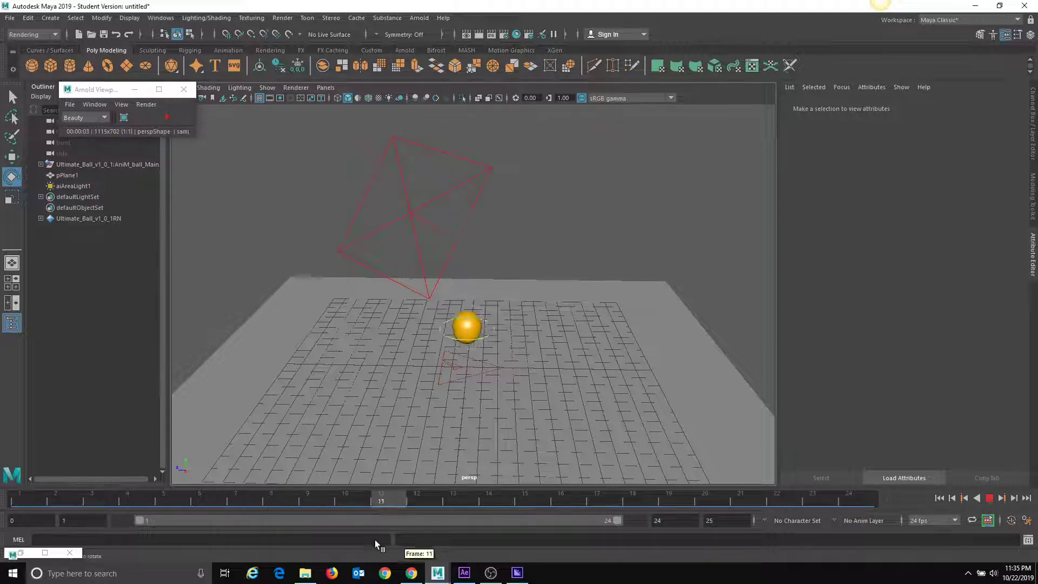
pyautogui.rightClick(367, 496)
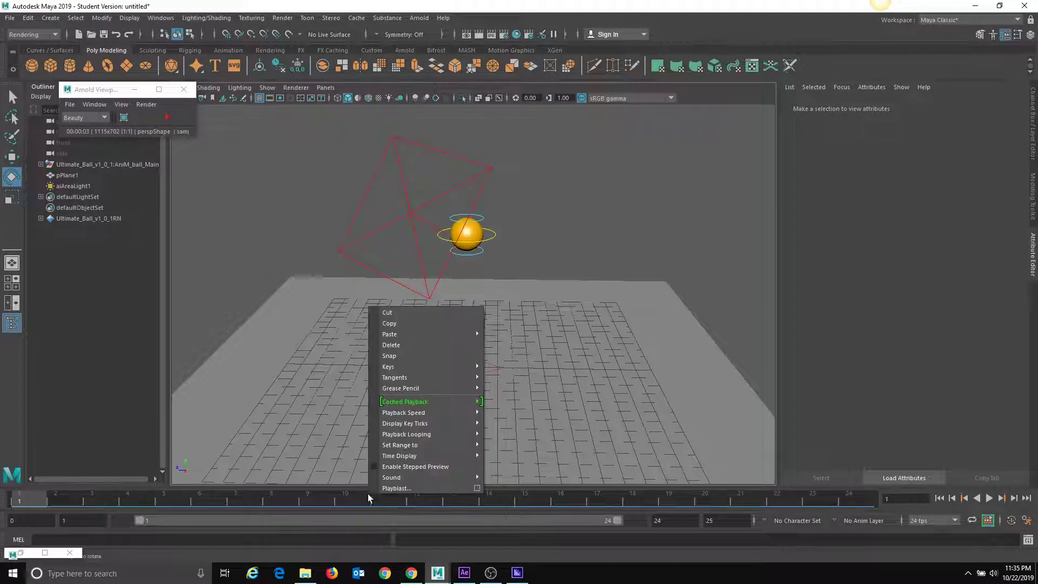
pyautogui.click(478, 489)
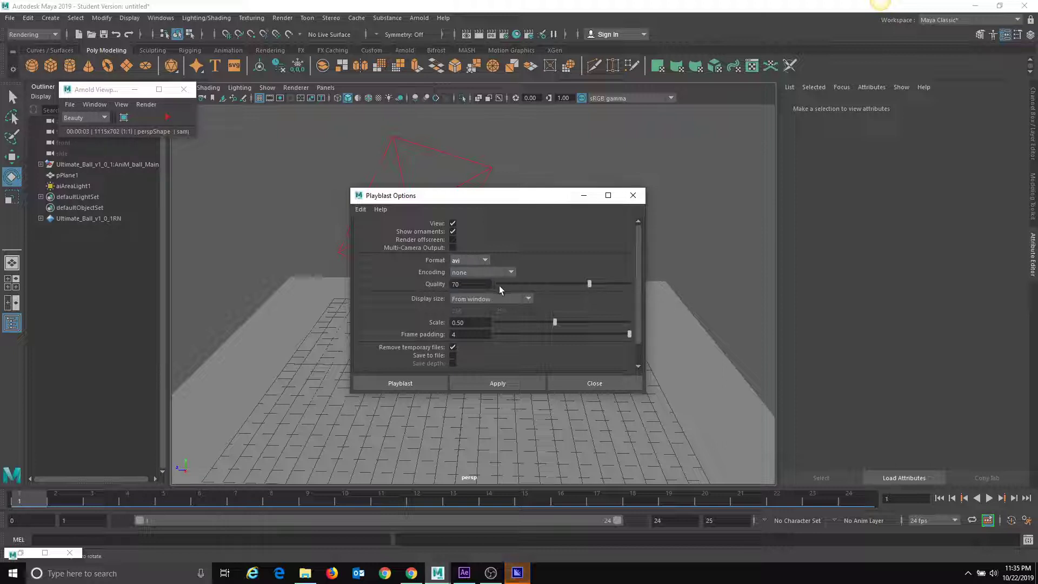
pyautogui.moveTo(589, 286); pyautogui.dragTo(634, 290)
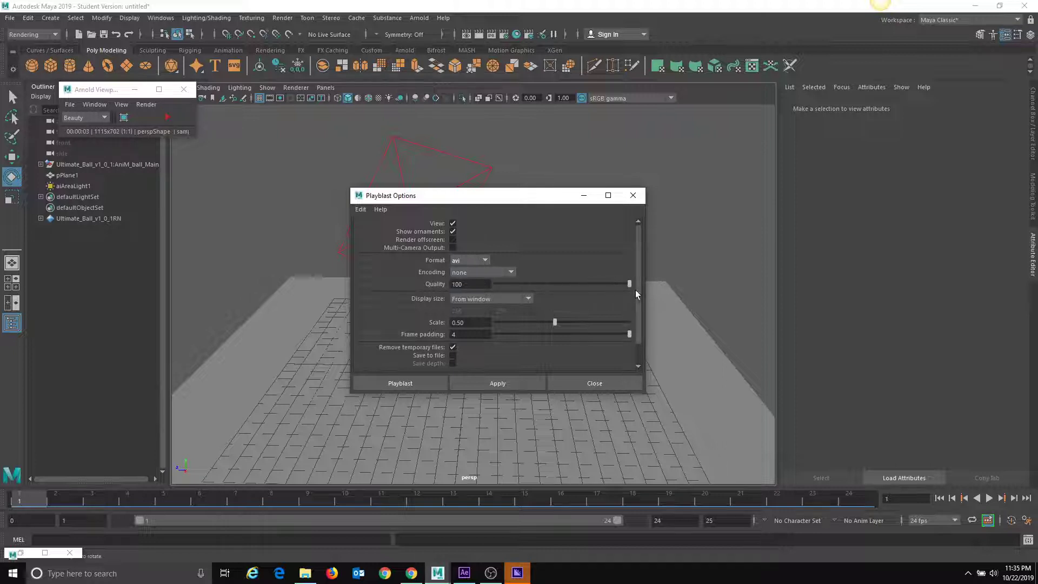
pyautogui.click(511, 272)
pyautogui.click(514, 271)
pyautogui.click(522, 299)
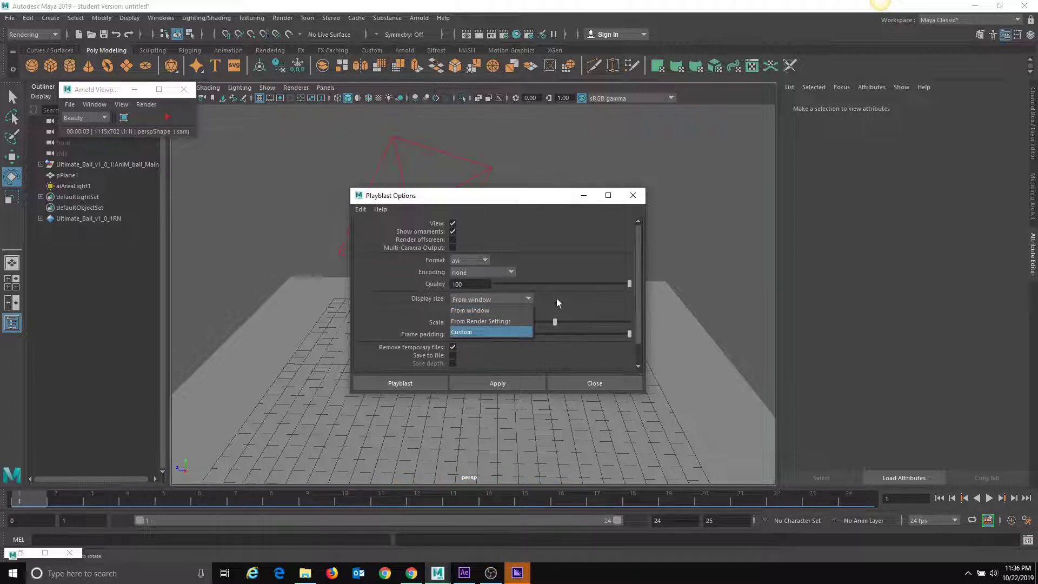
pyautogui.click(518, 317)
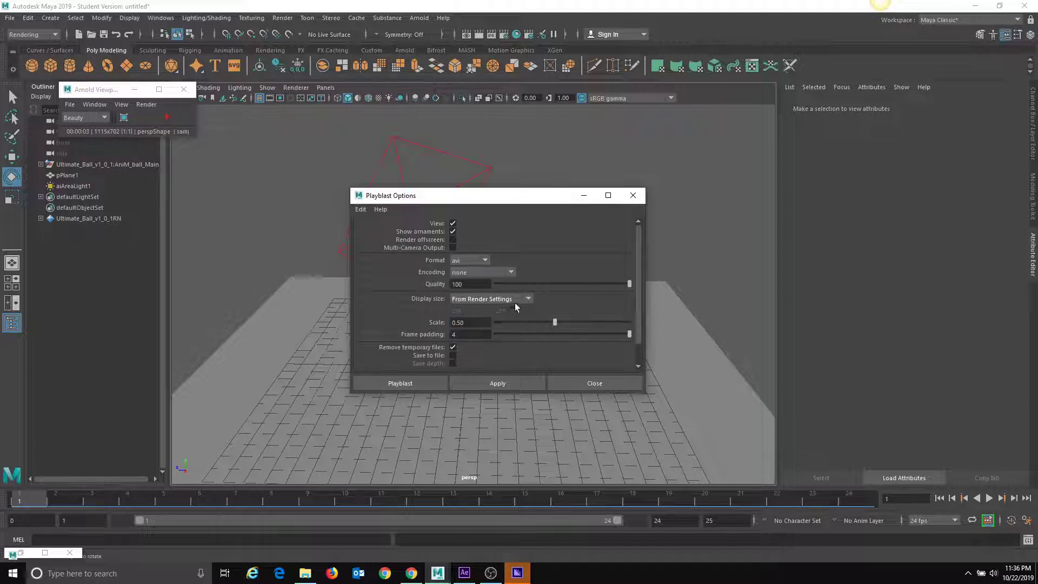
# Check the frame range and image size in the Render Settings and close them.
pyautogui.click(504, 34)
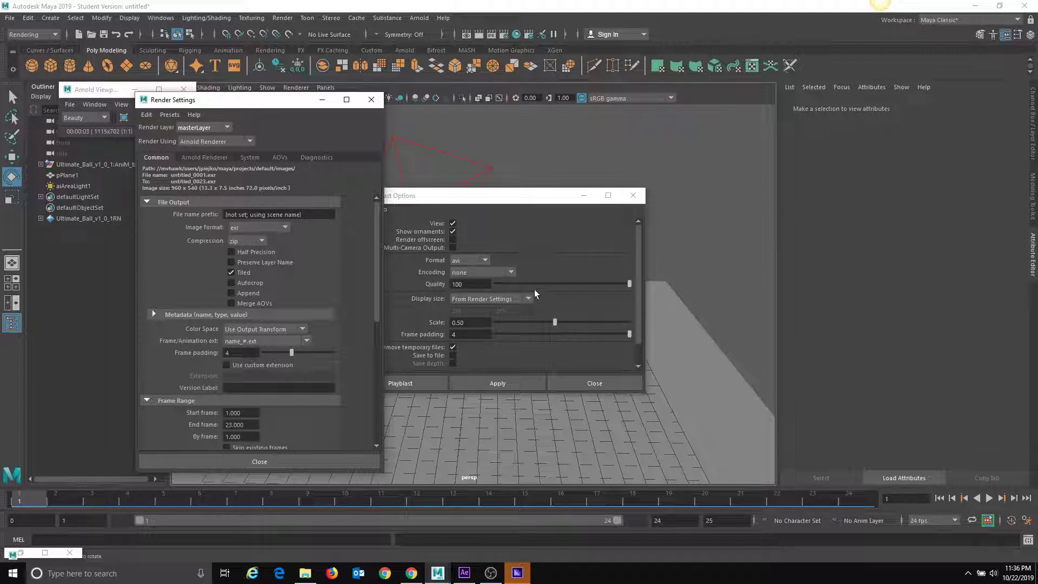
pyautogui.scroll(-5, 280, 411)
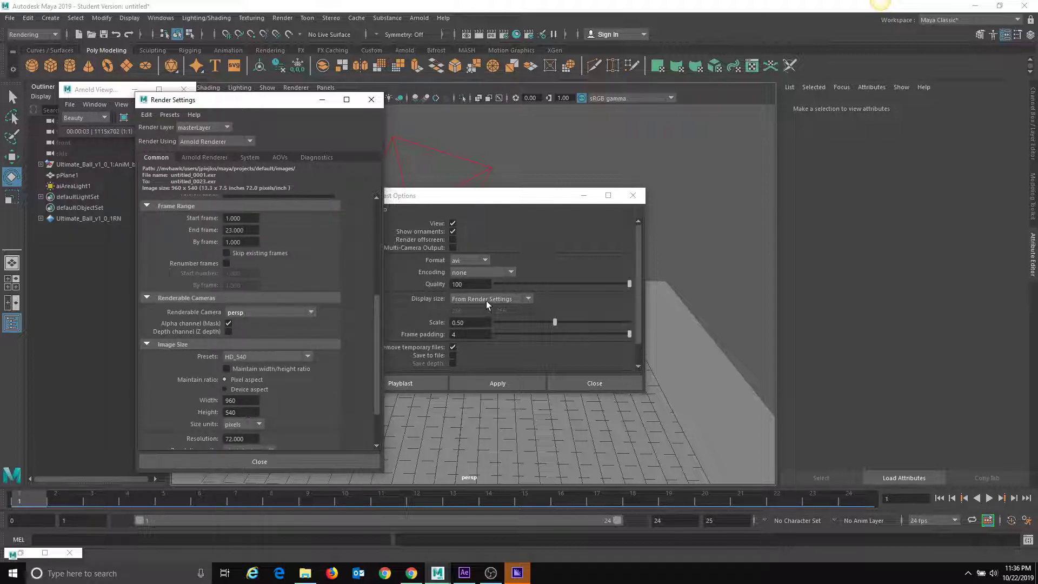
pyautogui.click(332, 461)
# Set the playblast scale to 1.00, create the playblast, watch it and minimize the media player.
pyautogui.scroll(-1, 474, 340)
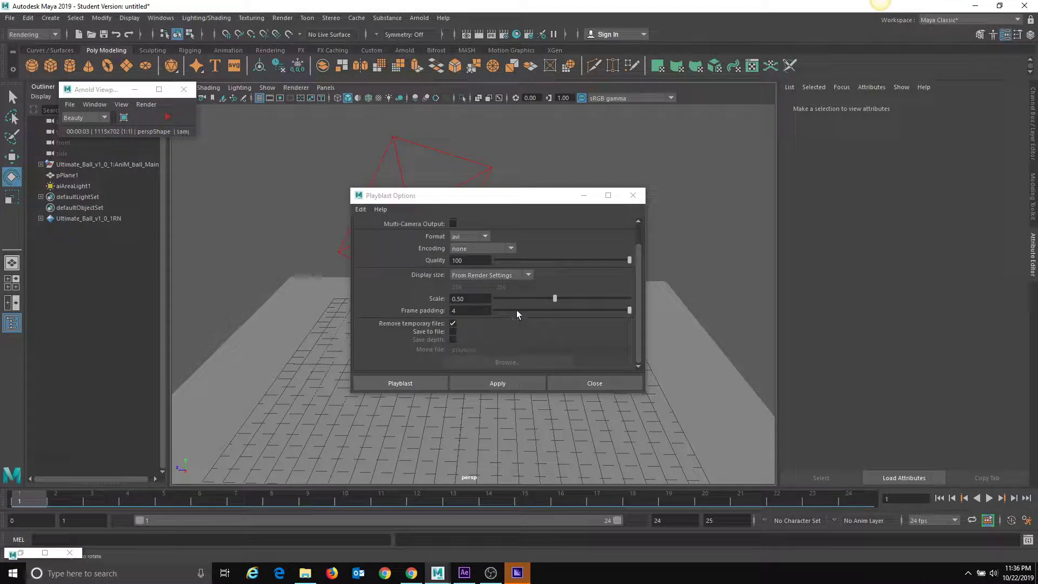
pyautogui.moveTo(556, 300); pyautogui.dragTo(636, 296)
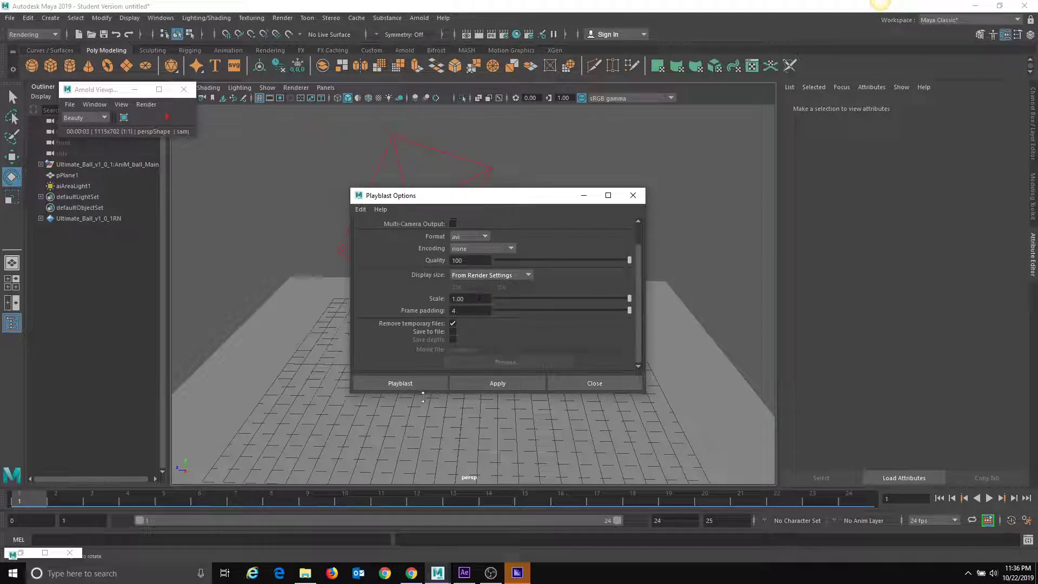
pyautogui.click(466, 382)
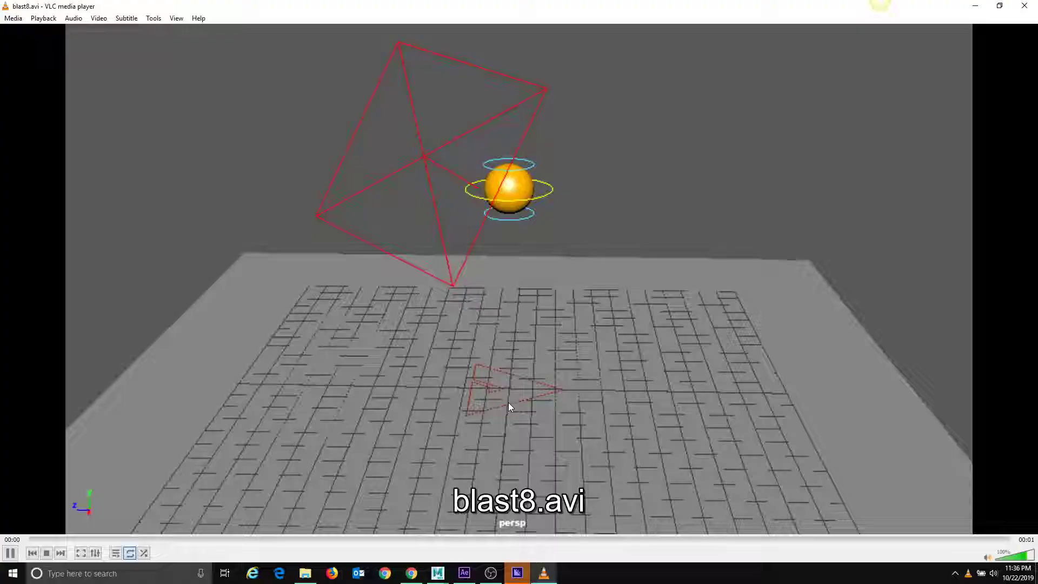
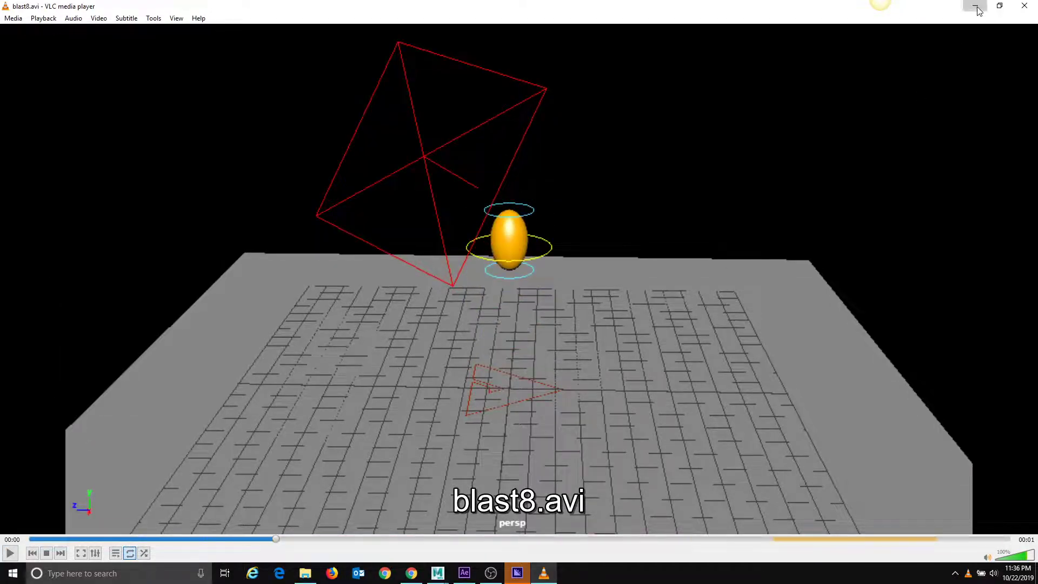
pyautogui.click(975, 6)
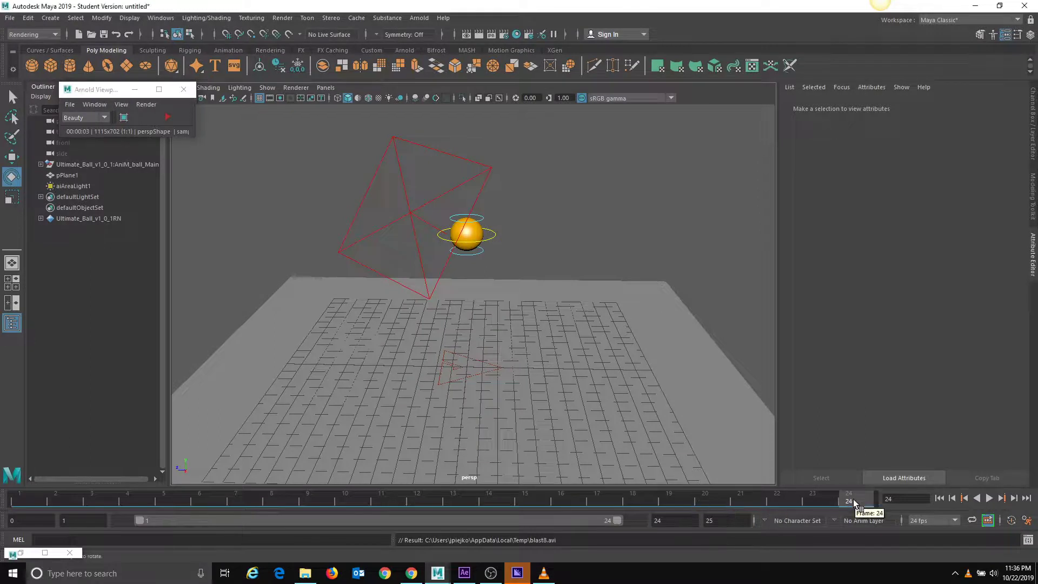
# Scrub back to the early frames of the animation and set the playback end frame to 23.
pyautogui.moveTo(853, 500); pyautogui.dragTo(100, 492)
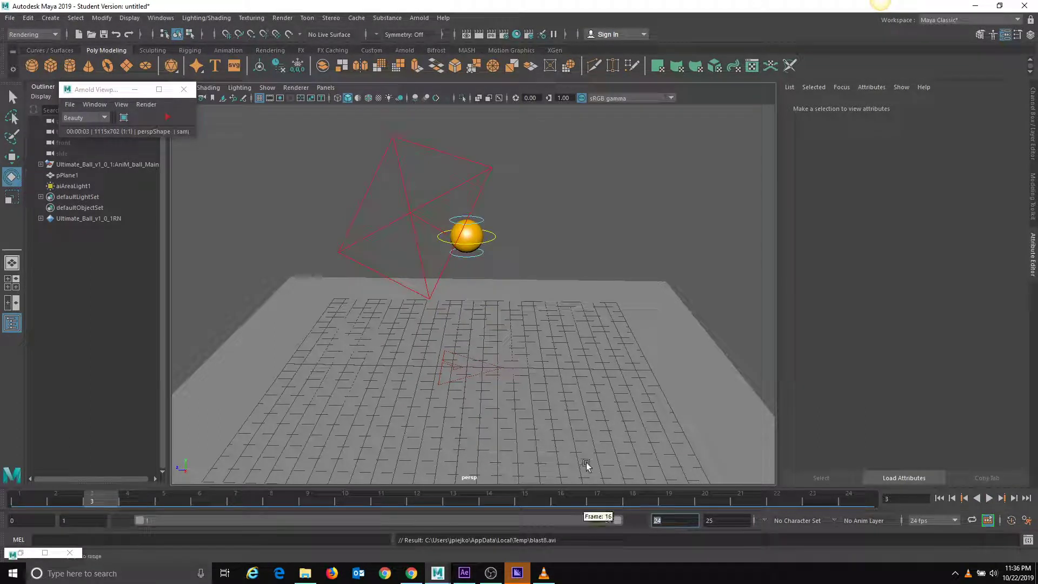
pyautogui.write('23')
pyautogui.press('Return')
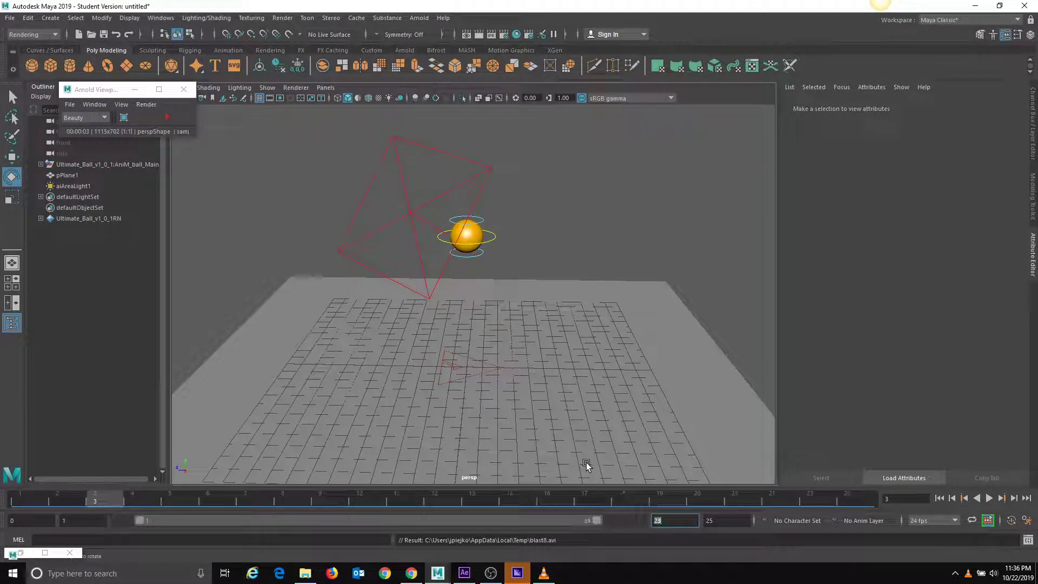
# Playblast the shortened frame range, watch the clip in VLC media player and close the player.
pyautogui.rightClick(411, 500)
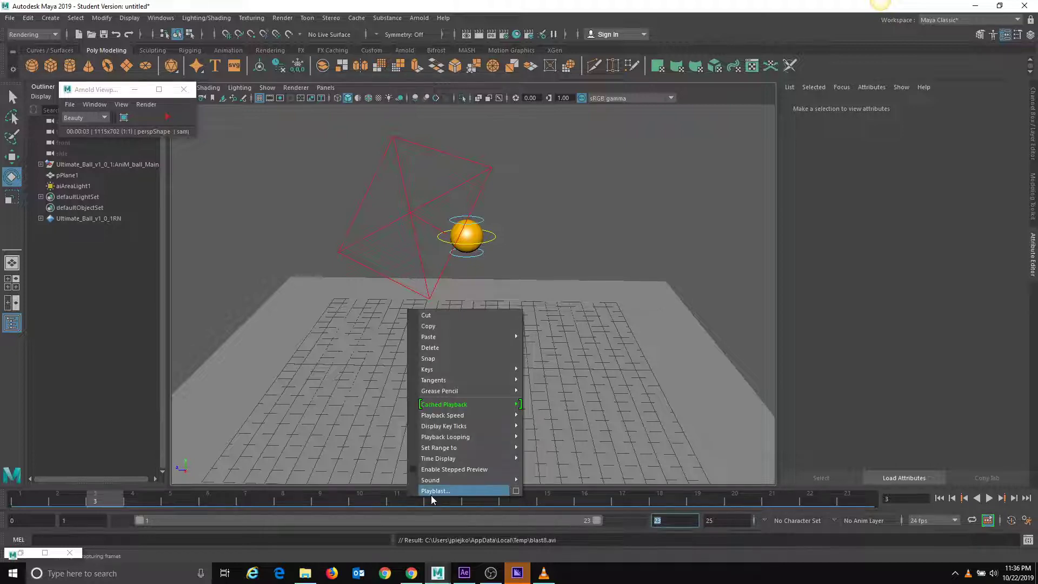
pyautogui.click(430, 489)
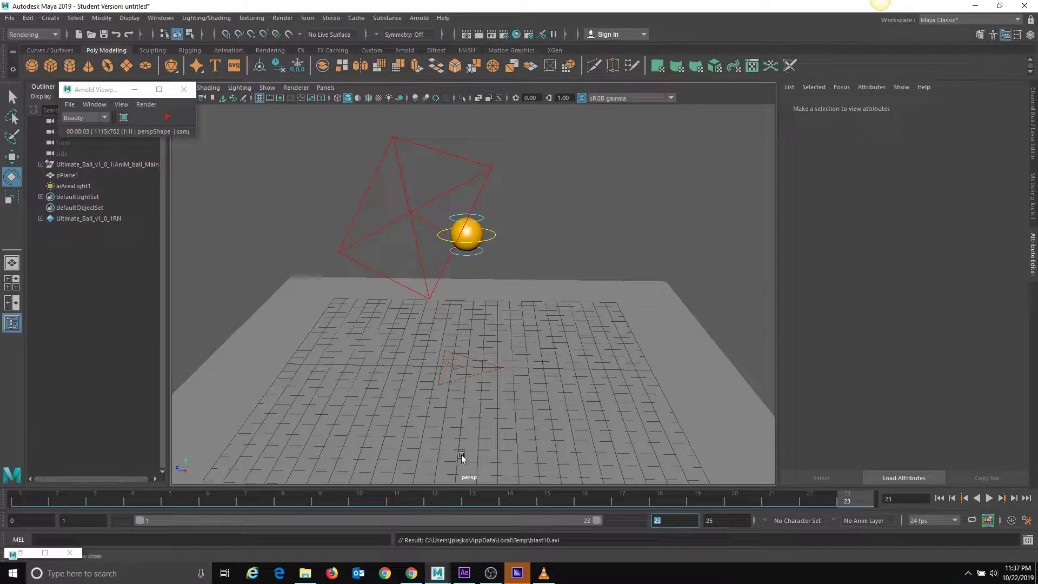
pyautogui.click(541, 574)
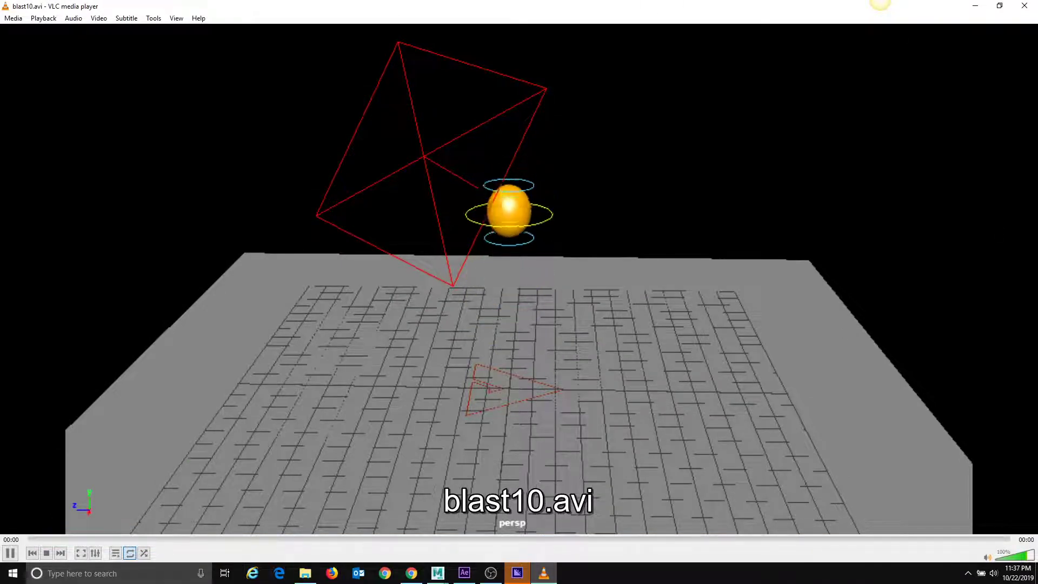
pyautogui.click(1021, 6)
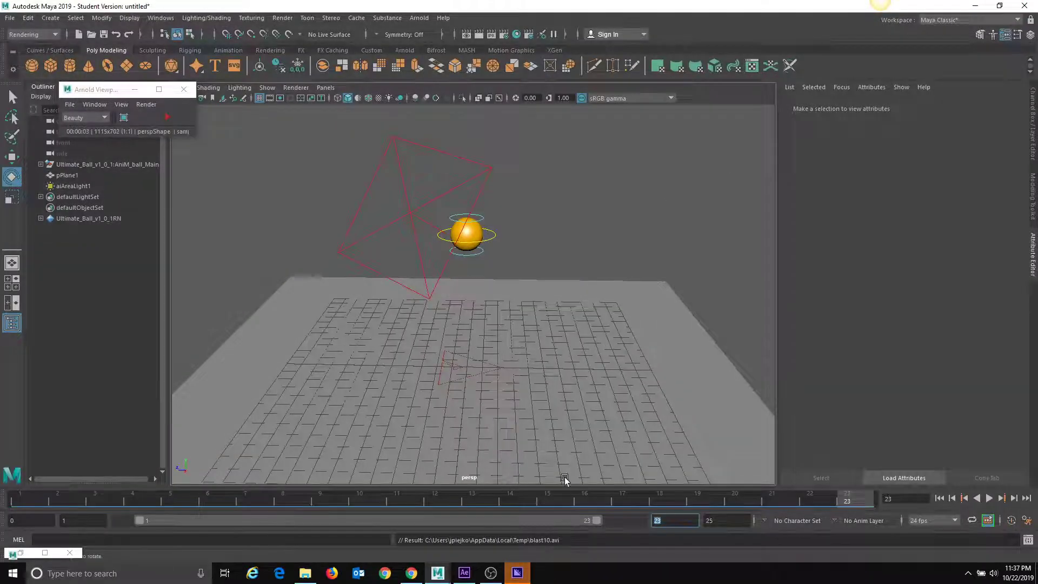
# Create another playblast of the same 23-frame range and close the media player after viewing it.
pyautogui.rightClick(560, 495)
pyautogui.click(577, 491)
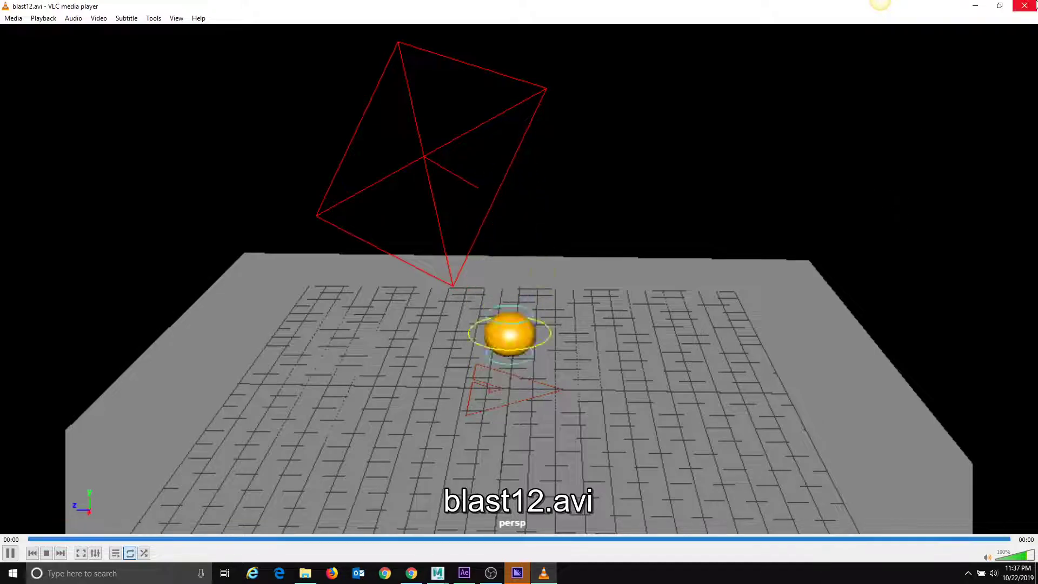
pyautogui.click(1024, 6)
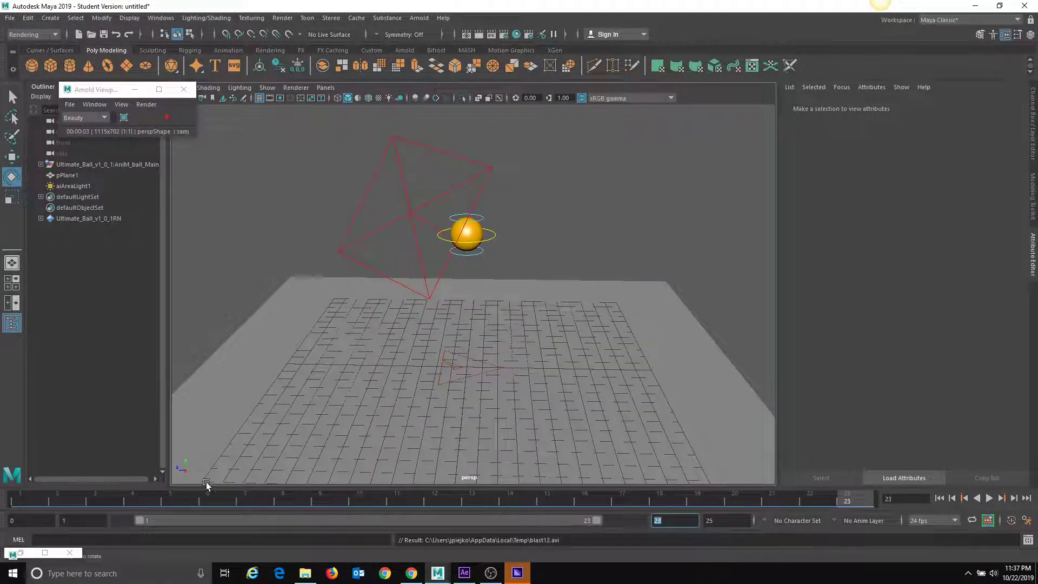
# Play the loop and return to frame 1, and review the playblast options without creating another playblast.
pyautogui.hotkey('alt', 'v')
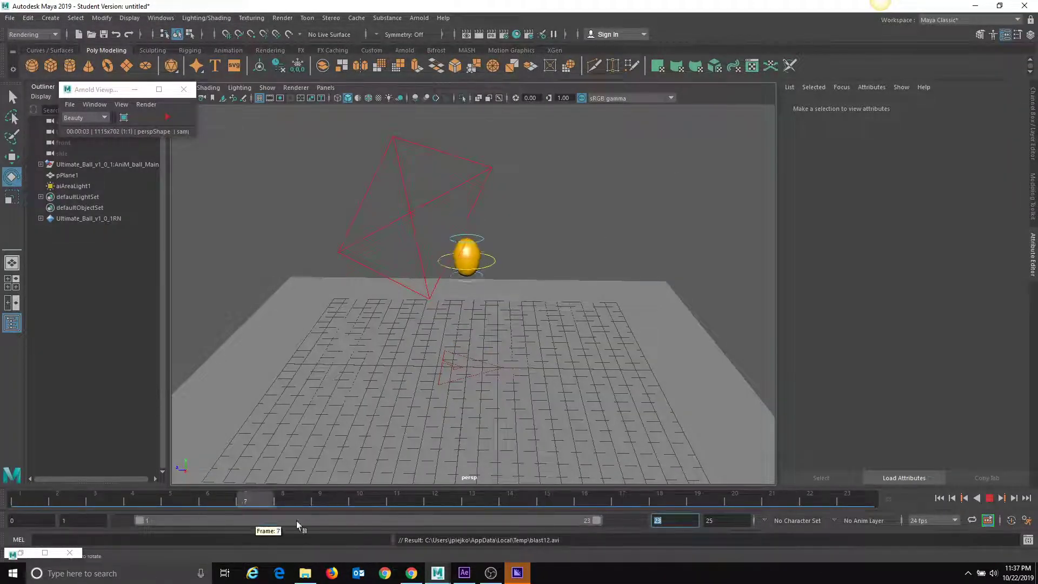
pyautogui.click(27, 504)
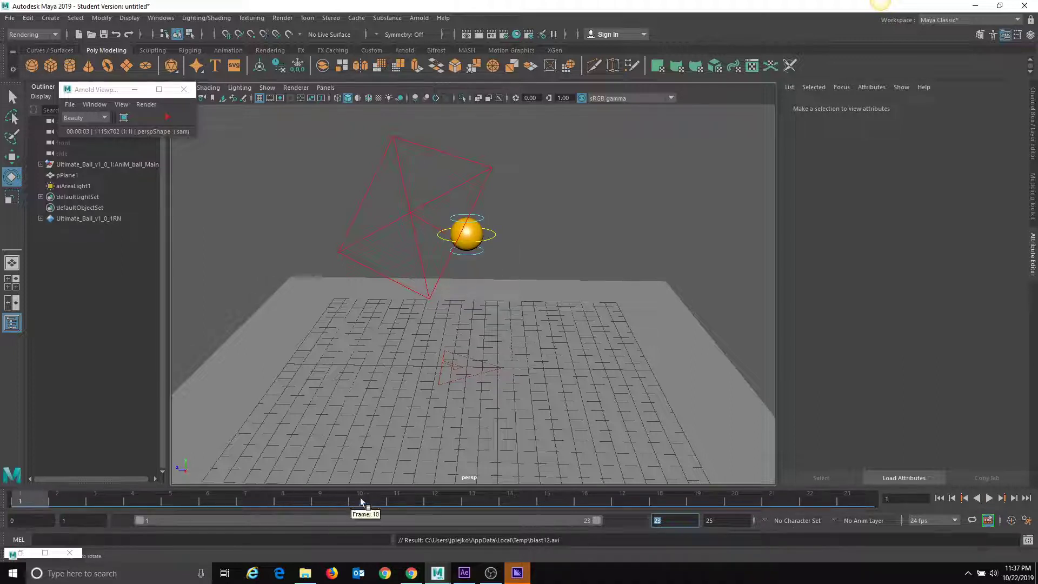
pyautogui.rightClick(449, 497)
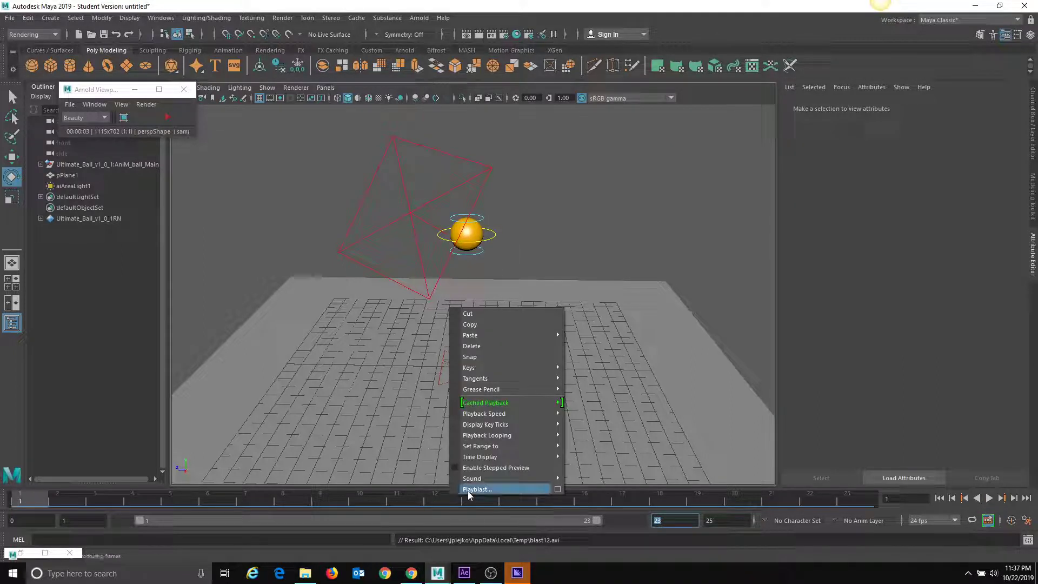
pyautogui.click(560, 489)
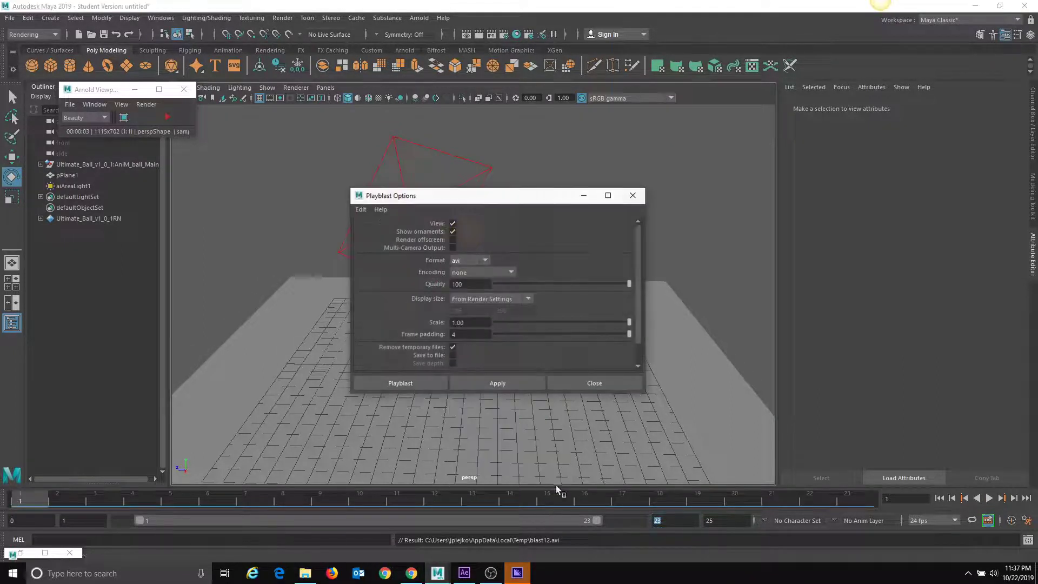
pyautogui.click(510, 298)
pyautogui.click(509, 297)
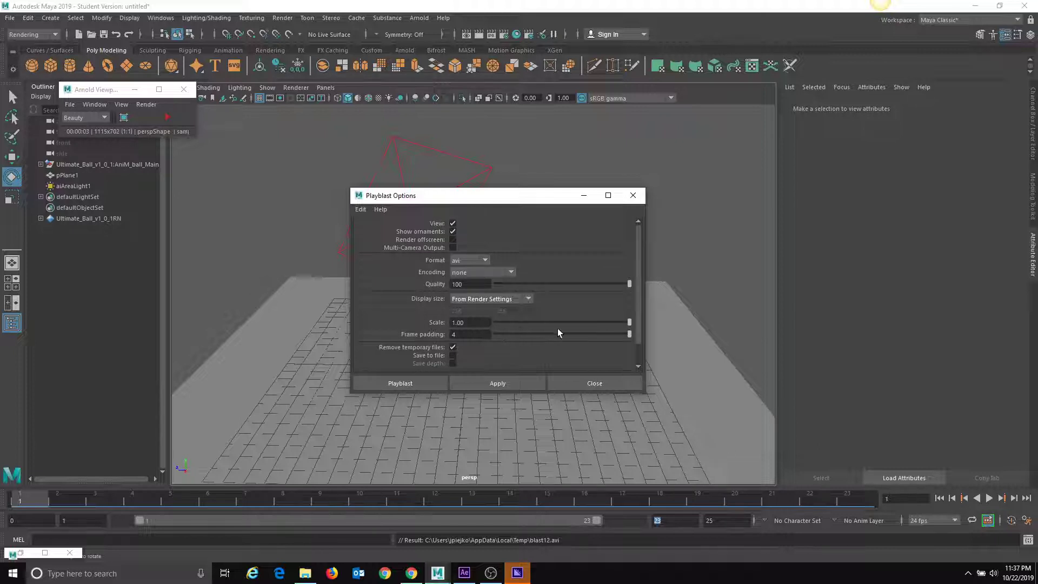
pyautogui.click(582, 384)
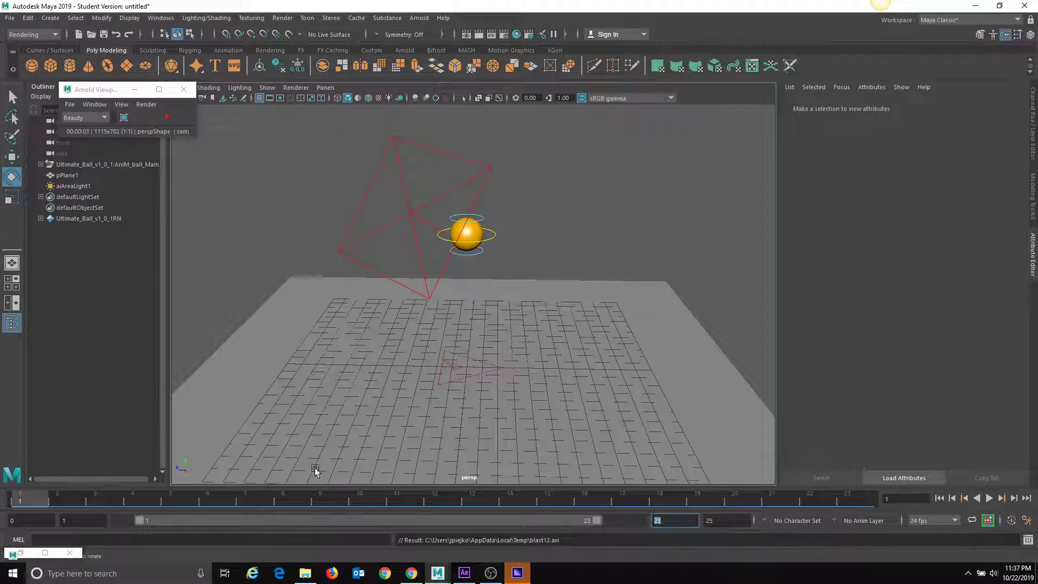
pyautogui.rightClick(326, 499)
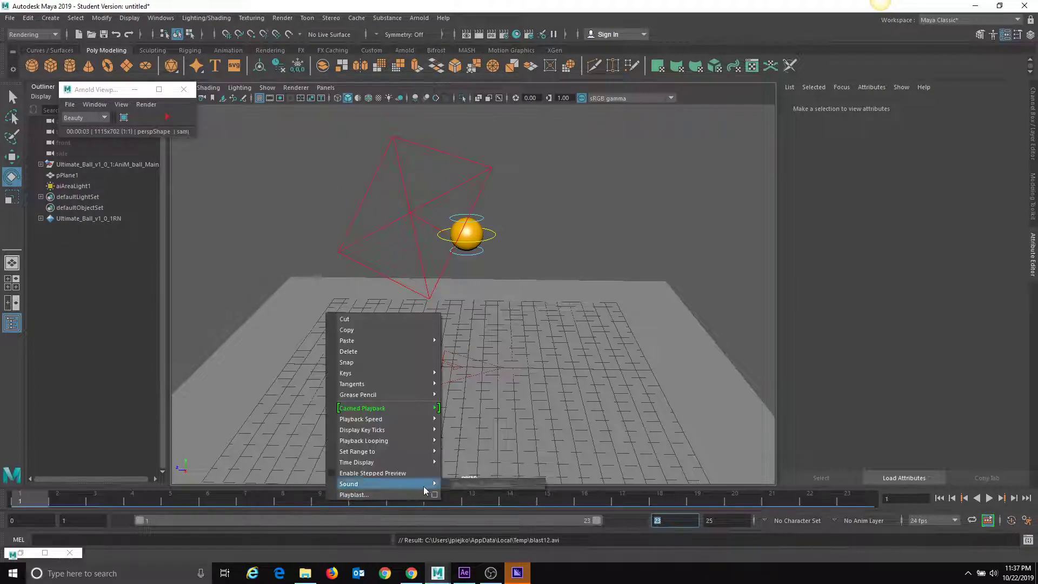
pyautogui.click(433, 495)
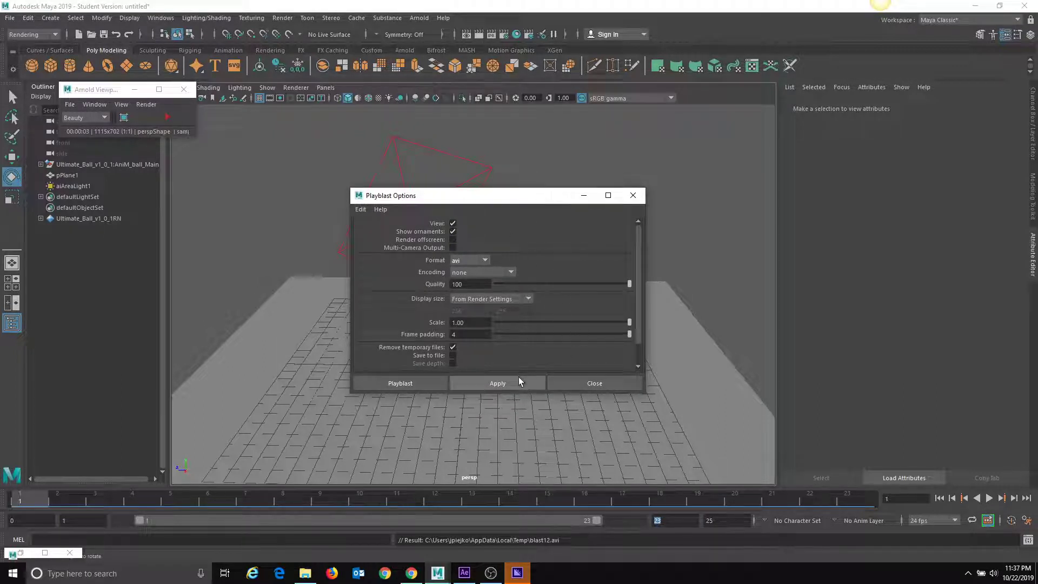
pyautogui.click(609, 387)
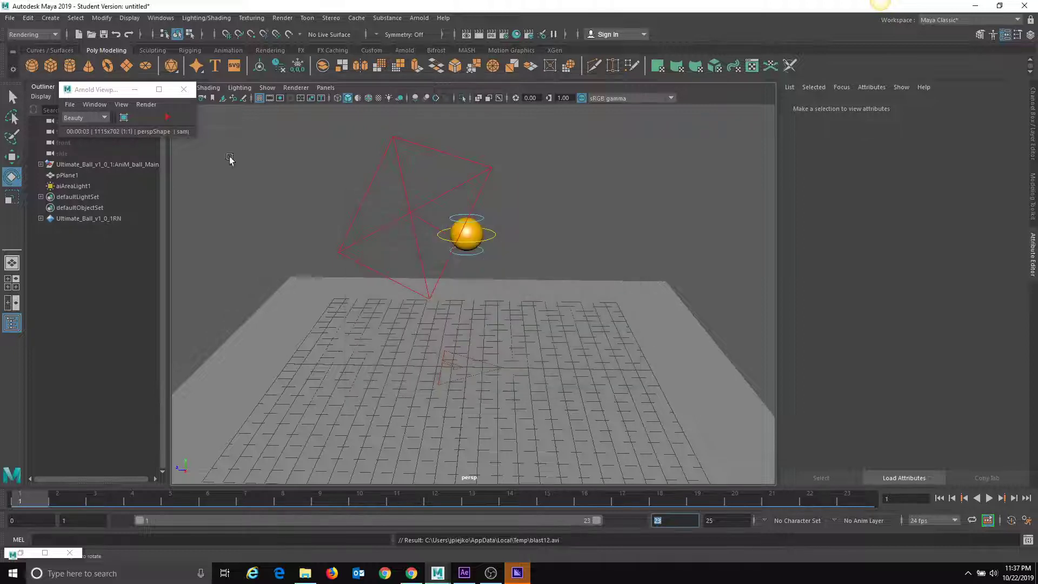
# Scrub through the bounce animation on the timeline and play it back before stopping playback.
pyautogui.moveTo(381, 501); pyautogui.dragTo(608, 505)
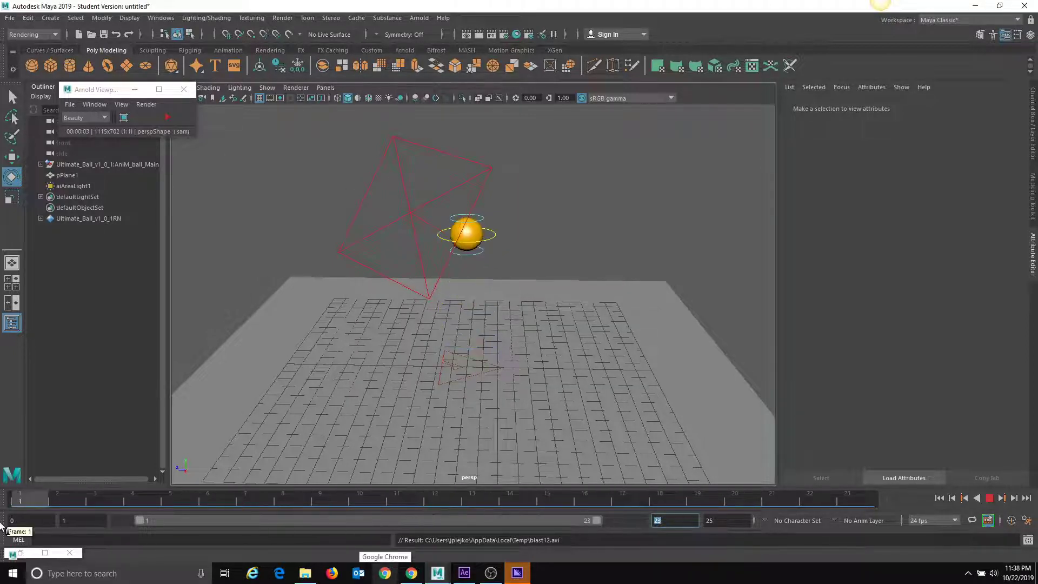
pyautogui.click(989, 498)
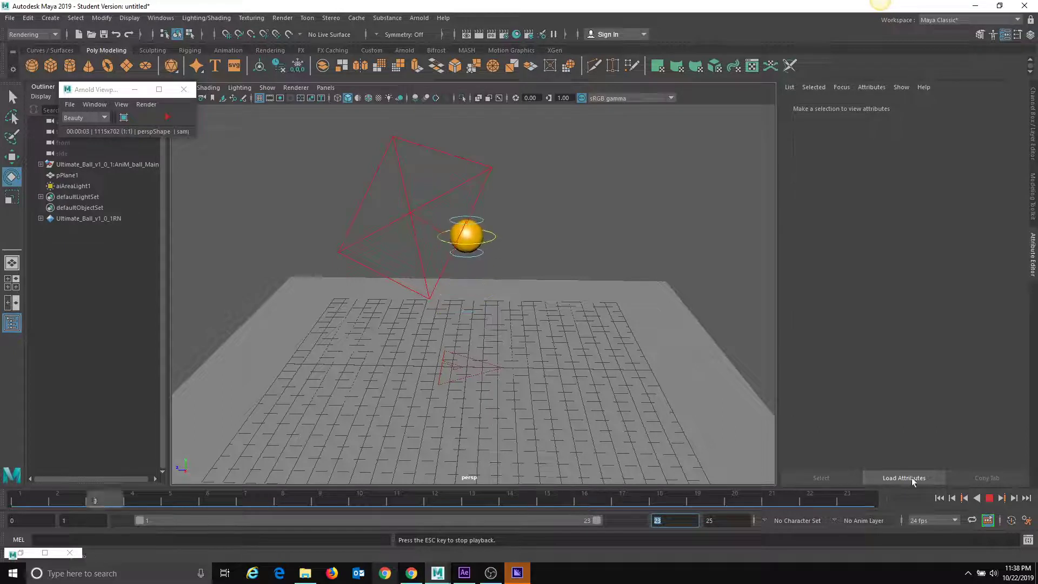
pyautogui.click(989, 498)
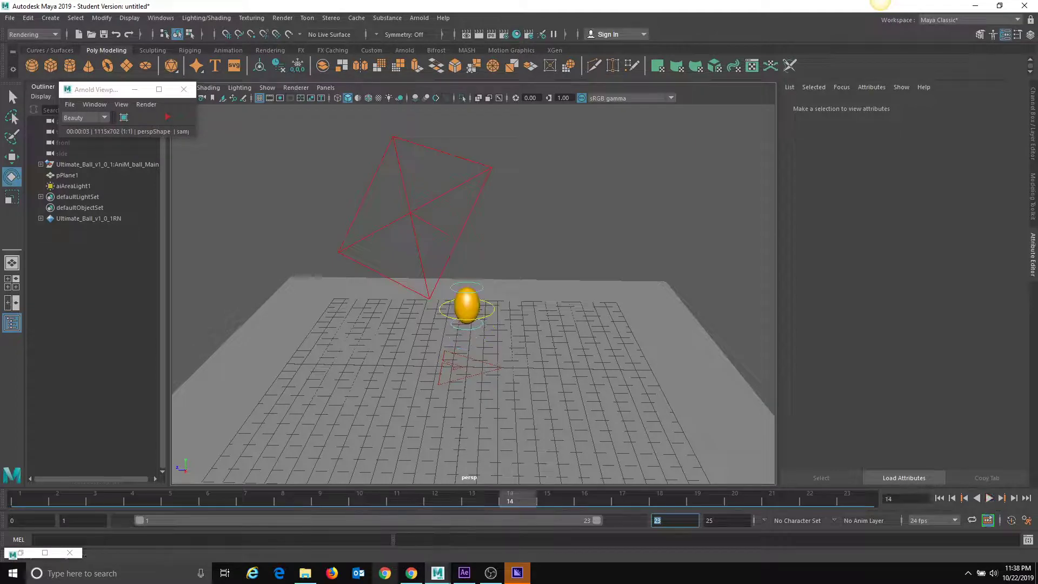
# Switch to Adobe Media Encoder and remove the fire_02_1 sequence and the untitled_1 composition from the queue.
pyautogui.click(517, 573)
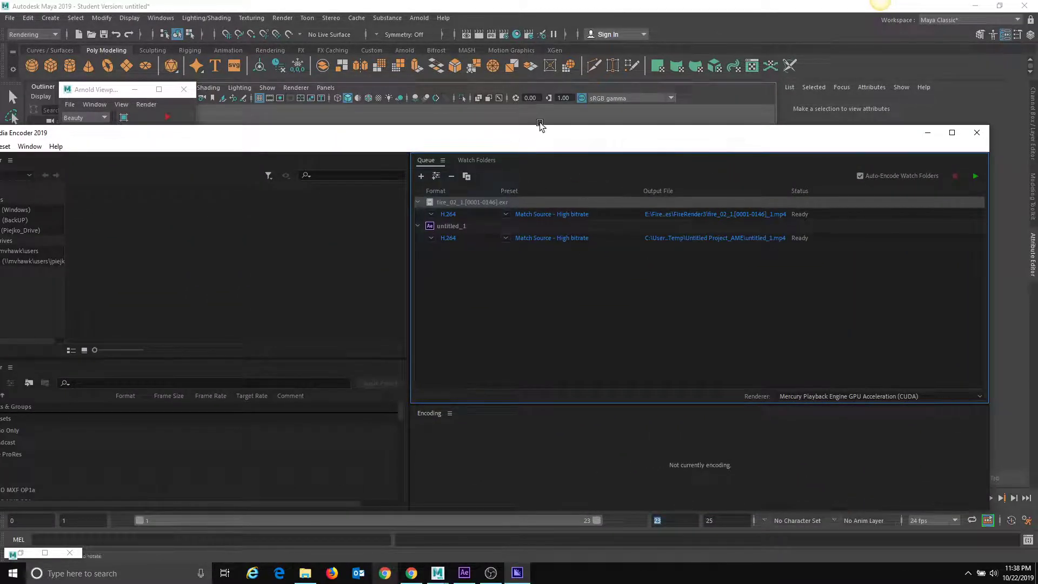
pyautogui.moveTo(635, 140); pyautogui.dragTo(700, 128)
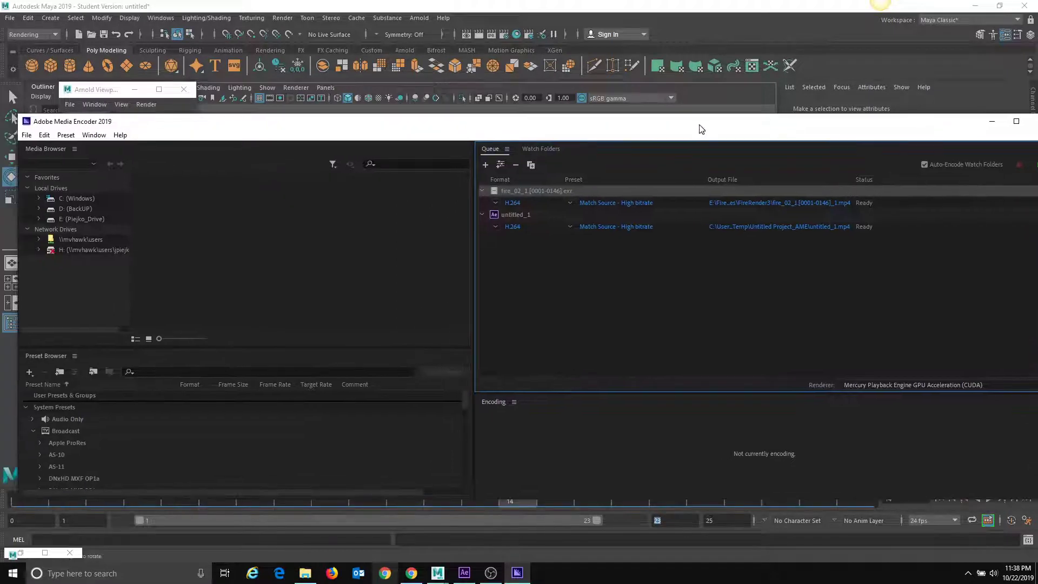
pyautogui.click(747, 300)
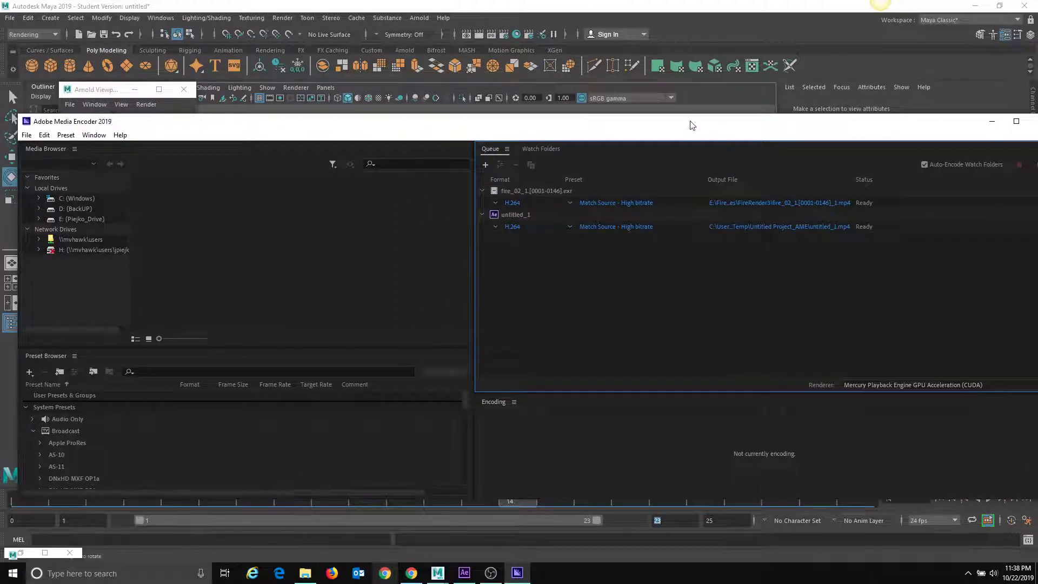
pyautogui.rightClick(770, 205)
pyautogui.click(787, 318)
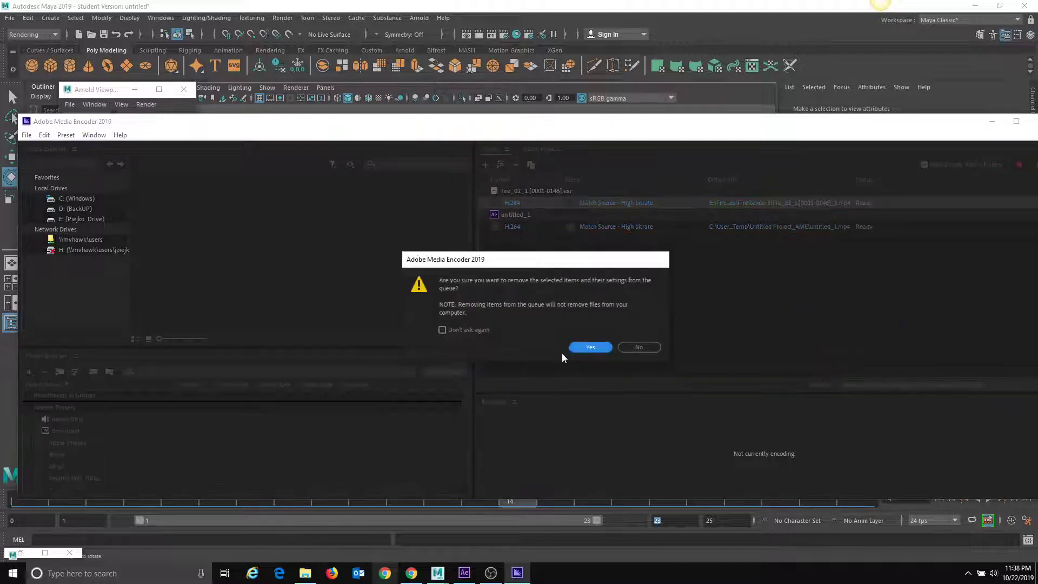
pyautogui.click(591, 347)
pyautogui.rightClick(731, 206)
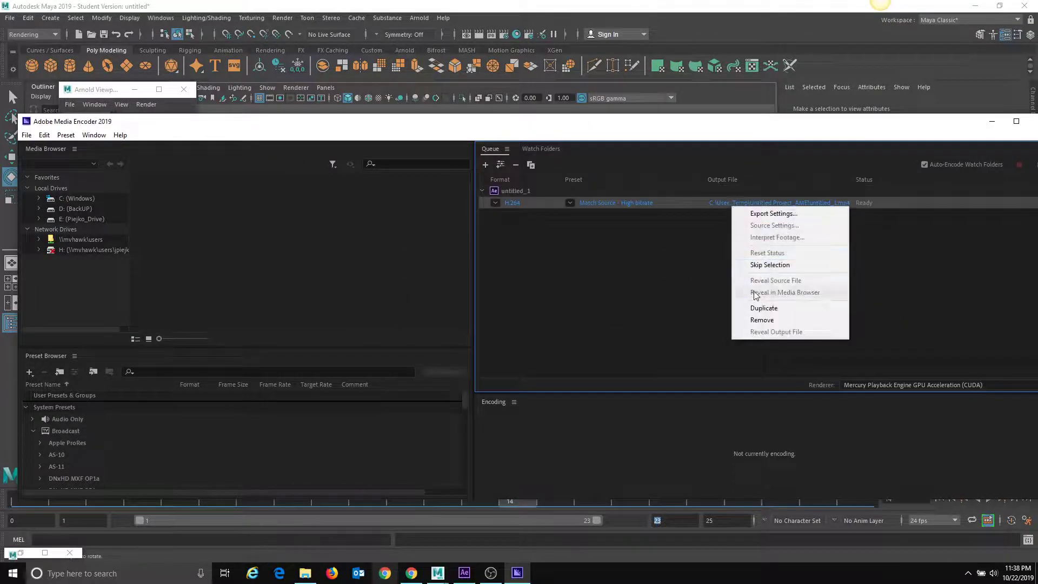
pyautogui.click(762, 319)
pyautogui.click(589, 345)
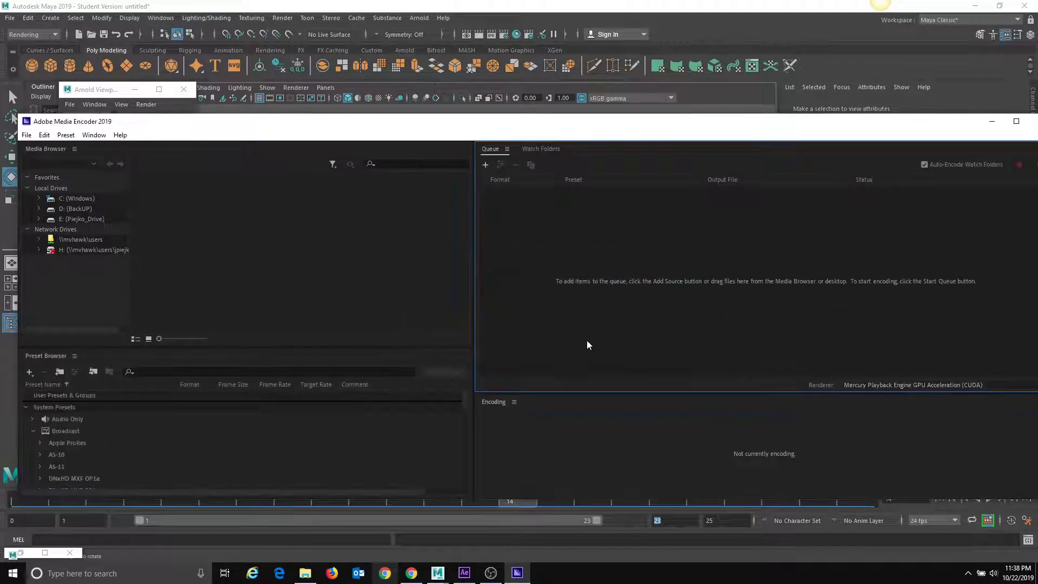
# Add the EXR image sequence starting at untitled_1_0001 from the Desktop's New folder to the encoding queue.
pyautogui.click(485, 165)
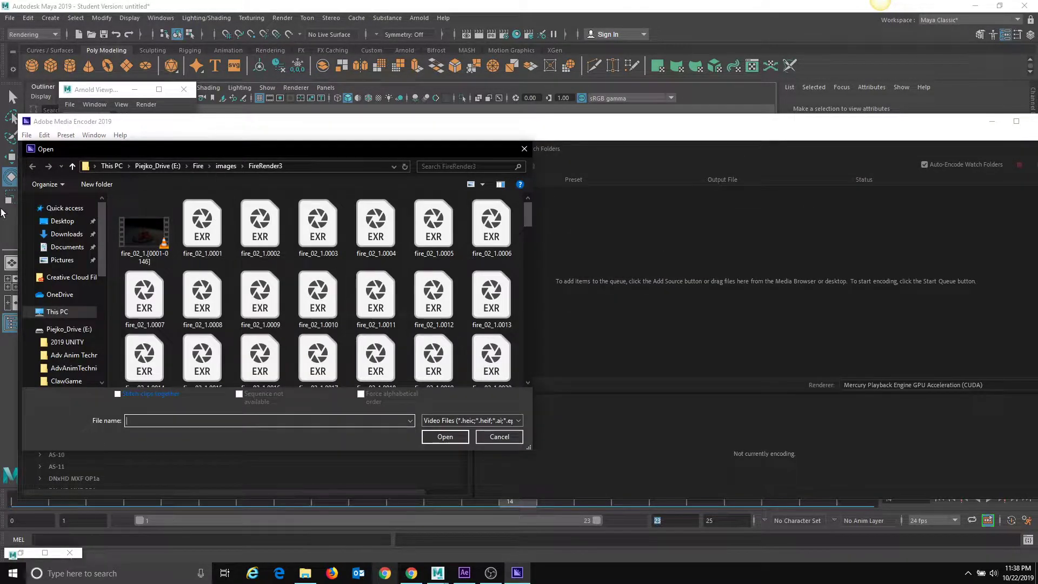
pyautogui.click(61, 226)
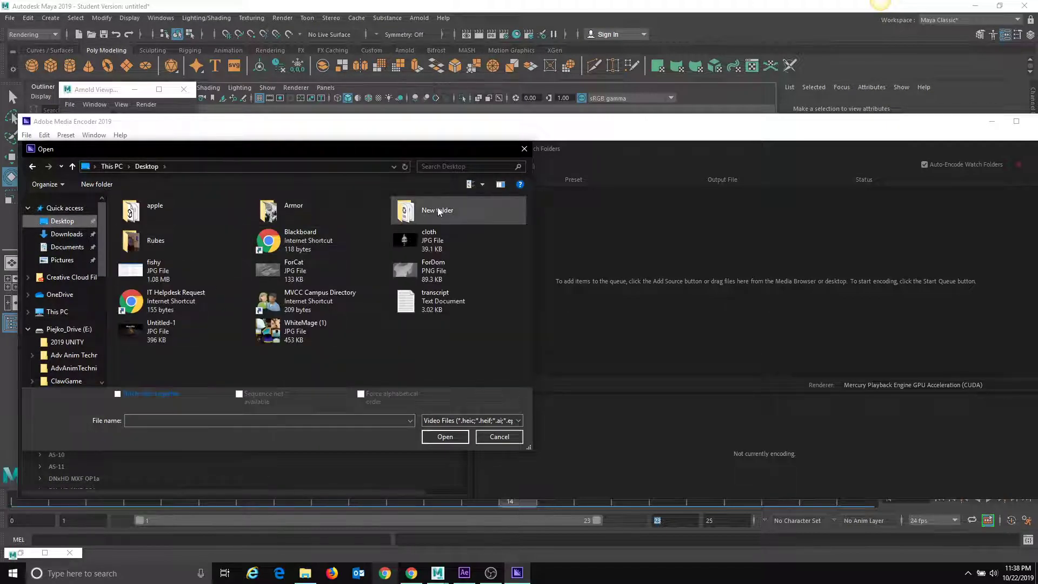
pyautogui.click(444, 209)
pyautogui.doubleClick(444, 209)
pyautogui.click(205, 227)
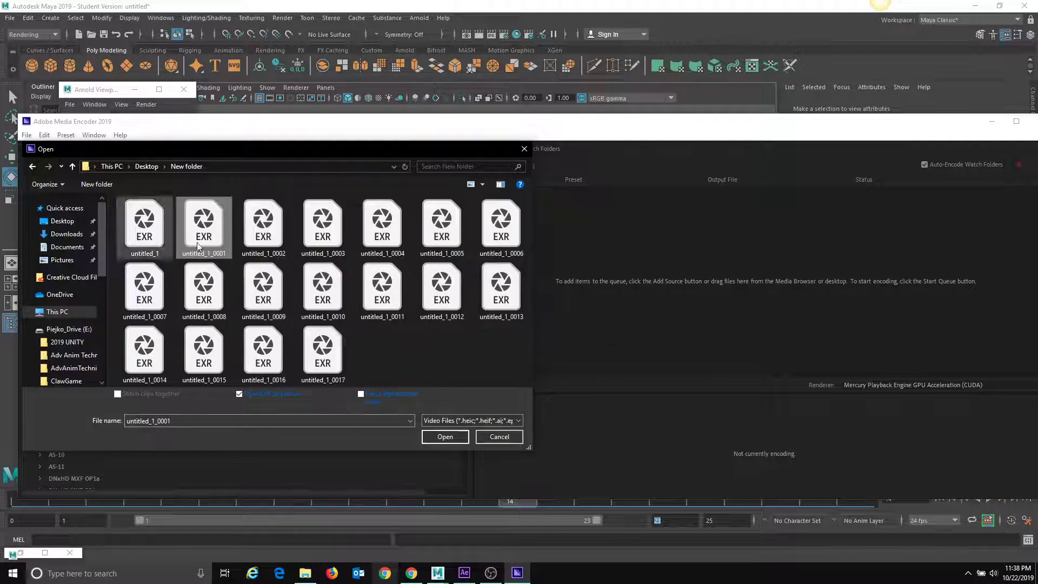
pyautogui.click(436, 435)
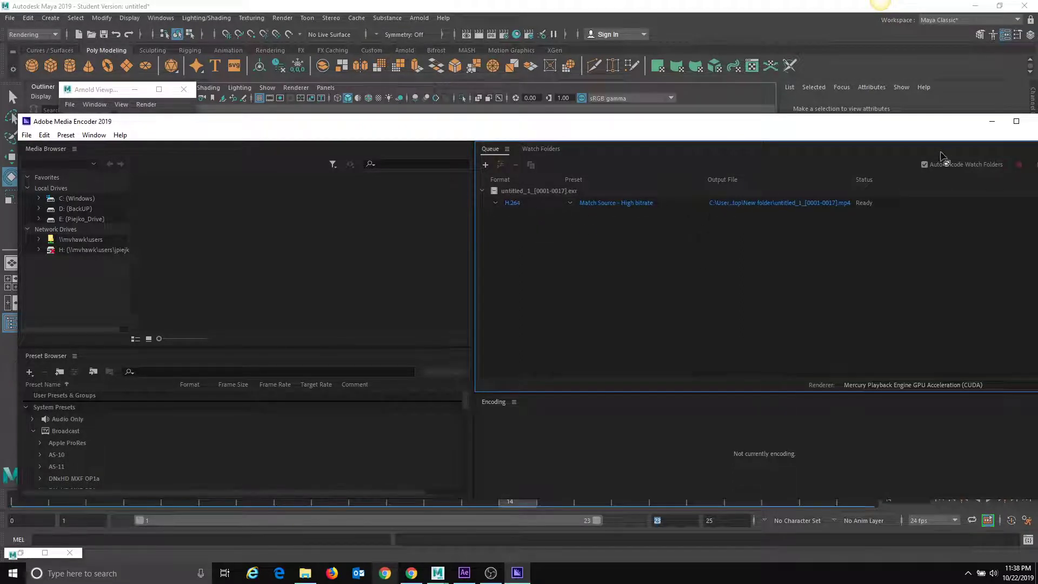
# Save the H.264 output as untitled_1_[0001-0017].mp4 in the Desktop's New folder and encode the queue.
pyautogui.moveTo(815, 124); pyautogui.dragTo(660, 132)
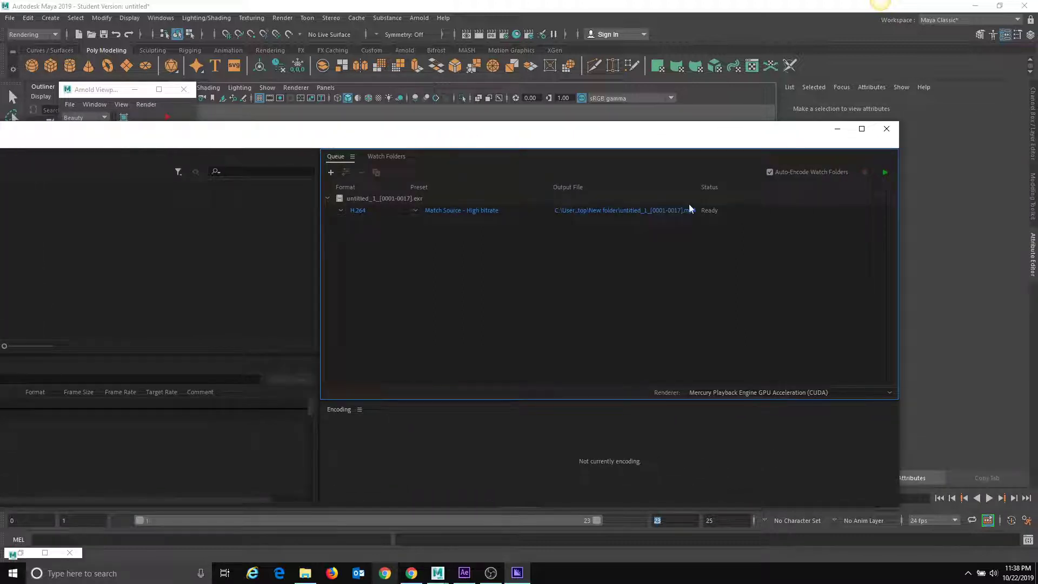
pyautogui.click(647, 210)
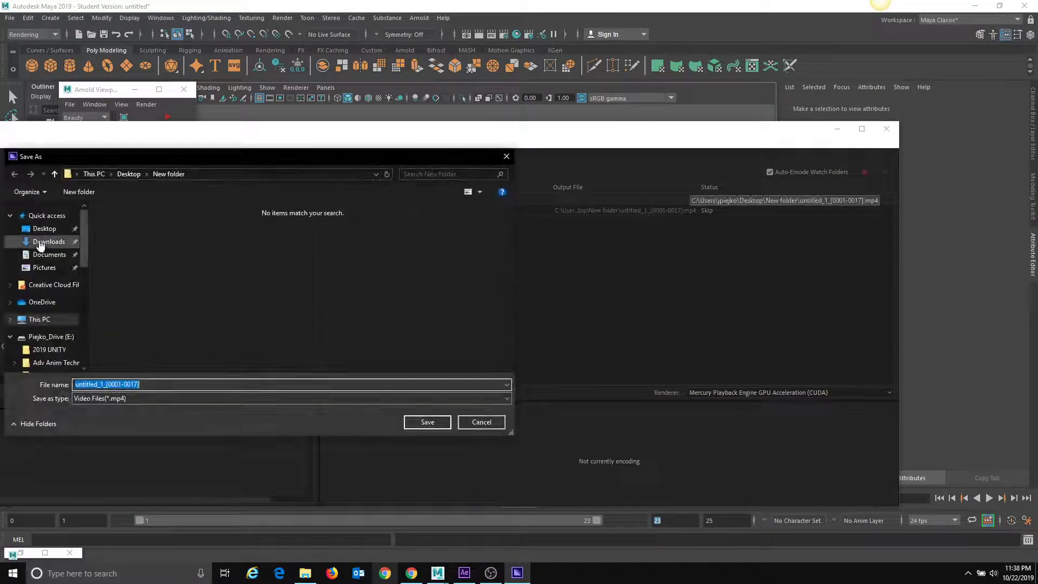
pyautogui.click(43, 229)
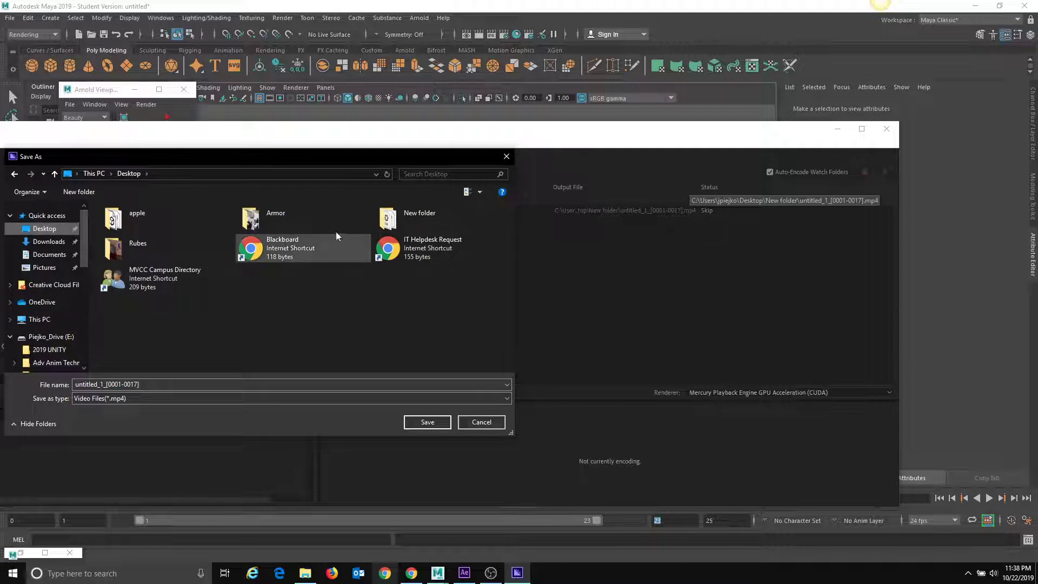
pyautogui.doubleClick(411, 217)
pyautogui.click(431, 423)
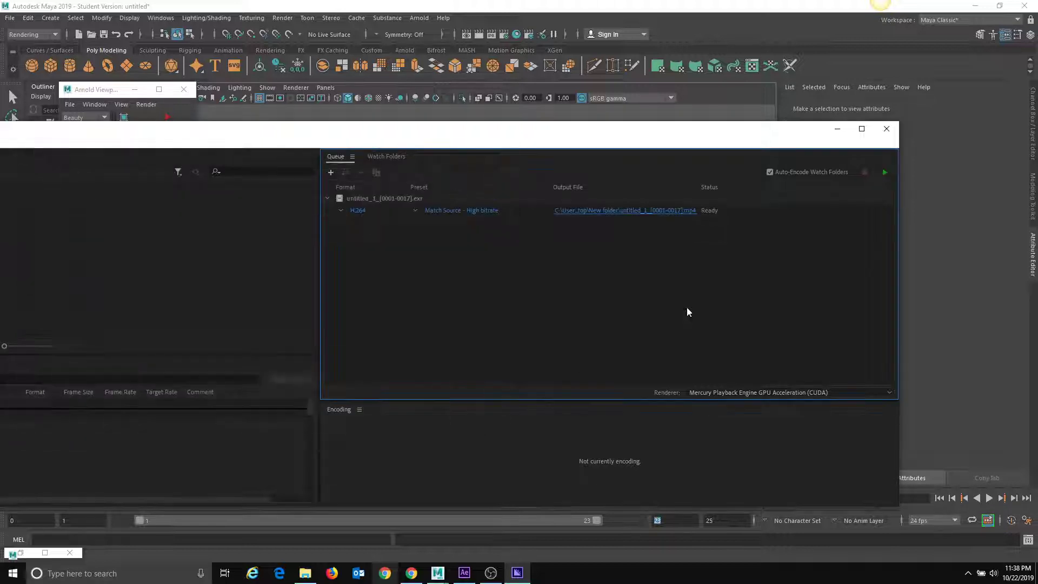
pyautogui.click(885, 172)
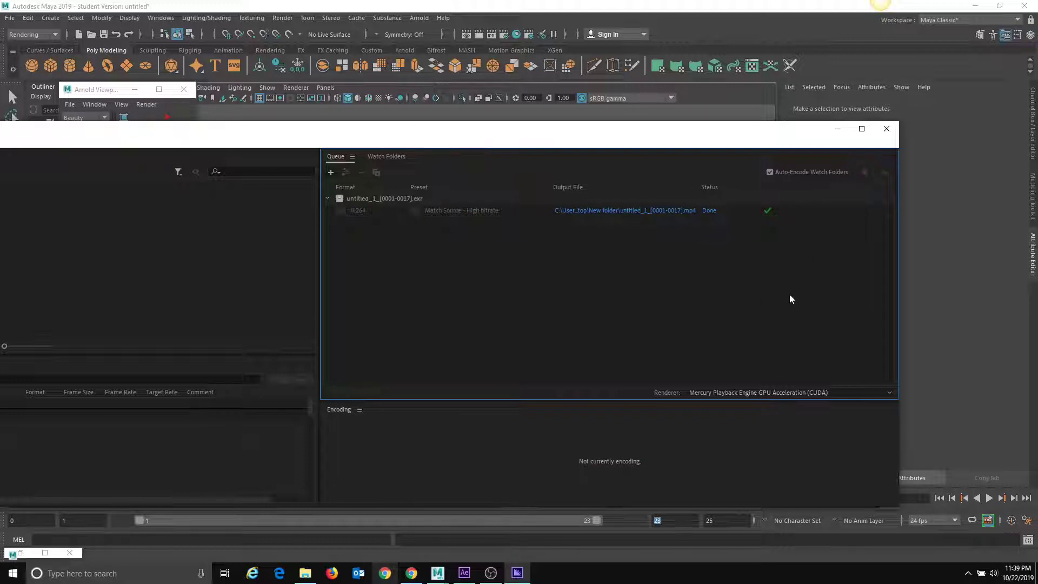
# Watch and scrub through untitled_1_[0001-0017].mp4 in VLC media player, and close the player and Media Encoder.
pyautogui.click(312, 573)
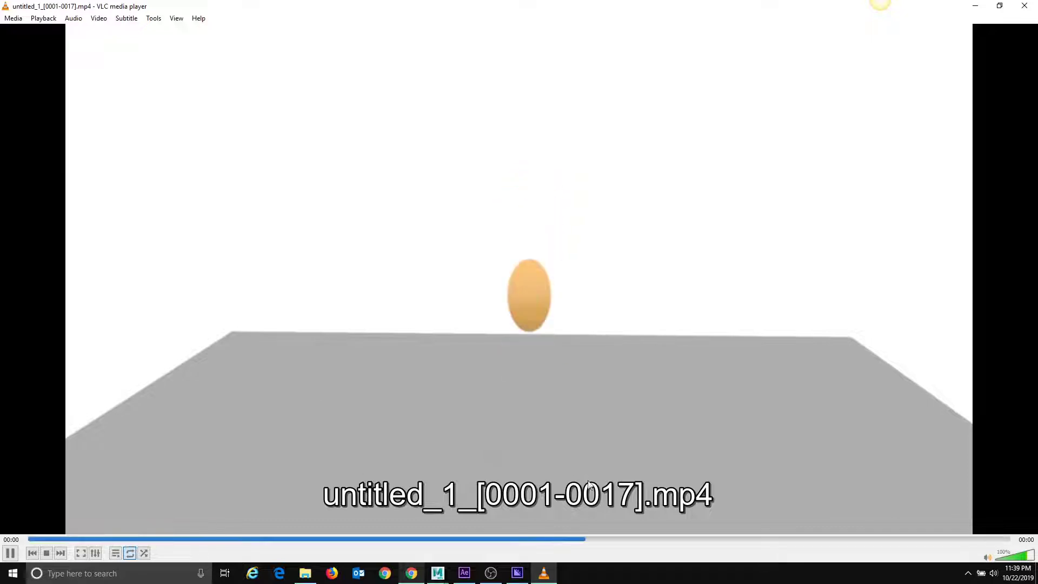
pyautogui.press('space')
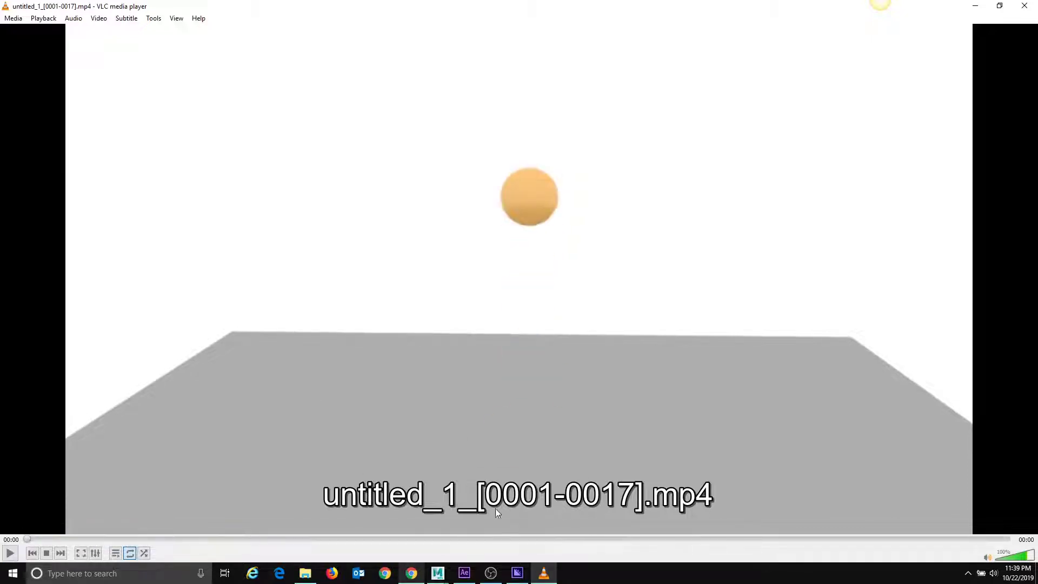
pyautogui.moveTo(566, 537); pyautogui.dragTo(738, 537)
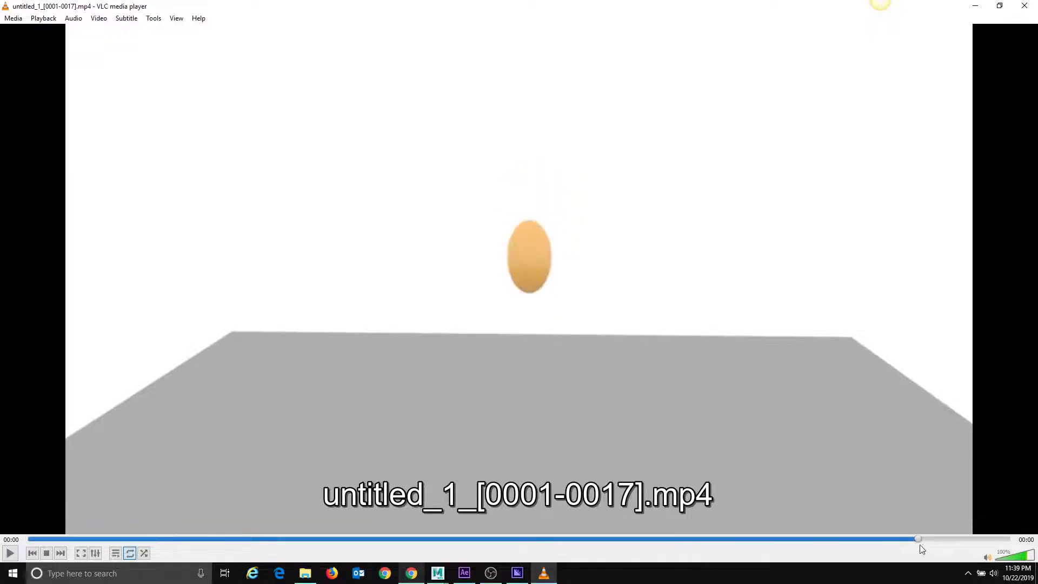
pyautogui.moveTo(921, 549); pyautogui.dragTo(901, 553)
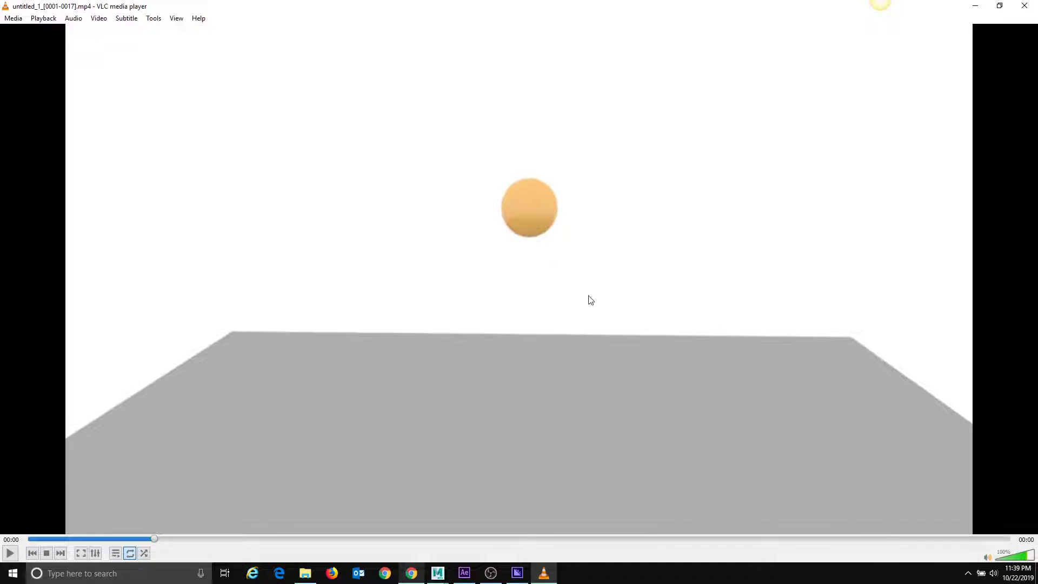
pyautogui.click(15, 548)
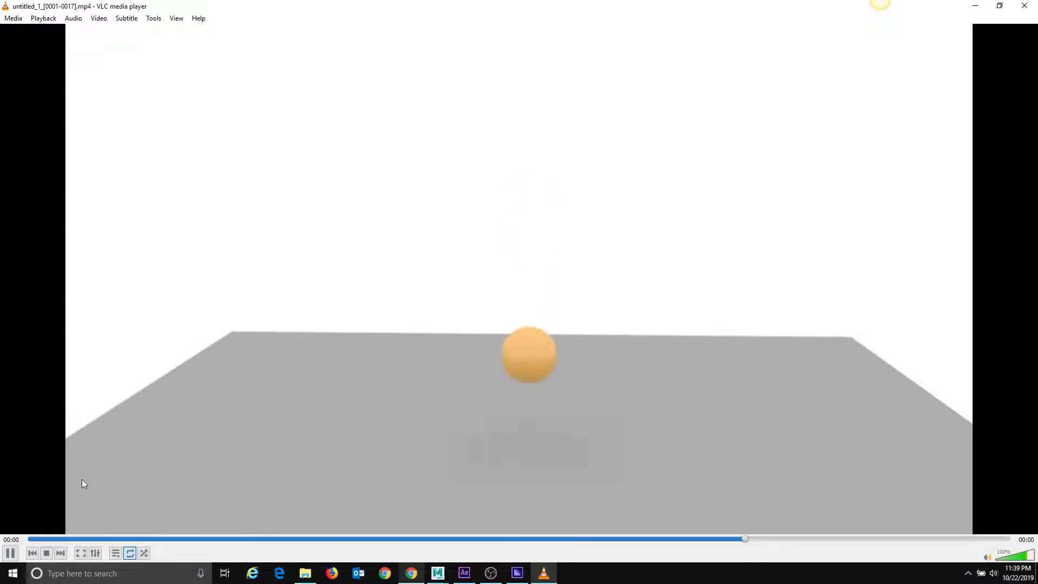
pyautogui.click(1024, 6)
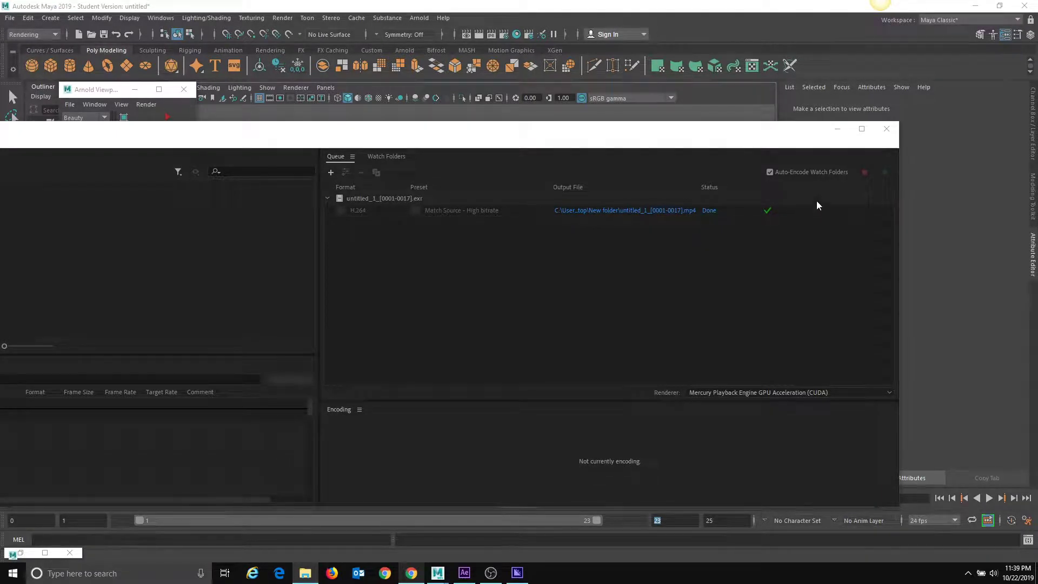
pyautogui.click(896, 128)
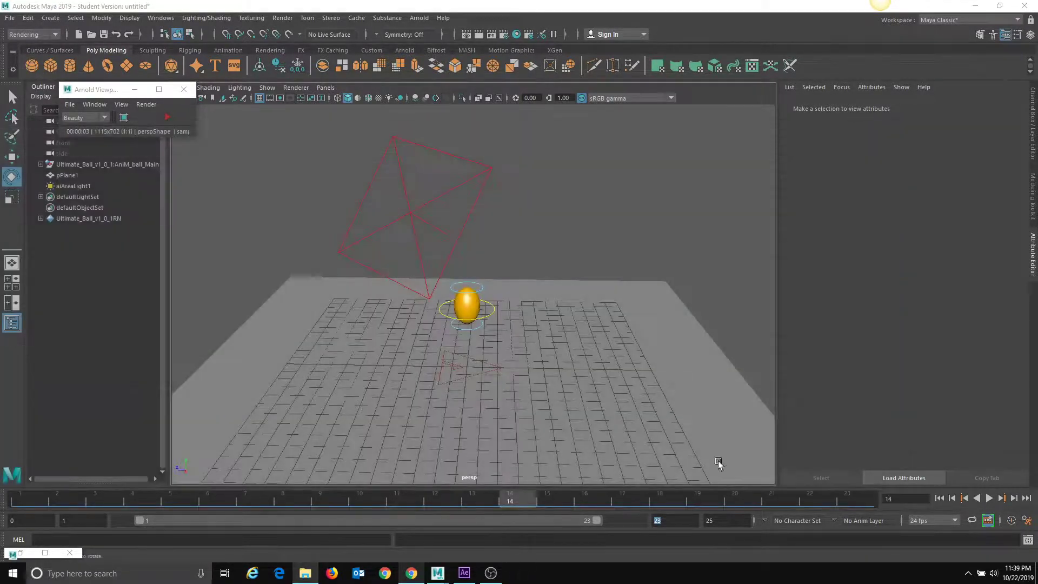